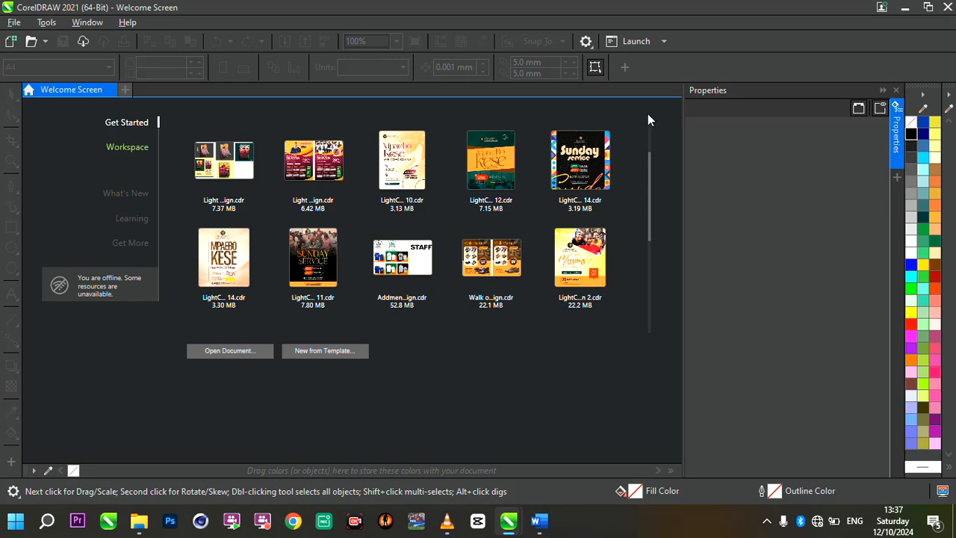
Start a new document and name it "beauty makeup flyer design".
{"action": "left_click_drag", "start_coordinate": [650, 163], "coordinate": [651, 117]}
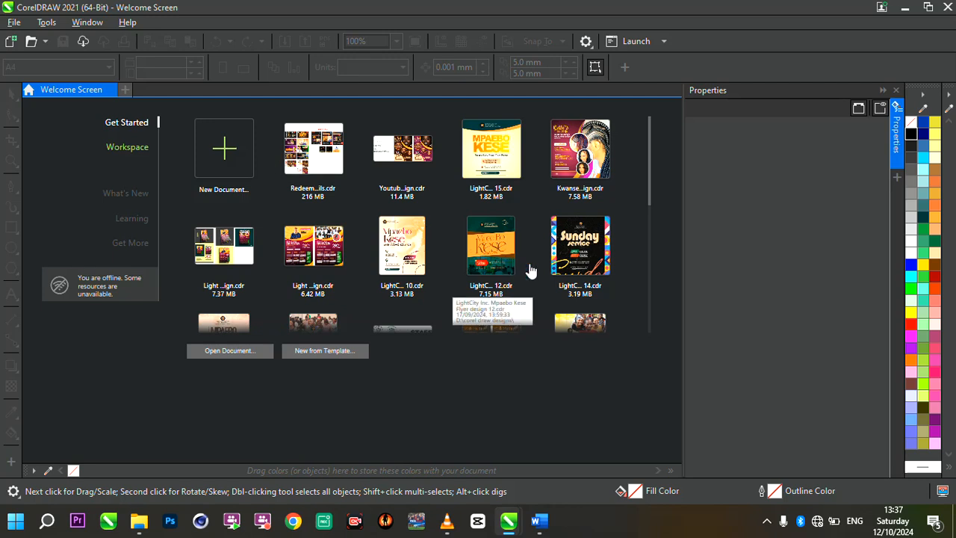
{"action": "left_click", "coordinate": [226, 147]}
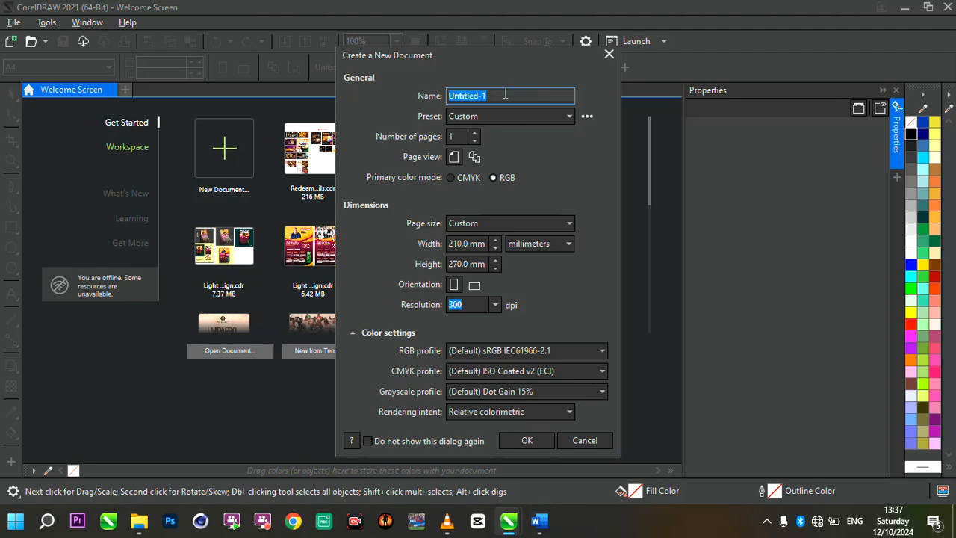
{"action": "type", "text": "beaury"}
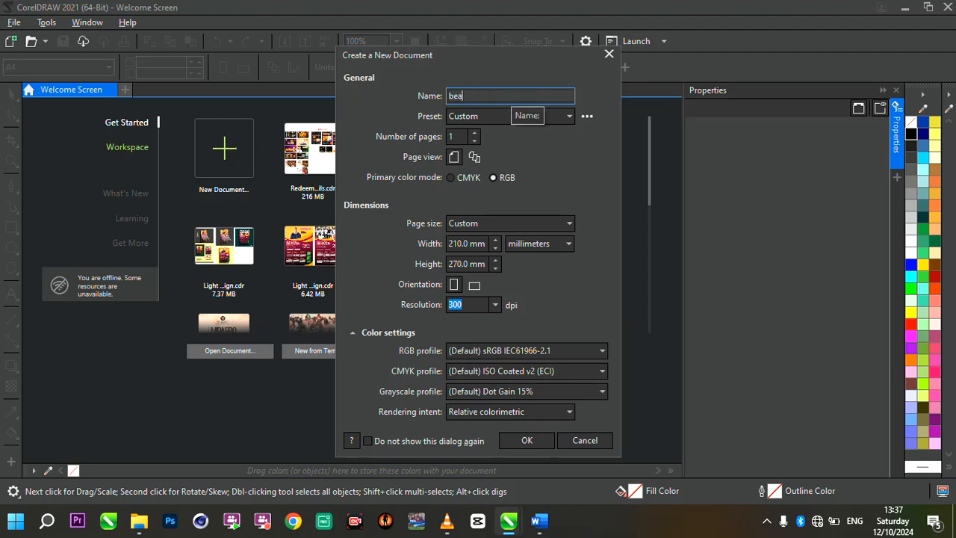
{"action": "key", "text": "BackSpace"}
{"action": "key", "text": "BackSpace"}
{"action": "type", "text": "tym"}
{"action": "key", "text": "BackSpace"}
{"action": "type", "text": "makeup flyer design"}
Choose the A4 page size for the new document and create it.
{"action": "left_click", "coordinate": [529, 230]}
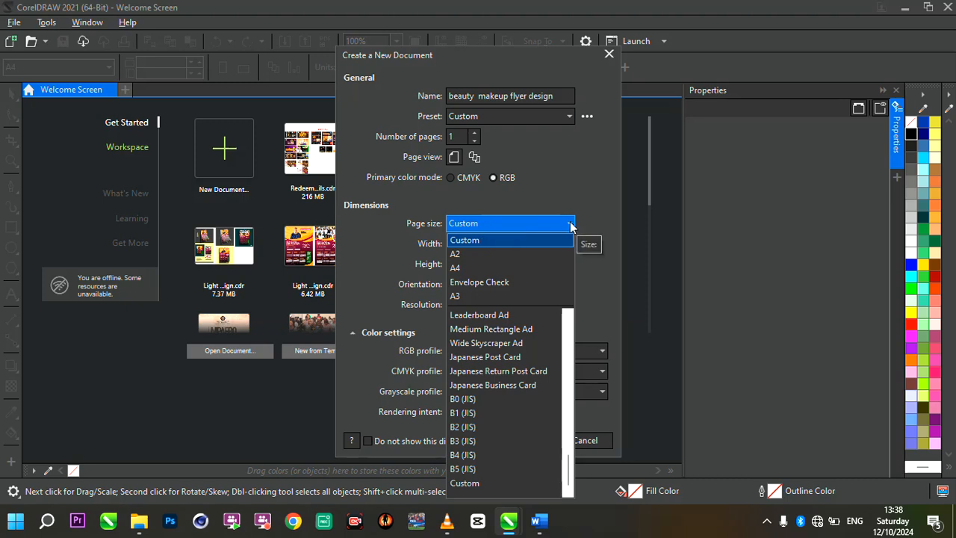
{"action": "left_click", "coordinate": [505, 269]}
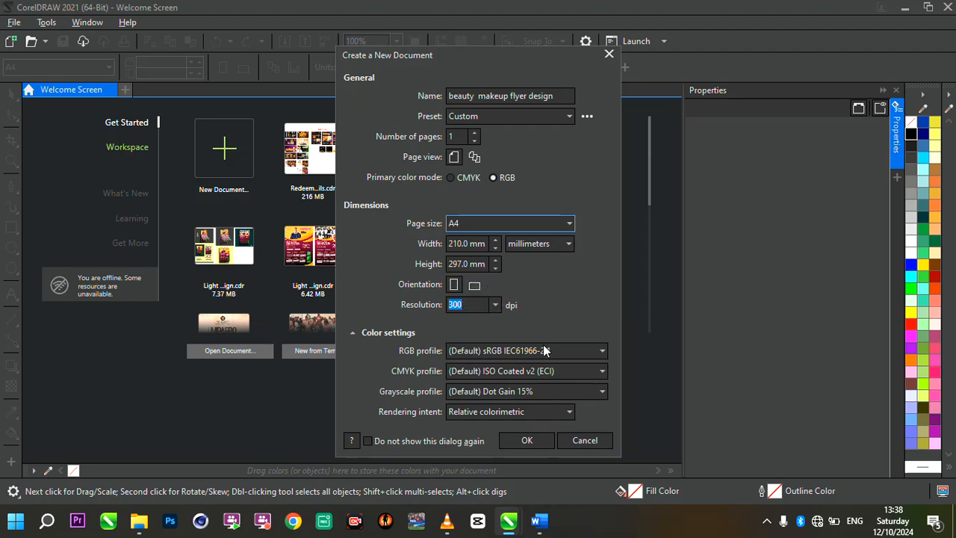
{"action": "left_click", "coordinate": [528, 441]}
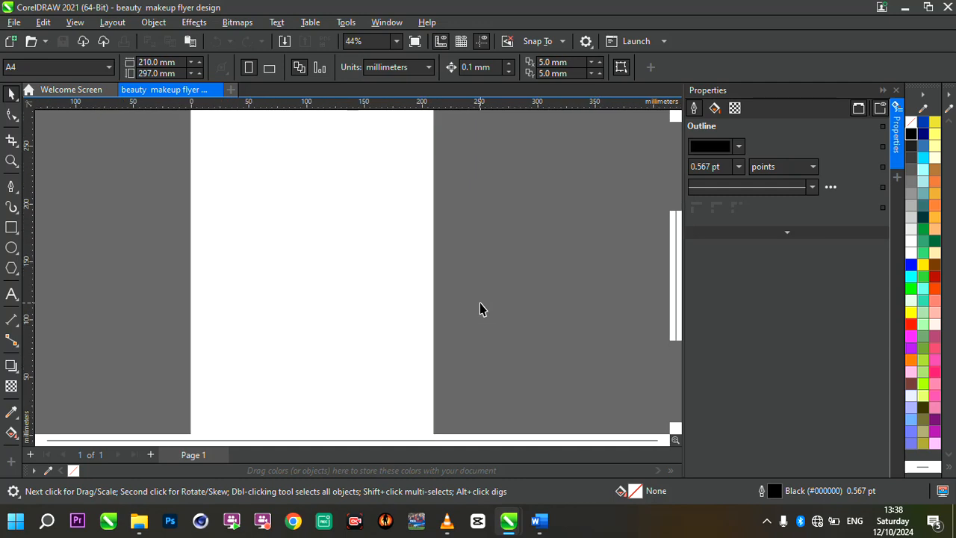
{"action": "scroll", "coordinate": [480, 309], "scroll_direction": "up", "scroll_amount": 1}
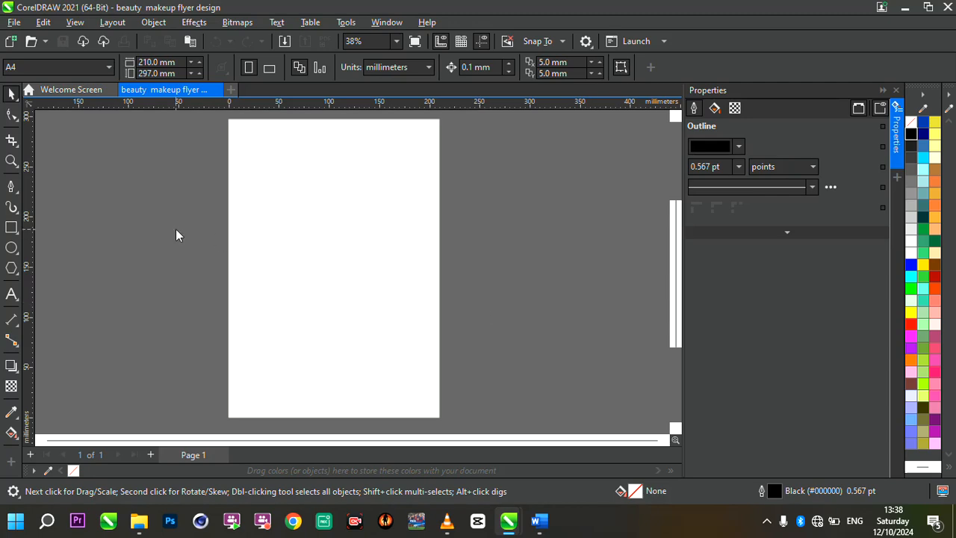
Import all the images from the Beauty makeup resources folder on the Desktop.
{"action": "key", "text": "ctrl+i"}
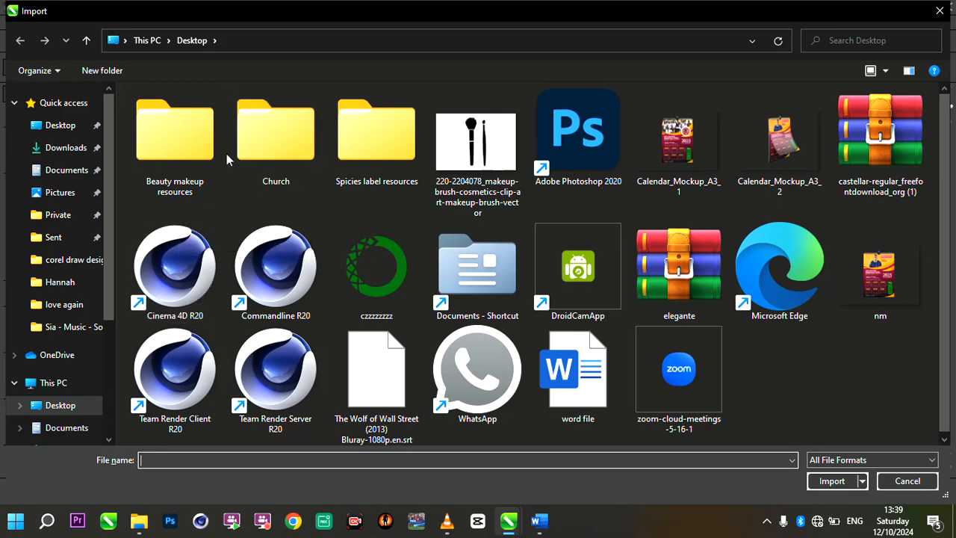
{"action": "left_click", "coordinate": [196, 154]}
{"action": "double_click", "coordinate": [196, 153]}
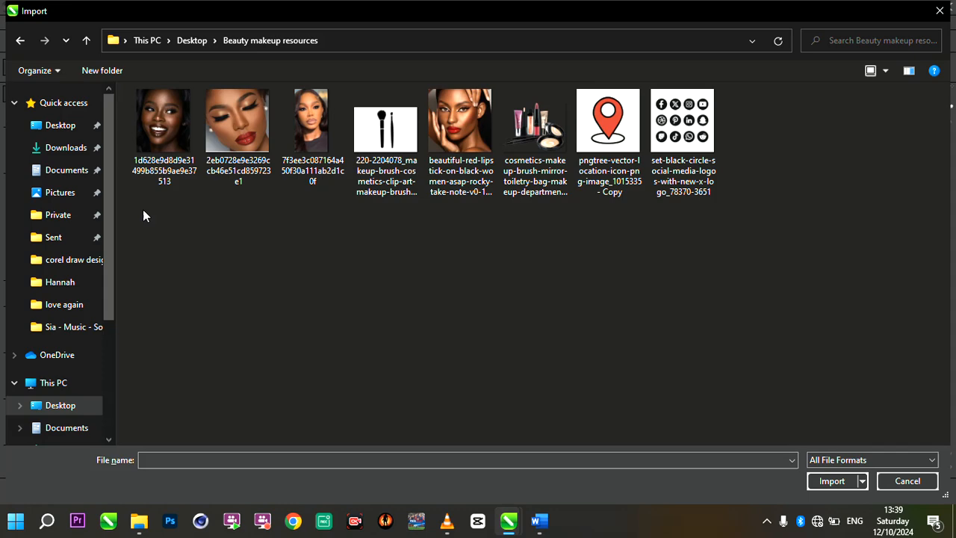
{"action": "left_click_drag", "start_coordinate": [142, 207], "coordinate": [695, 133]}
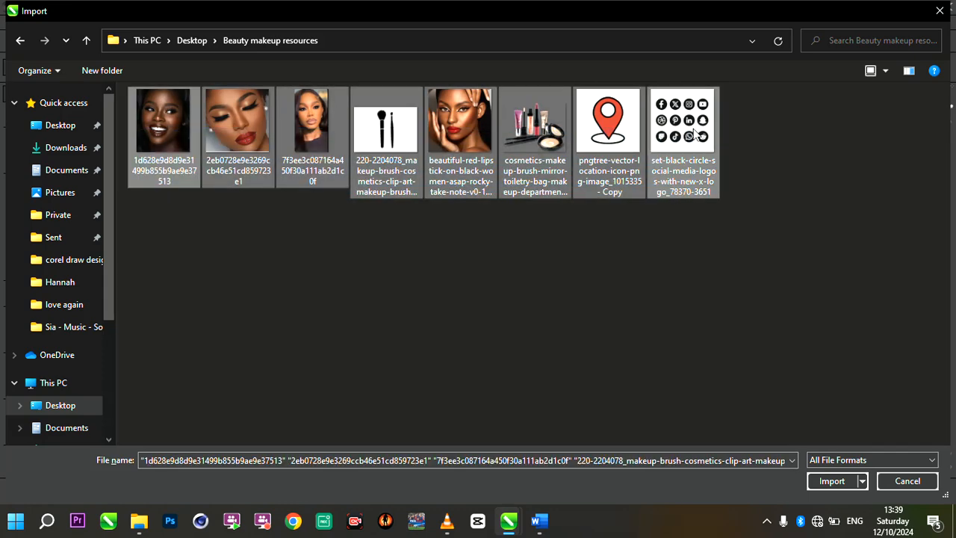
{"action": "left_click", "coordinate": [846, 482]}
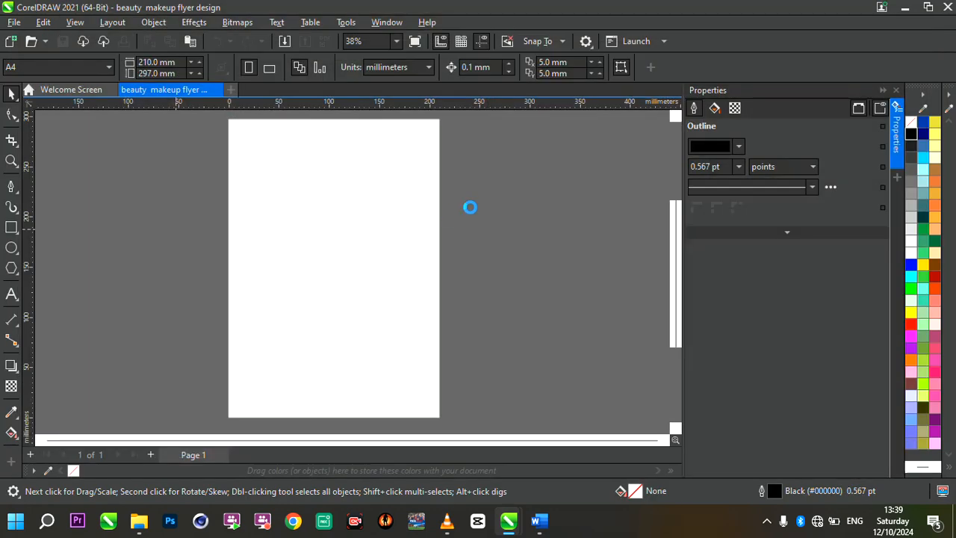
Place the four portrait photos, the makeup brush clip art and the cosmetics picture at reduced size to the right of the page.
{"action": "left_click_drag", "start_coordinate": [473, 155], "coordinate": [553, 246]}
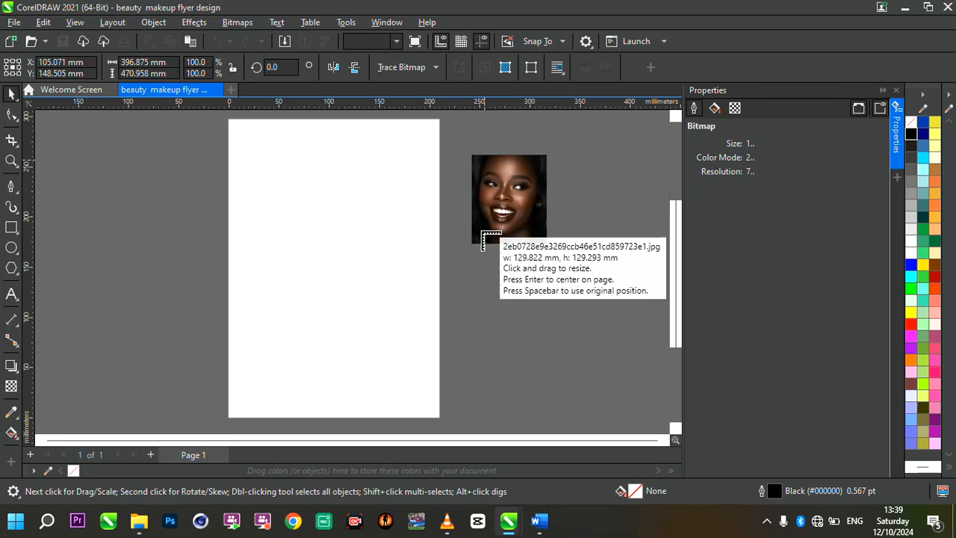
{"action": "left_click_drag", "start_coordinate": [476, 252], "coordinate": [536, 312]}
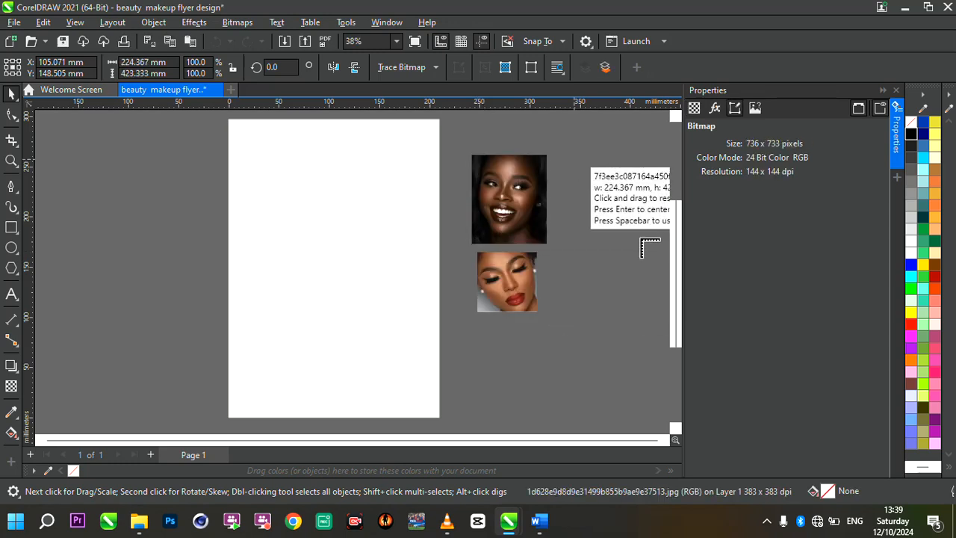
{"action": "left_click_drag", "start_coordinate": [574, 159], "coordinate": [642, 239]}
{"action": "left_click_drag", "start_coordinate": [569, 242], "coordinate": [651, 343]}
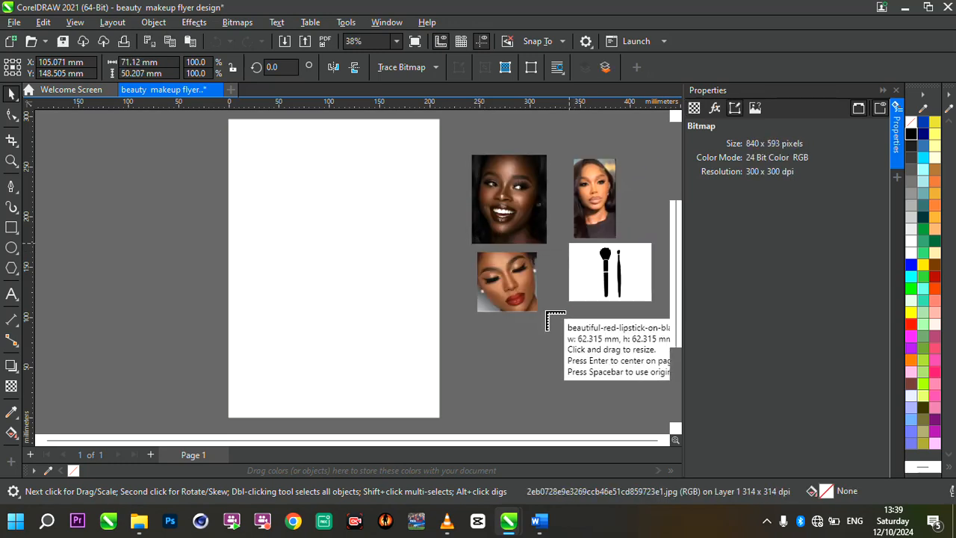
{"action": "left_click_drag", "start_coordinate": [539, 312], "coordinate": [628, 375]}
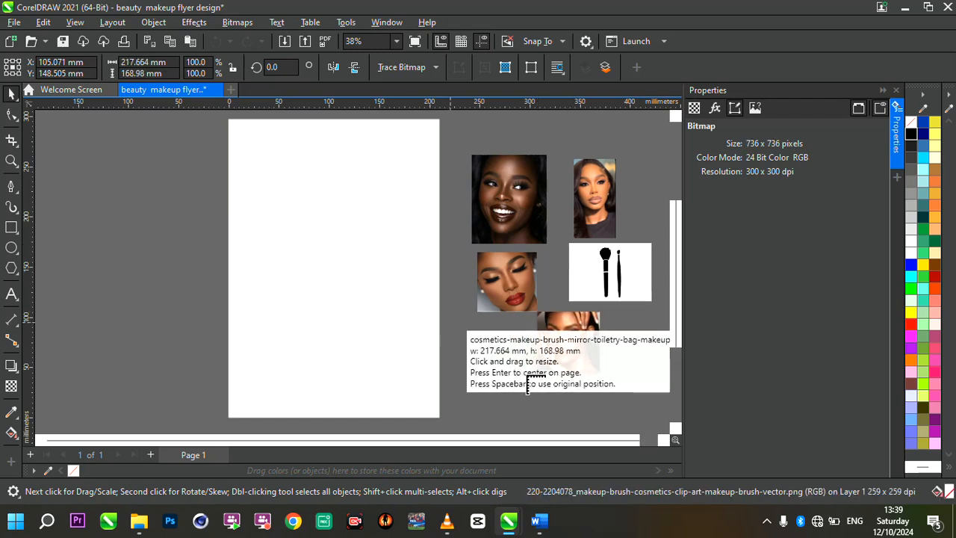
{"action": "left_click_drag", "start_coordinate": [528, 381], "coordinate": [452, 322]}
Place the location pin and, below it, the social media icon set at about 50 mm square, to the left of the page.
{"action": "left_click", "coordinate": [164, 158]}
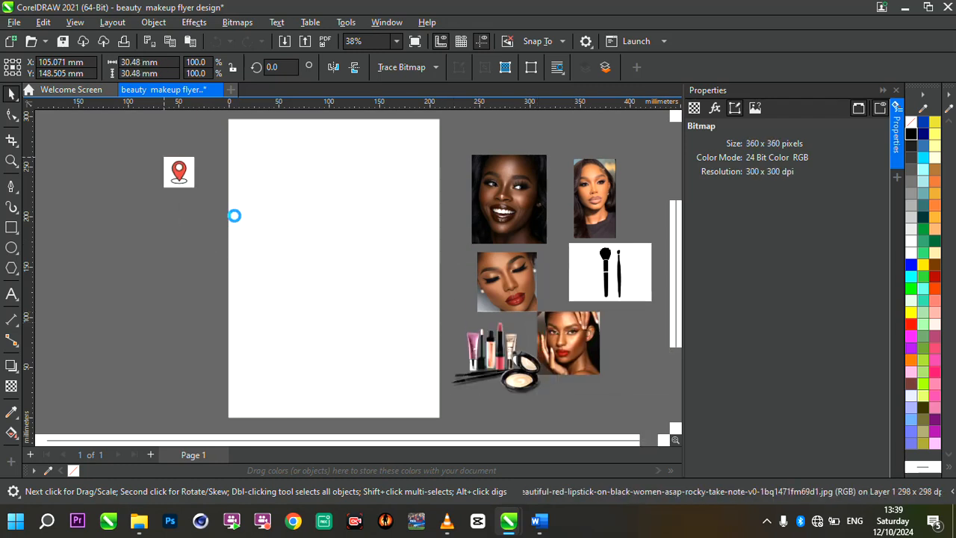
{"action": "left_click_drag", "start_coordinate": [137, 205], "coordinate": [220, 254]}
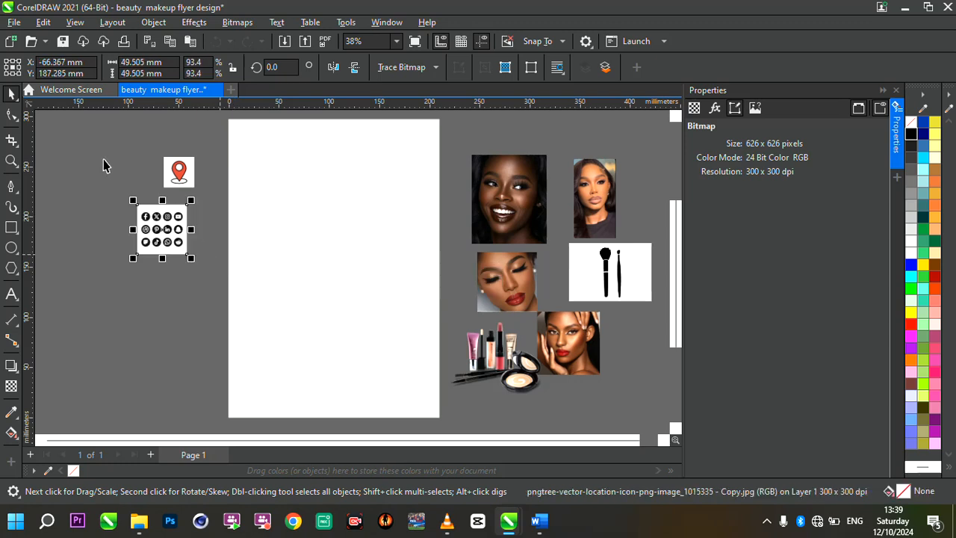
{"action": "scroll", "coordinate": [334, 221], "scroll_direction": "down", "scroll_amount": 3}
{"action": "scroll", "coordinate": [335, 224], "scroll_direction": "up", "scroll_amount": 2}
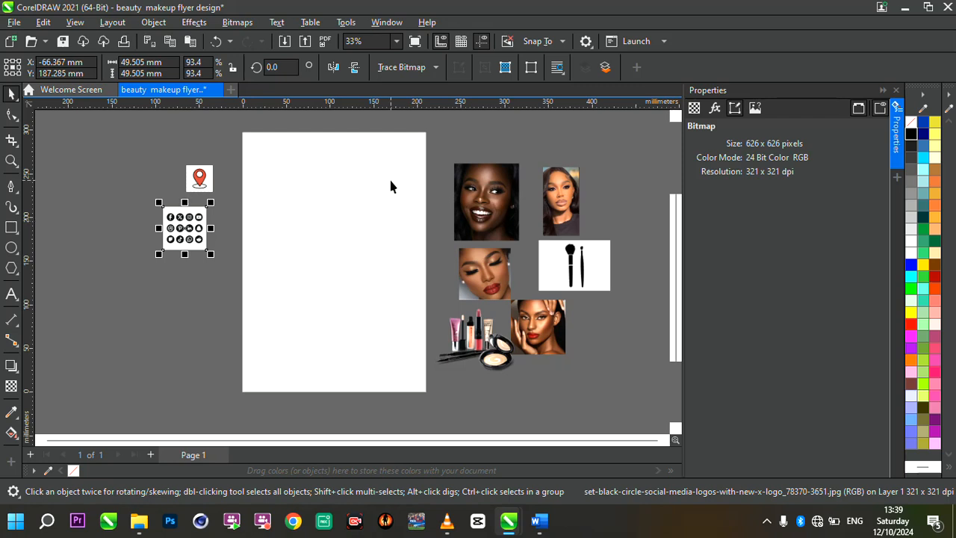
Draw a rectangle about 125 mm wide and 151 mm high on the page.
{"action": "scroll", "coordinate": [390, 186], "scroll_direction": "up", "scroll_amount": 1}
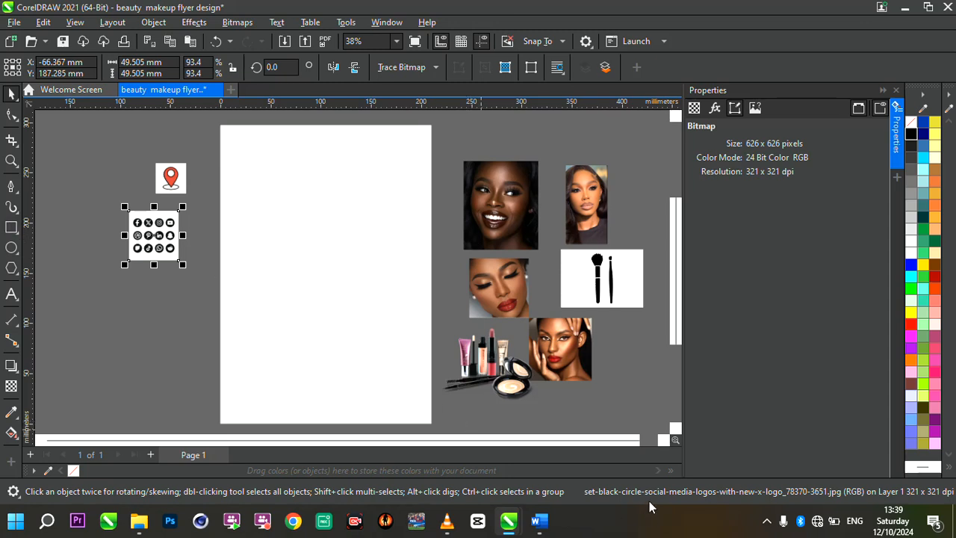
{"action": "left_click", "coordinate": [11, 227]}
{"action": "left_click_drag", "start_coordinate": [245, 154], "coordinate": [372, 306]}
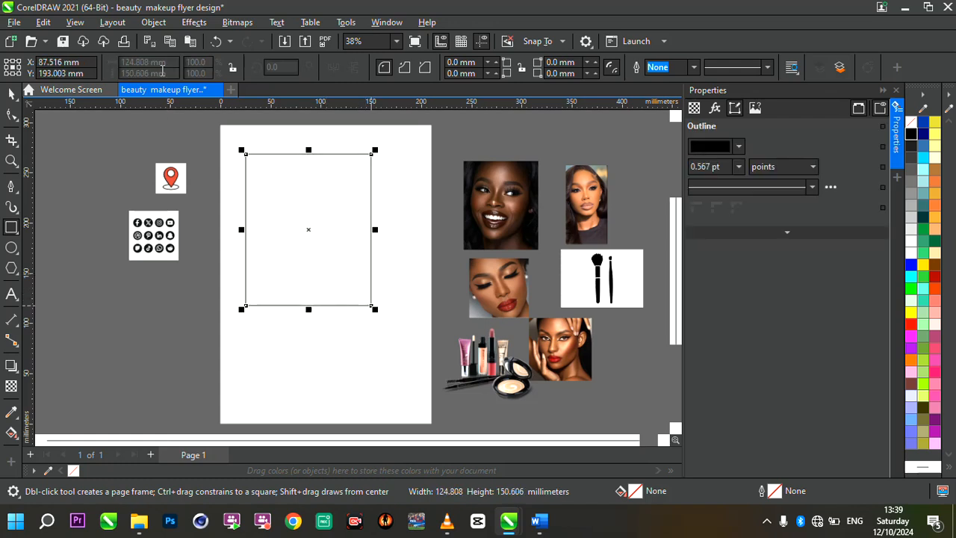
Resize the rectangle to 210 mm wide by 297 mm high and center it on the page.
{"action": "left_click_drag", "start_coordinate": [169, 62], "coordinate": [16, 50]}
{"action": "type", "text": "210"}
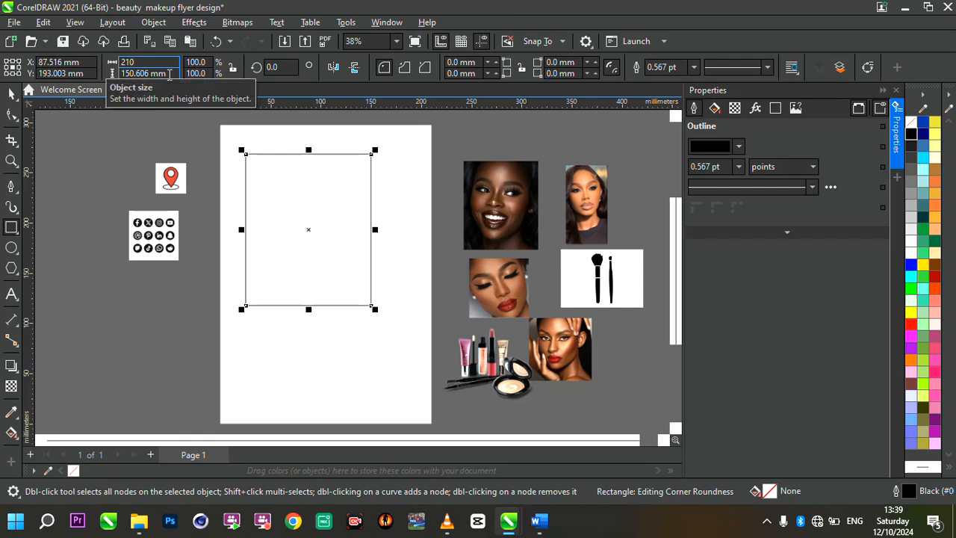
{"action": "key", "text": "BackSpace"}
{"action": "key", "text": "BackSpace"}
{"action": "key", "text": "BackSpace"}
{"action": "type", "text": "297"}
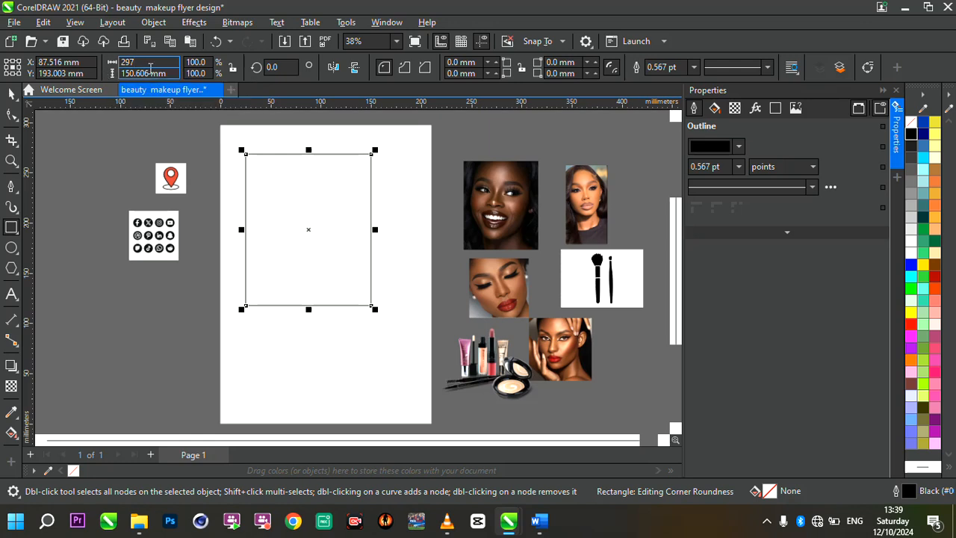
{"action": "key", "text": "BackSpace"}
{"action": "key", "text": "BackSpace"}
{"action": "type", "text": "10"}
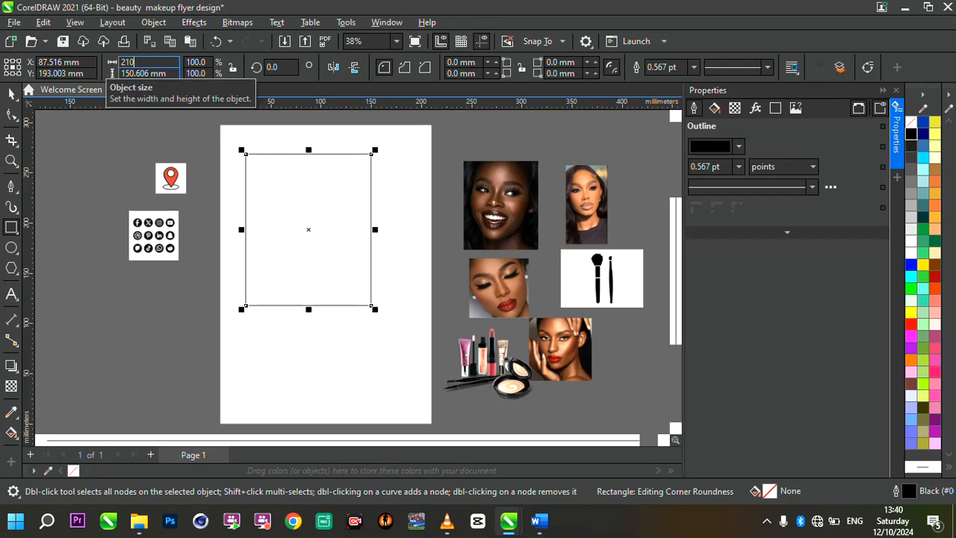
{"action": "key", "text": "Tab"}
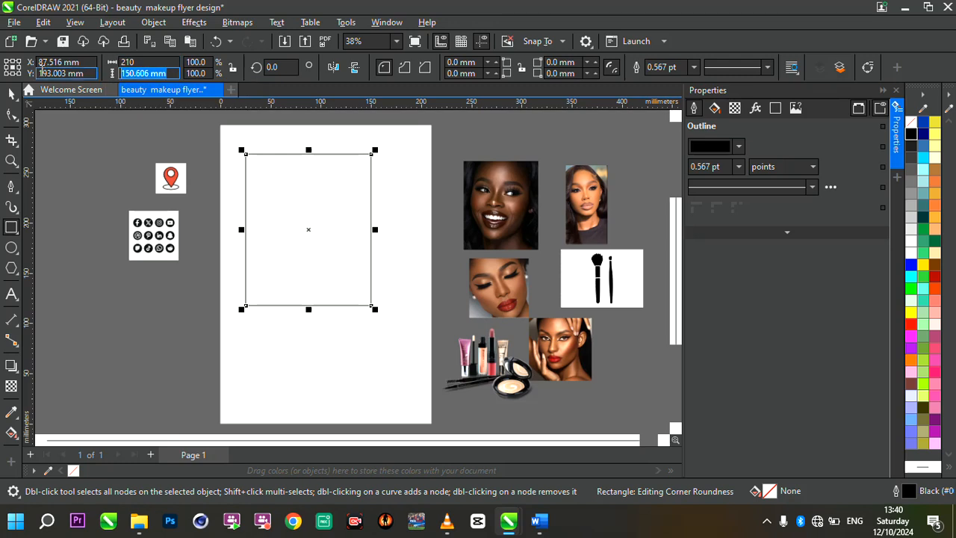
{"action": "type", "text": "297"}
{"action": "key", "text": "Return"}
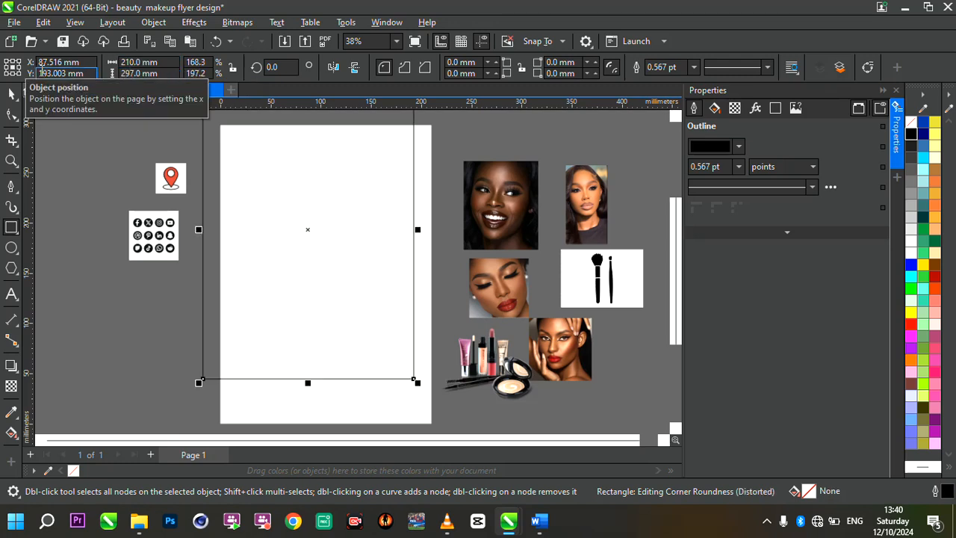
{"action": "key", "text": "p"}
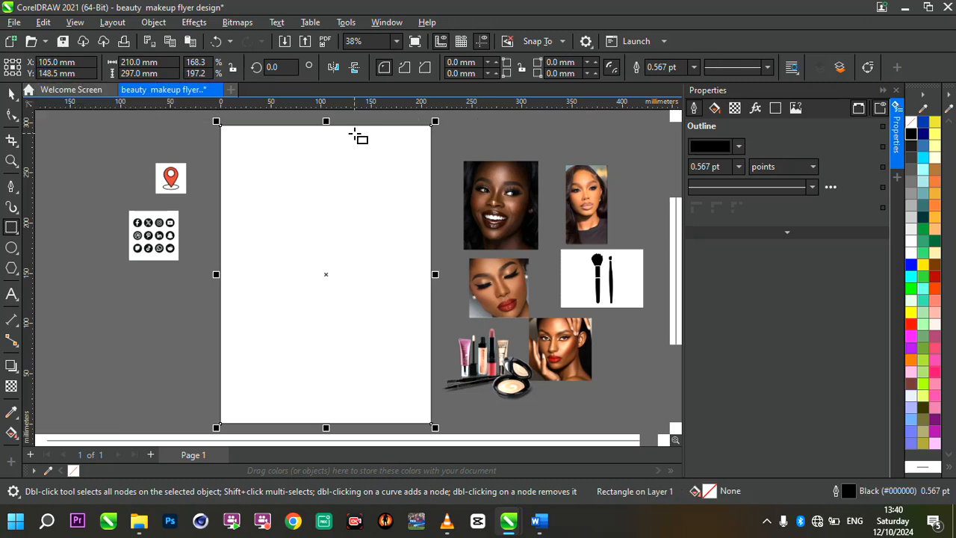
Remove the outline from the page-sized rectangle by setting its outline width to None.
{"action": "scroll", "coordinate": [434, 113], "scroll_direction": "up", "scroll_amount": 3}
{"action": "scroll", "coordinate": [473, 254], "scroll_direction": "up", "scroll_amount": 4}
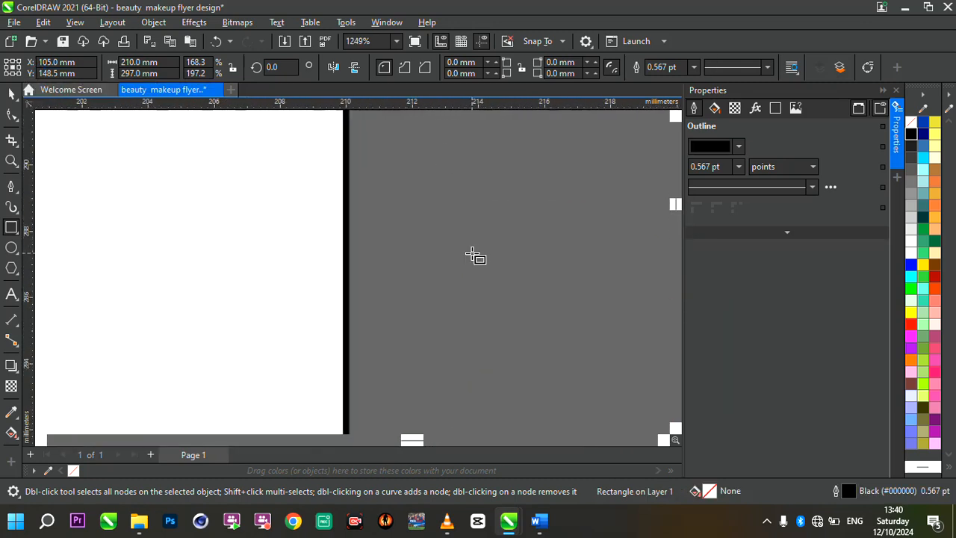
{"action": "left_click", "coordinate": [695, 68]}
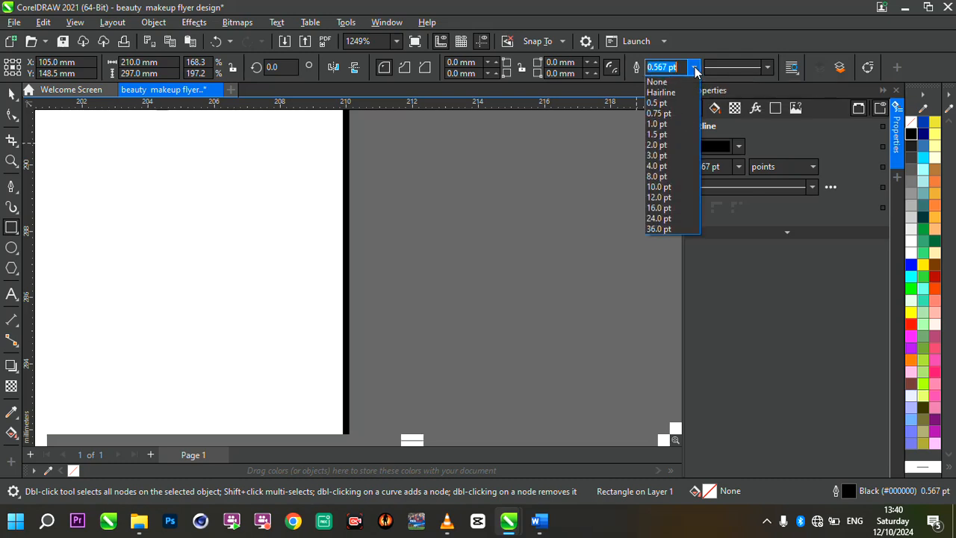
{"action": "left_click", "coordinate": [674, 85]}
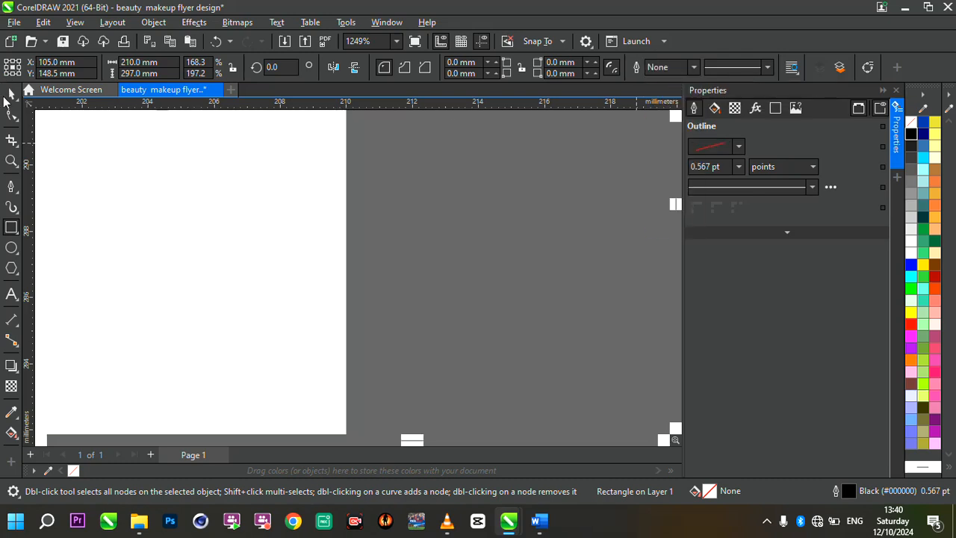
{"action": "left_click", "coordinate": [11, 93]}
Fill the page-sized rectangle with brown (#663300).
{"action": "scroll", "coordinate": [528, 243], "scroll_direction": "down", "scroll_amount": 7}
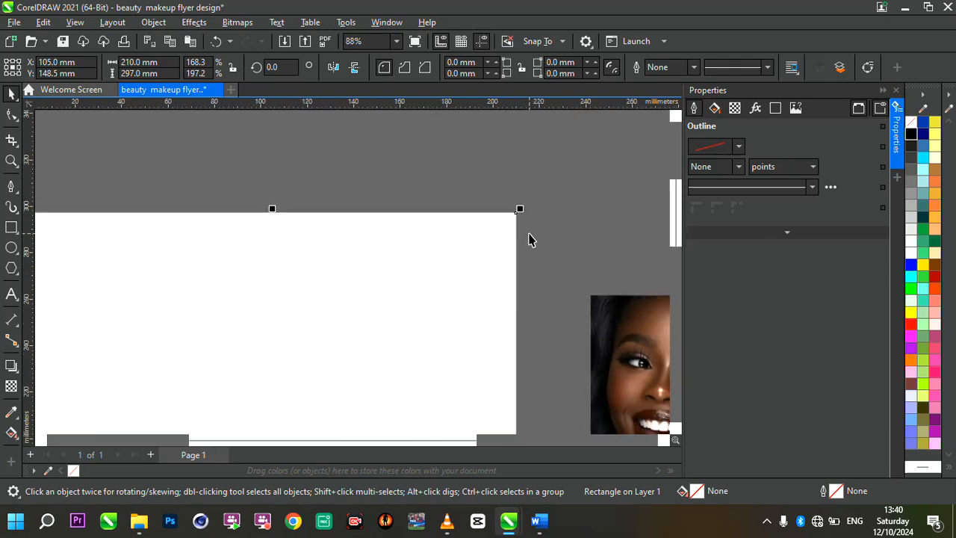
{"action": "scroll", "coordinate": [501, 242], "scroll_direction": "down", "scroll_amount": 4}
{"action": "scroll", "coordinate": [512, 332], "scroll_direction": "up", "scroll_amount": 3}
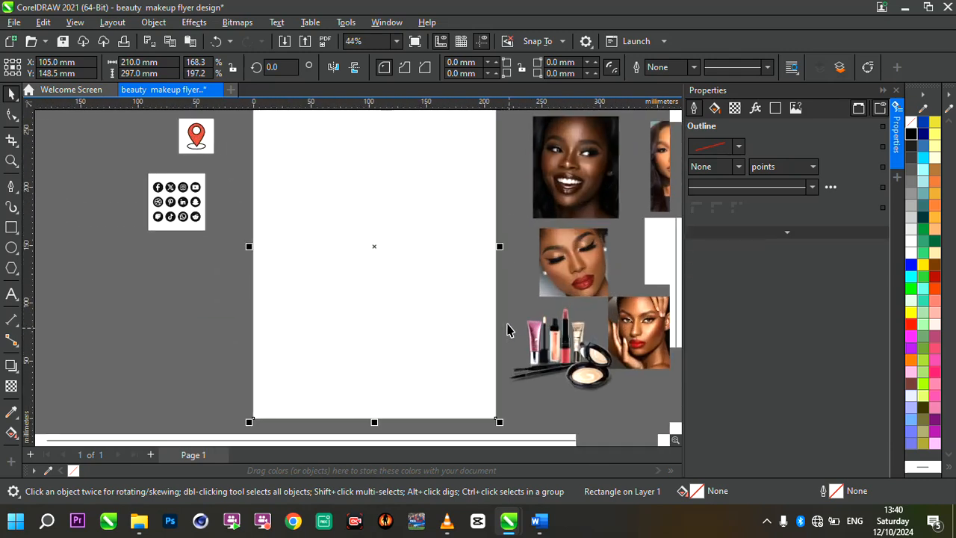
{"action": "scroll", "coordinate": [473, 276], "scroll_direction": "down", "scroll_amount": 1}
{"action": "scroll", "coordinate": [499, 218], "scroll_direction": "up", "scroll_amount": 1}
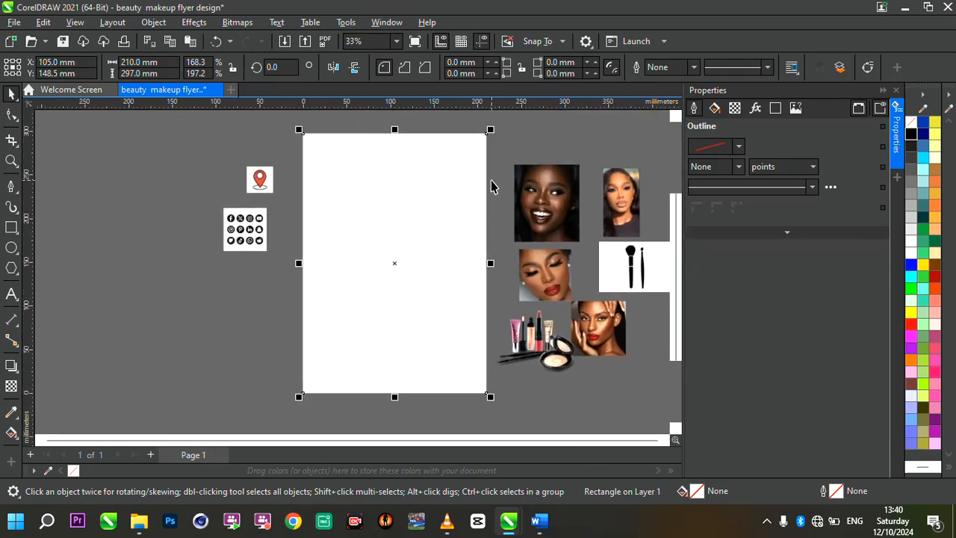
{"action": "scroll", "coordinate": [491, 185], "scroll_direction": "up", "scroll_amount": 1}
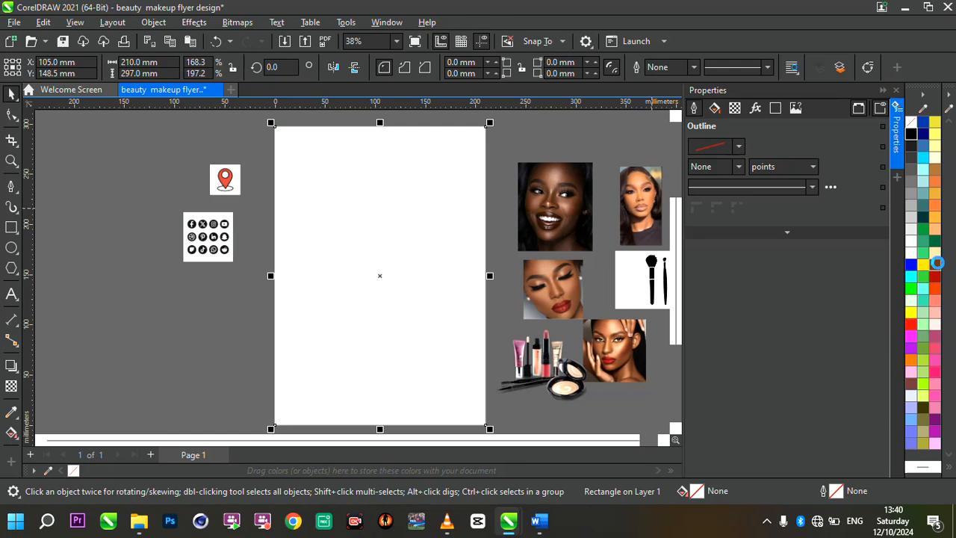
{"action": "left_click", "coordinate": [938, 266]}
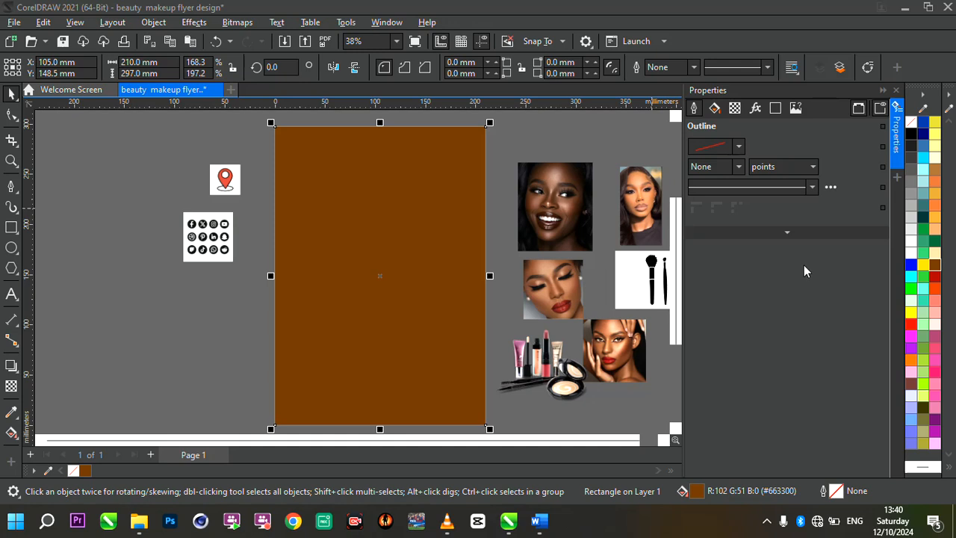
Darken the page-sized rectangle's uniform fill to deep brown (#422100).
{"action": "double_click", "coordinate": [698, 492]}
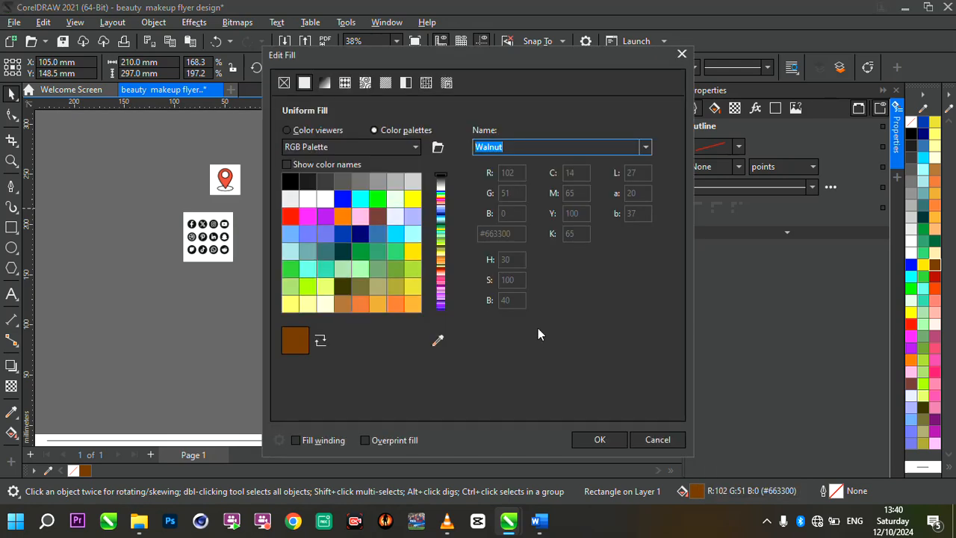
{"action": "left_click", "coordinate": [319, 132]}
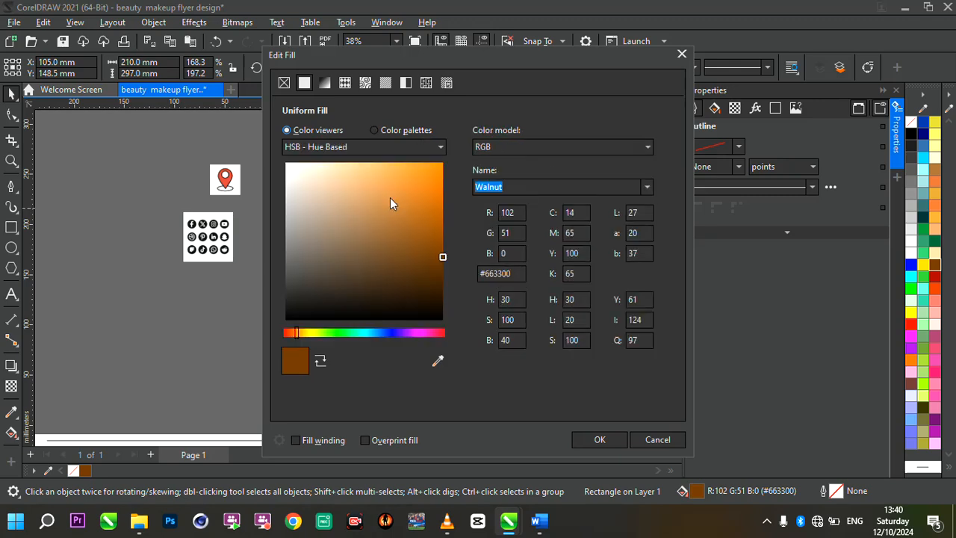
{"action": "left_click", "coordinate": [442, 275]}
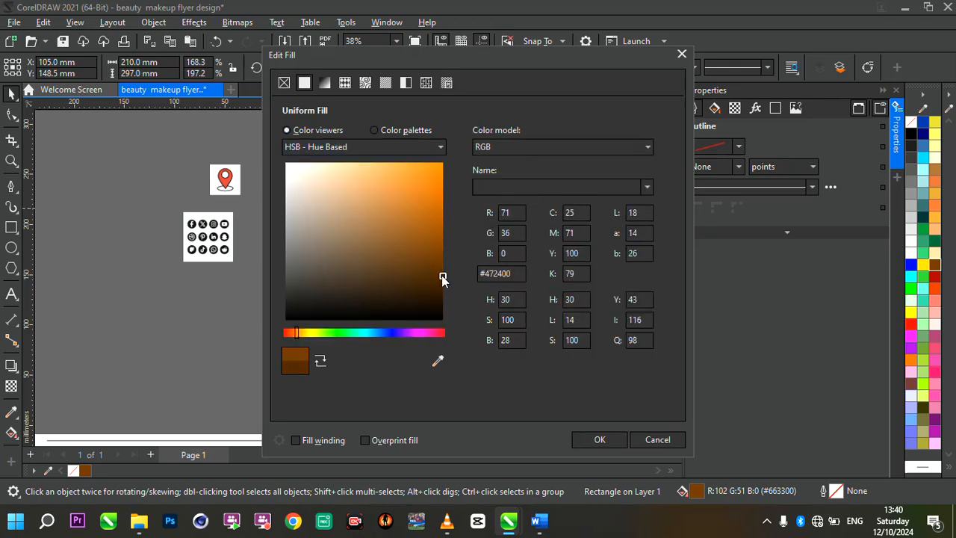
{"action": "left_click_drag", "start_coordinate": [594, 57], "coordinate": [713, 57]}
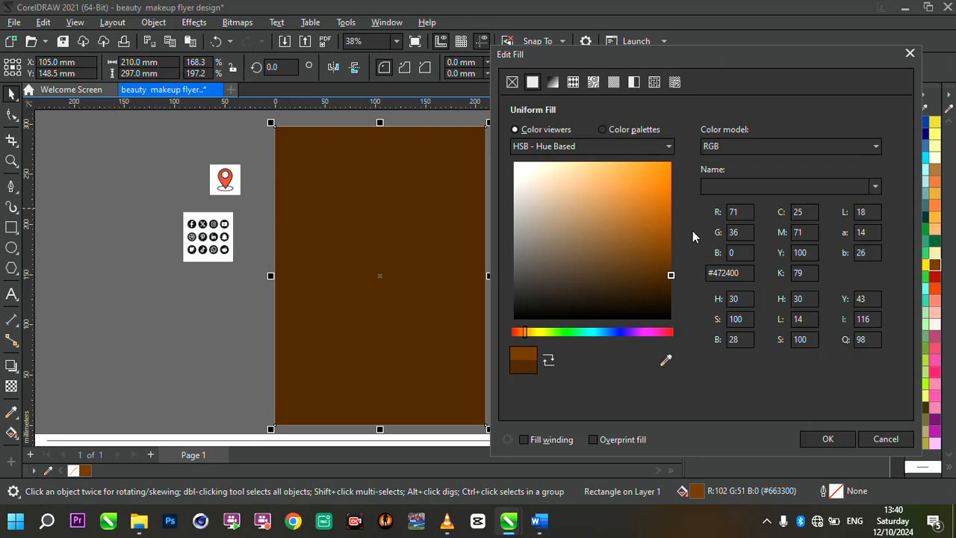
{"action": "left_click", "coordinate": [670, 268]}
{"action": "left_click_drag", "start_coordinate": [669, 282], "coordinate": [672, 281]}
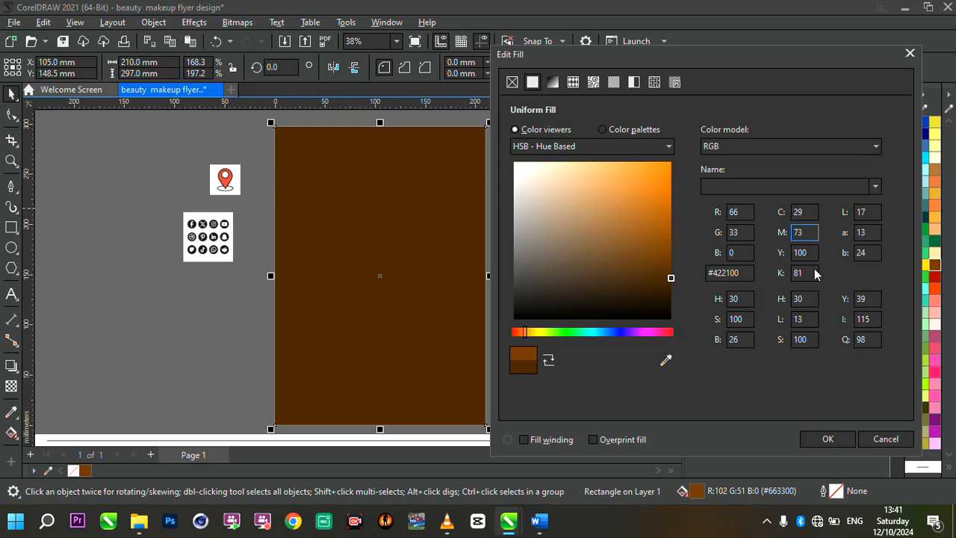
{"action": "left_click", "coordinate": [828, 440]}
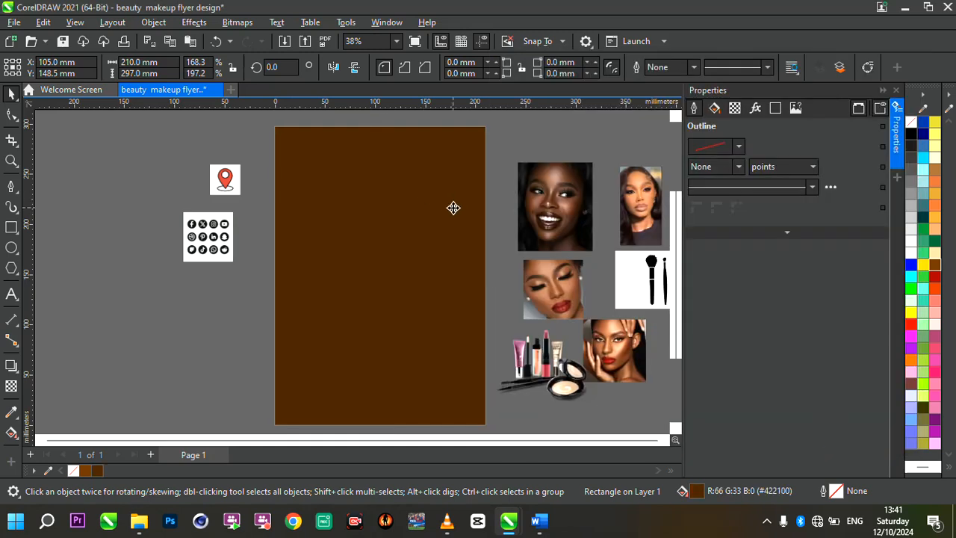
Draw a rectangle about 171 mm wide and 162 mm high over the page's upper-right corner and convert it to curves.
{"action": "scroll", "coordinate": [453, 207], "scroll_direction": "down", "scroll_amount": 2}
{"action": "scroll", "coordinate": [505, 201], "scroll_direction": "up", "scroll_amount": 2}
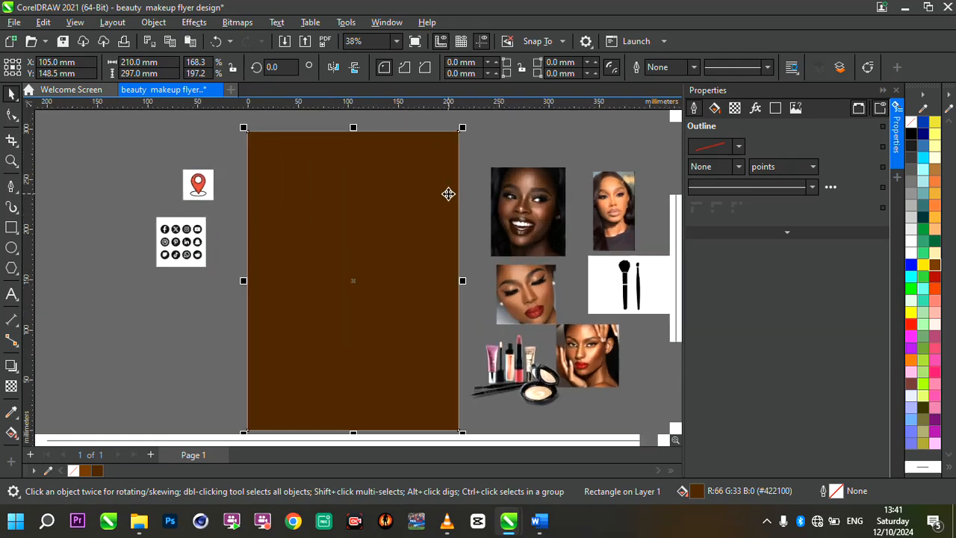
{"action": "left_click", "coordinate": [11, 227]}
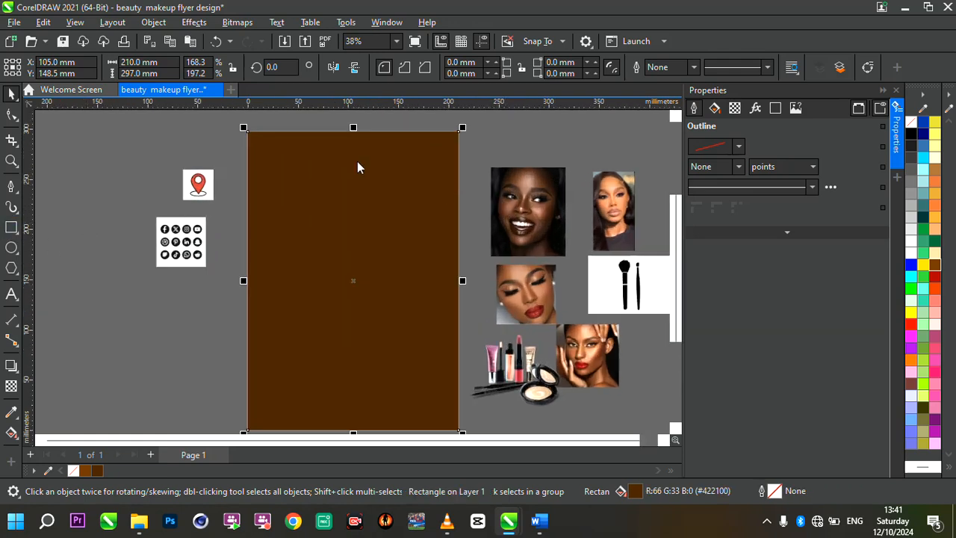
{"action": "left_click_drag", "start_coordinate": [340, 124], "coordinate": [514, 289]}
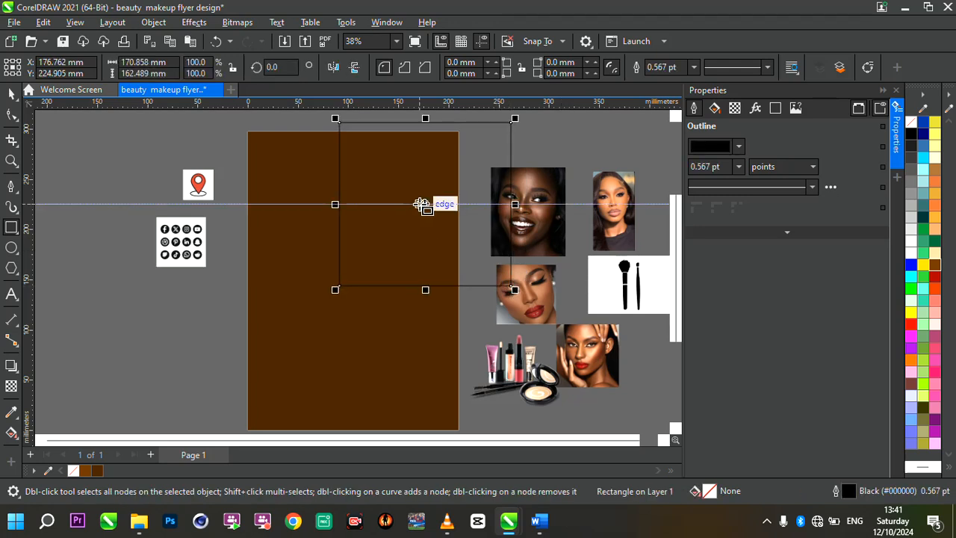
{"action": "right_click", "coordinate": [419, 203]}
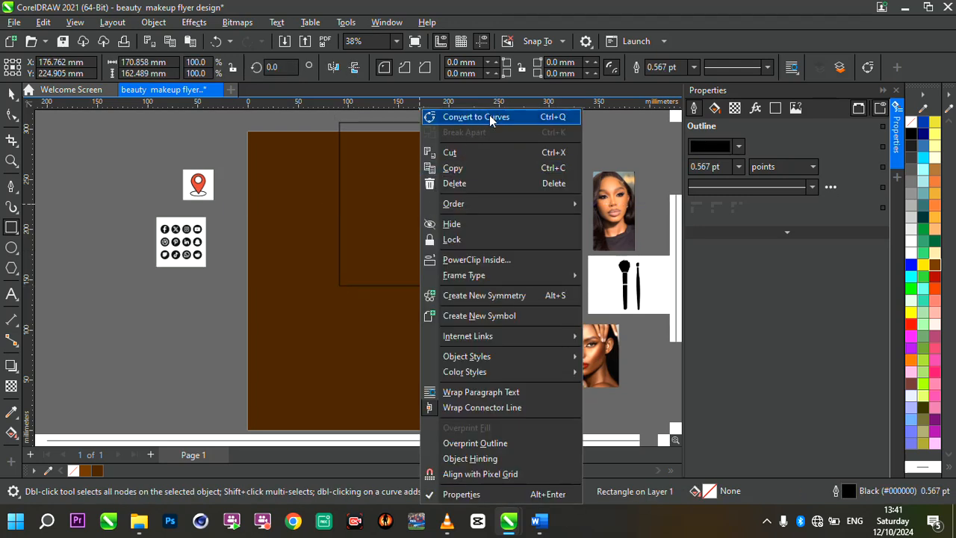
{"action": "key", "text": "Escape"}
{"action": "key", "text": "ctrl+q"}
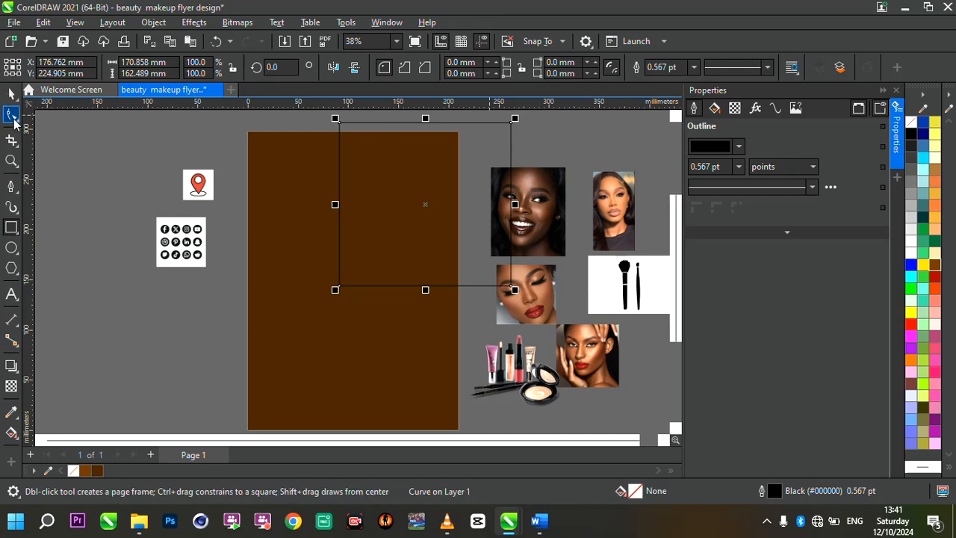
Delete the lower-left corner node of the converted rectangle with the Shape tool to leave a triangle.
{"action": "left_click", "coordinate": [12, 116]}
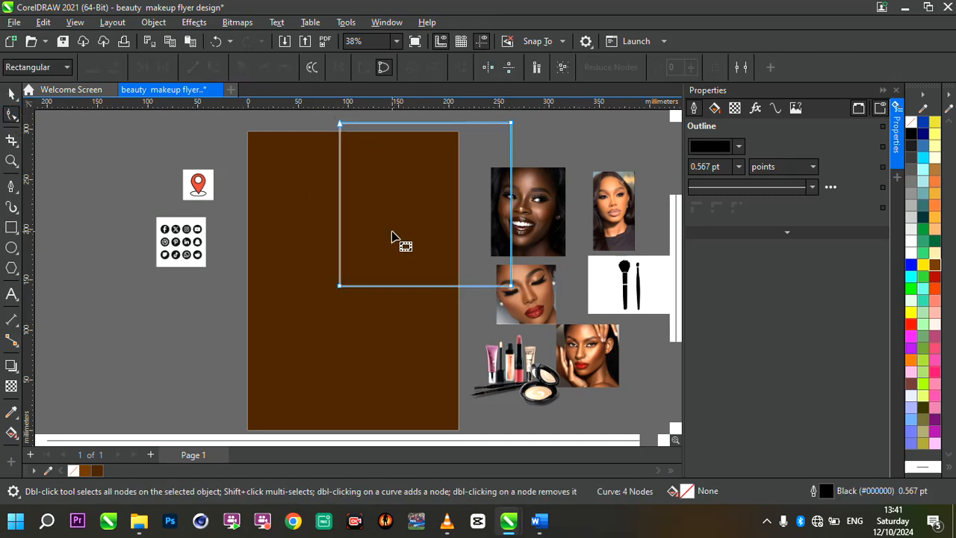
{"action": "double_click", "coordinate": [340, 285]}
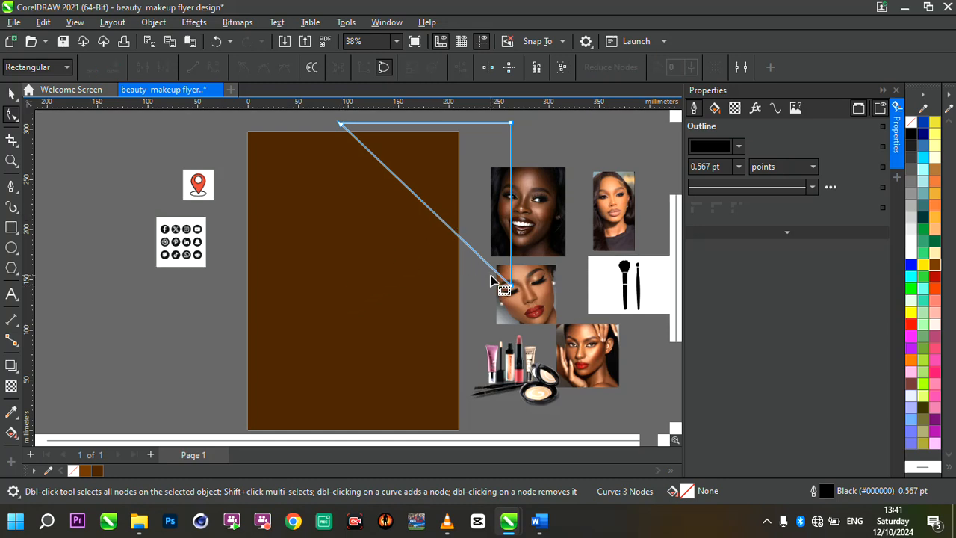
{"action": "key", "text": "ctrl+z"}
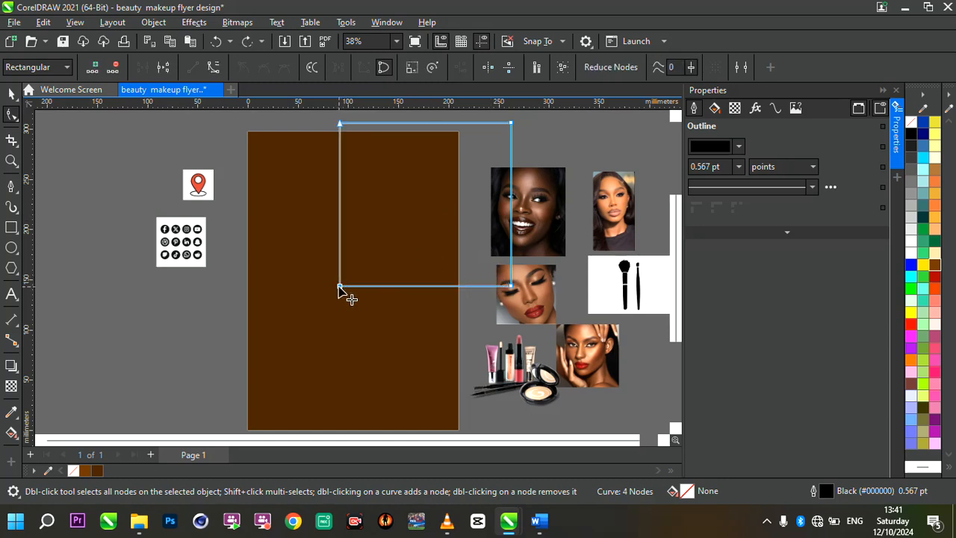
{"action": "double_click", "coordinate": [338, 286]}
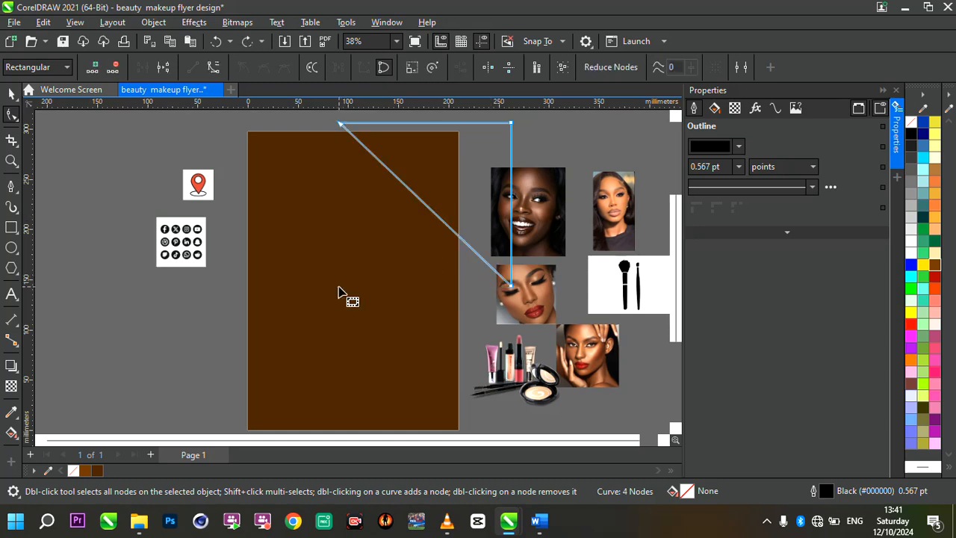
{"action": "left_click", "coordinate": [437, 217]}
{"action": "double_click", "coordinate": [437, 216]}
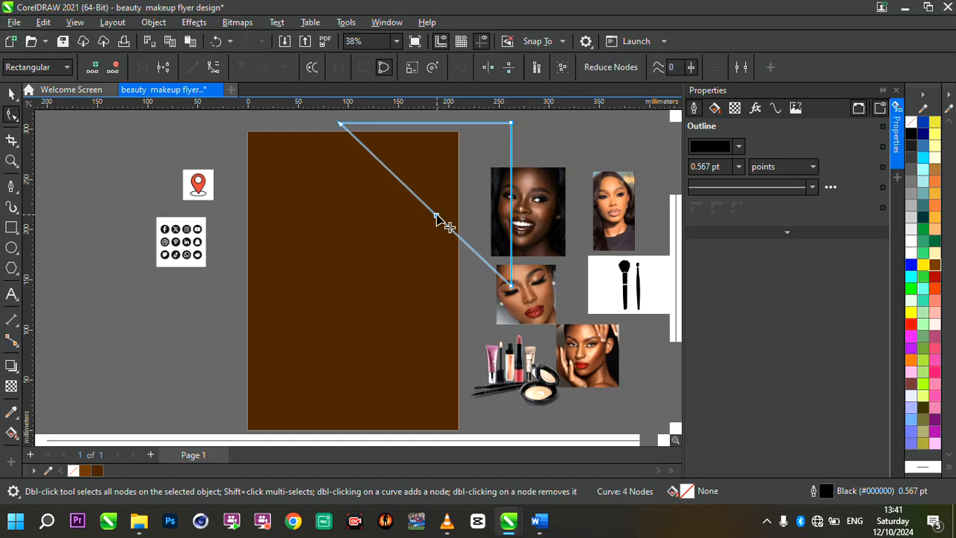
{"action": "key", "text": "ctrl+z"}
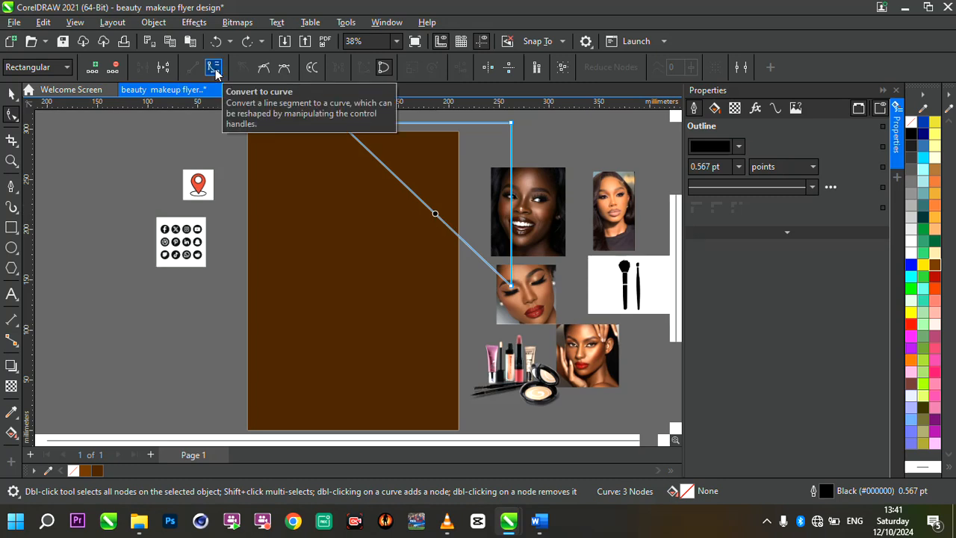
Convert the triangle's diagonal side to a curve and bow it outward toward the page's lower-left.
{"action": "left_click", "coordinate": [214, 69]}
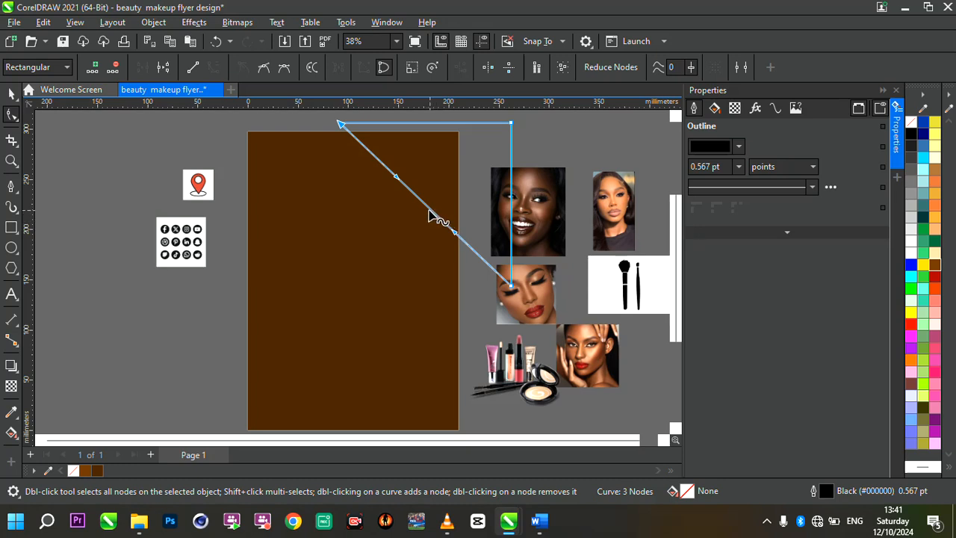
{"action": "left_click_drag", "start_coordinate": [430, 215], "coordinate": [386, 259]}
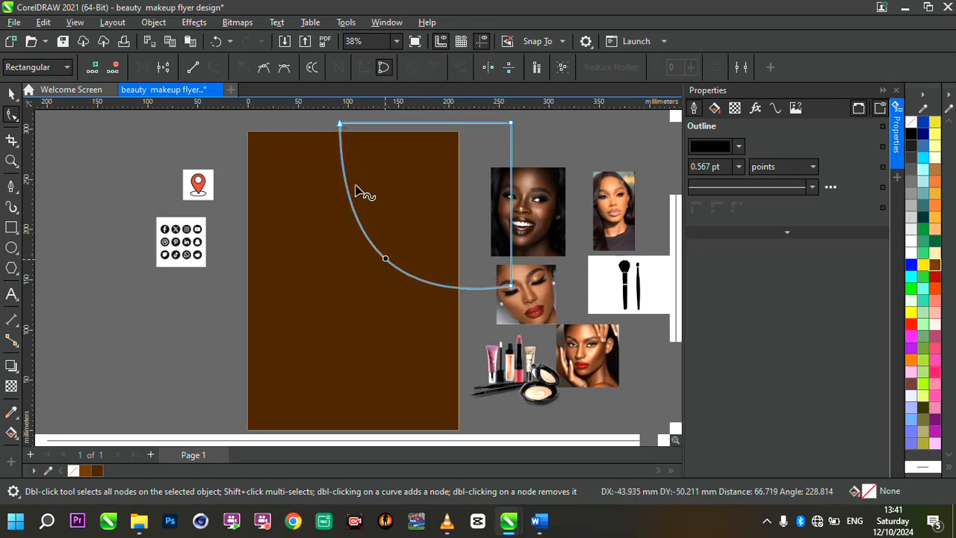
{"action": "left_click", "coordinate": [340, 124]}
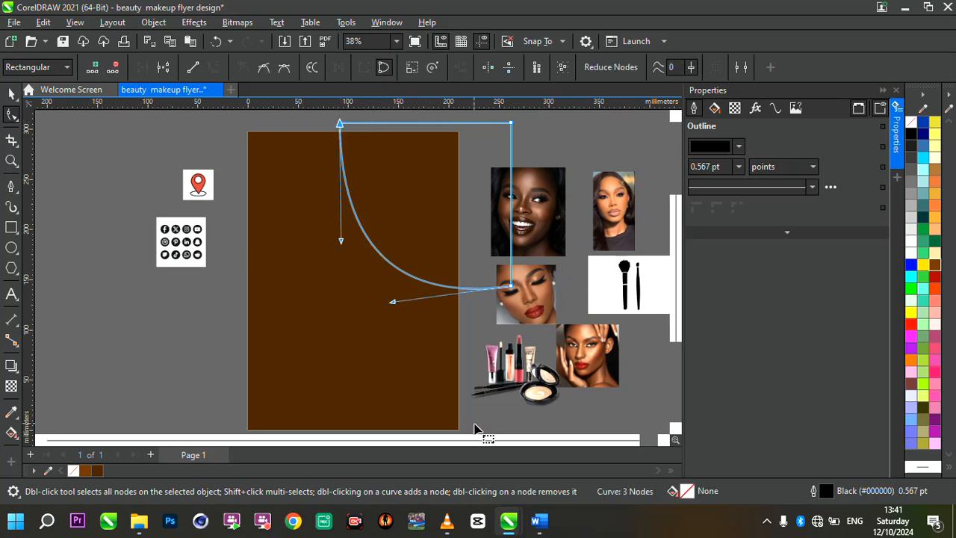
Adjust the curved side's end nodes and handles to form a smooth wider arc, making the shape about 209 mm by 155 mm.
{"action": "left_click", "coordinate": [514, 284]}
{"action": "left_click_drag", "start_coordinate": [514, 284], "coordinate": [531, 264]}
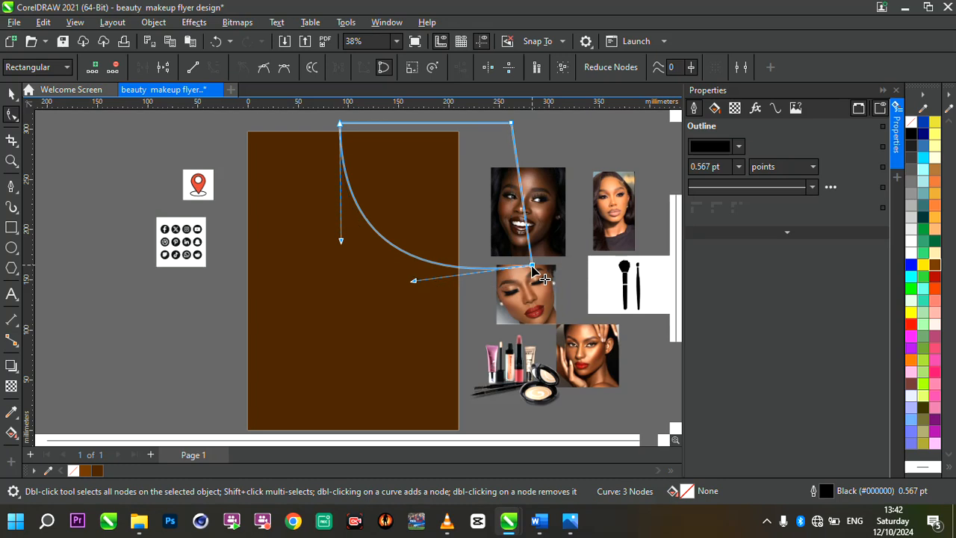
{"action": "left_click", "coordinate": [340, 124]}
{"action": "left_click_drag", "start_coordinate": [340, 124], "coordinate": [329, 124]}
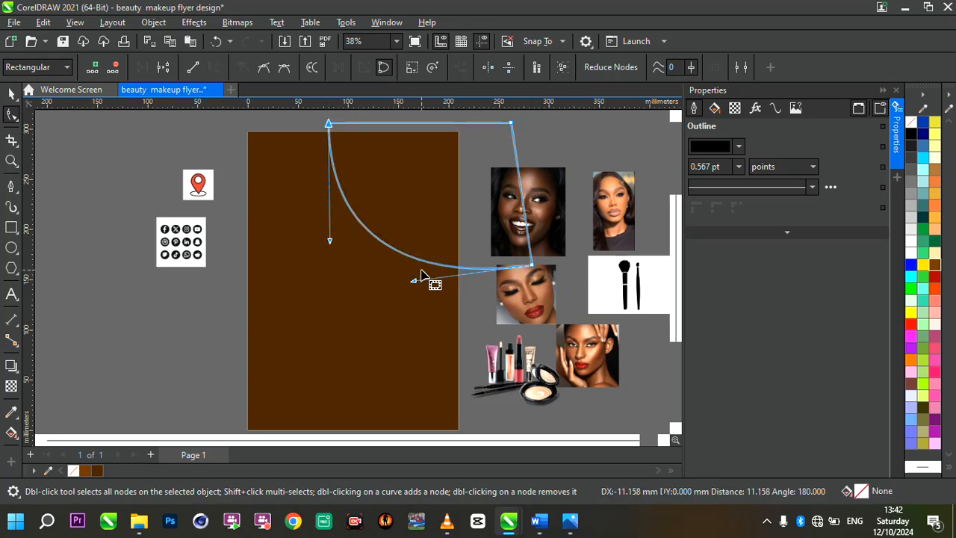
{"action": "left_click_drag", "start_coordinate": [415, 261], "coordinate": [419, 272]}
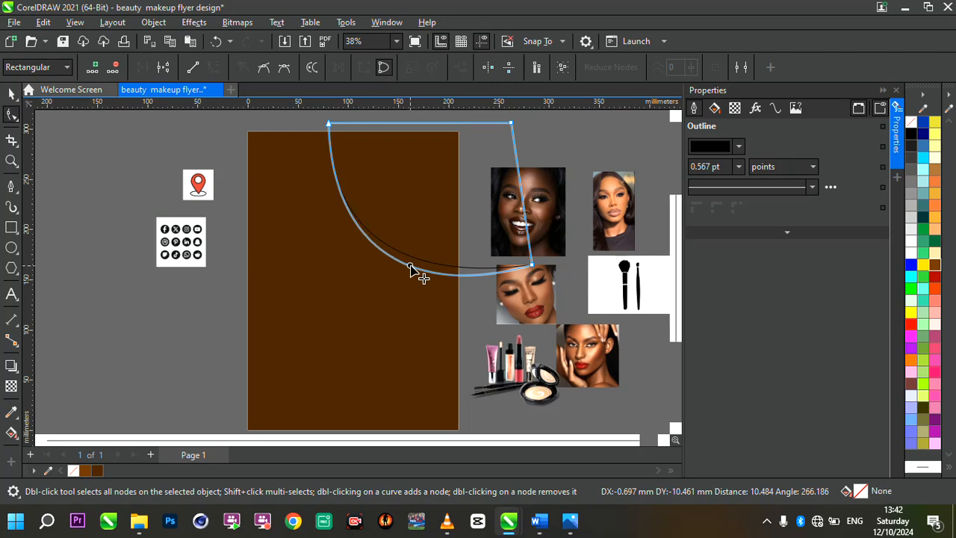
{"action": "left_click", "coordinate": [329, 124]}
{"action": "left_click_drag", "start_coordinate": [329, 124], "coordinate": [322, 124]}
{"action": "left_click_drag", "start_coordinate": [531, 263], "coordinate": [533, 269]}
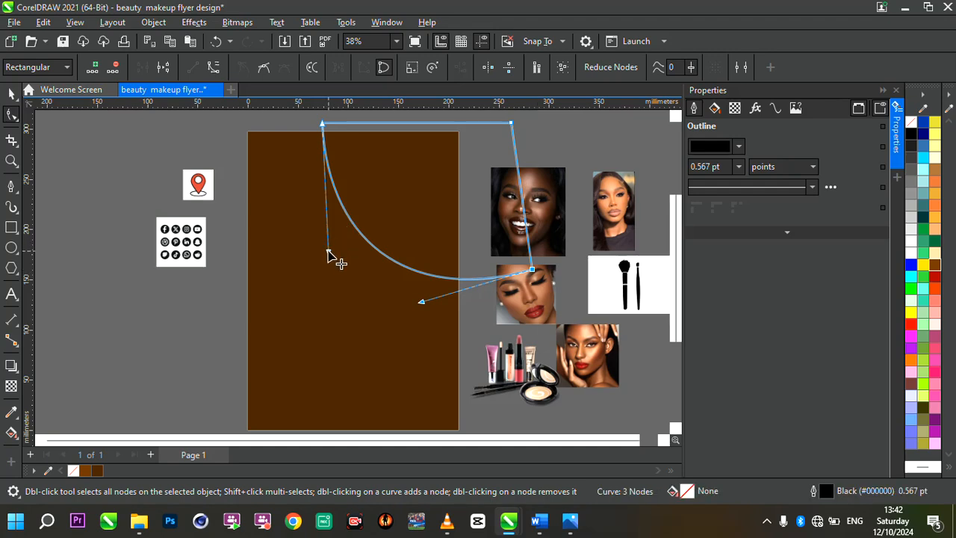
{"action": "left_click_drag", "start_coordinate": [328, 253], "coordinate": [319, 254]}
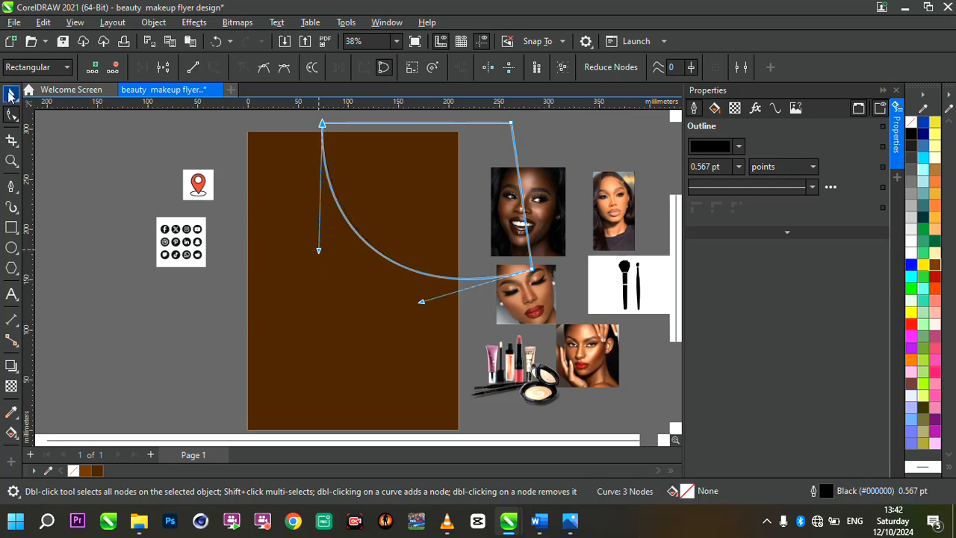
Fill the curved shape with white (#FFFFFF) and set its outline width to None.
{"action": "left_click", "coordinate": [11, 94]}
{"action": "scroll", "coordinate": [438, 193], "scroll_direction": "down", "scroll_amount": 3}
{"action": "scroll", "coordinate": [438, 192], "scroll_direction": "up", "scroll_amount": 3}
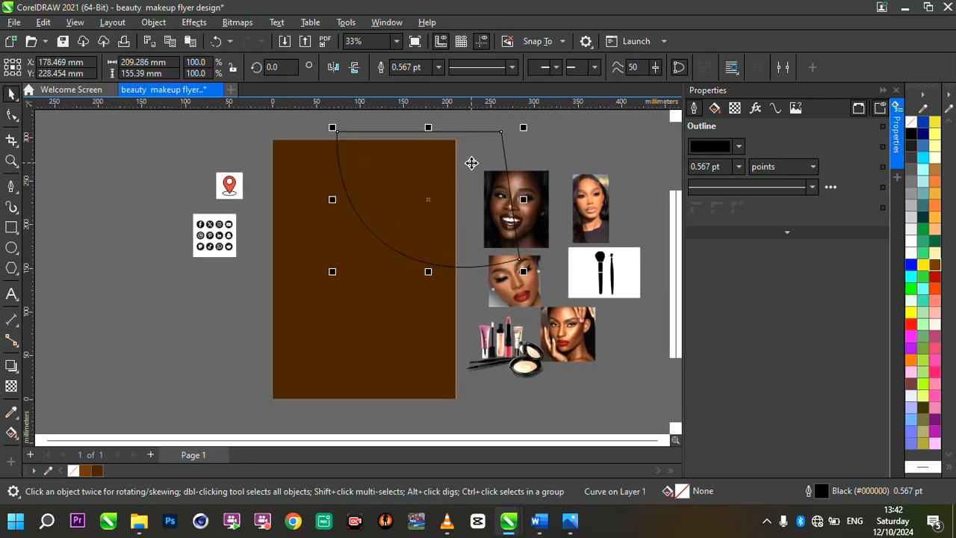
{"action": "scroll", "coordinate": [472, 163], "scroll_direction": "up", "scroll_amount": 1}
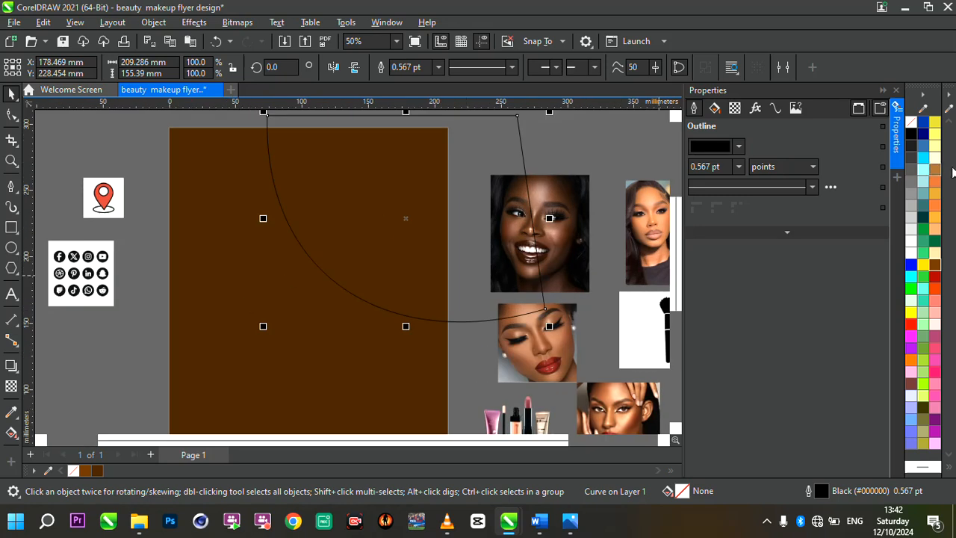
{"action": "left_click", "coordinate": [914, 254]}
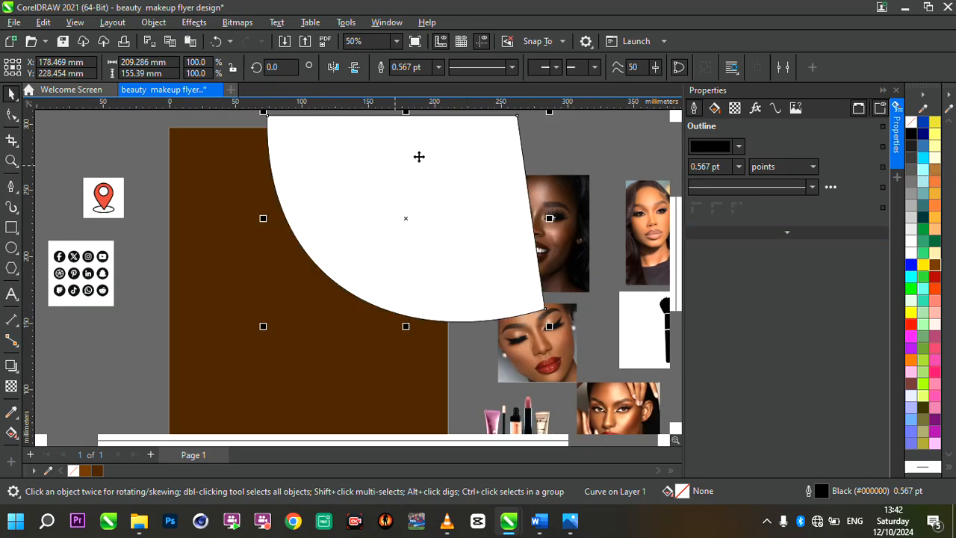
{"action": "scroll", "coordinate": [419, 157], "scroll_direction": "up", "scroll_amount": 1}
{"action": "left_click", "coordinate": [439, 67]}
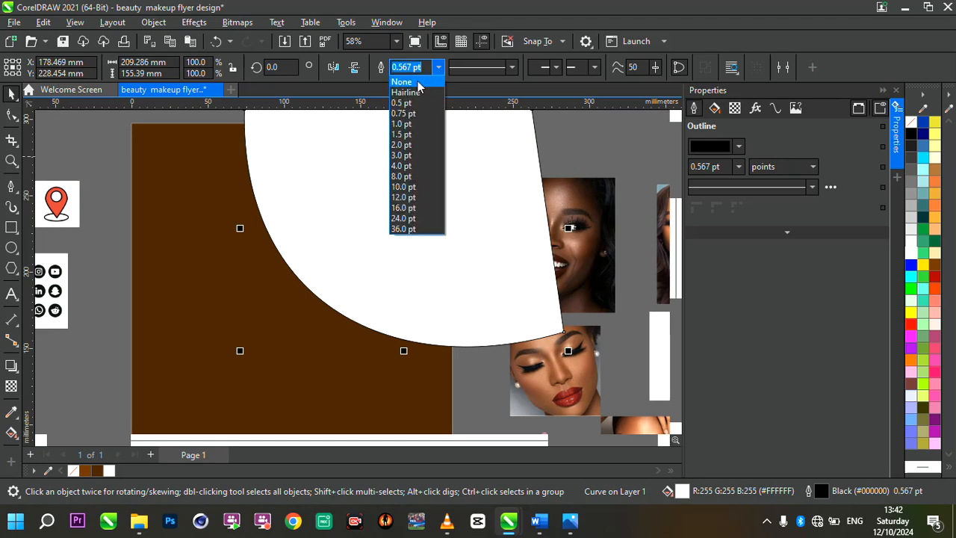
{"action": "left_click", "coordinate": [417, 82]}
Make an orange (#FF9933) copy of the white shape behind it, with its curved lower edge extended outward to about 205 mm by 165 mm overall.
{"action": "scroll", "coordinate": [418, 206], "scroll_direction": "down", "scroll_amount": 3}
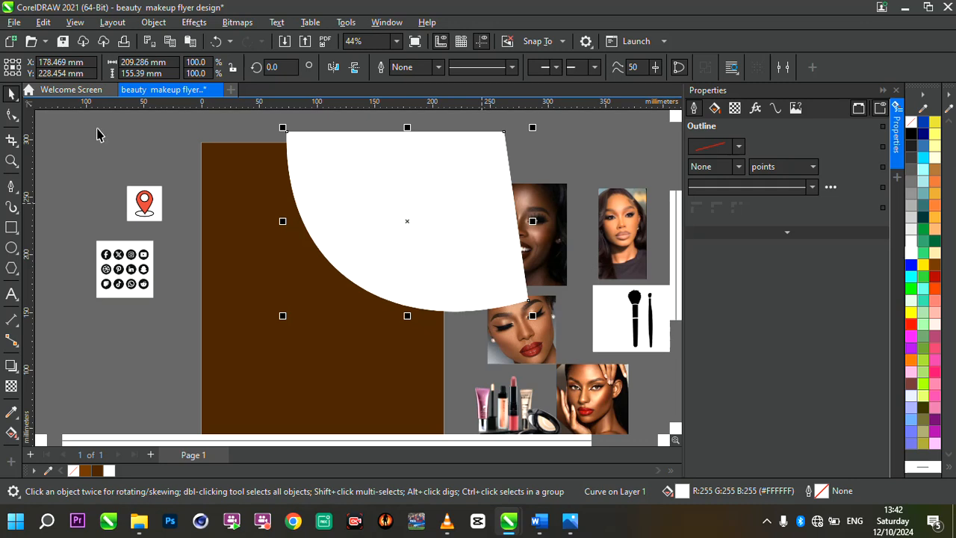
{"action": "left_click", "coordinate": [12, 115]}
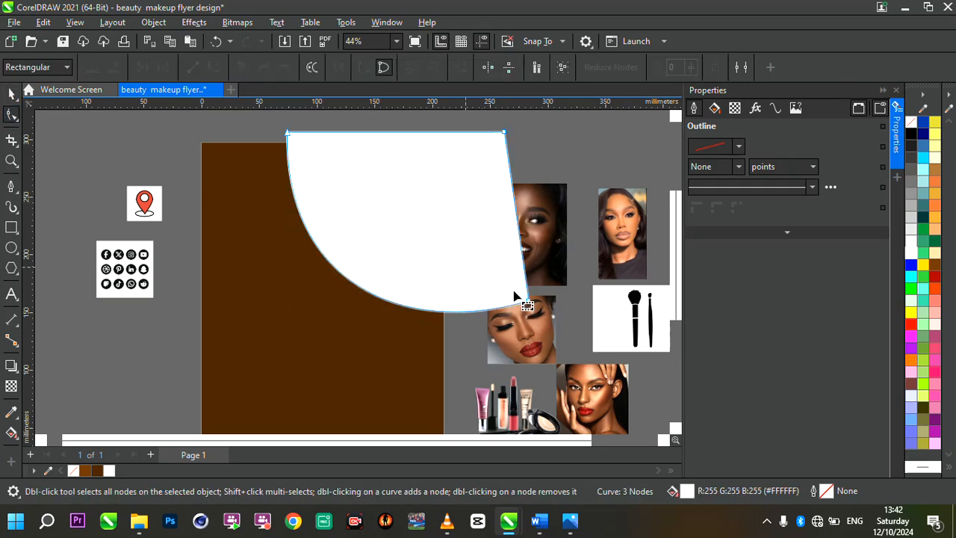
{"action": "left_click_drag", "start_coordinate": [529, 300], "coordinate": [524, 313]}
{"action": "left_click_drag", "start_coordinate": [281, 288], "coordinate": [280, 289]}
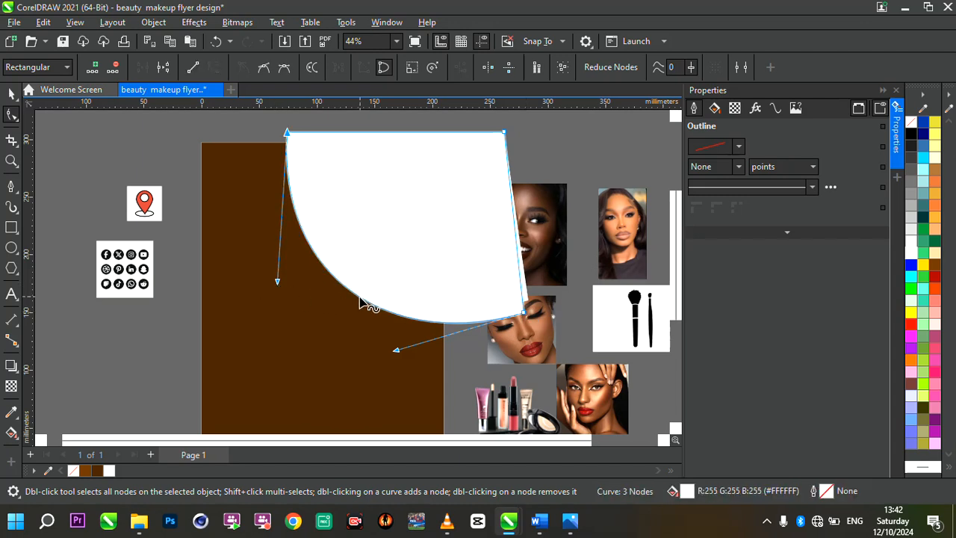
{"action": "left_click", "coordinate": [362, 298]}
{"action": "left_click", "coordinate": [11, 94]}
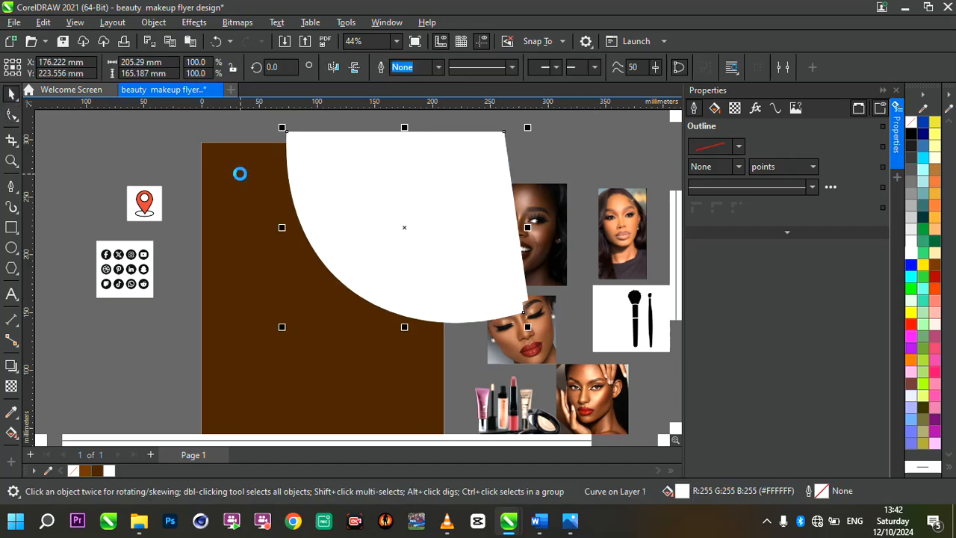
{"action": "left_click", "coordinate": [936, 222]}
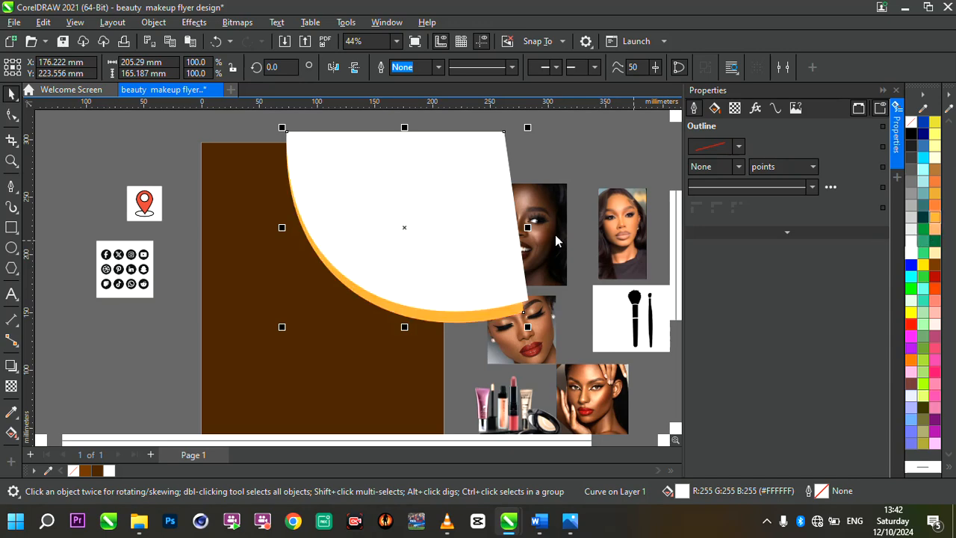
{"action": "scroll", "coordinate": [415, 246], "scroll_direction": "down", "scroll_amount": 1}
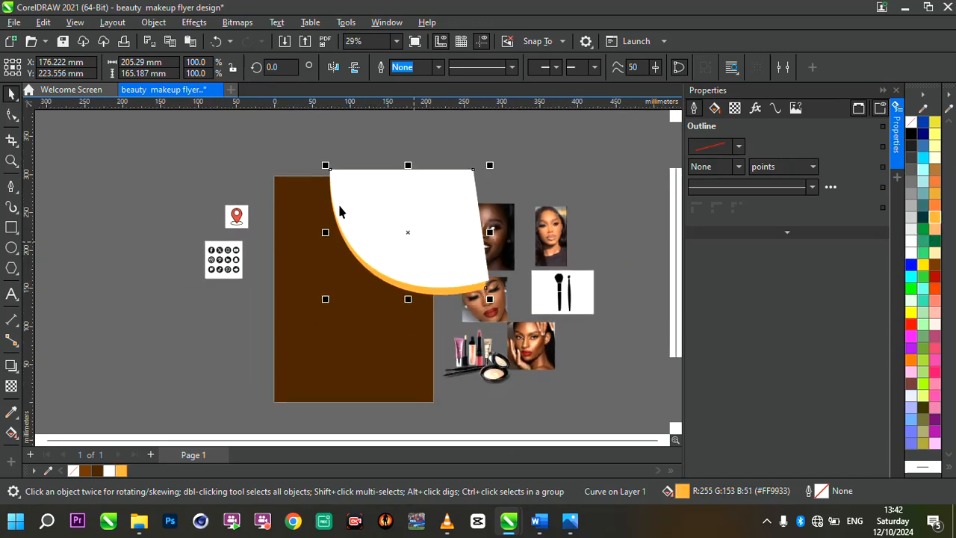
Duplicate the orange curved shape in front and extend the copy's lower curved edge outward, making it about 206 mm by 177 mm overall.
{"action": "scroll", "coordinate": [337, 209], "scroll_direction": "up", "scroll_amount": 1}
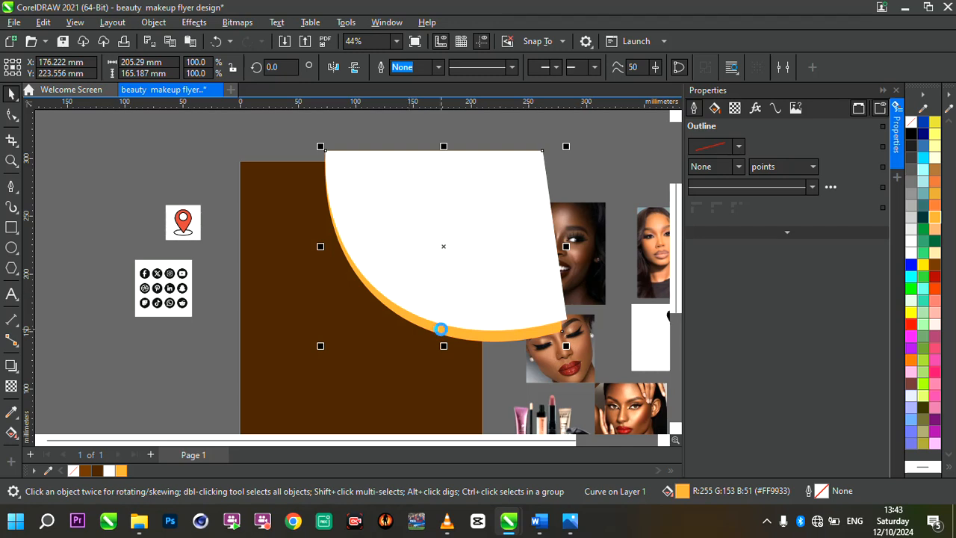
{"action": "key", "text": "shift+Page_Up"}
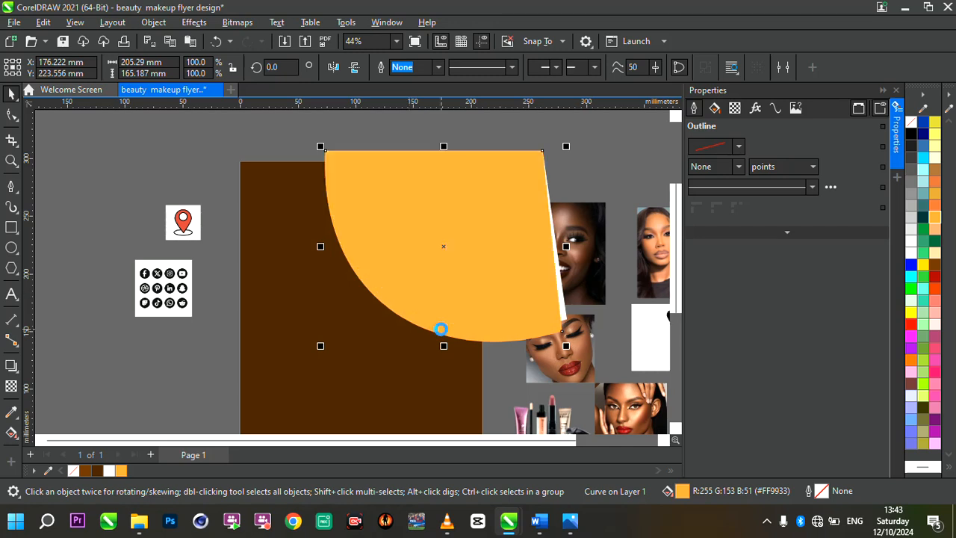
{"action": "left_click", "coordinate": [12, 114]}
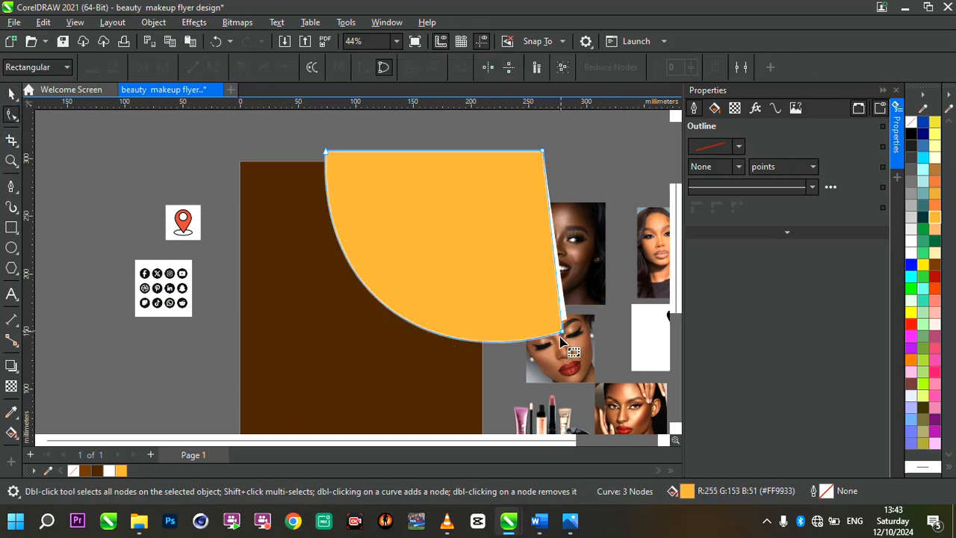
{"action": "mouse_move", "coordinate": [562, 332]}
{"action": "left_mouse_down"}
{"action": "mouse_move", "coordinate": [587, 341]}
{"action": "mouse_move", "coordinate": [562, 346]}
{"action": "left_mouse_up"}
{"action": "left_click_drag", "start_coordinate": [358, 288], "coordinate": [352, 283]}
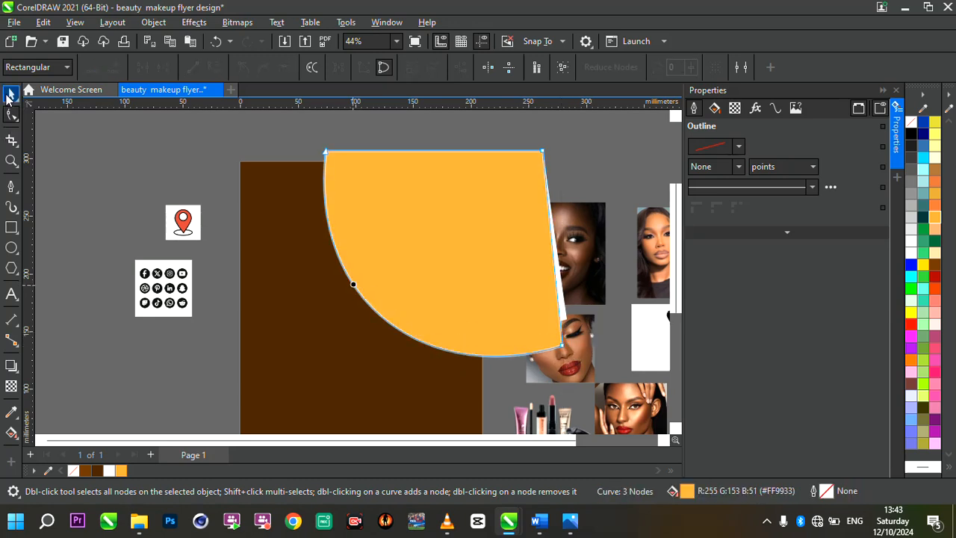
{"action": "key", "text": "space"}
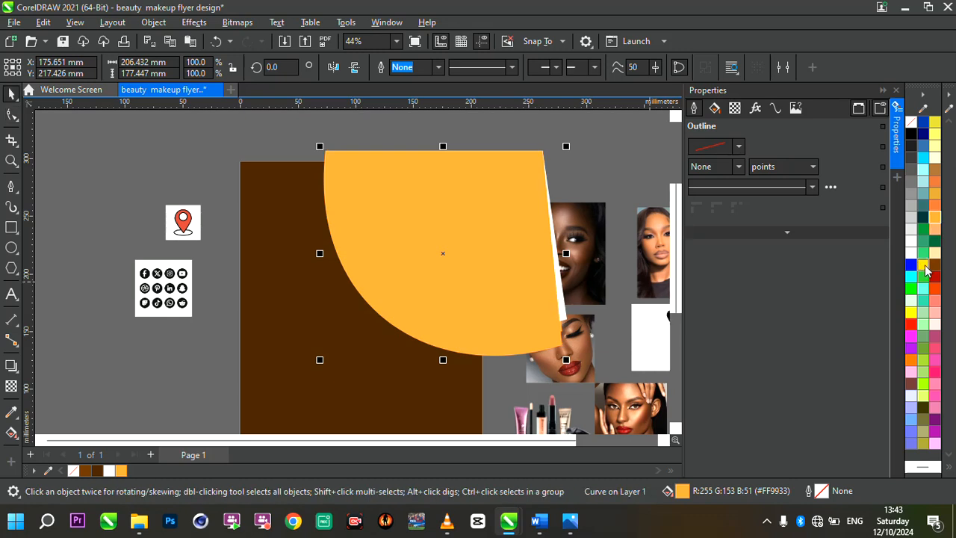
Fill the enlarged copy with yellow (#FFCC00) and place it behind the white and orange shapes.
{"action": "left_click", "coordinate": [925, 266]}
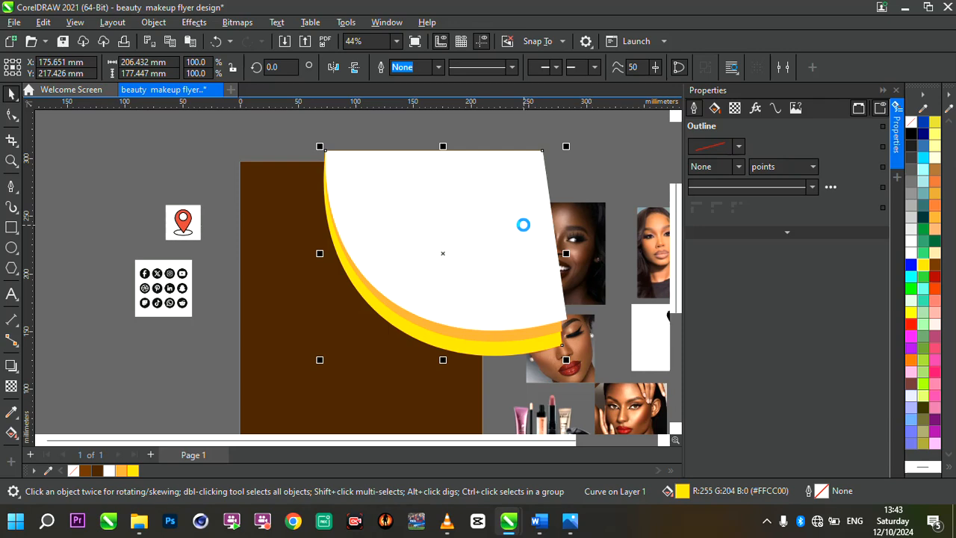
{"action": "scroll", "coordinate": [523, 224], "scroll_direction": "down", "scroll_amount": 3}
{"action": "scroll", "coordinate": [538, 295], "scroll_direction": "up", "scroll_amount": 3}
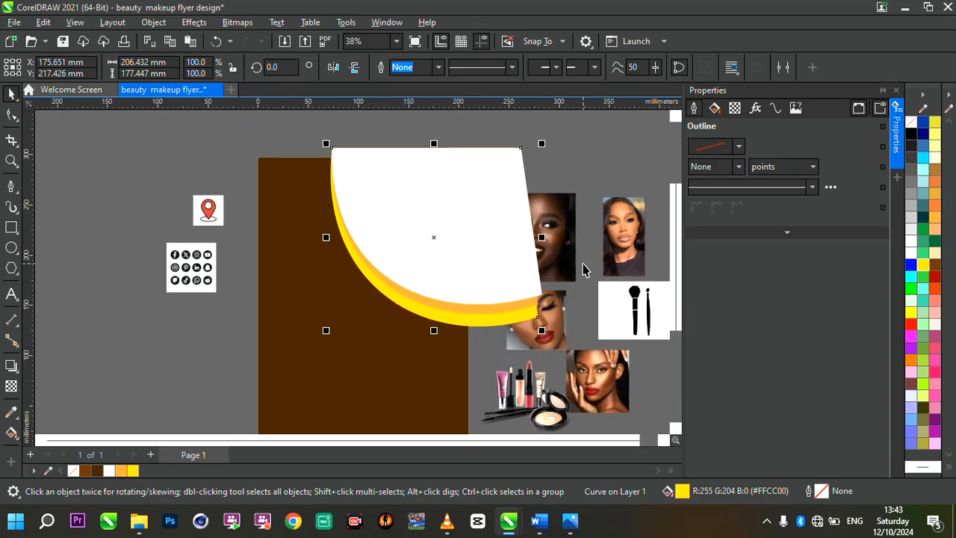
Move the smiling woman's portrait slightly away from the curved shapes and PowerClip it inside the white shape.
{"action": "left_click", "coordinate": [562, 213]}
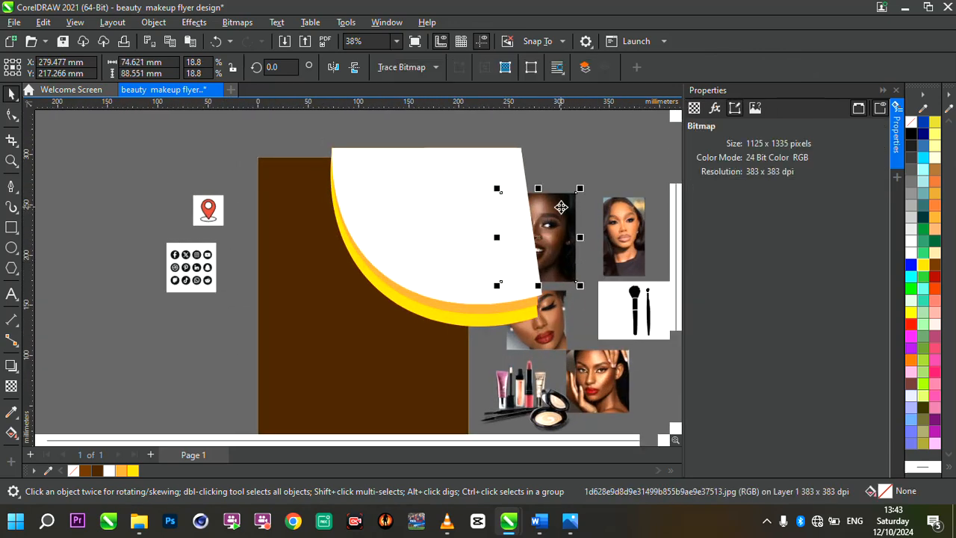
{"action": "left_click_drag", "start_coordinate": [561, 207], "coordinate": [581, 176]}
{"action": "scroll", "coordinate": [625, 179], "scroll_direction": "up", "scroll_amount": 4}
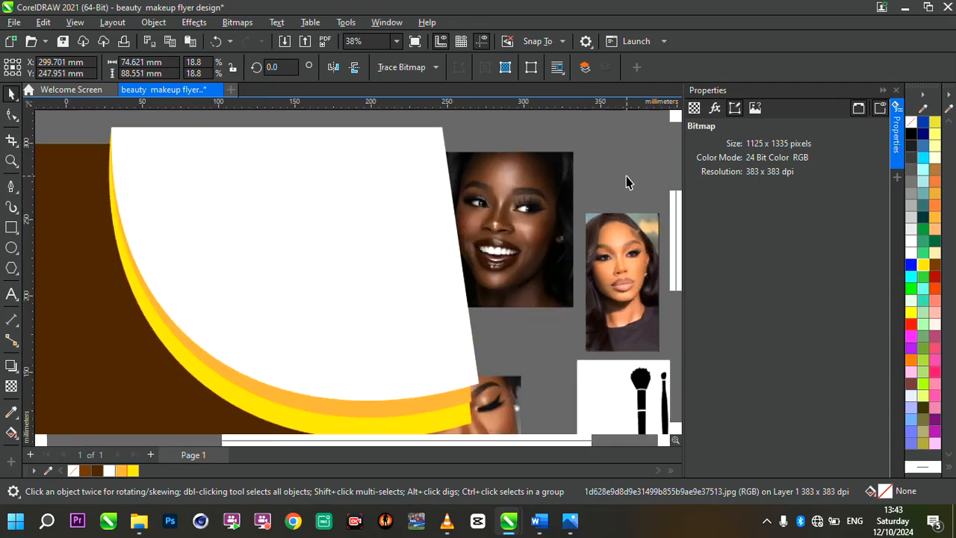
{"action": "scroll", "coordinate": [512, 177], "scroll_direction": "up", "scroll_amount": 2}
{"action": "scroll", "coordinate": [513, 177], "scroll_direction": "down", "scroll_amount": 3}
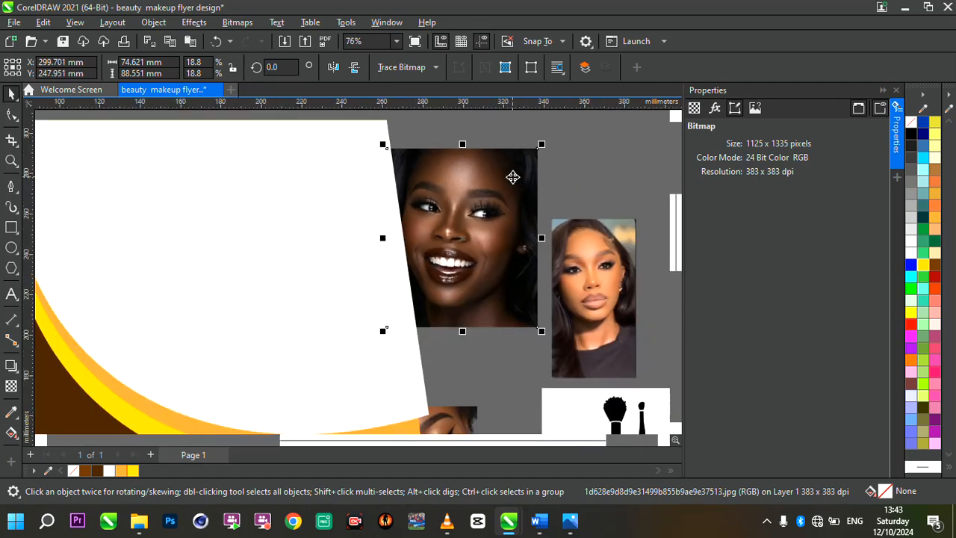
{"action": "scroll", "coordinate": [539, 212], "scroll_direction": "down", "scroll_amount": 3}
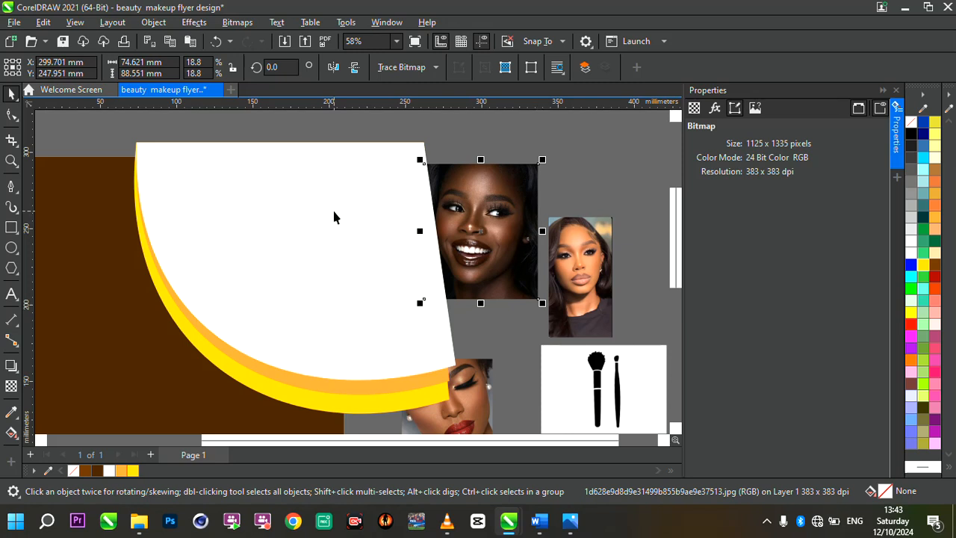
{"action": "right_click", "coordinate": [467, 206]}
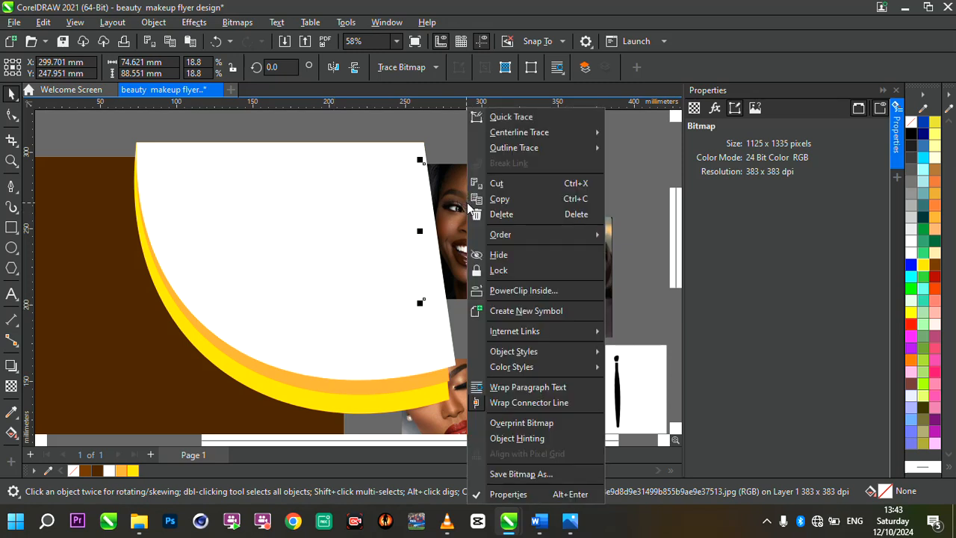
{"action": "left_click", "coordinate": [543, 289]}
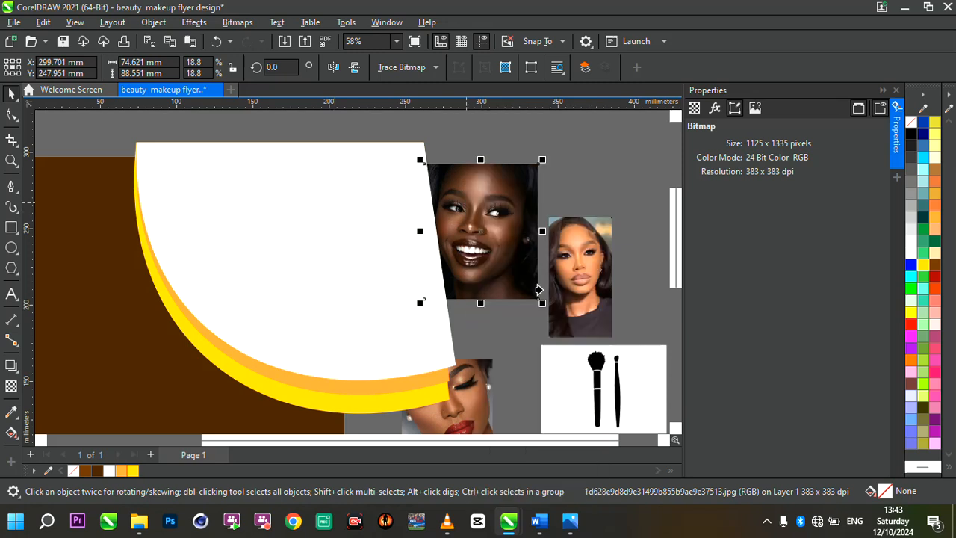
{"action": "left_click", "coordinate": [219, 180]}
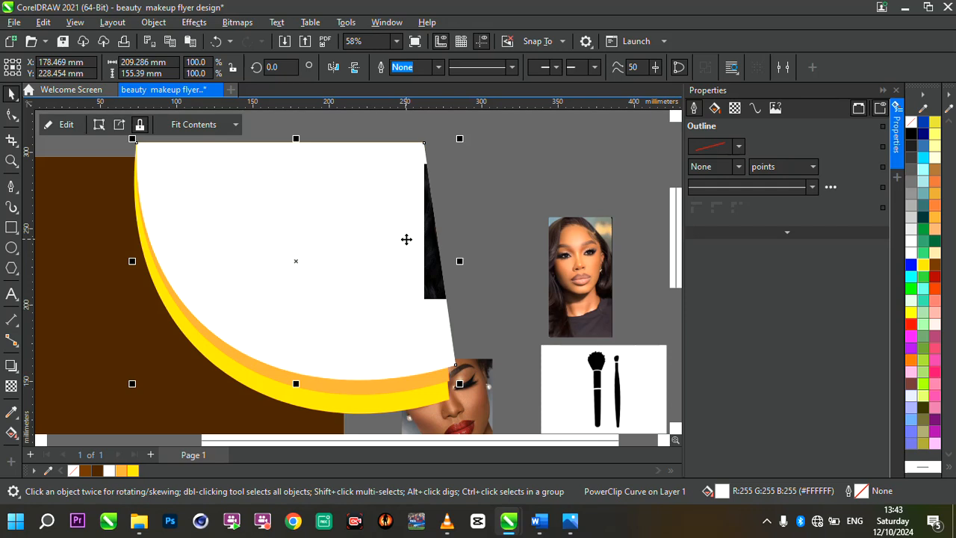
Edit the white shape's PowerClip contents, moving the portrait over the shape and enlarging it proportionally to about 171 mm by 203 mm.
{"action": "left_click", "coordinate": [66, 124]}
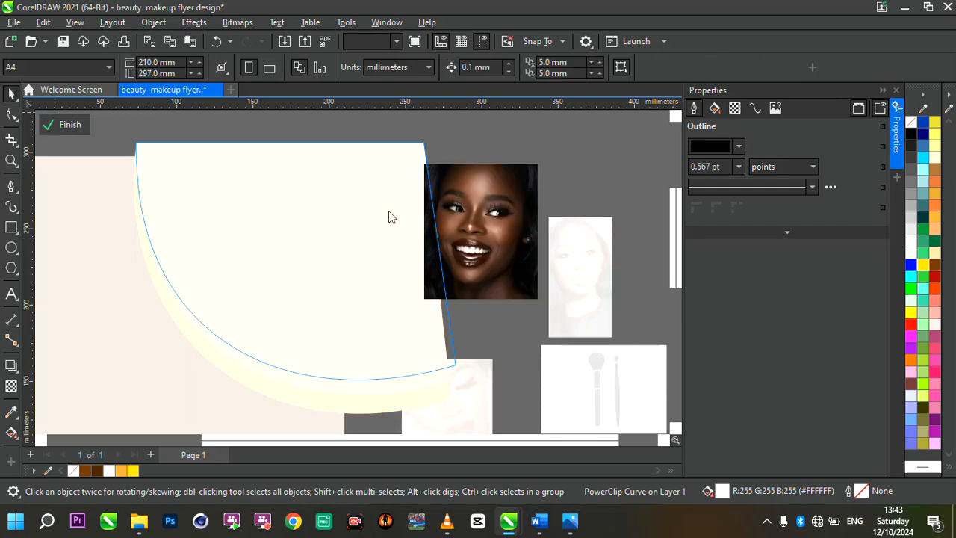
{"action": "left_click", "coordinate": [519, 211]}
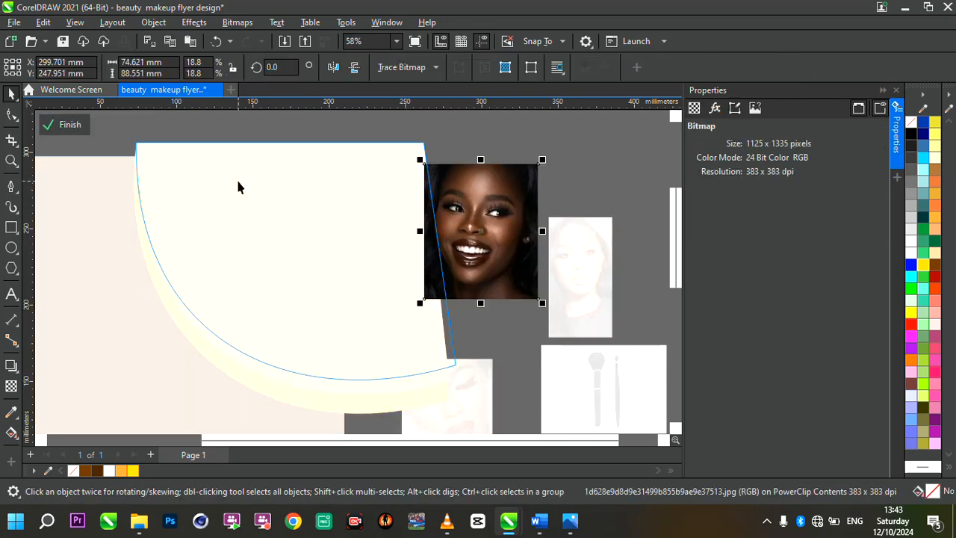
{"action": "left_click_drag", "start_coordinate": [445, 196], "coordinate": [187, 180]}
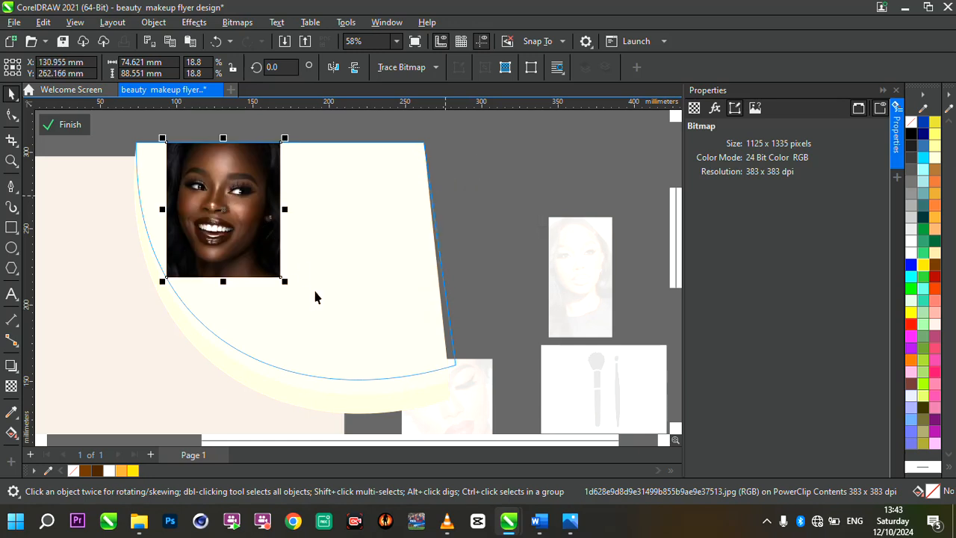
{"action": "left_click_drag", "start_coordinate": [285, 281], "coordinate": [390, 406]}
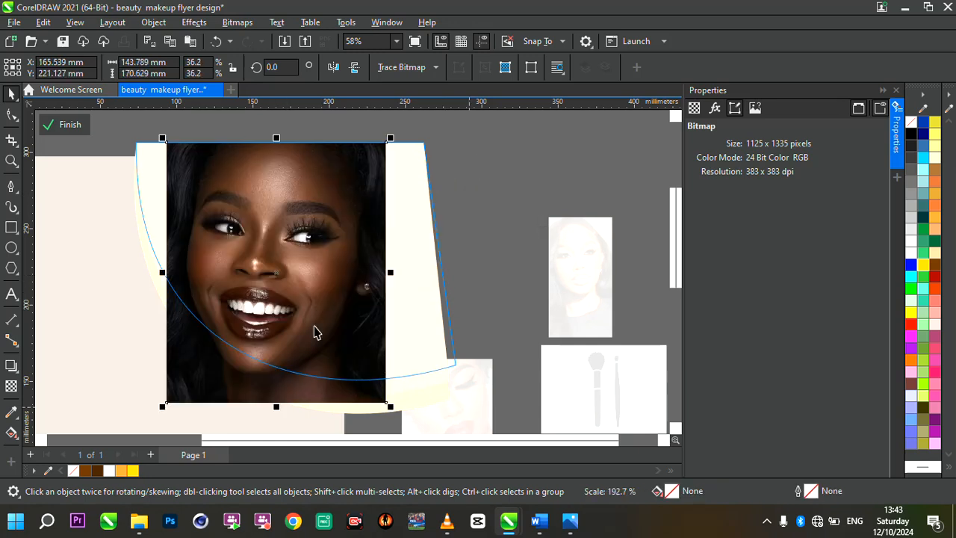
{"action": "left_click_drag", "start_coordinate": [162, 139], "coordinate": [121, 112]}
{"action": "left_click_drag", "start_coordinate": [267, 246], "coordinate": [274, 240]}
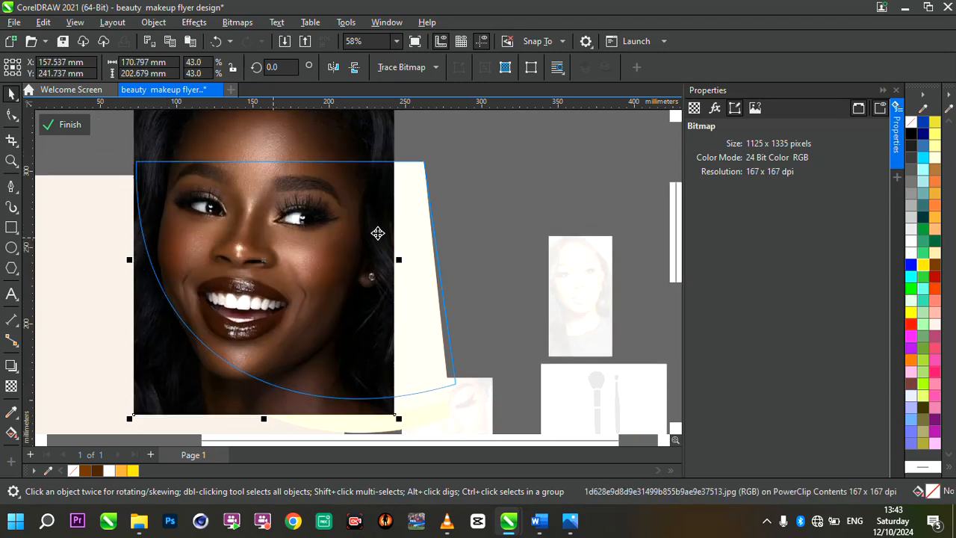
Rotate the clipped portrait slightly counterclockwise, nudge it into position and finish editing the PowerClip contents.
{"action": "scroll", "coordinate": [378, 234], "scroll_direction": "down", "scroll_amount": 2}
{"action": "scroll", "coordinate": [344, 248], "scroll_direction": "up", "scroll_amount": 1}
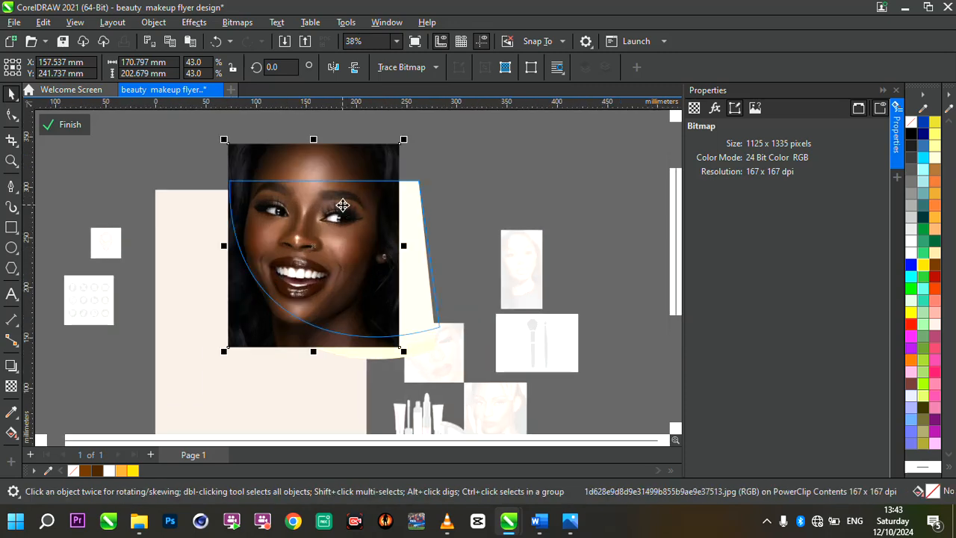
{"action": "scroll", "coordinate": [342, 204], "scroll_direction": "up", "scroll_amount": 2}
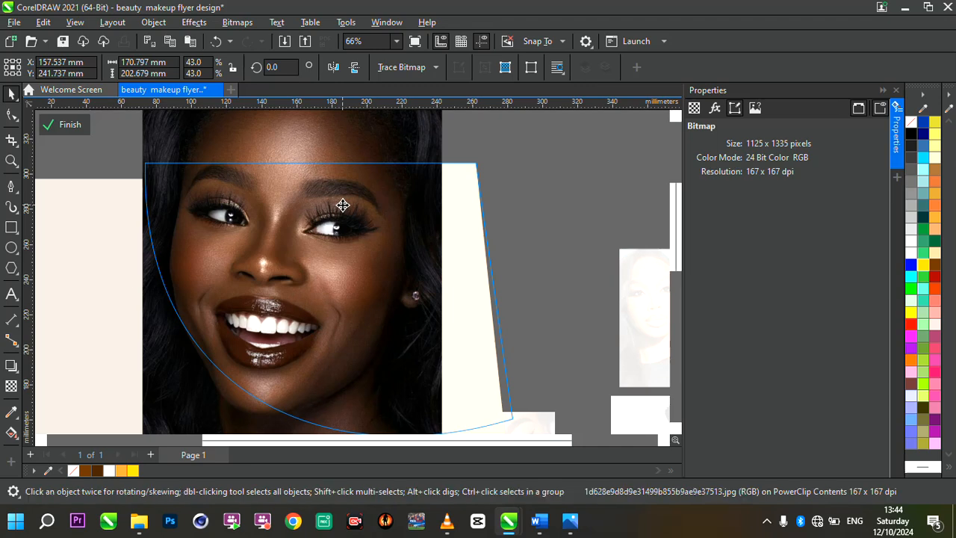
{"action": "scroll", "coordinate": [399, 244], "scroll_direction": "down", "scroll_amount": 2}
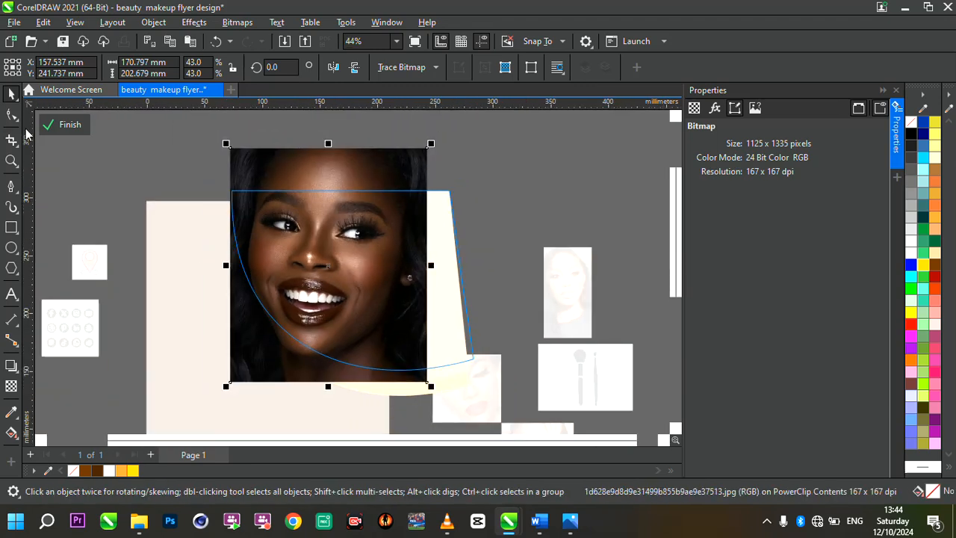
{"action": "scroll", "coordinate": [409, 166], "scroll_direction": "up", "scroll_amount": 1}
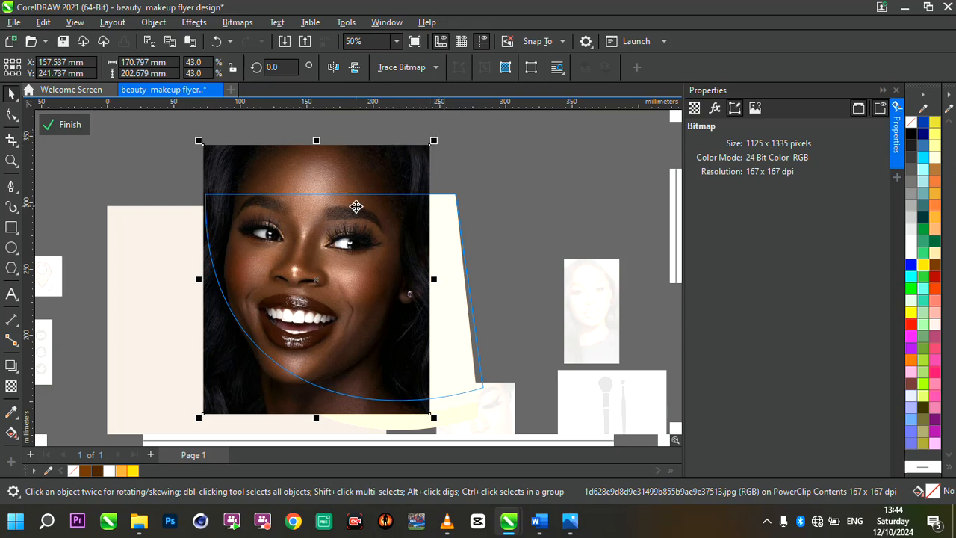
{"action": "left_click", "coordinate": [372, 218]}
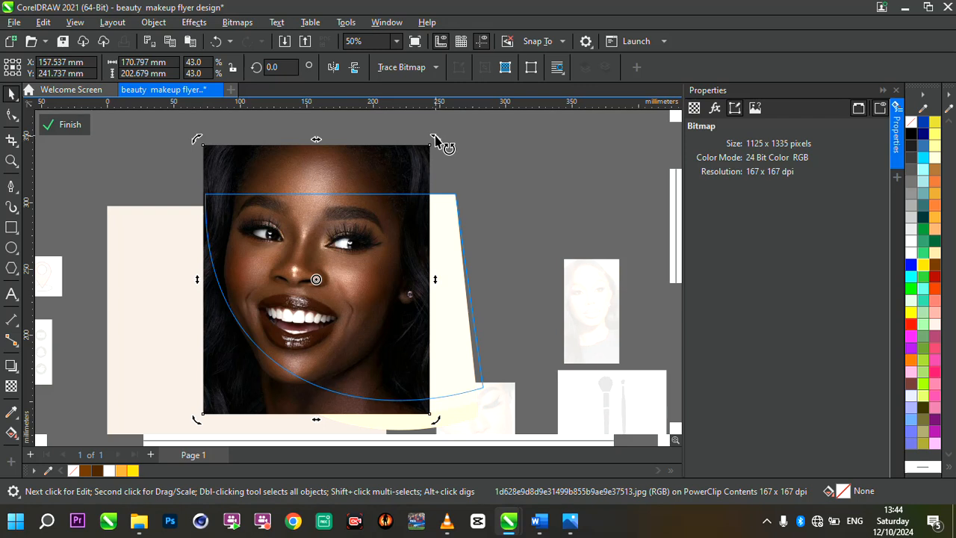
{"action": "left_click_drag", "start_coordinate": [435, 136], "coordinate": [440, 127]}
{"action": "left_click_drag", "start_coordinate": [394, 228], "coordinate": [398, 226]}
{"action": "left_click", "coordinate": [147, 195]}
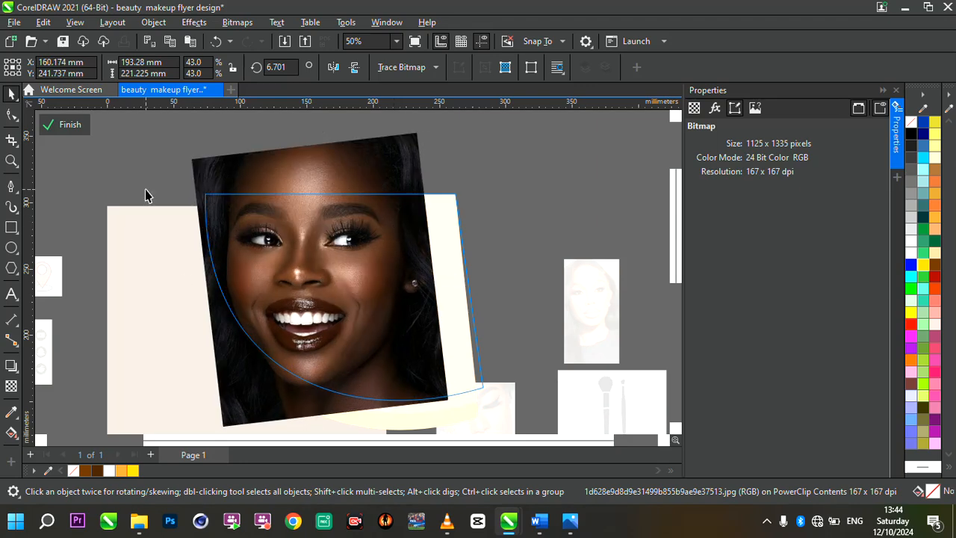
{"action": "left_click", "coordinate": [67, 125]}
{"action": "scroll", "coordinate": [361, 227], "scroll_direction": "down", "scroll_amount": 1}
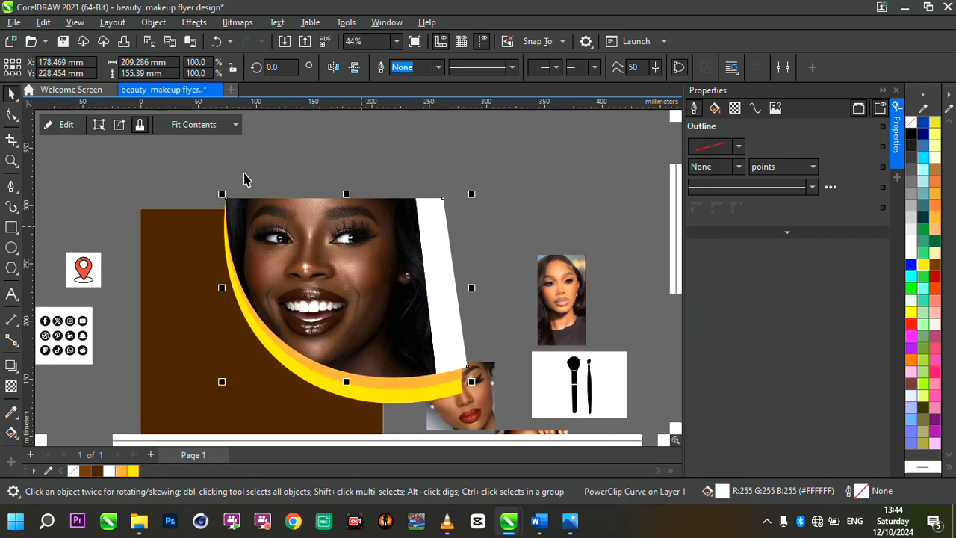
PowerClip the portrait shape together with the orange and yellow curved shapes inside the dark brown background rectangle.
{"action": "left_click_drag", "start_coordinate": [198, 171], "coordinate": [514, 403]}
{"action": "left_click_drag", "start_coordinate": [474, 360], "coordinate": [496, 410]}
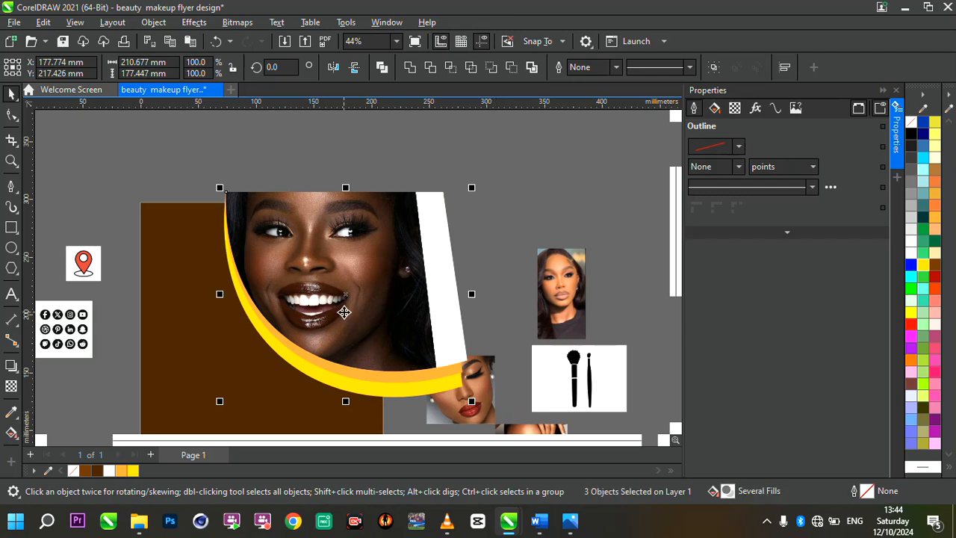
{"action": "right_click", "coordinate": [344, 312]}
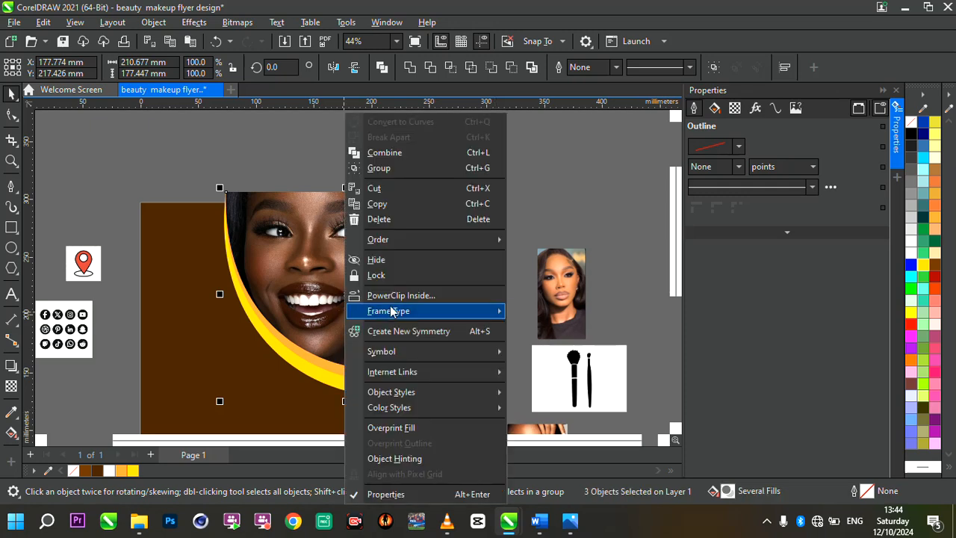
{"action": "left_click", "coordinate": [408, 298]}
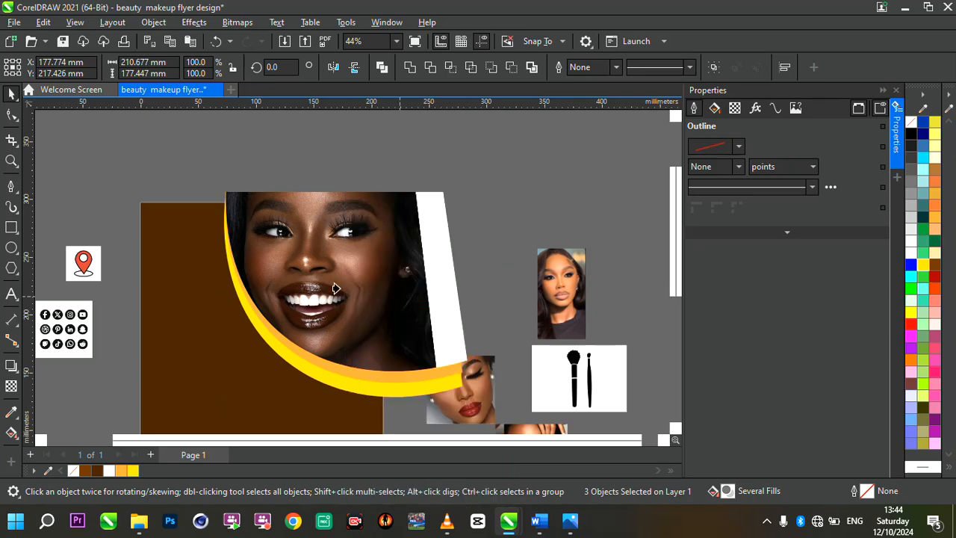
{"action": "left_click", "coordinate": [193, 259]}
{"action": "scroll", "coordinate": [396, 251], "scroll_direction": "down", "scroll_amount": 2}
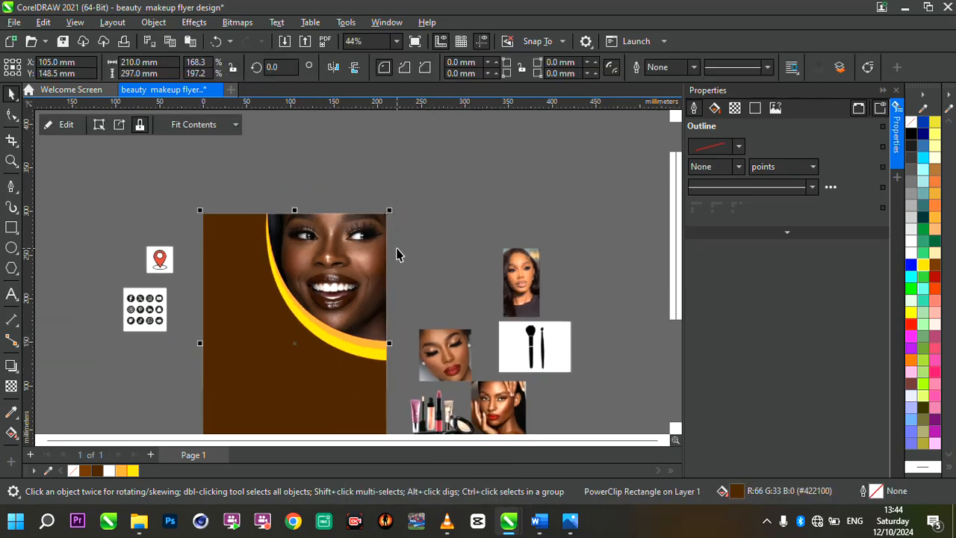
{"action": "scroll", "coordinate": [340, 292], "scroll_direction": "up", "scroll_amount": 2}
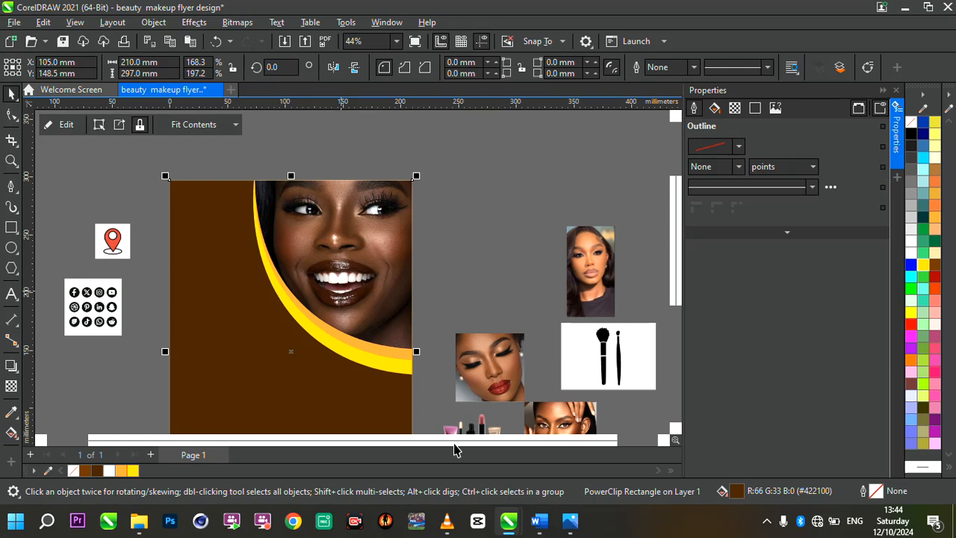
Edit the dark brown rectangle's PowerClip contents and move the portrait and both curved shapes together slightly down and left.
{"action": "left_click", "coordinate": [420, 251]}
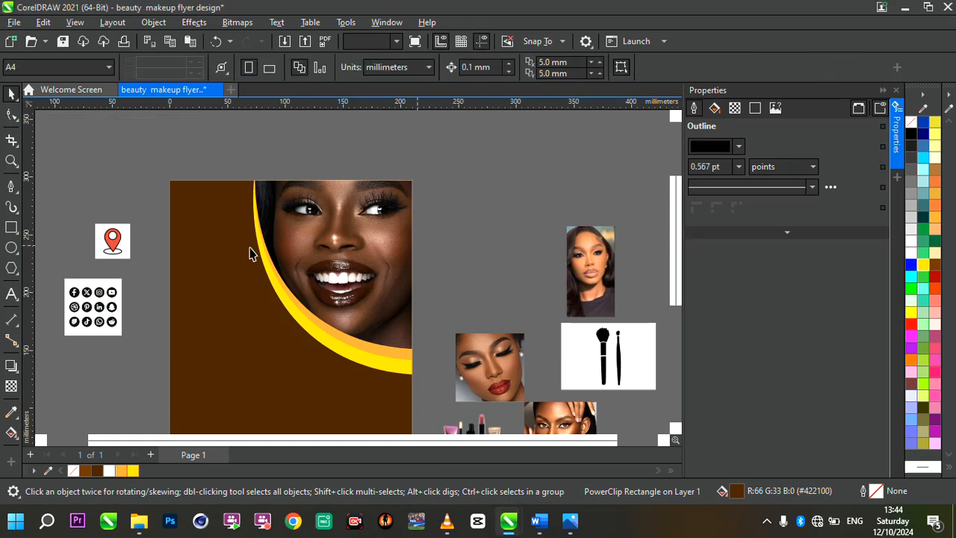
{"action": "left_click", "coordinate": [249, 253]}
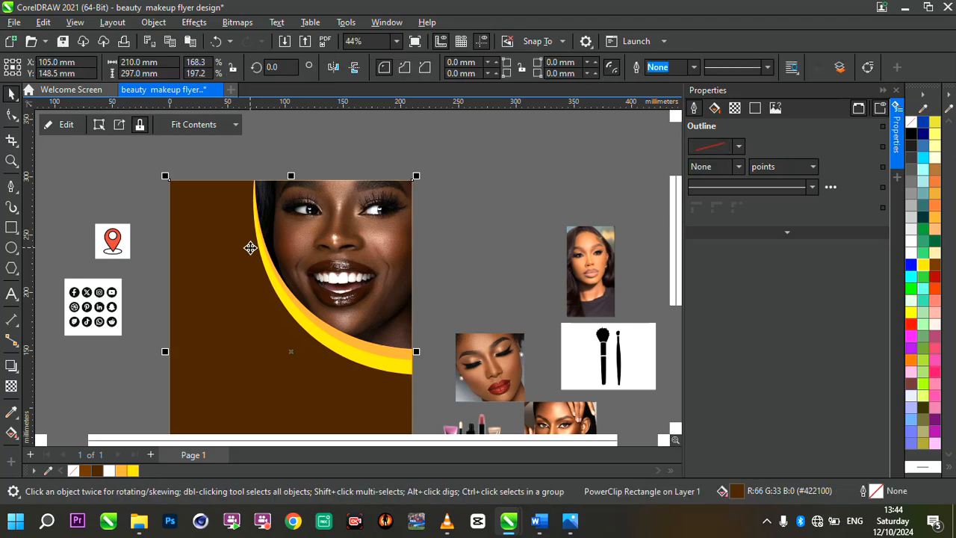
{"action": "left_click", "coordinate": [49, 124]}
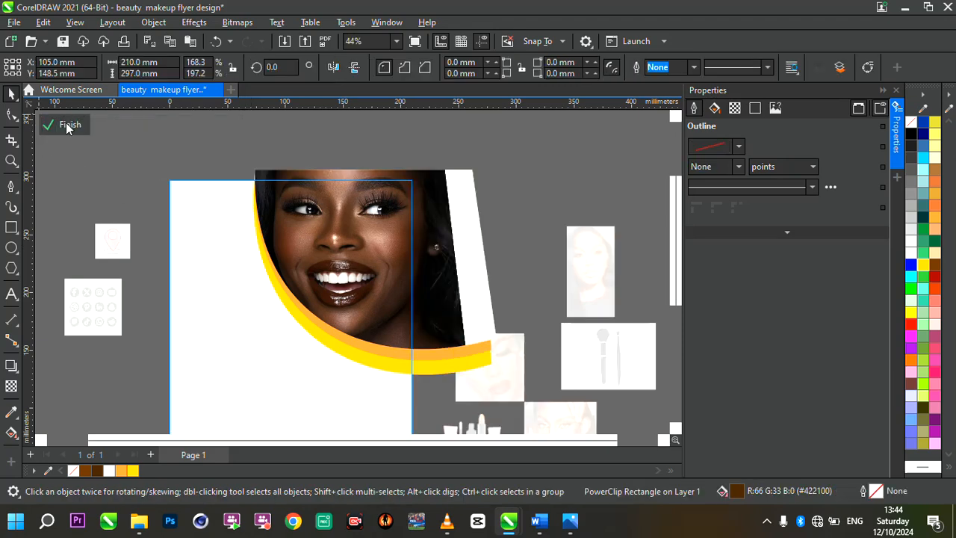
{"action": "left_click_drag", "start_coordinate": [218, 154], "coordinate": [523, 379]}
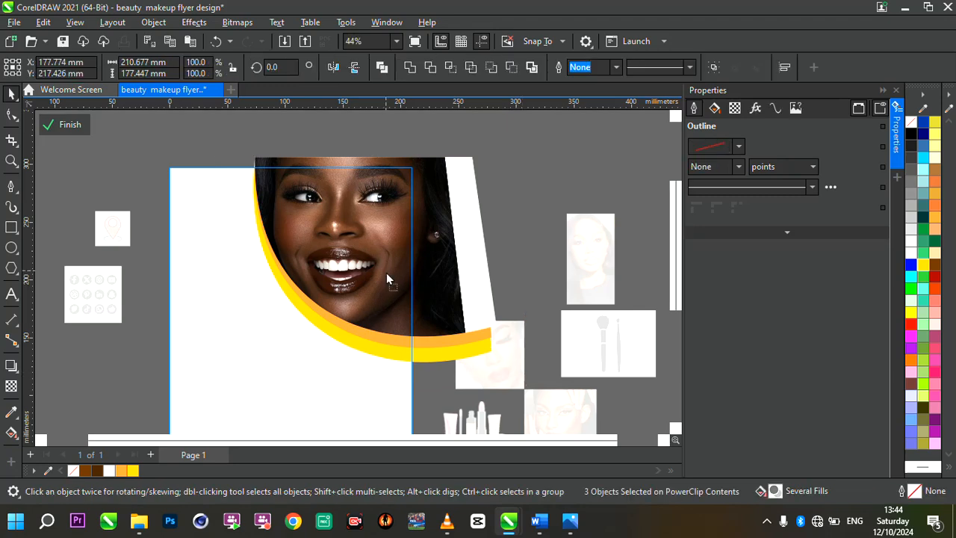
{"action": "left_click_drag", "start_coordinate": [387, 269], "coordinate": [384, 280]}
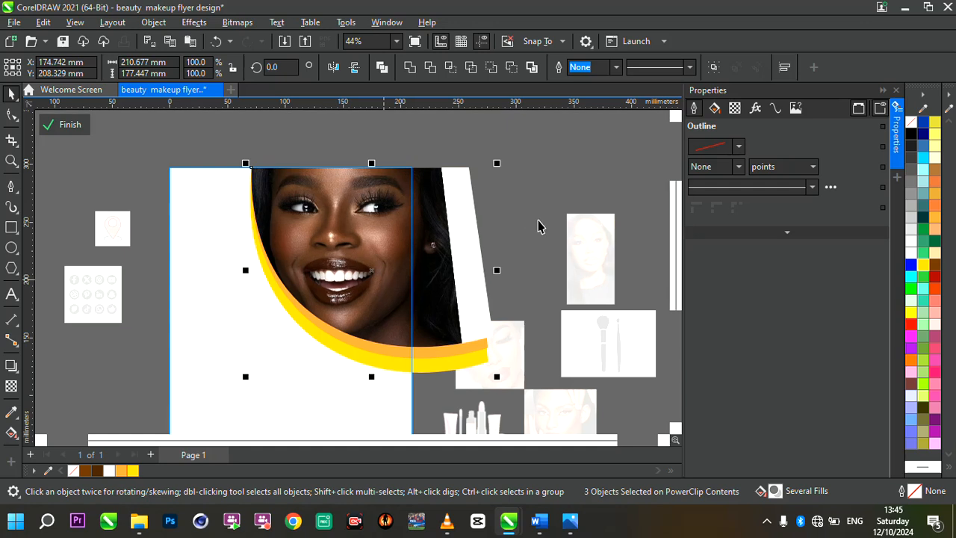
Edit the PowerClip contents of the portrait shape and shift the smiling woman's portrait slightly downward.
{"action": "left_click", "coordinate": [541, 224]}
{"action": "left_click_drag", "start_coordinate": [232, 145], "coordinate": [447, 306]}
{"action": "left_click", "coordinate": [374, 269]}
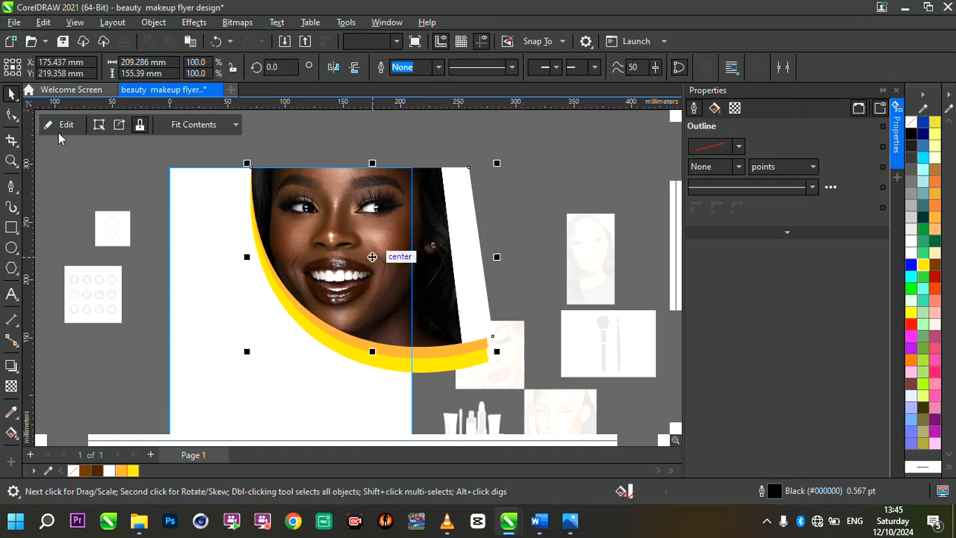
{"action": "scroll", "coordinate": [325, 219], "scroll_direction": "up", "scroll_amount": 2}
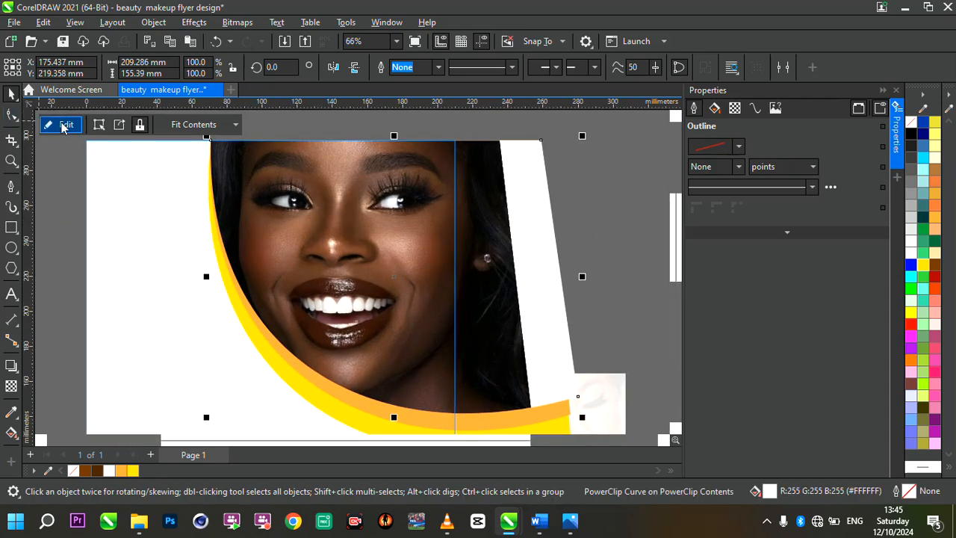
{"action": "left_click", "coordinate": [65, 124]}
{"action": "left_click", "coordinate": [380, 176]}
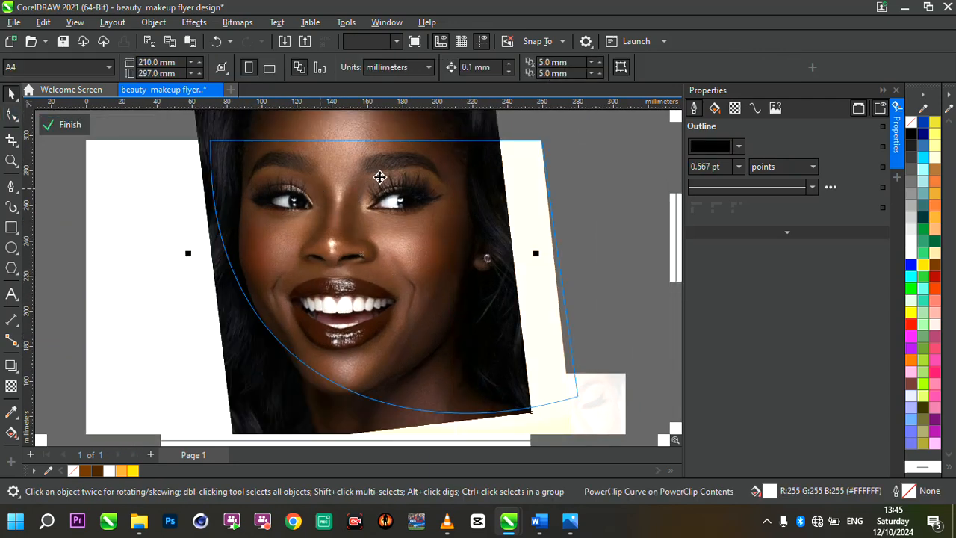
{"action": "left_click_drag", "start_coordinate": [380, 192], "coordinate": [380, 208]}
{"action": "scroll", "coordinate": [380, 208], "scroll_direction": "down", "scroll_amount": 2}
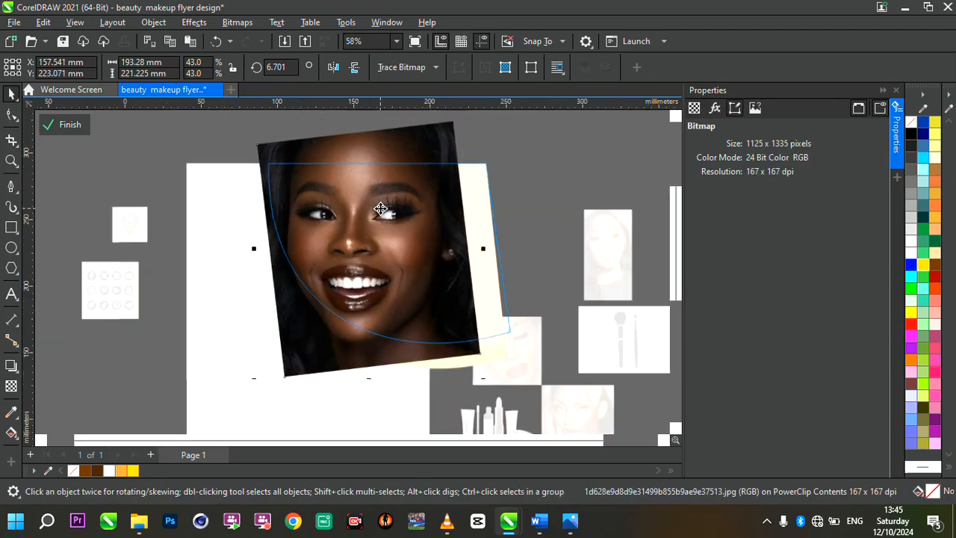
Reduce the portrait proportionally to about 185 mm by 212 mm, nudge it right and finish editing the portrait shape's contents.
{"action": "left_click_drag", "start_coordinate": [459, 138], "coordinate": [453, 147]}
{"action": "scroll", "coordinate": [396, 203], "scroll_direction": "up", "scroll_amount": 2}
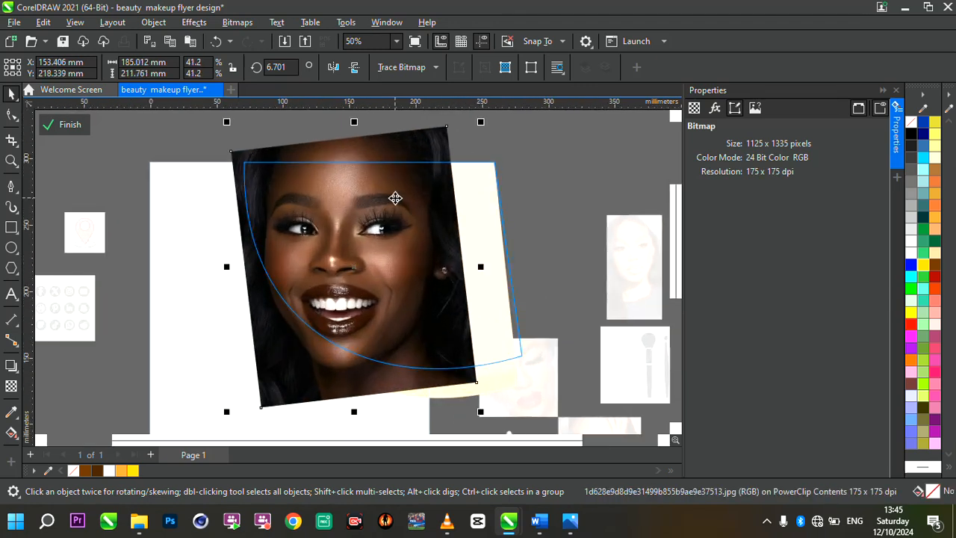
{"action": "left_click_drag", "start_coordinate": [397, 198], "coordinate": [399, 198]}
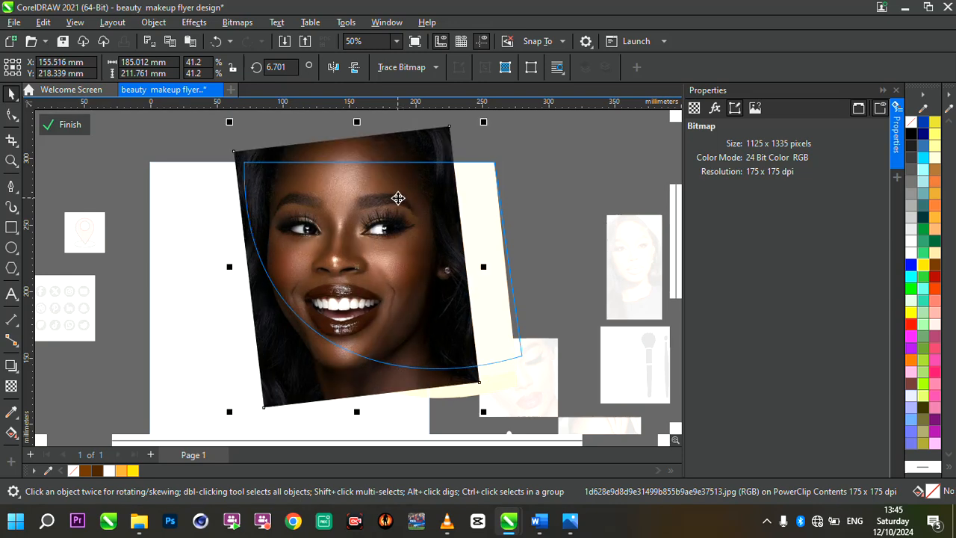
{"action": "left_click", "coordinate": [80, 127]}
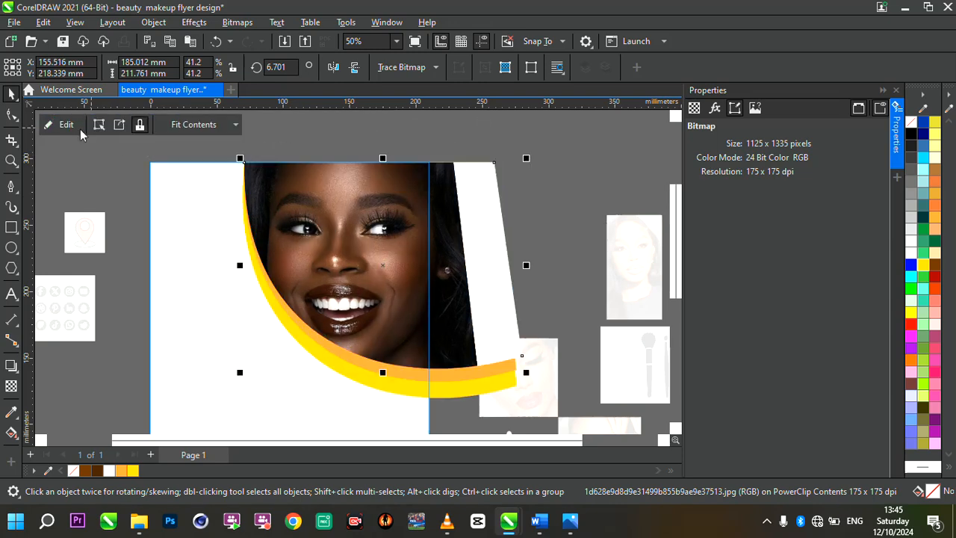
Deselect the portrait shape and finish editing the dark brown rectangle's PowerClip contents.
{"action": "key", "text": "Escape"}
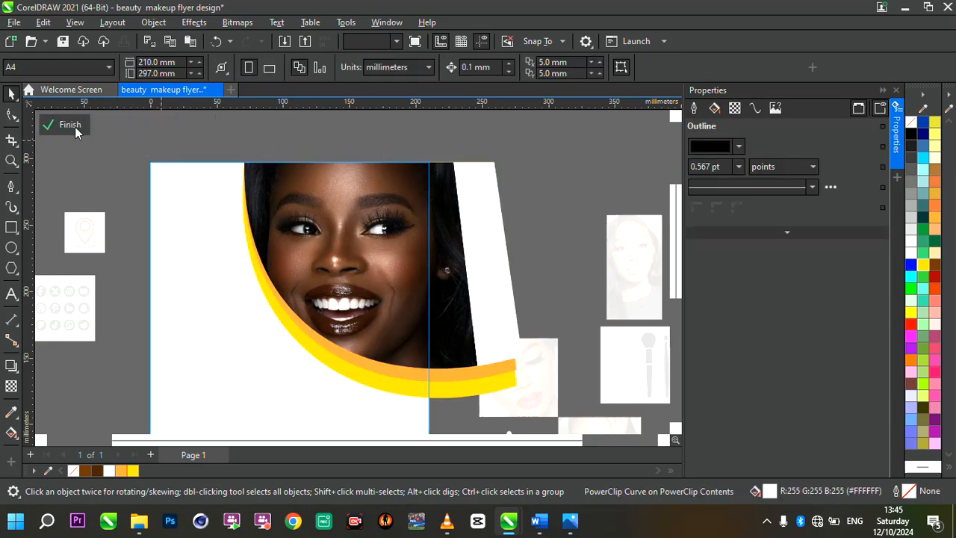
{"action": "left_click", "coordinate": [75, 127]}
{"action": "left_click", "coordinate": [394, 208]}
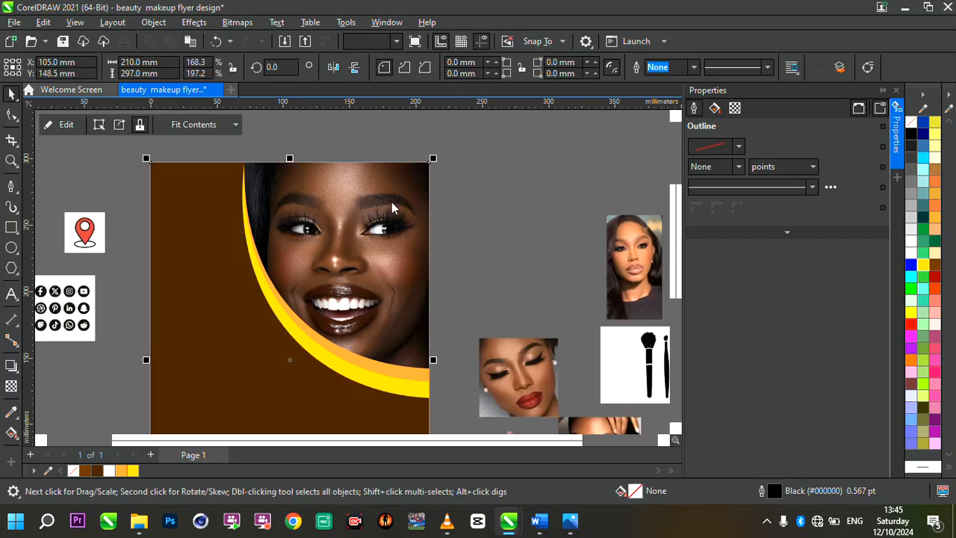
{"action": "scroll", "coordinate": [394, 207], "scroll_direction": "down", "scroll_amount": 4}
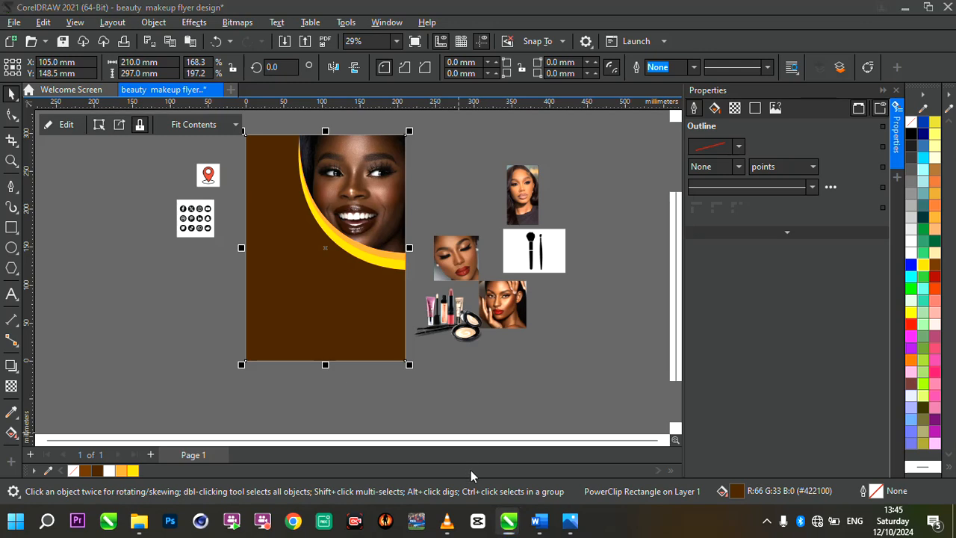
{"action": "scroll", "coordinate": [348, 209], "scroll_direction": "up", "scroll_amount": 1}
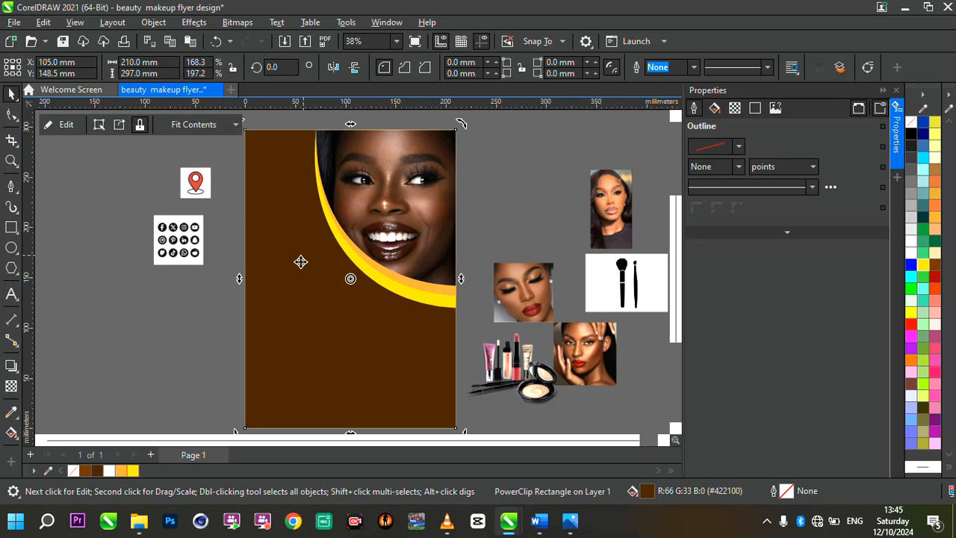
Draw a circle about 66 mm in diameter on the brown area below and left of the curves and adjust its position slightly.
{"action": "left_click", "coordinate": [10, 247]}
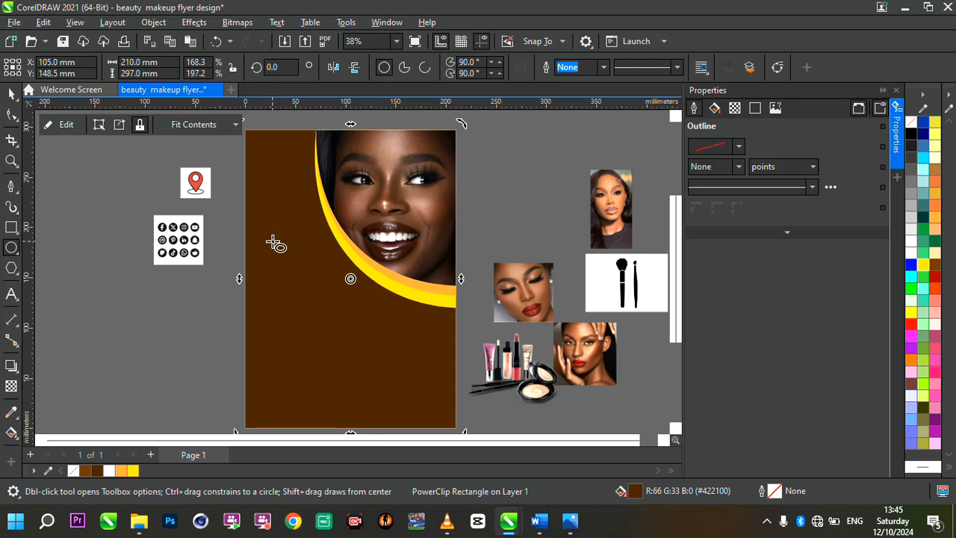
{"action": "left_click_drag", "start_coordinate": [273, 242], "coordinate": [341, 278]}
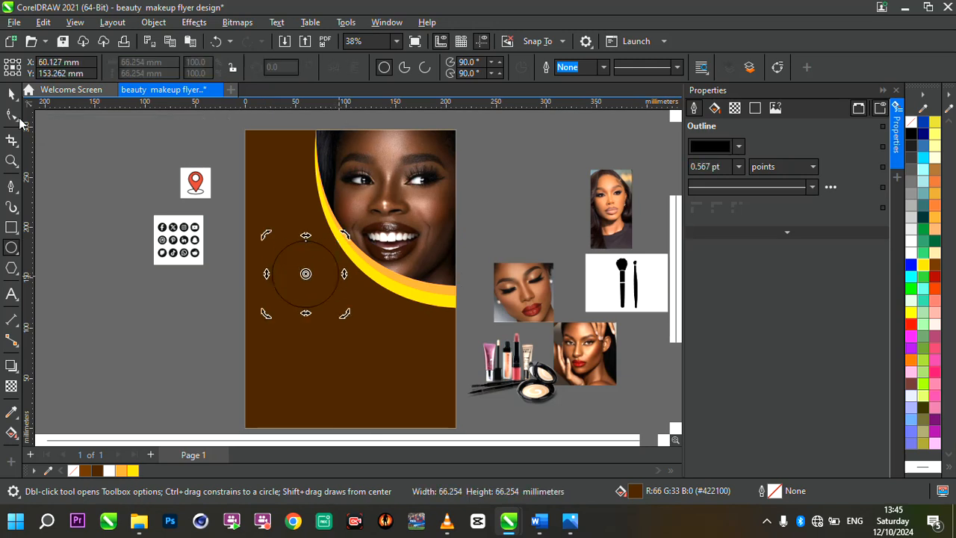
{"action": "left_click", "coordinate": [12, 93]}
{"action": "scroll", "coordinate": [297, 256], "scroll_direction": "up", "scroll_amount": 2}
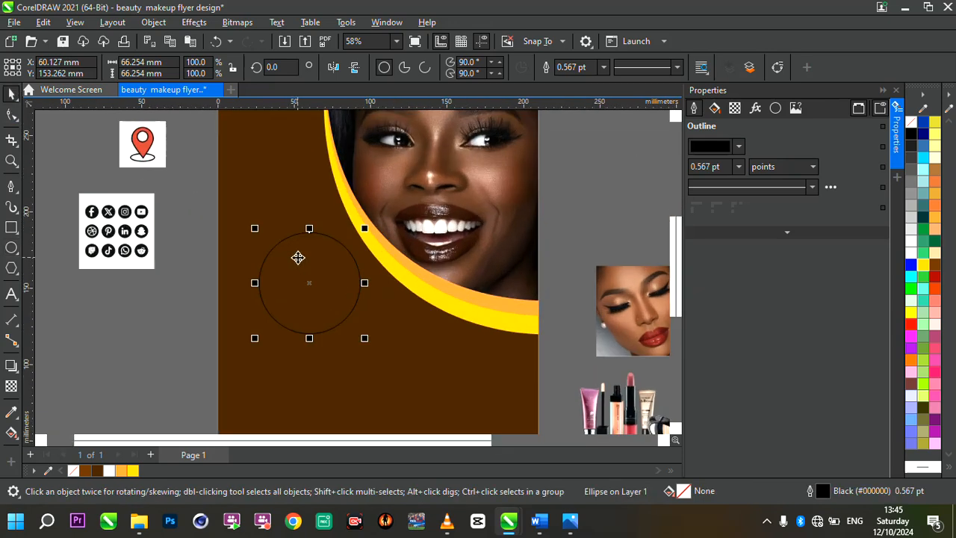
{"action": "scroll", "coordinate": [330, 261], "scroll_direction": "down", "scroll_amount": 3}
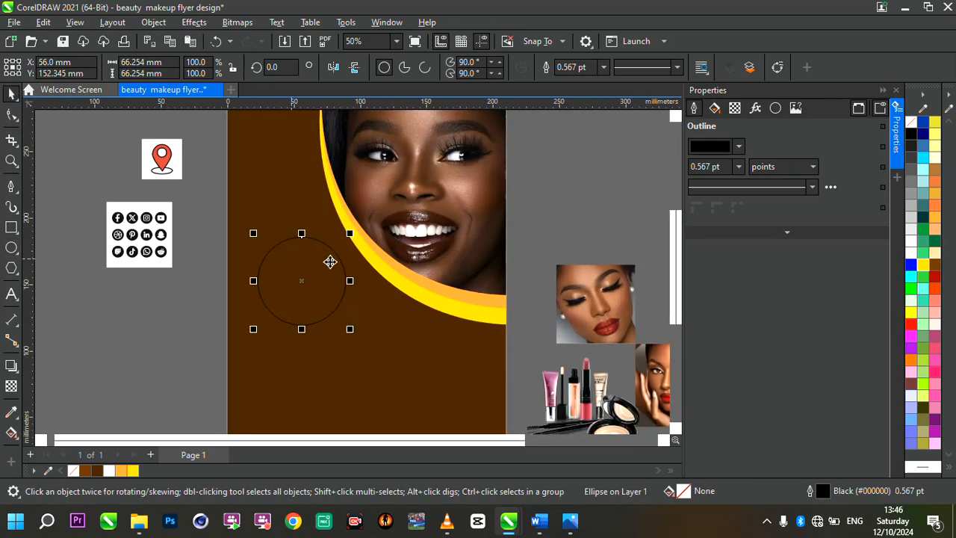
{"action": "scroll", "coordinate": [330, 261], "scroll_direction": "up", "scroll_amount": 1}
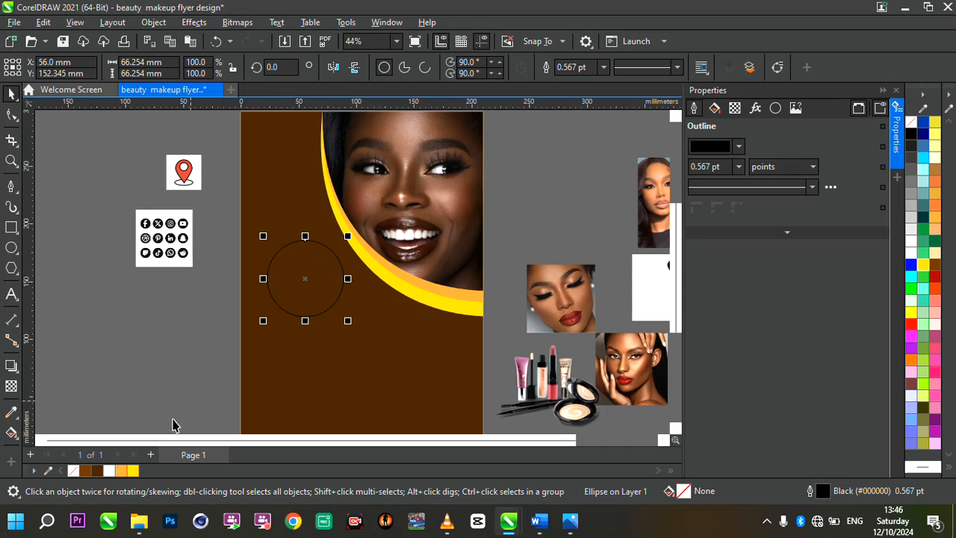
Fill the circle with white and set its outline to None.
{"action": "left_click", "coordinate": [109, 470]}
{"action": "scroll", "coordinate": [309, 275], "scroll_direction": "up", "scroll_amount": 1}
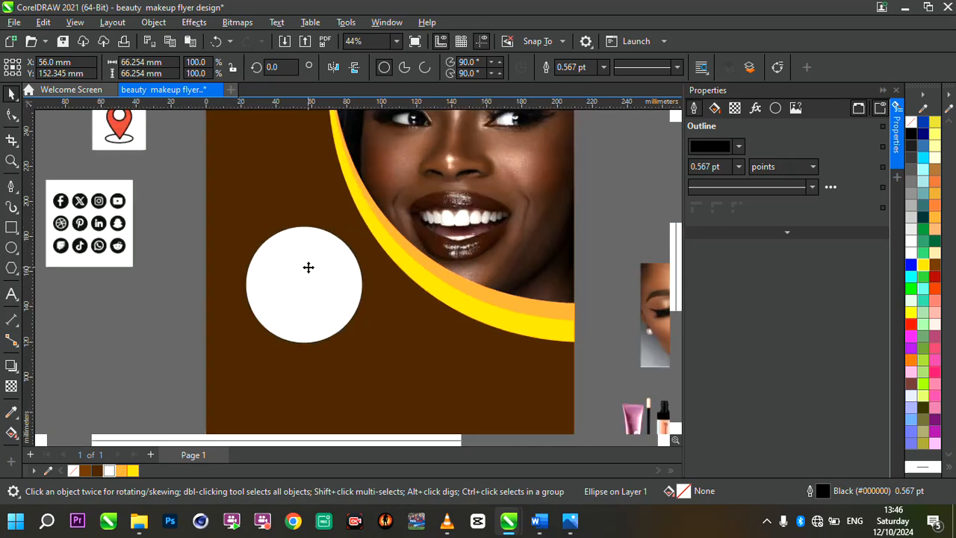
{"action": "left_click", "coordinate": [603, 67]}
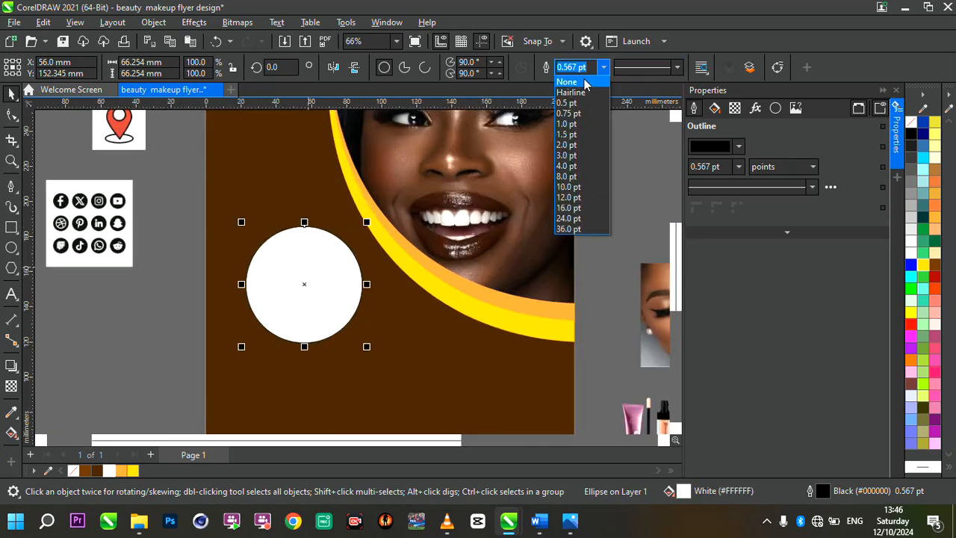
{"action": "left_click", "coordinate": [568, 81]}
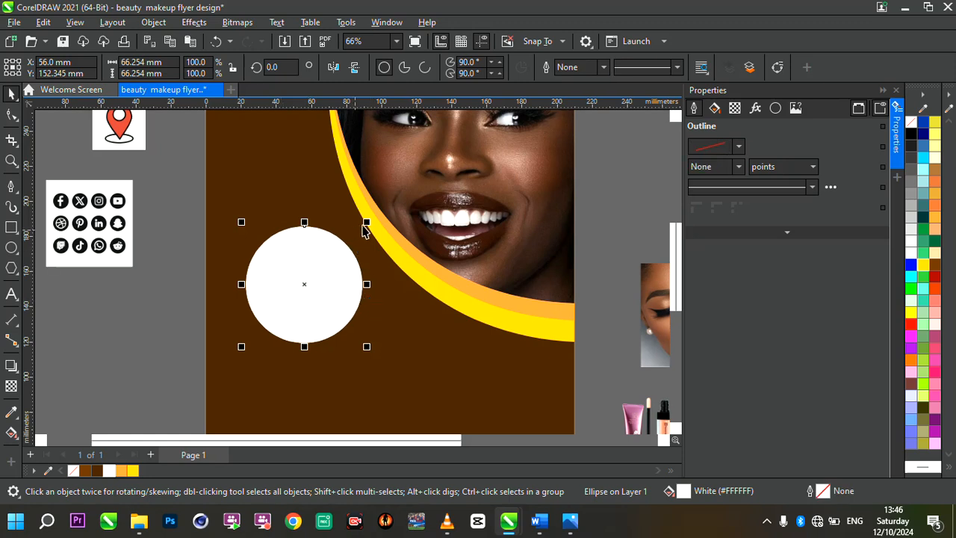
Add a concentric light orange copy of the circle behind it at 110% and slightly shrink the white circle to widen the ring.
{"action": "mouse_move", "coordinate": [366, 222]}
{"action": "left_mouse_down"}
{"action": "mouse_move", "coordinate": [380, 227]}
{"action": "mouse_move", "coordinate": [374, 219]}
{"action": "left_mouse_up"}
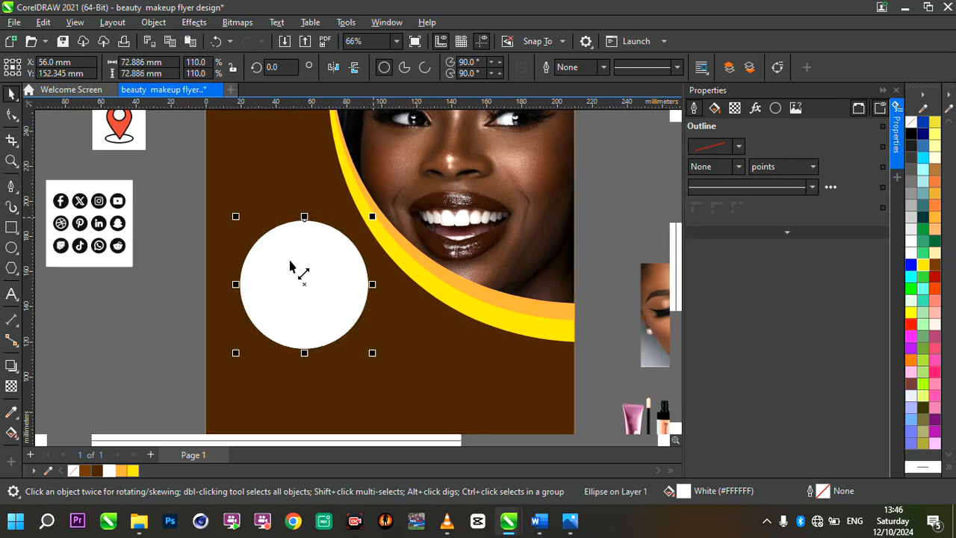
{"action": "right_click", "coordinate": [122, 473]}
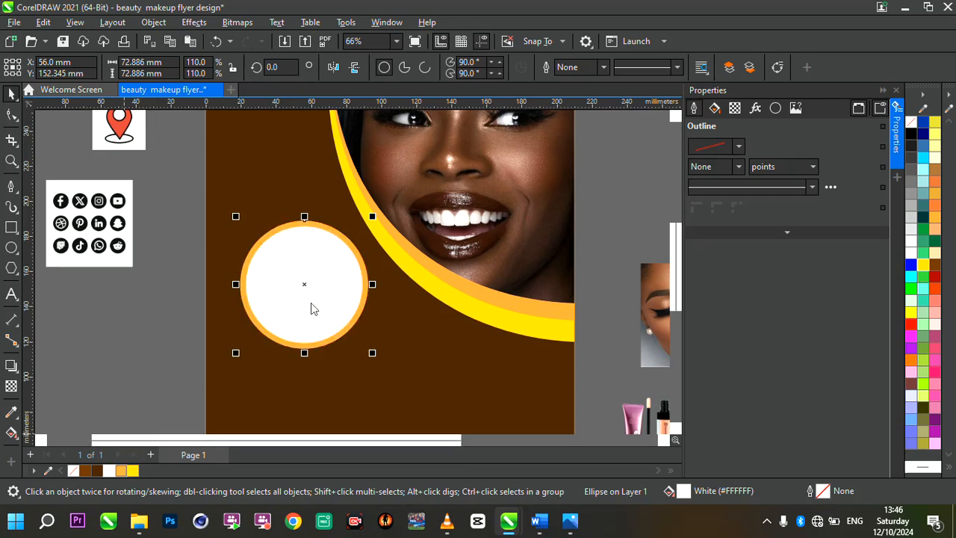
{"action": "scroll", "coordinate": [311, 302], "scroll_direction": "down", "scroll_amount": 2}
{"action": "scroll", "coordinate": [311, 302], "scroll_direction": "up", "scroll_amount": 2}
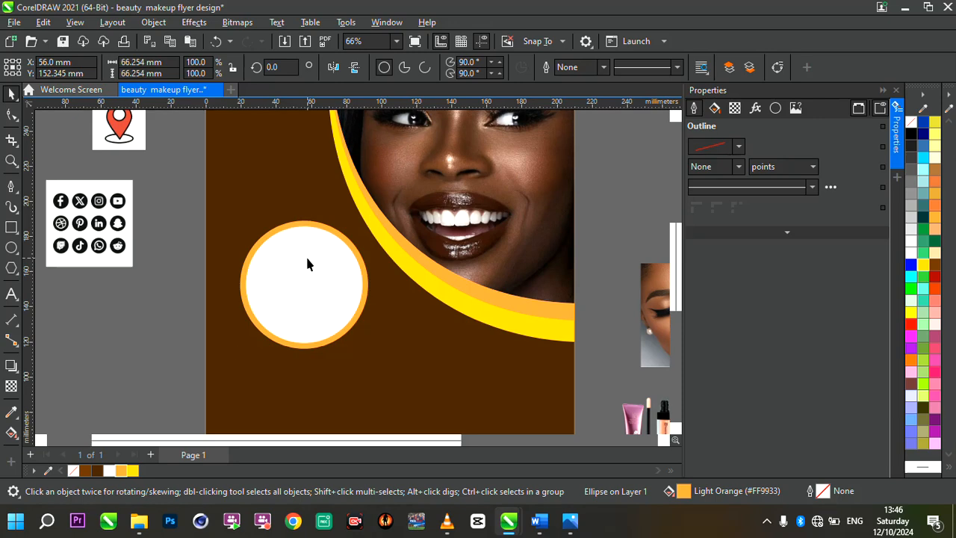
{"action": "scroll", "coordinate": [305, 255], "scroll_direction": "up", "scroll_amount": 2}
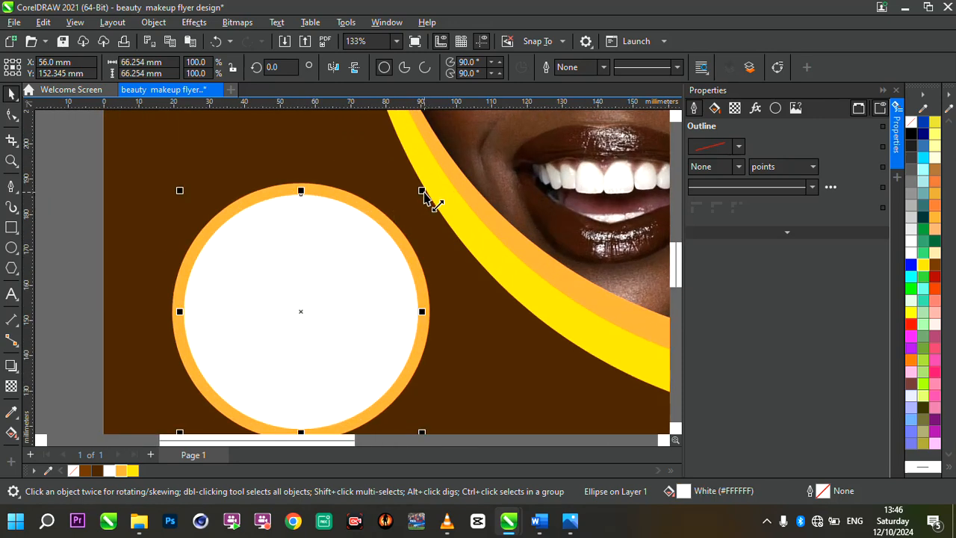
{"action": "left_click_drag", "start_coordinate": [423, 193], "coordinate": [373, 213]}
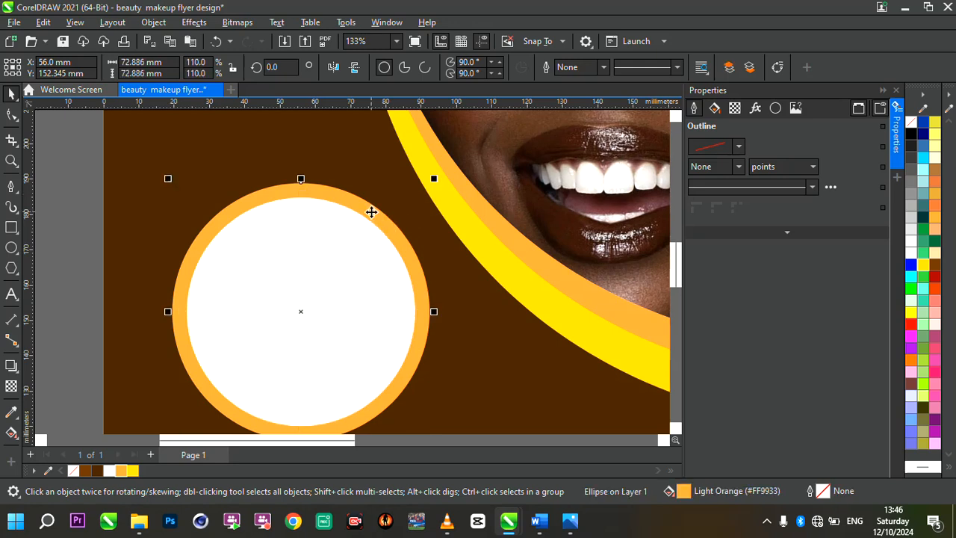
Paste a copy of the orange circle in place and enlarge it from the center to about 80 mm in diameter.
{"action": "key", "text": "ctrl+v"}
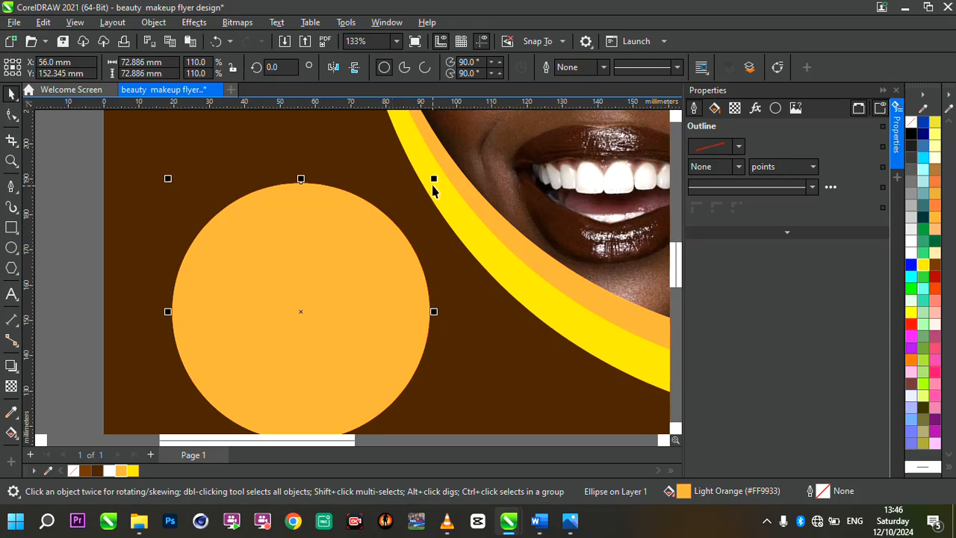
{"action": "left_click_drag", "start_coordinate": [433, 180], "coordinate": [454, 179]}
{"action": "scroll", "coordinate": [367, 202], "scroll_direction": "down", "scroll_amount": 2}
{"action": "scroll", "coordinate": [372, 262], "scroll_direction": "up", "scroll_amount": 1}
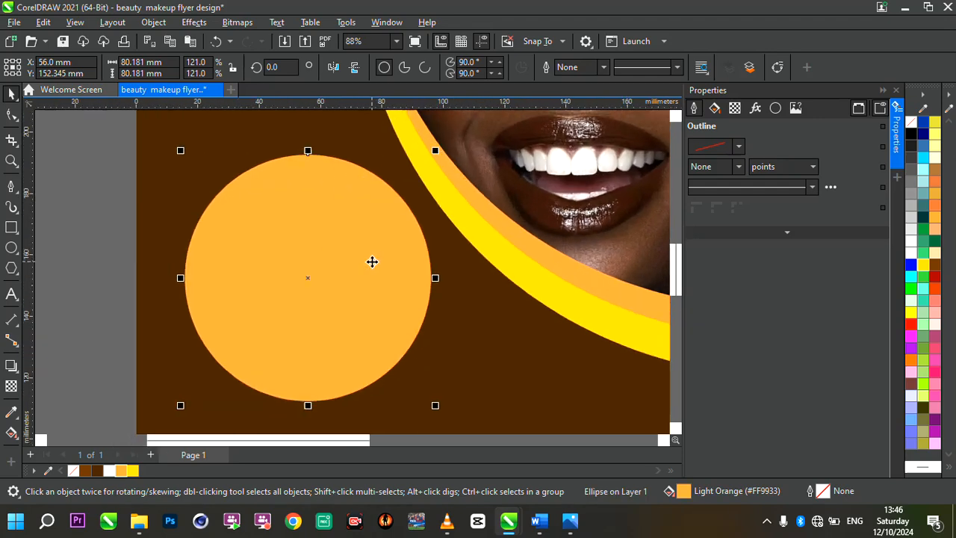
Remove the fill from the large outer circle and give it a 2.0 pt dotted outline.
{"action": "left_click", "coordinate": [74, 472]}
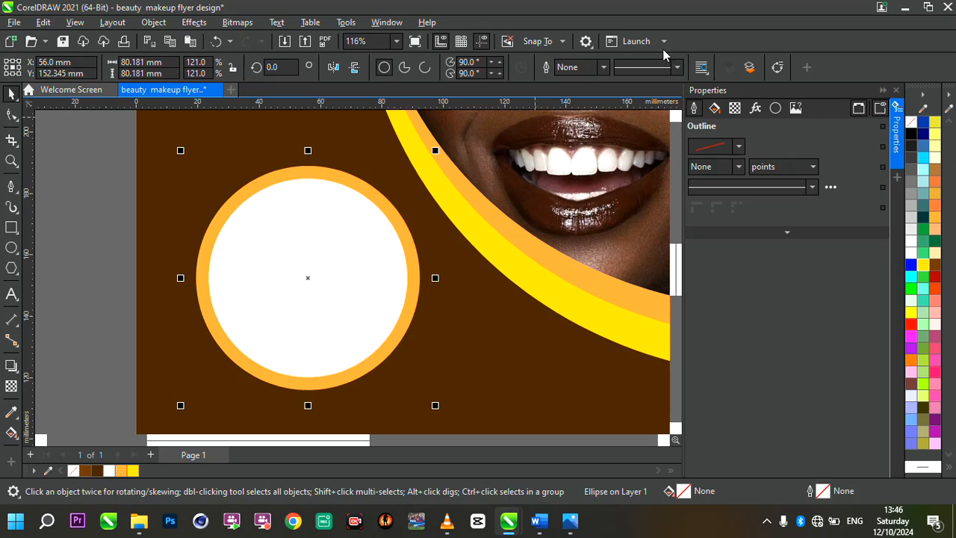
{"action": "left_click", "coordinate": [604, 68]}
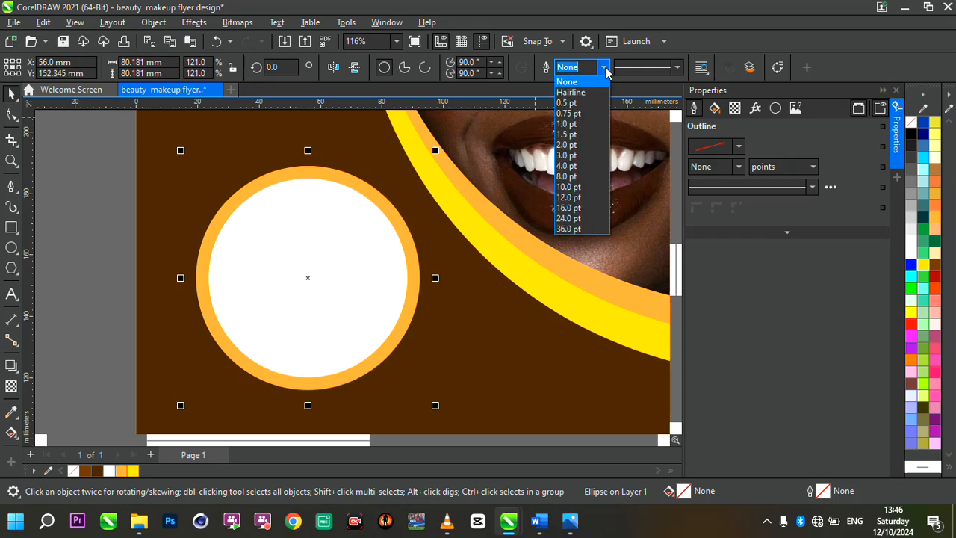
{"action": "left_click", "coordinate": [581, 145]}
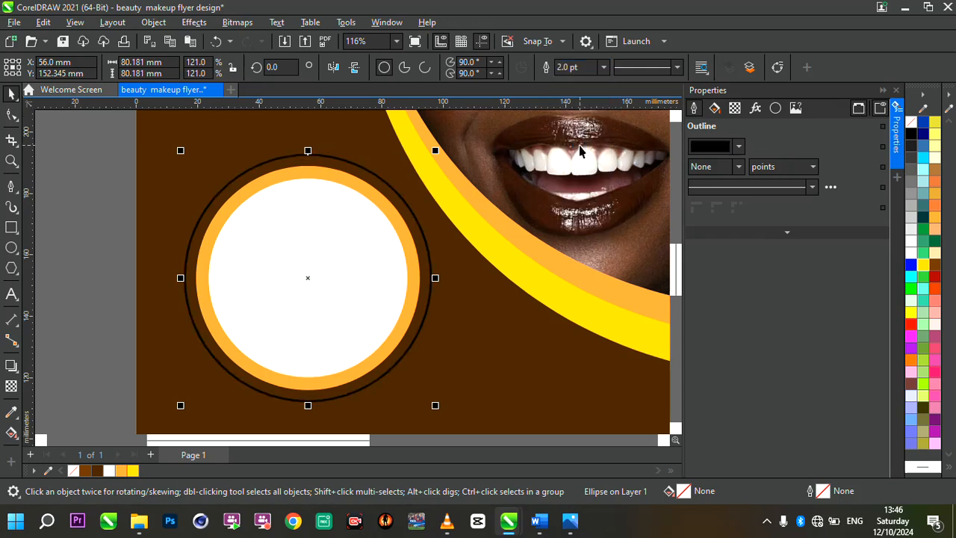
{"action": "left_click", "coordinate": [678, 68]}
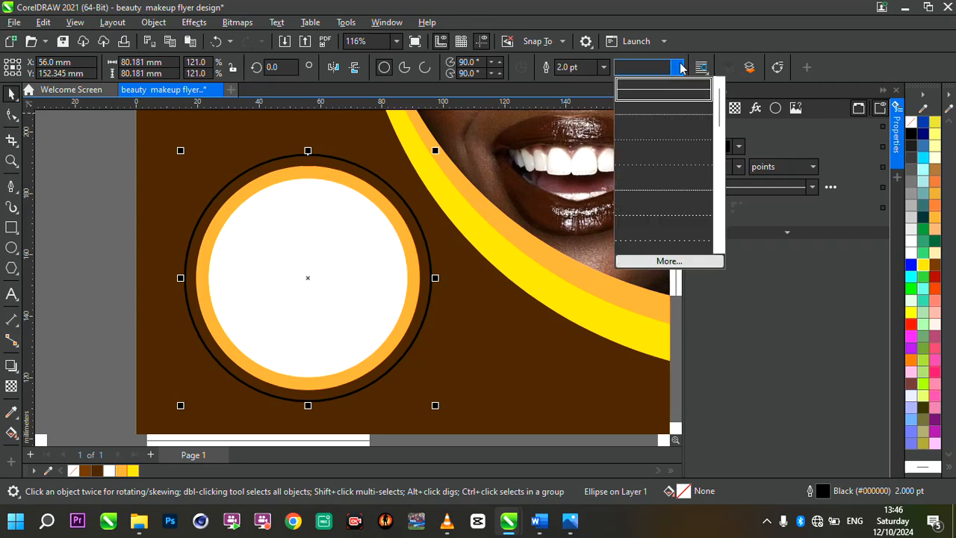
{"action": "left_click", "coordinate": [678, 139]}
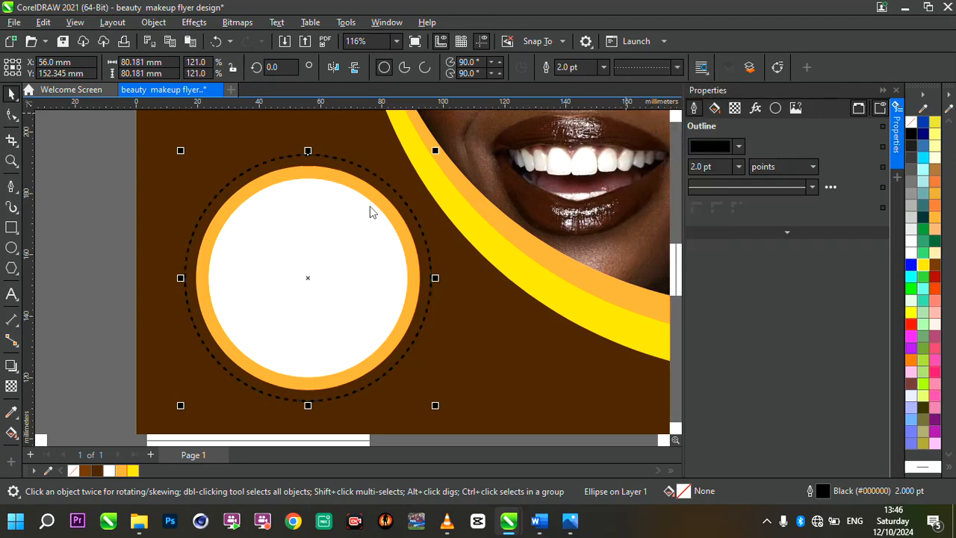
Set the dotted ring's outline color to the light orange used for the solid ring.
{"action": "scroll", "coordinate": [369, 207], "scroll_direction": "up", "scroll_amount": 2}
{"action": "scroll", "coordinate": [435, 195], "scroll_direction": "up", "scroll_amount": 1}
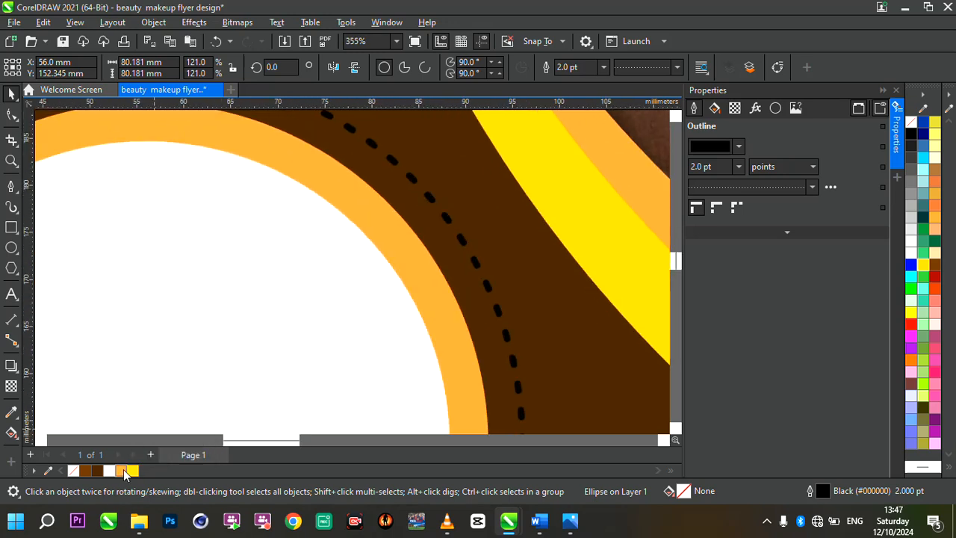
{"action": "right_click", "coordinate": [124, 472]}
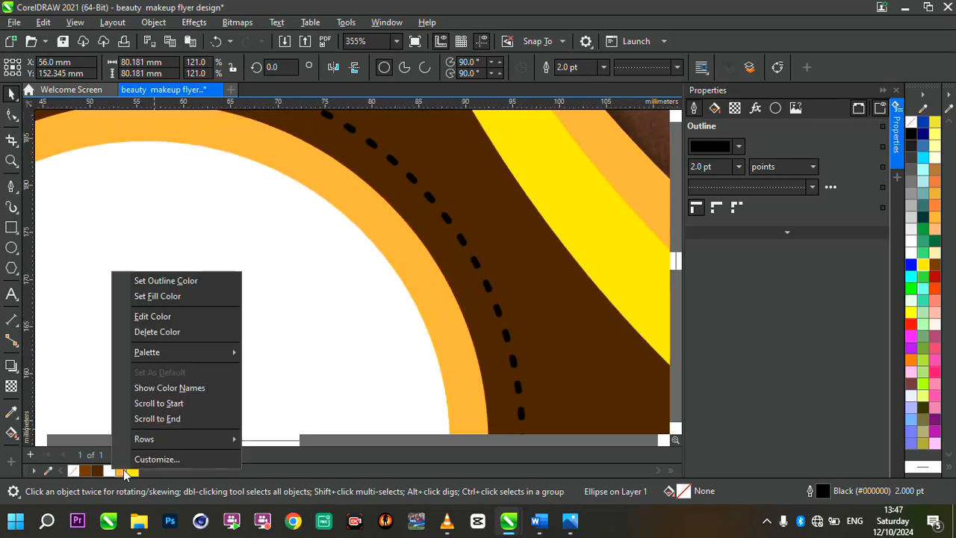
{"action": "left_click", "coordinate": [163, 281]}
{"action": "scroll", "coordinate": [407, 211], "scroll_direction": "down", "scroll_amount": 6}
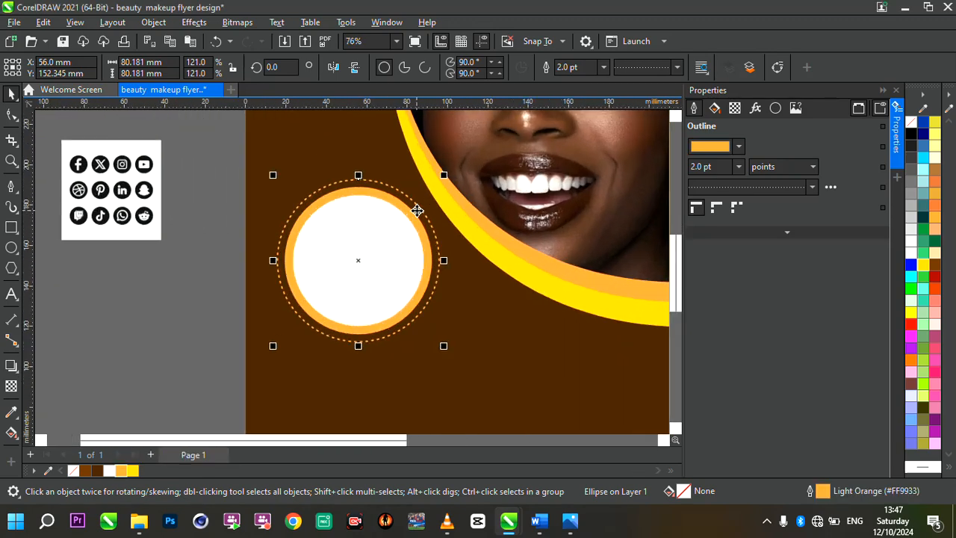
Select the white circle with both of its rings and enlarge the frame proportionally to about 83 mm across.
{"action": "scroll", "coordinate": [517, 213], "scroll_direction": "up", "scroll_amount": 1}
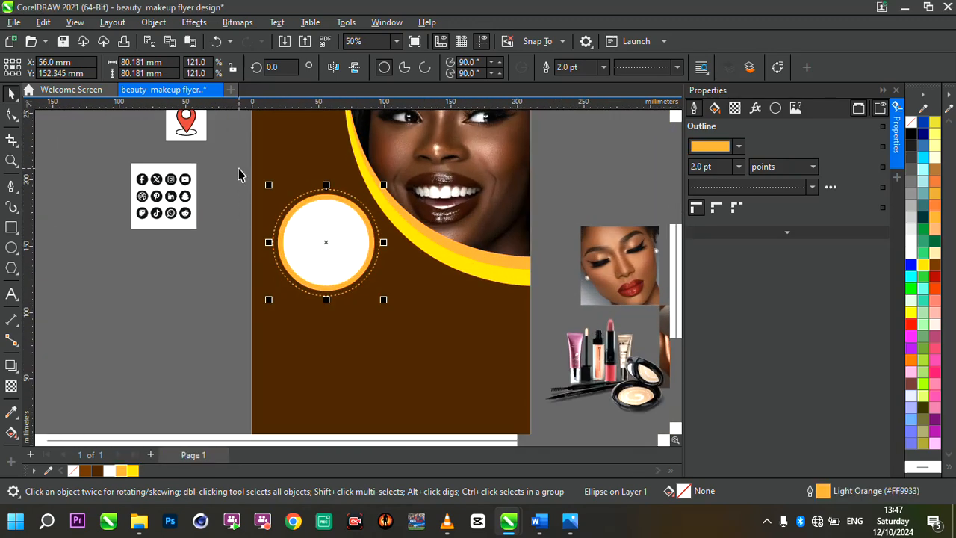
{"action": "left_click_drag", "start_coordinate": [238, 169], "coordinate": [416, 329]}
{"action": "scroll", "coordinate": [308, 255], "scroll_direction": "up", "scroll_amount": 1}
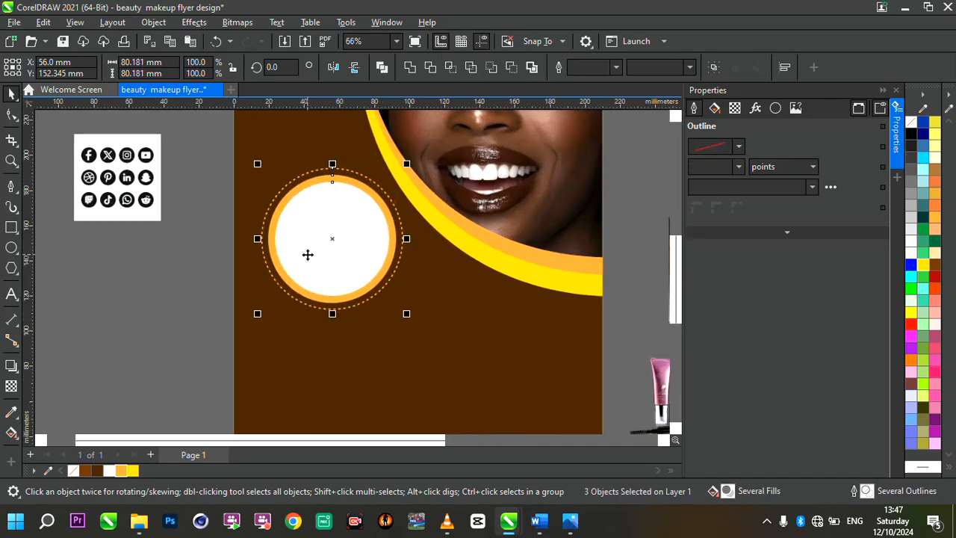
{"action": "left_click_drag", "start_coordinate": [257, 165], "coordinate": [249, 165]}
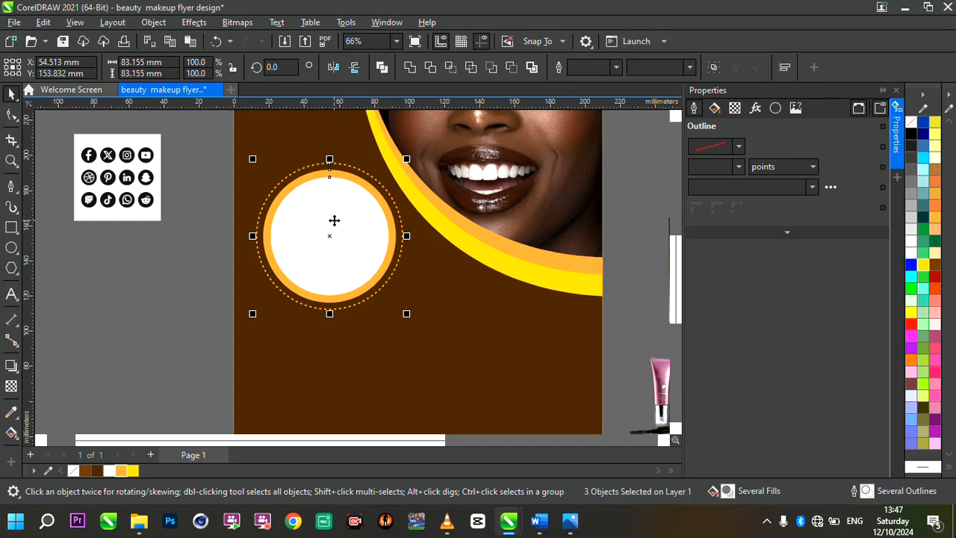
Duplicate the circular frame below and right of the original, scale the copy to about 62 mm, and move it up toward the yellow curve.
{"action": "key", "text": "ctrl+d"}
{"action": "left_click_drag", "start_coordinate": [334, 221], "coordinate": [461, 323]}
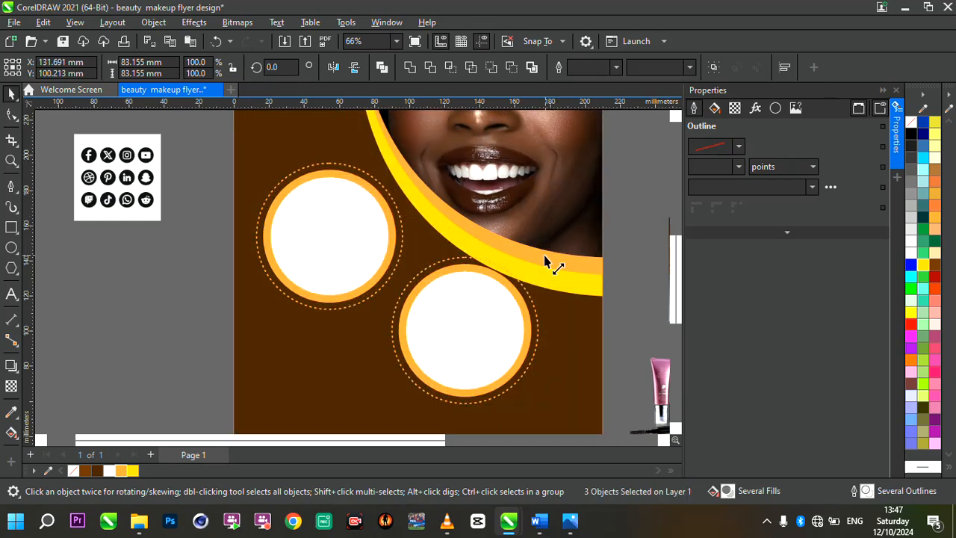
{"action": "left_click_drag", "start_coordinate": [546, 261], "coordinate": [508, 287]}
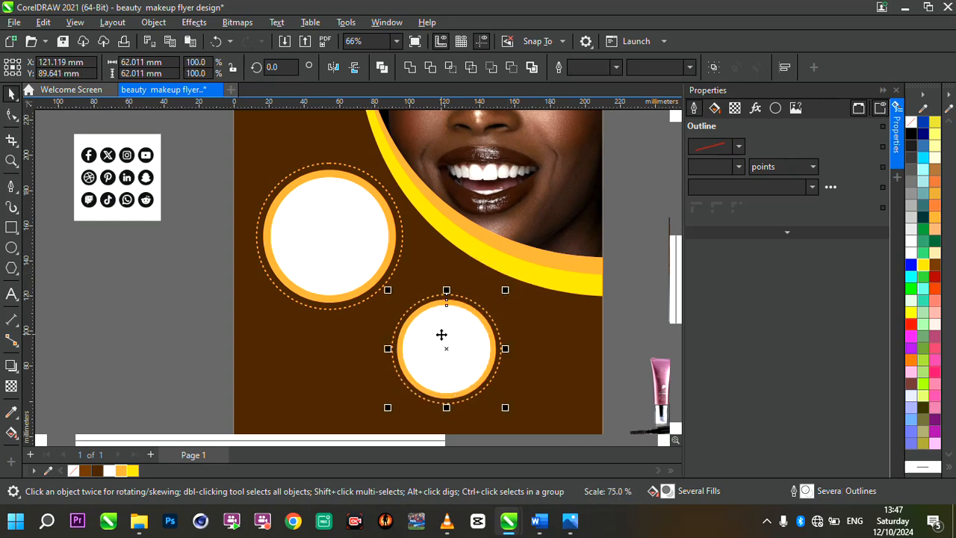
{"action": "left_click_drag", "start_coordinate": [442, 335], "coordinate": [434, 312]}
{"action": "scroll", "coordinate": [417, 296], "scroll_direction": "down", "scroll_amount": 1}
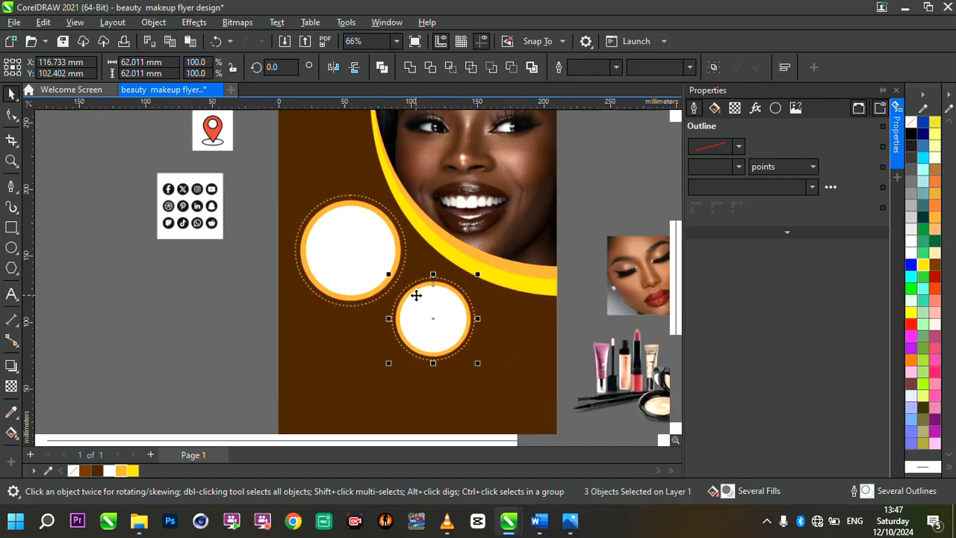
{"action": "scroll", "coordinate": [417, 296], "scroll_direction": "down", "scroll_amount": 1}
{"action": "scroll", "coordinate": [522, 335], "scroll_direction": "up", "scroll_amount": 1}
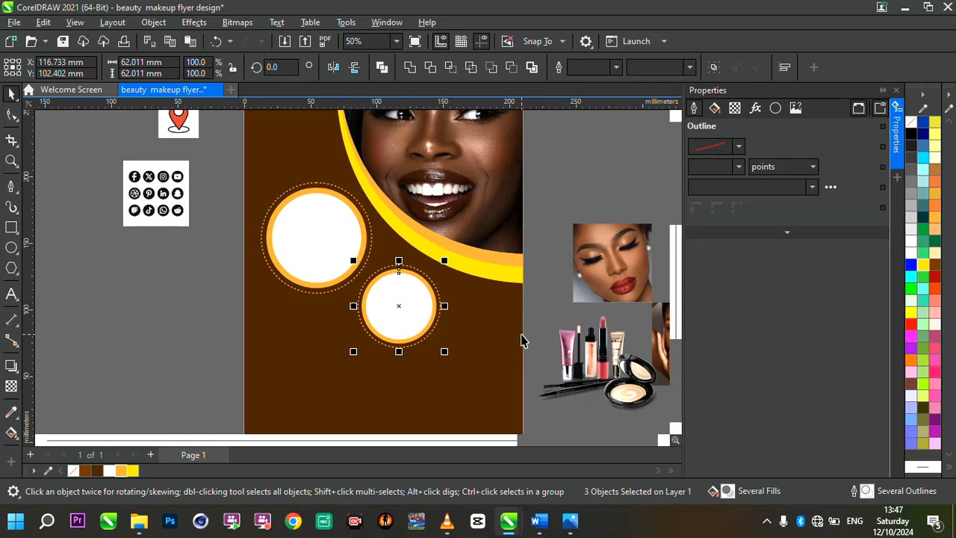
Duplicate the medium frame as a third one about 41 mm across and place it near the page's right edge.
{"action": "key", "text": "ctrl+d"}
{"action": "scroll", "coordinate": [397, 279], "scroll_direction": "down", "scroll_amount": 2}
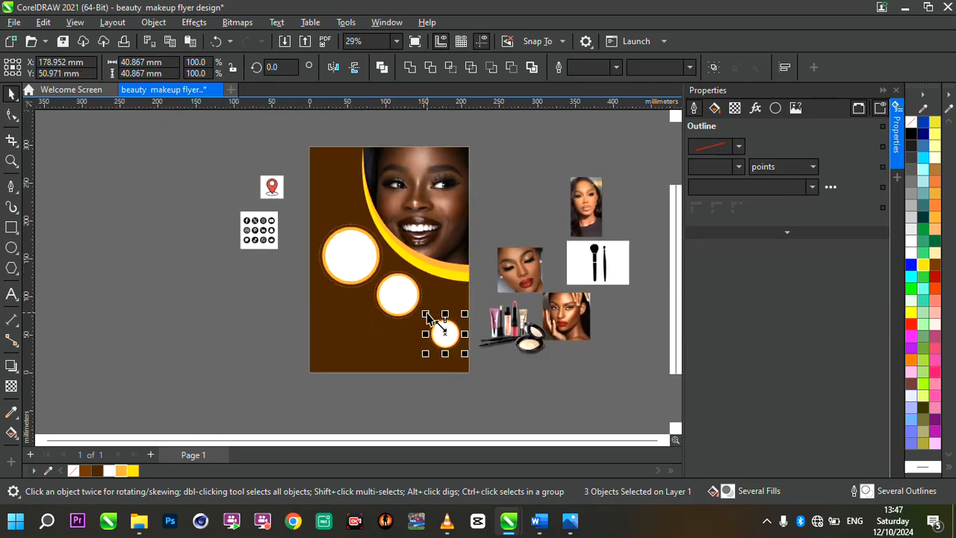
{"action": "scroll", "coordinate": [428, 316], "scroll_direction": "up", "scroll_amount": 5}
{"action": "left_click_drag", "start_coordinate": [493, 378], "coordinate": [492, 287]}
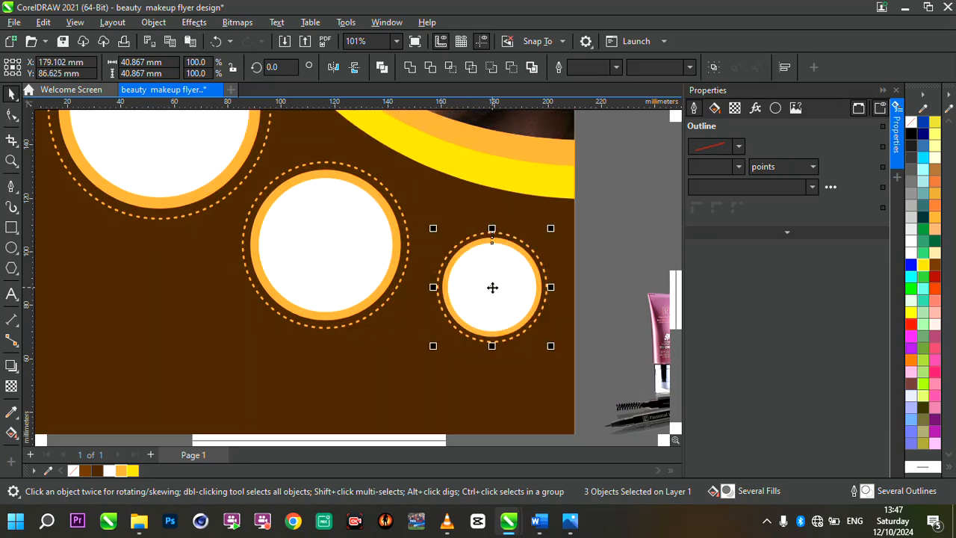
Move the smallest frame closer to the medium one, enlarge it to about 45 mm, and fine-tune its position.
{"action": "scroll", "coordinate": [492, 287], "scroll_direction": "down", "scroll_amount": 1}
{"action": "scroll", "coordinate": [493, 287], "scroll_direction": "down", "scroll_amount": 4}
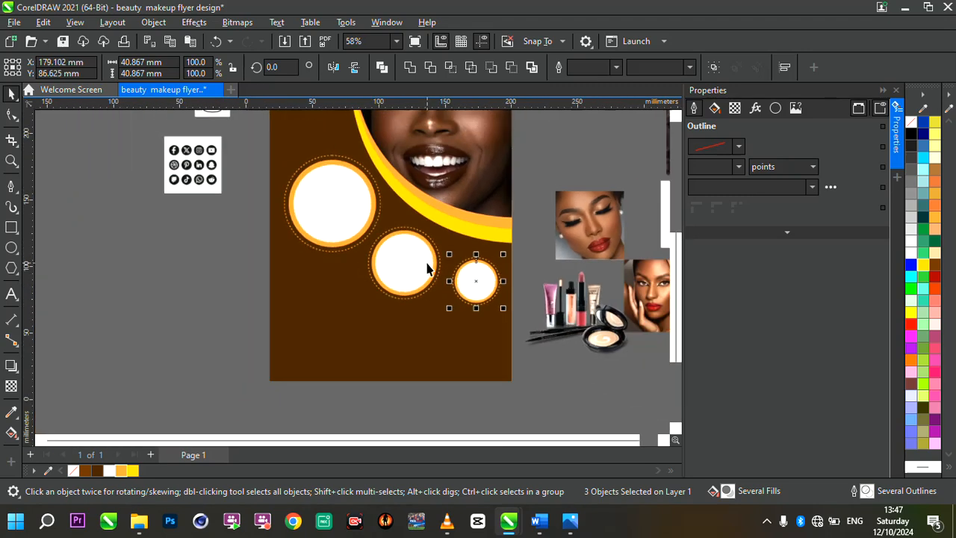
{"action": "scroll", "coordinate": [432, 196], "scroll_direction": "up", "scroll_amount": 1}
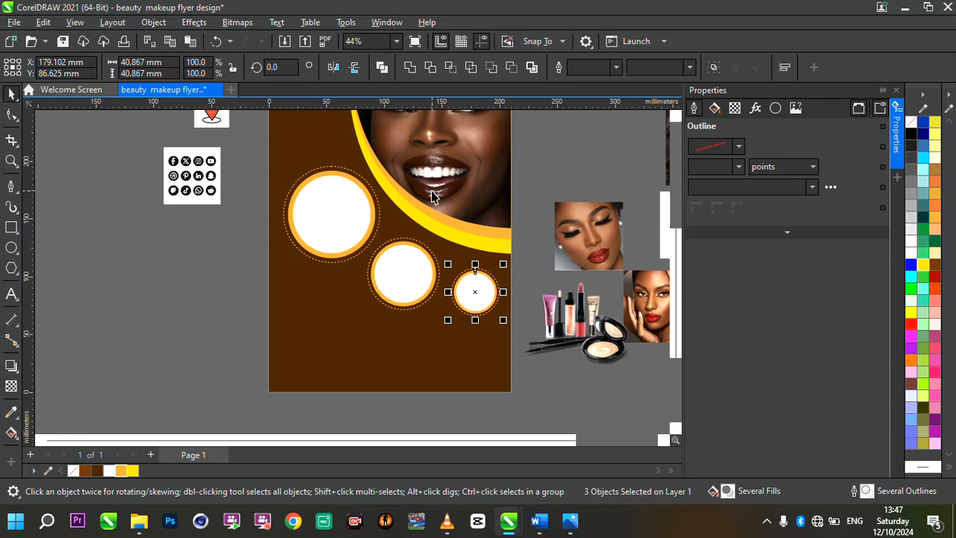
{"action": "scroll", "coordinate": [479, 245], "scroll_direction": "up", "scroll_amount": 1}
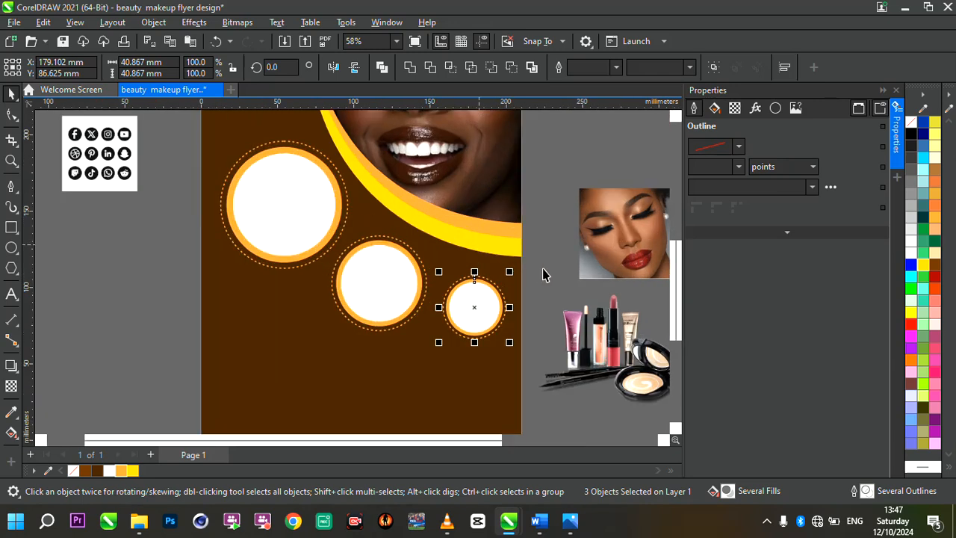
{"action": "scroll", "coordinate": [458, 335], "scroll_direction": "up", "scroll_amount": 4}
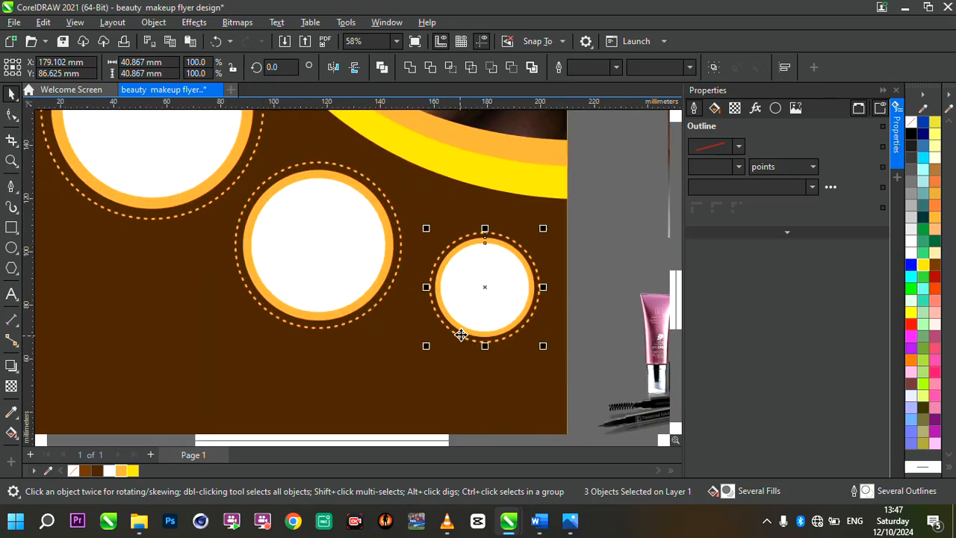
{"action": "left_click_drag", "start_coordinate": [465, 316], "coordinate": [448, 305]}
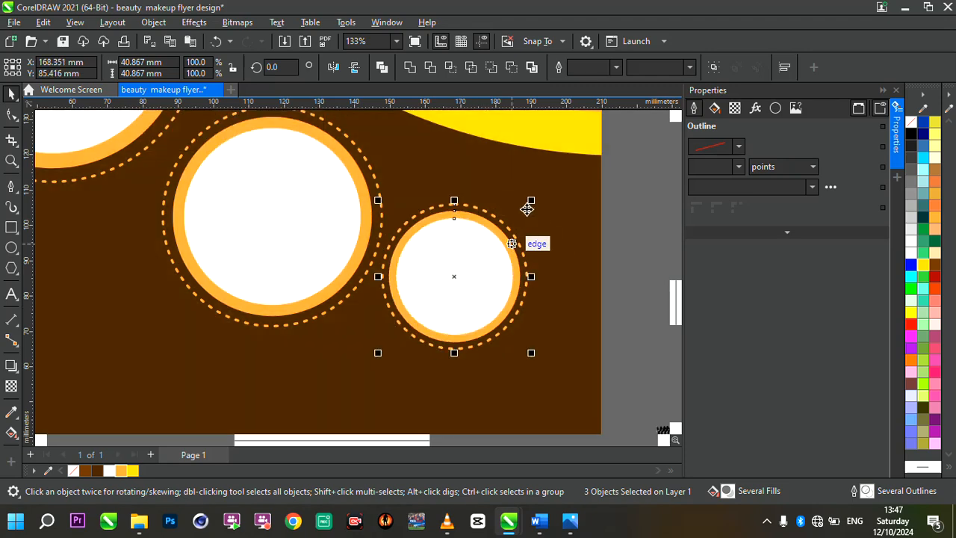
{"action": "mouse_move", "coordinate": [534, 207]}
{"action": "left_mouse_down"}
{"action": "mouse_move", "coordinate": [560, 199]}
{"action": "mouse_move", "coordinate": [545, 193]}
{"action": "left_mouse_up"}
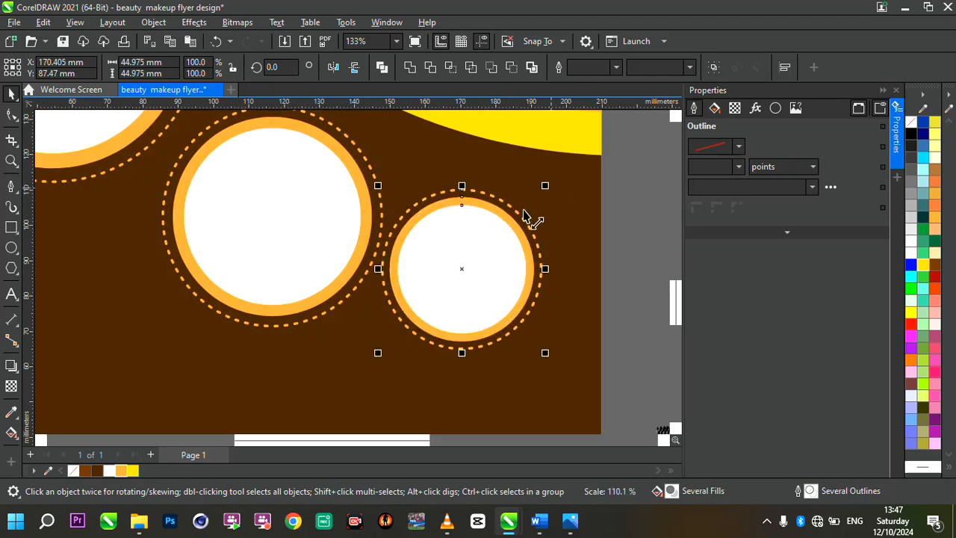
{"action": "mouse_move", "coordinate": [474, 262]}
{"action": "left_mouse_down"}
{"action": "mouse_move", "coordinate": [485, 274]}
{"action": "mouse_move", "coordinate": [473, 261]}
{"action": "left_mouse_up"}
{"action": "scroll", "coordinate": [473, 261], "scroll_direction": "down", "scroll_amount": 5}
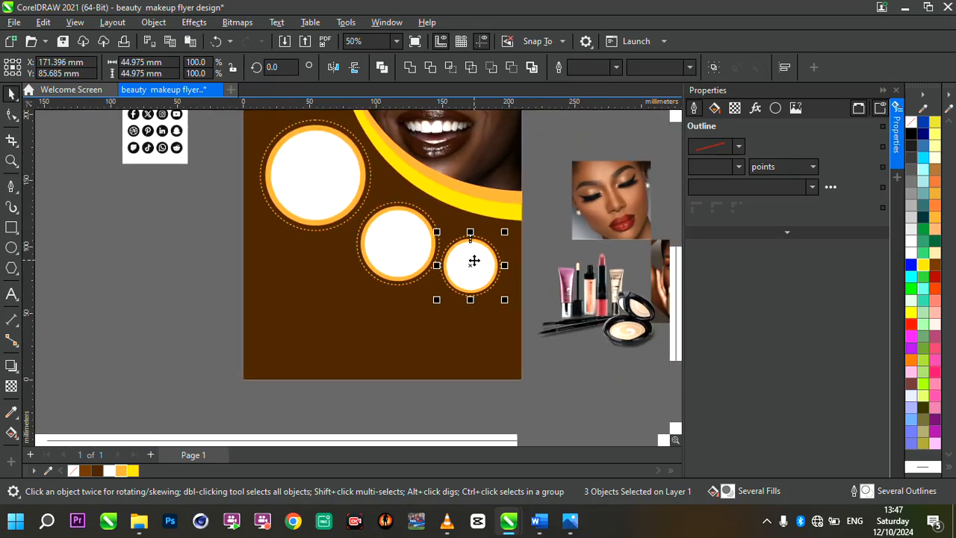
Try to PowerClip the portrait with closed eyes inside the largest circular frame, then undo the clipping.
{"action": "scroll", "coordinate": [580, 225], "scroll_direction": "up", "scroll_amount": 3}
{"action": "left_click", "coordinate": [256, 215]}
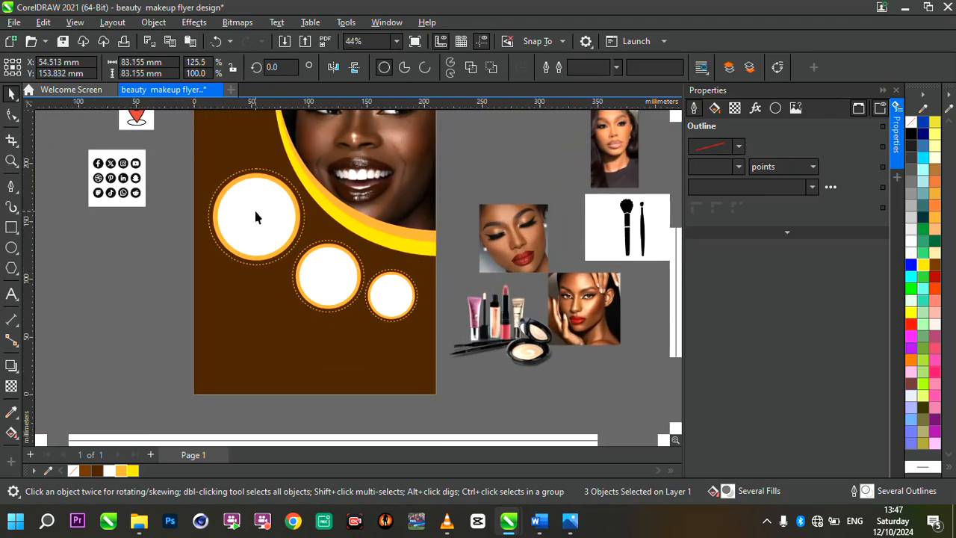
{"action": "left_click", "coordinate": [256, 216]}
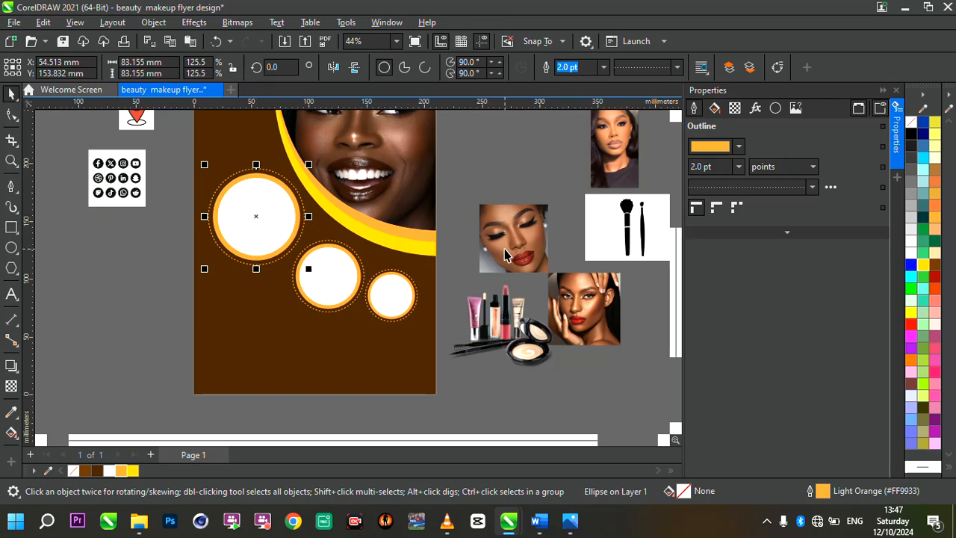
{"action": "left_click", "coordinate": [505, 255]}
{"action": "left_click", "coordinate": [515, 239]}
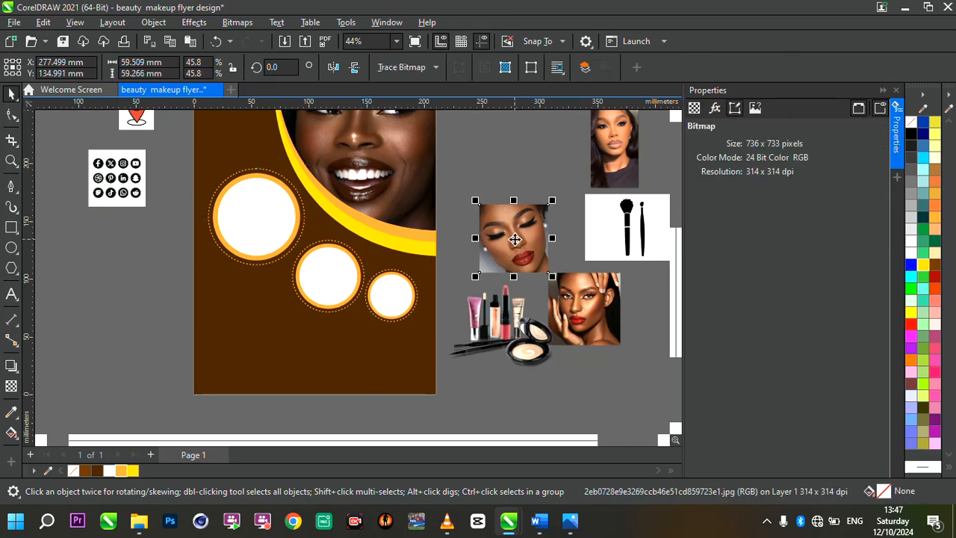
{"action": "right_click", "coordinate": [515, 239]}
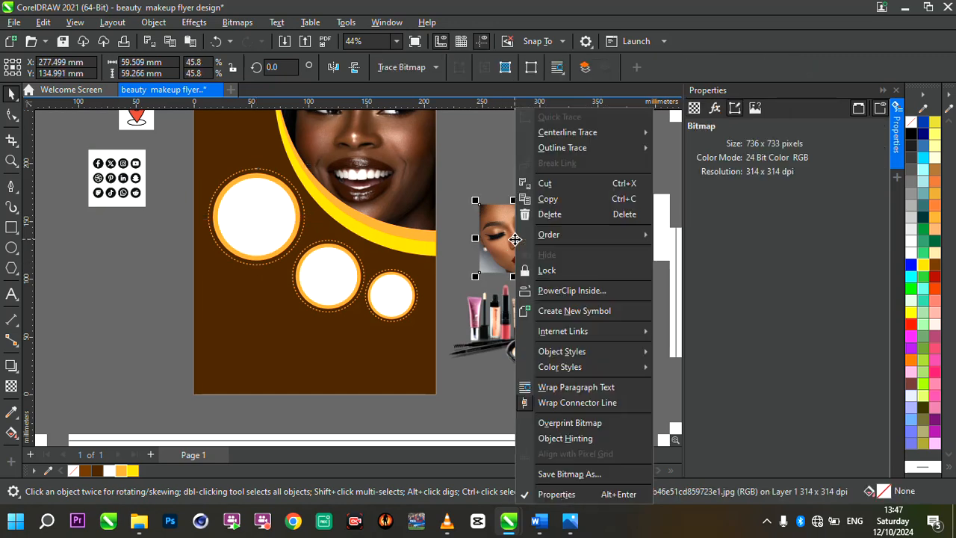
{"action": "left_click", "coordinate": [586, 290]}
{"action": "left_click", "coordinate": [242, 209]}
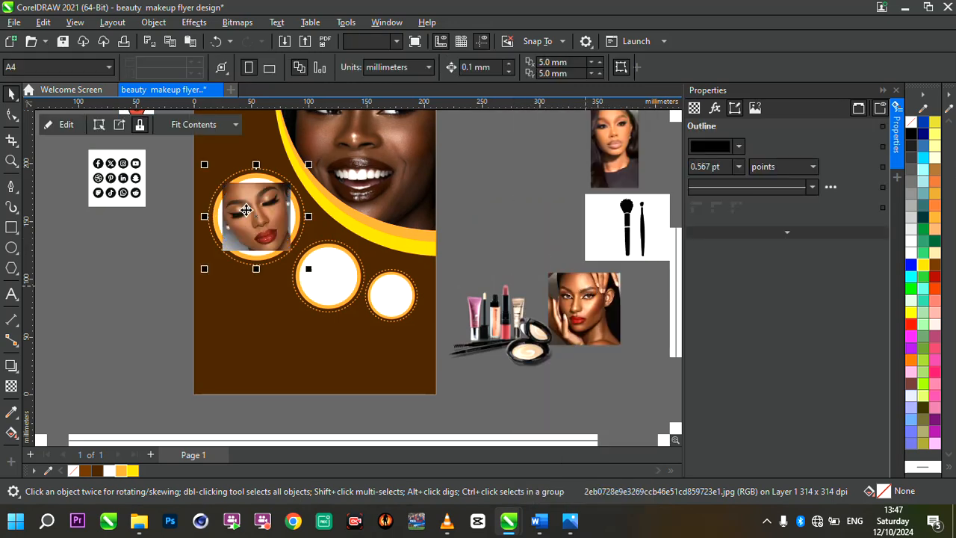
{"action": "scroll", "coordinate": [246, 210], "scroll_direction": "up", "scroll_amount": 1}
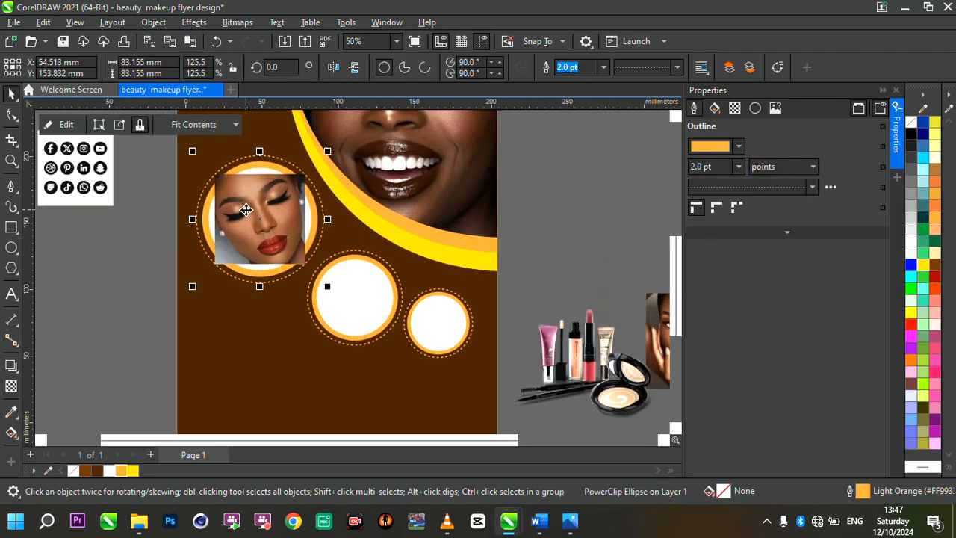
{"action": "key", "text": "ctrl+z"}
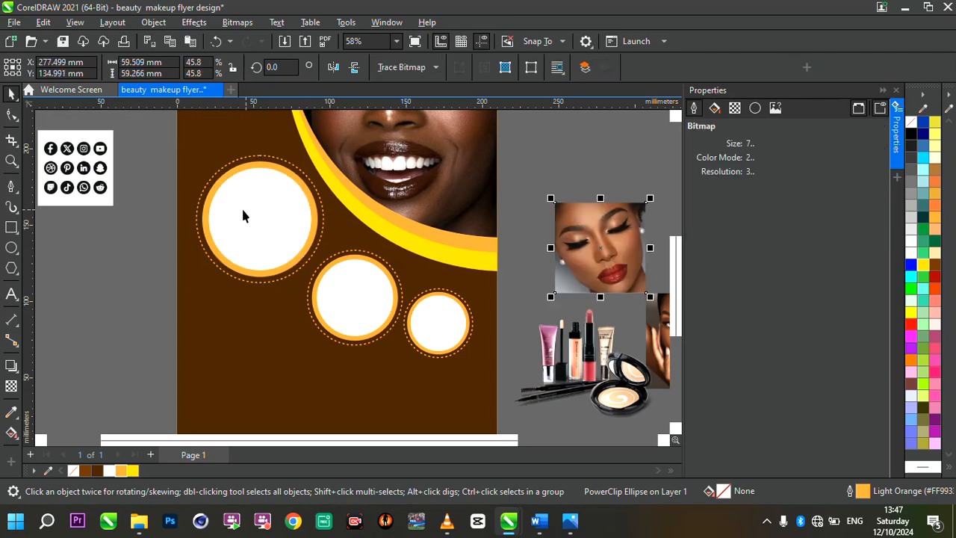
Move the dotted outer rings of the three circular frames backward in the stacking order, without inserting a new page.
{"action": "left_click", "coordinate": [242, 210]}
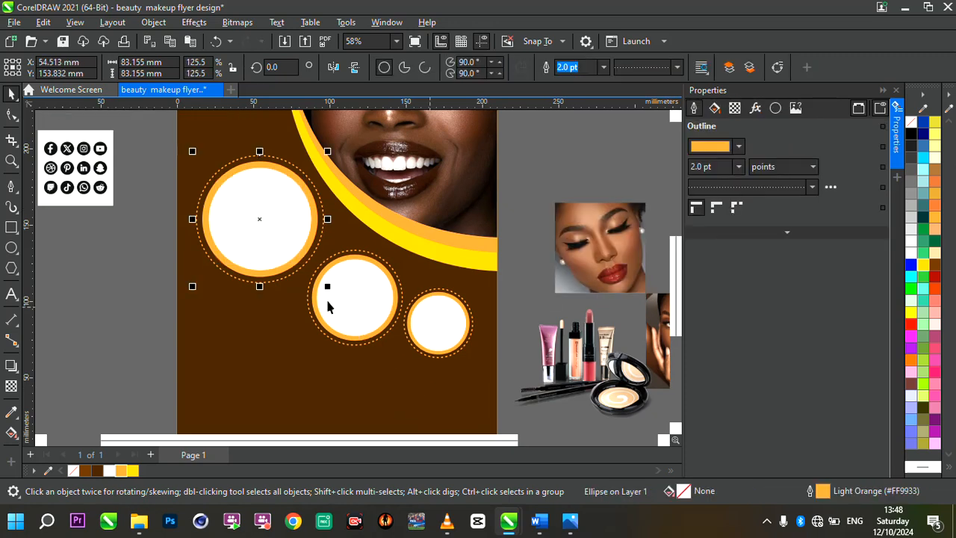
{"action": "left_click", "coordinate": [307, 301]}
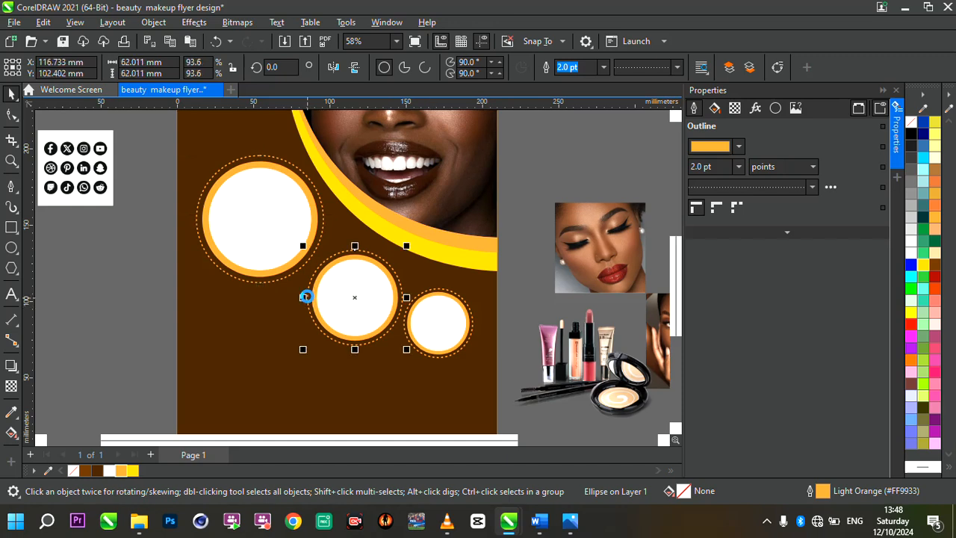
{"action": "left_click", "coordinate": [408, 335]}
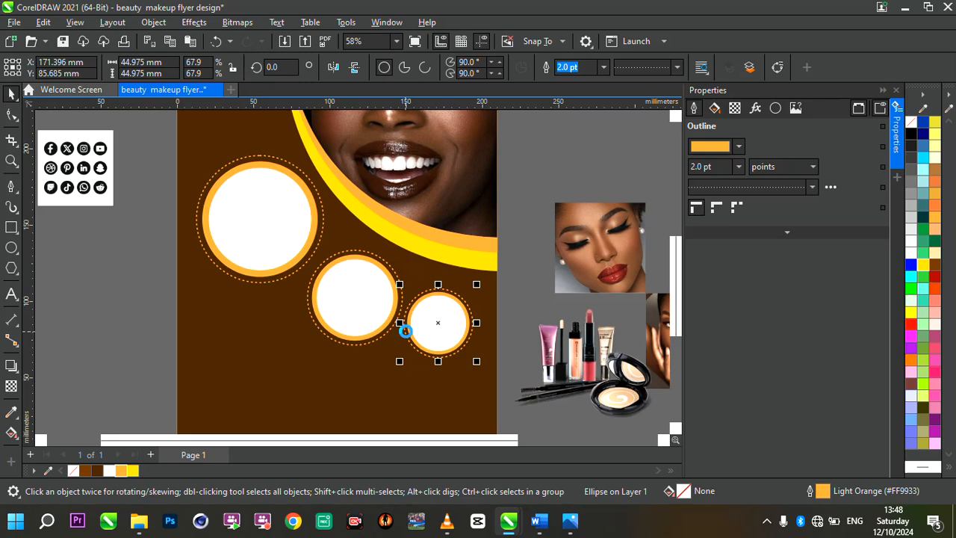
{"action": "key", "text": "Page_Down"}
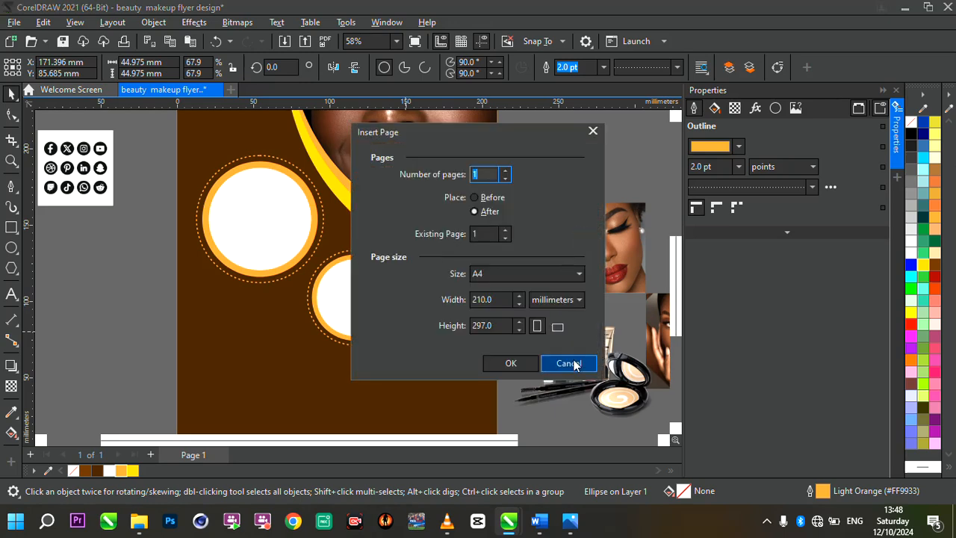
{"action": "left_click", "coordinate": [566, 363]}
Retry the PowerClip of the closed-eyes portrait into the largest circular frame, and undo it.
{"action": "left_click", "coordinate": [587, 221]}
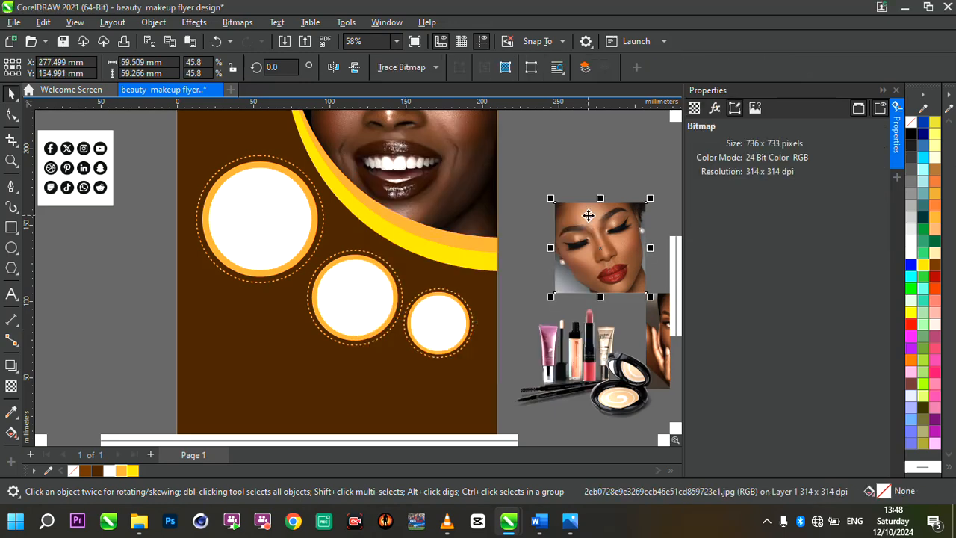
{"action": "right_click", "coordinate": [589, 216]}
{"action": "left_click", "coordinate": [648, 289]}
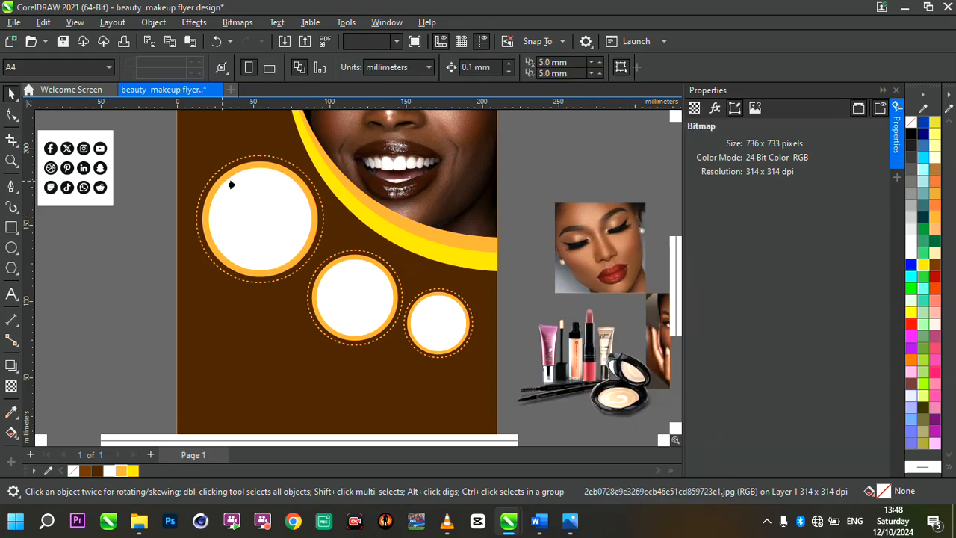
{"action": "left_click", "coordinate": [256, 202]}
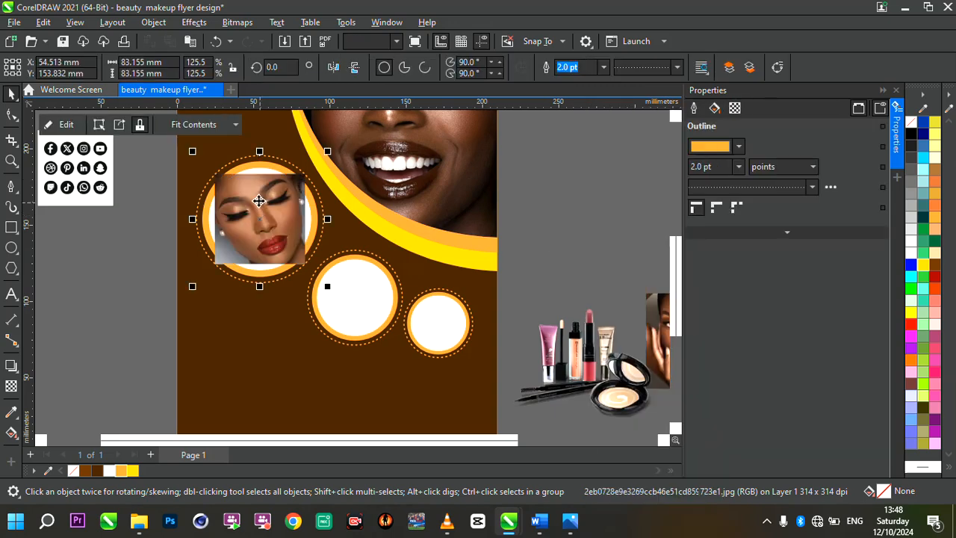
{"action": "key", "text": "ctrl+z"}
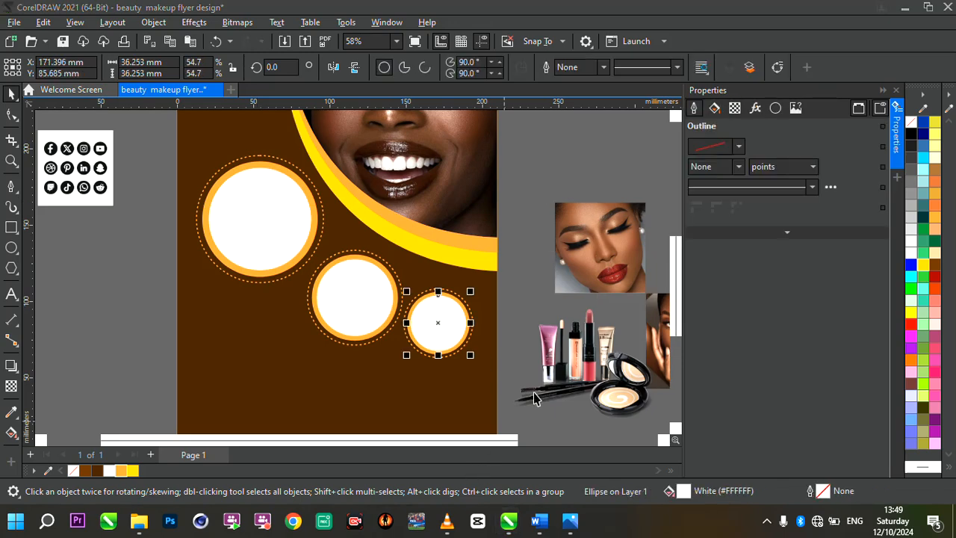
PowerClip the closed-eyes portrait inside the white circle of the largest frame.
{"action": "left_click", "coordinate": [590, 265]}
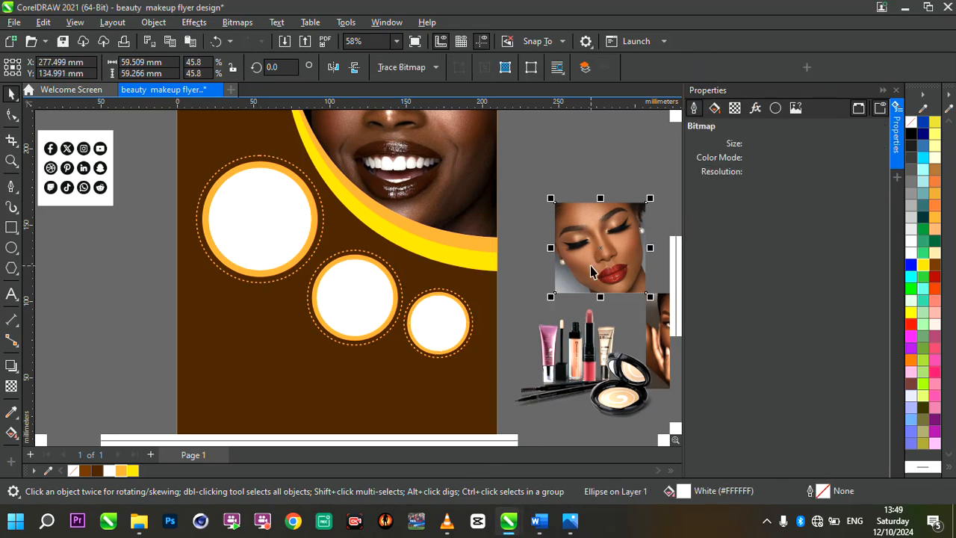
{"action": "right_click", "coordinate": [590, 265]}
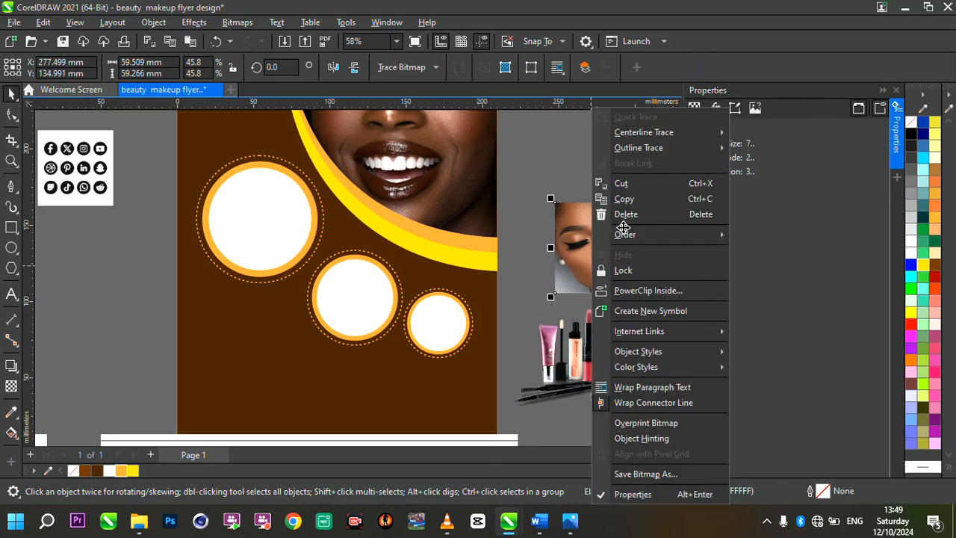
{"action": "left_click", "coordinate": [647, 290]}
{"action": "left_click", "coordinate": [242, 196]}
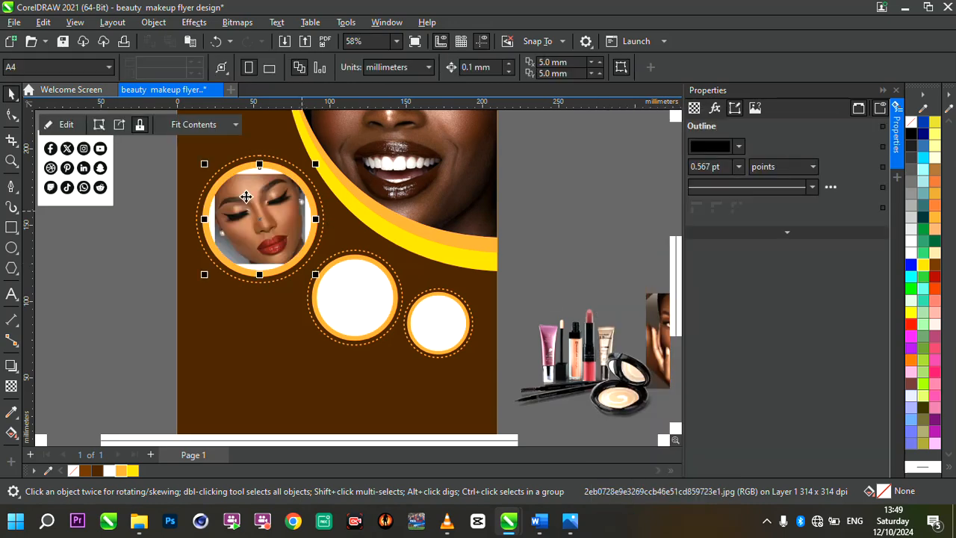
Open the largest frame's clipped contents for editing and rotate the portrait clockwise to about 341.6° so the face is upright.
{"action": "scroll", "coordinate": [279, 205], "scroll_direction": "down", "scroll_amount": 1}
{"action": "scroll", "coordinate": [233, 196], "scroll_direction": "up", "scroll_amount": 2}
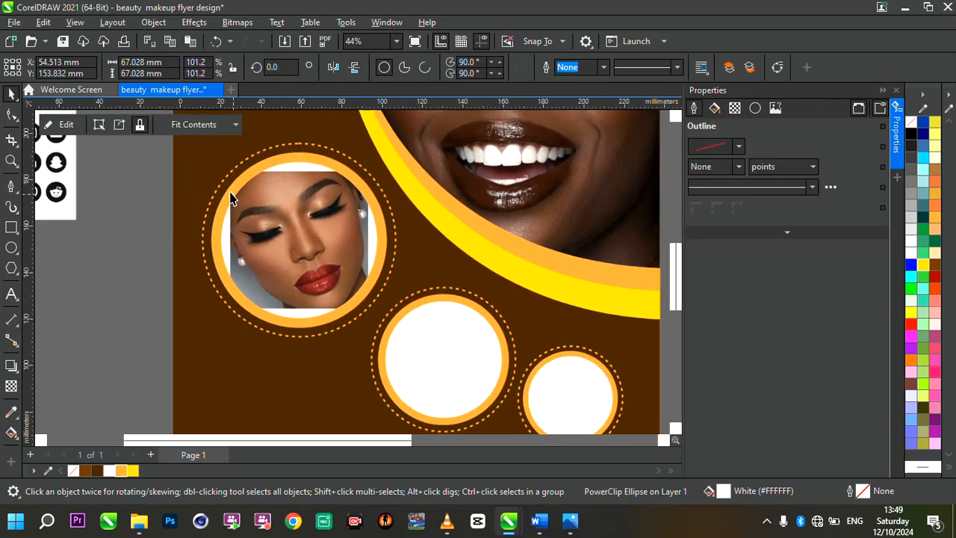
{"action": "scroll", "coordinate": [316, 233], "scroll_direction": "up", "scroll_amount": 1}
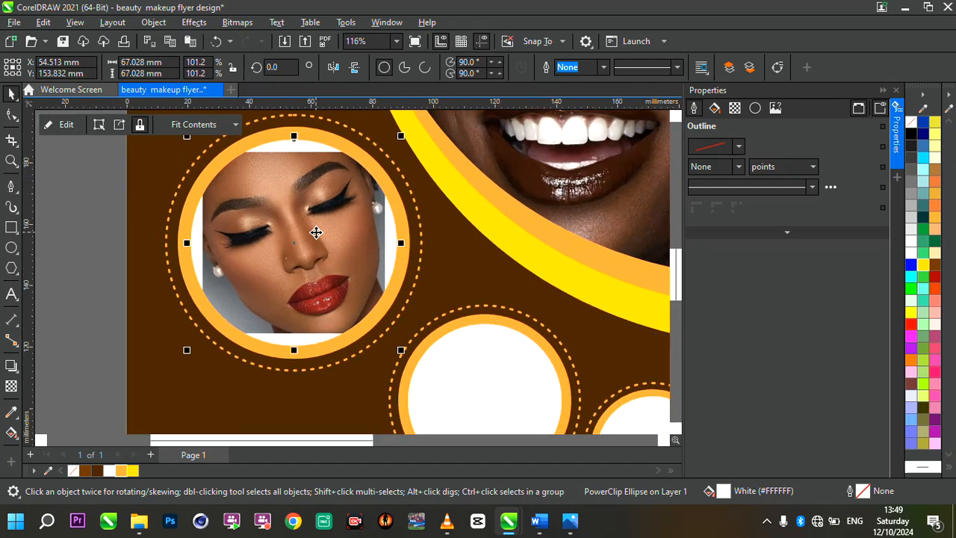
{"action": "left_click", "coordinate": [65, 125]}
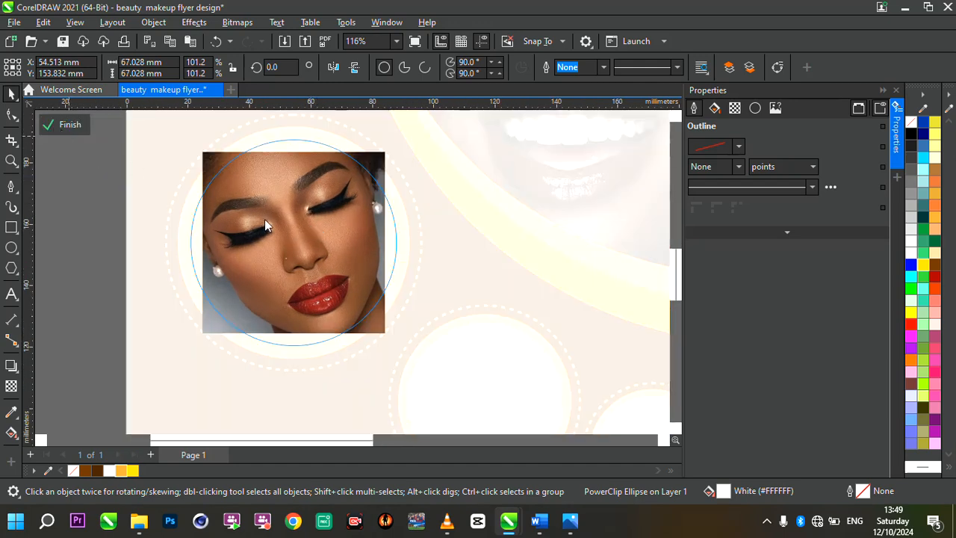
{"action": "left_click", "coordinate": [305, 233]}
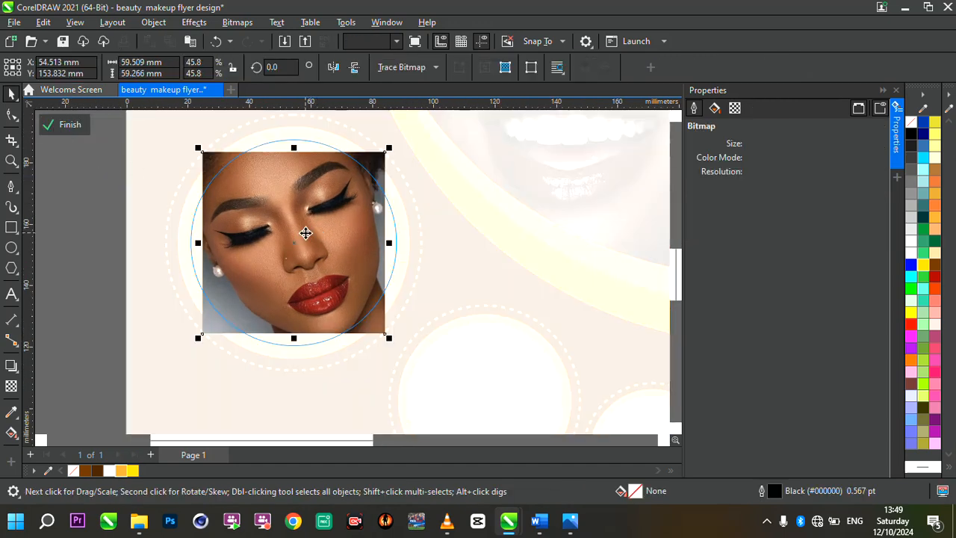
{"action": "left_click", "coordinate": [305, 232]}
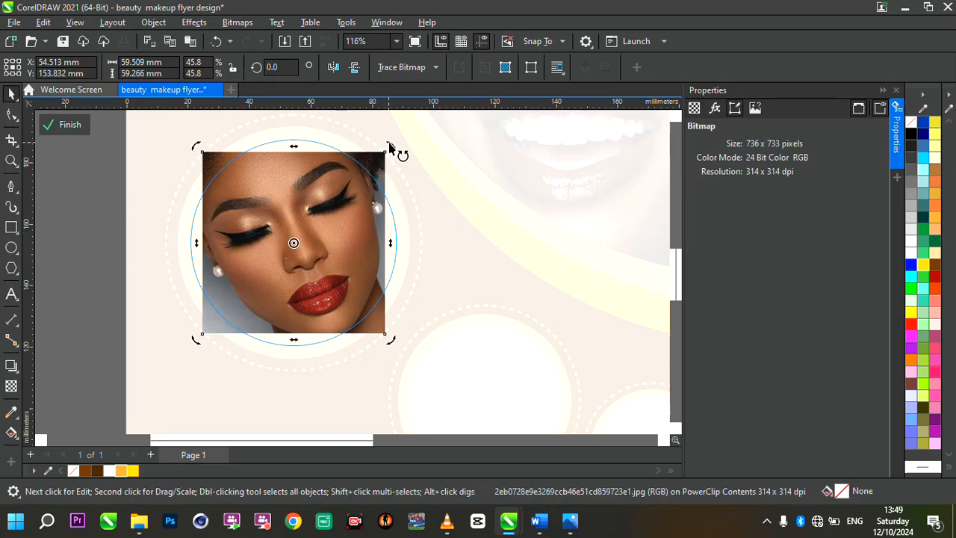
{"action": "left_click_drag", "start_coordinate": [391, 144], "coordinate": [438, 178]}
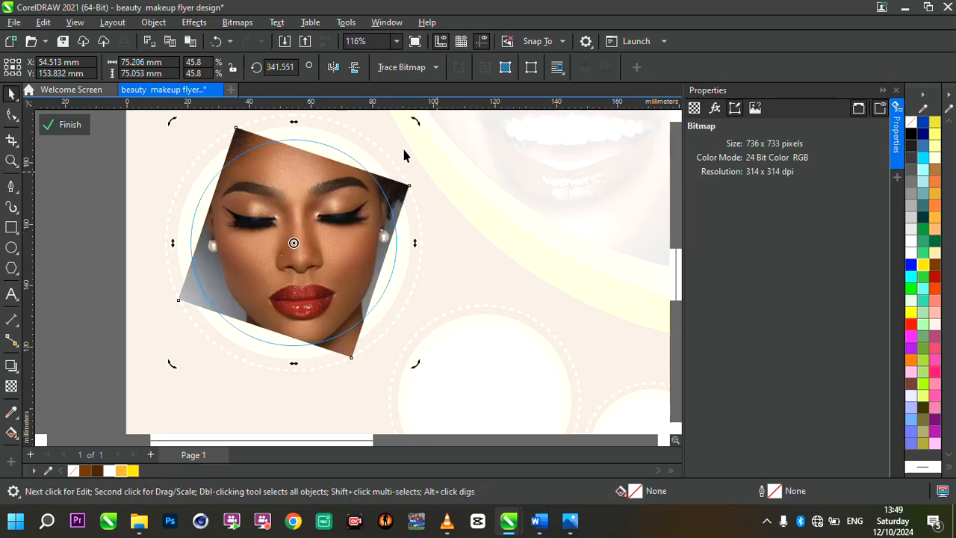
Enlarge the rotated portrait to about 58% scale and position the face over the circle outline.
{"action": "left_click", "coordinate": [325, 189]}
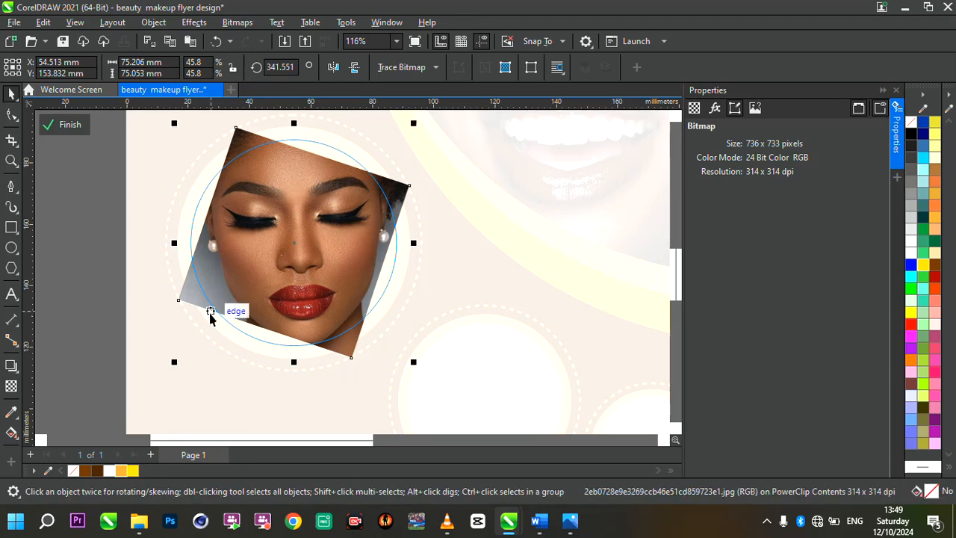
{"action": "left_click_drag", "start_coordinate": [173, 366], "coordinate": [133, 402]}
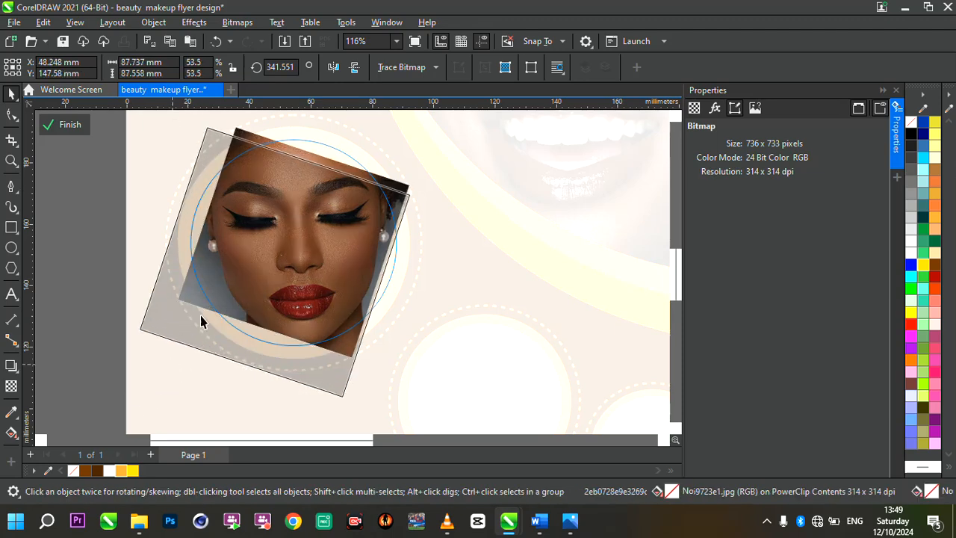
{"action": "left_click_drag", "start_coordinate": [286, 208], "coordinate": [302, 158]}
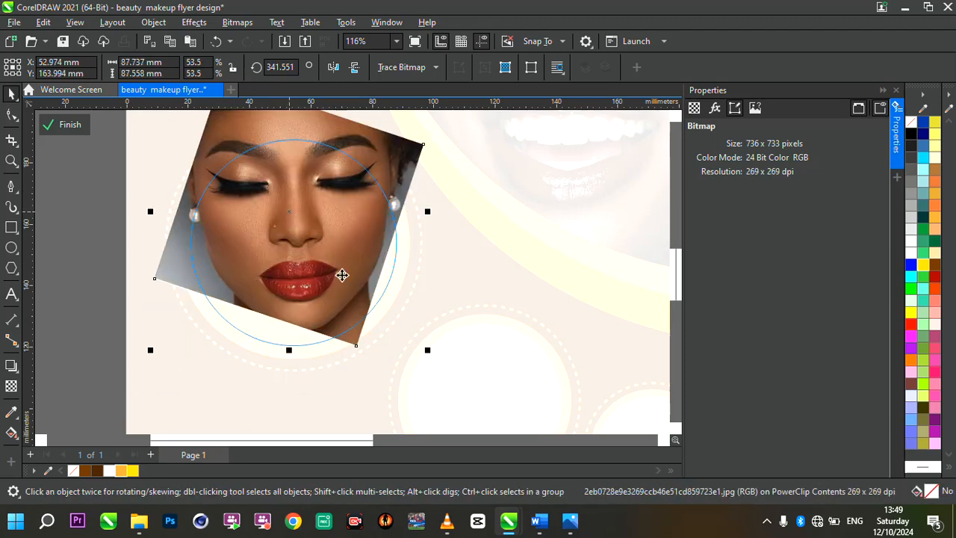
{"action": "left_click_drag", "start_coordinate": [430, 356], "coordinate": [454, 377]}
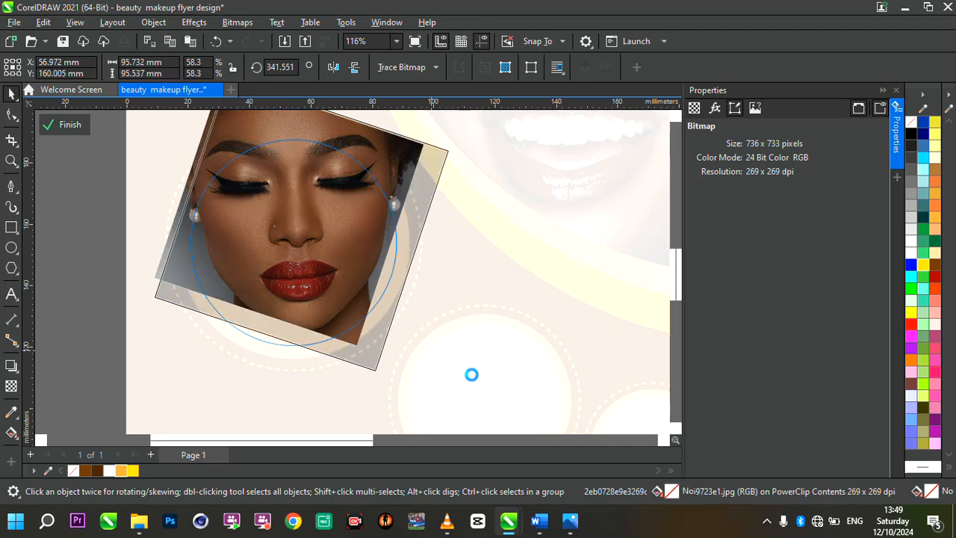
{"action": "mouse_move", "coordinate": [263, 257]}
{"action": "left_mouse_down"}
{"action": "mouse_move", "coordinate": [253, 261]}
{"action": "mouse_move", "coordinate": [268, 269]}
{"action": "left_mouse_up"}
Reduce the portrait to about 56% scale, center the face in the circle, and finish editing the PowerClip contents.
{"action": "scroll", "coordinate": [288, 228], "scroll_direction": "up", "scroll_amount": 1}
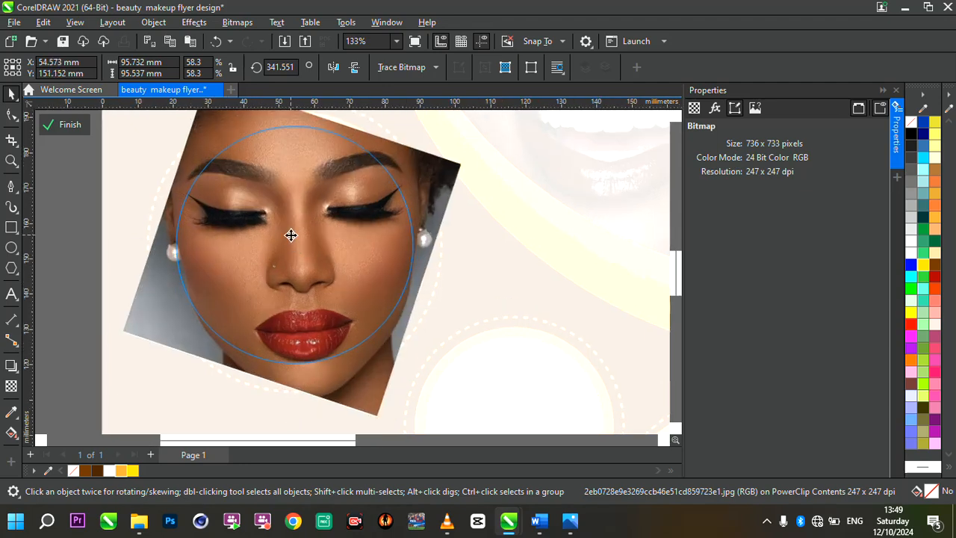
{"action": "scroll", "coordinate": [291, 234], "scroll_direction": "down", "scroll_amount": 1}
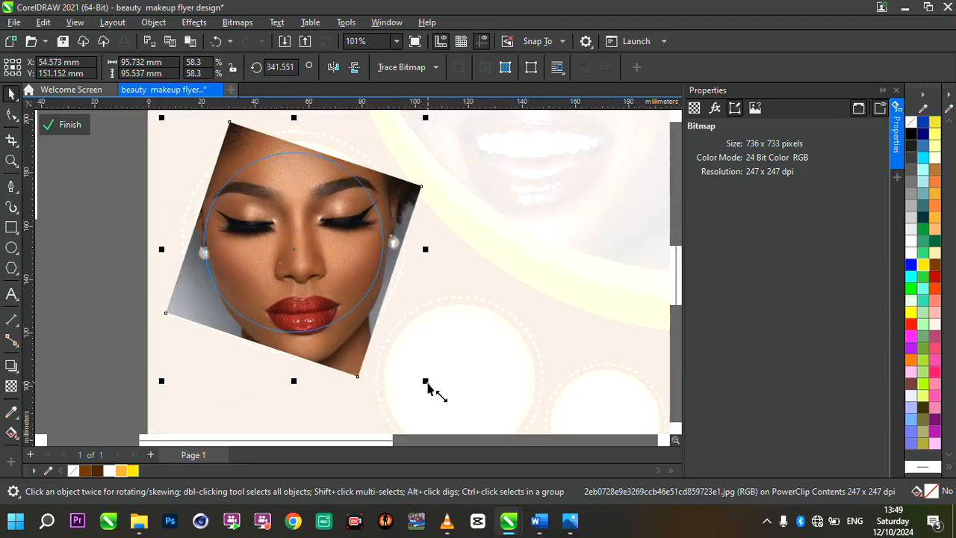
{"action": "left_click_drag", "start_coordinate": [427, 385], "coordinate": [416, 378]}
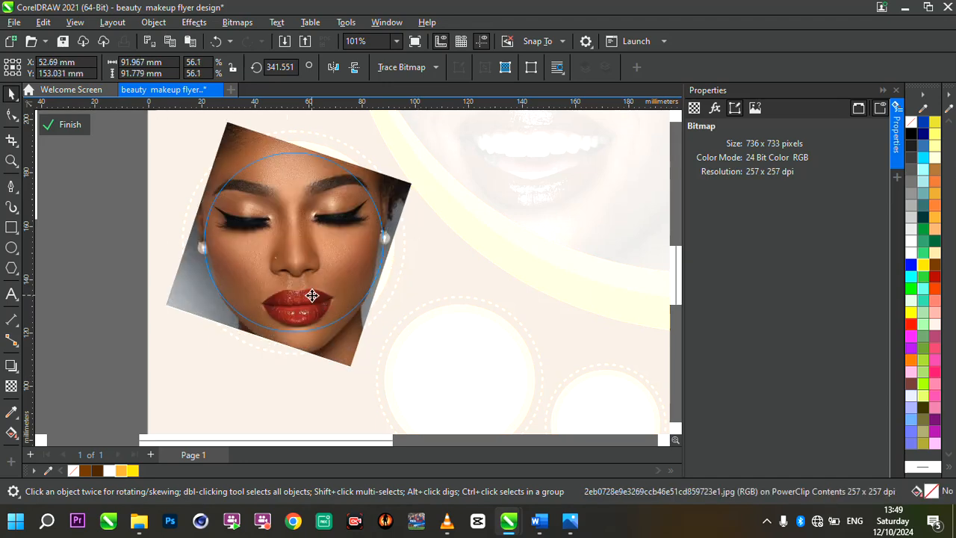
{"action": "left_click_drag", "start_coordinate": [312, 296], "coordinate": [316, 297]}
{"action": "scroll", "coordinate": [297, 247], "scroll_direction": "down", "scroll_amount": 1}
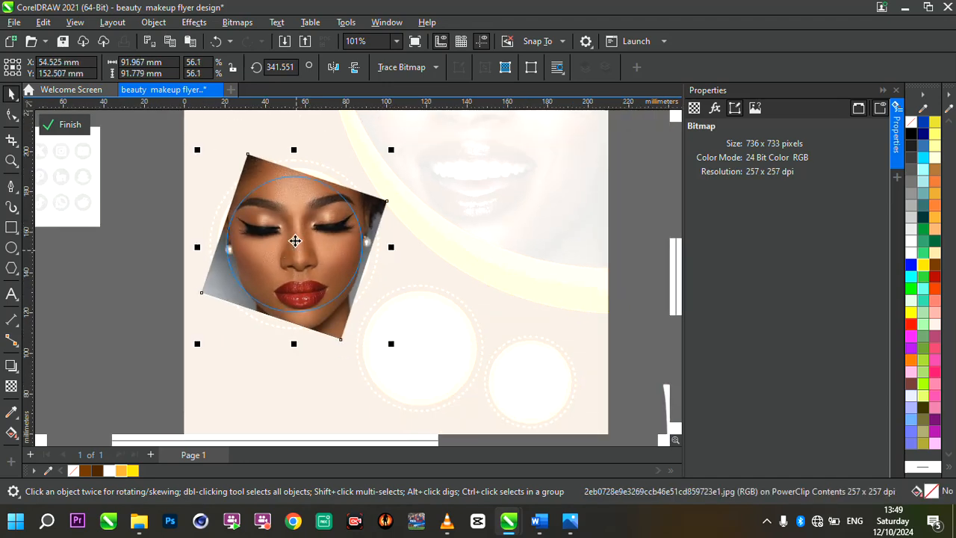
{"action": "scroll", "coordinate": [263, 187], "scroll_direction": "up", "scroll_amount": 1}
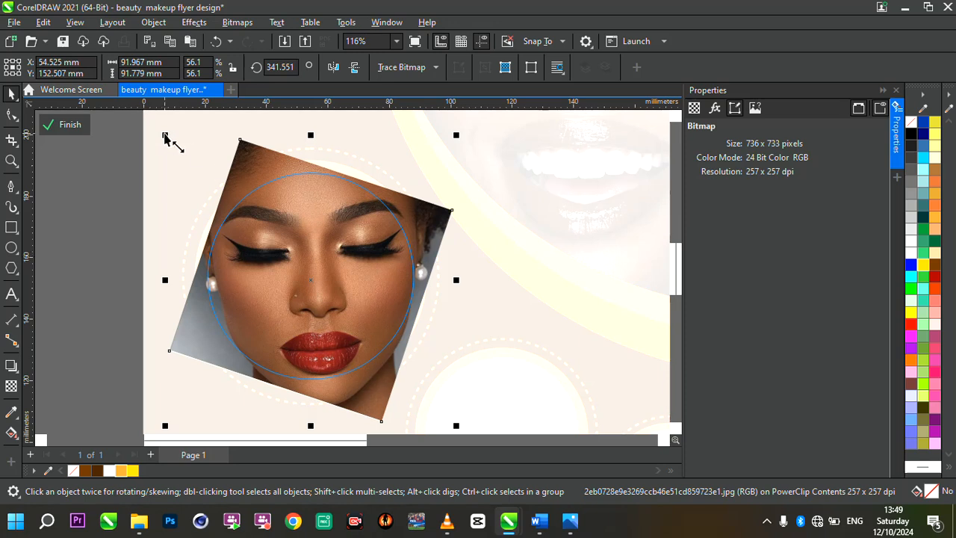
{"action": "mouse_move", "coordinate": [316, 264]}
{"action": "left_mouse_down"}
{"action": "mouse_move", "coordinate": [309, 270]}
{"action": "mouse_move", "coordinate": [308, 261]}
{"action": "left_mouse_up"}
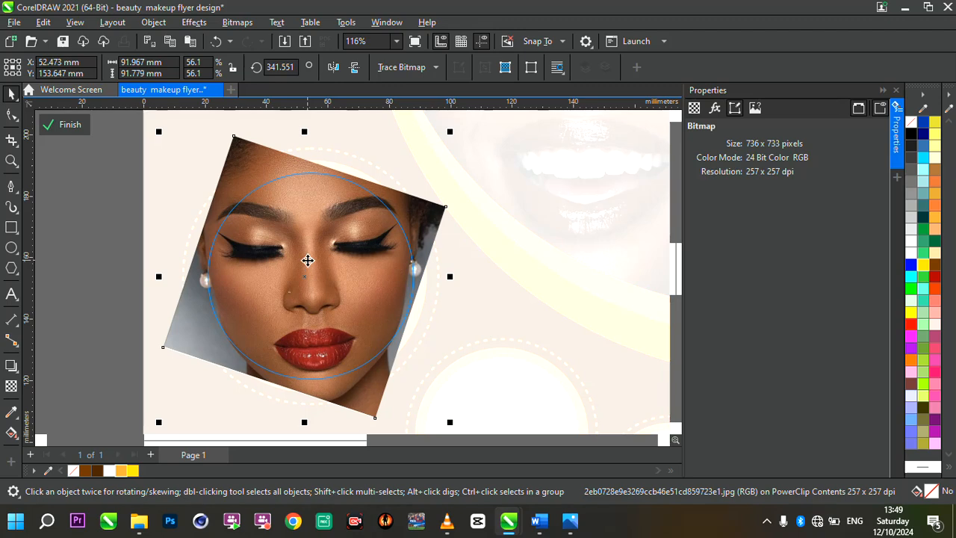
{"action": "left_click", "coordinate": [71, 125]}
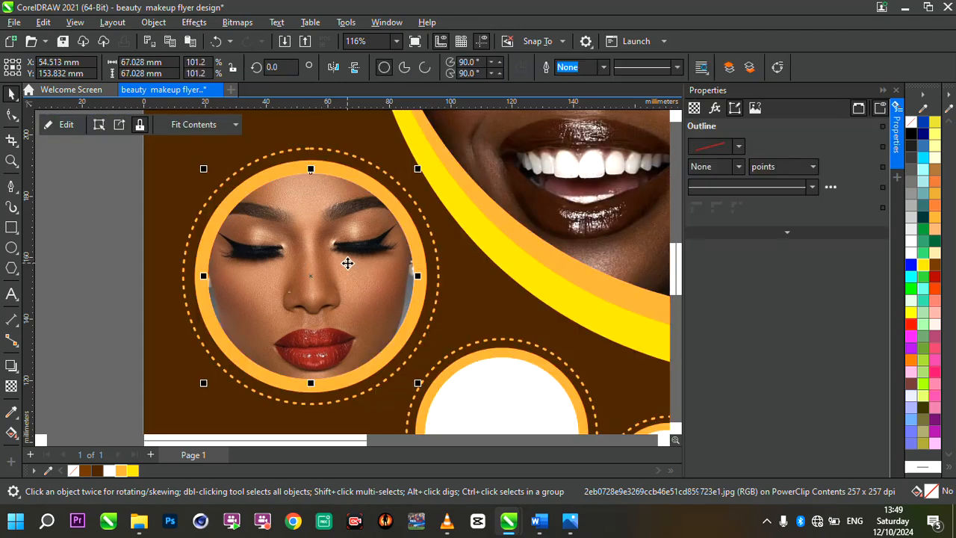
PowerClip the portrait with hands framing the face inside the white circle of the medium frame.
{"action": "scroll", "coordinate": [347, 263], "scroll_direction": "down", "scroll_amount": 4}
{"action": "scroll", "coordinate": [284, 275], "scroll_direction": "up", "scroll_amount": 2}
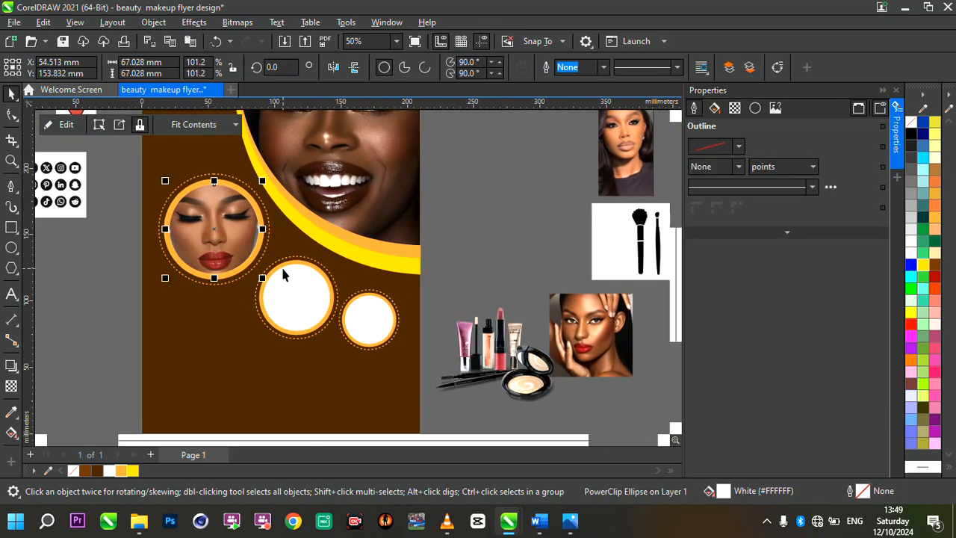
{"action": "scroll", "coordinate": [282, 275], "scroll_direction": "up", "scroll_amount": 1}
{"action": "scroll", "coordinate": [358, 317], "scroll_direction": "down", "scroll_amount": 3}
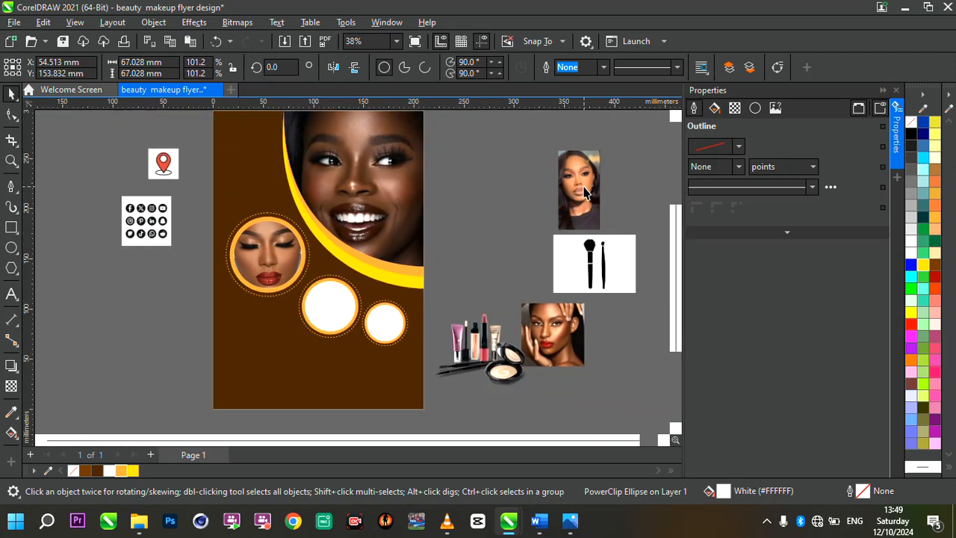
{"action": "left_click", "coordinate": [585, 193]}
{"action": "left_click", "coordinate": [570, 340]}
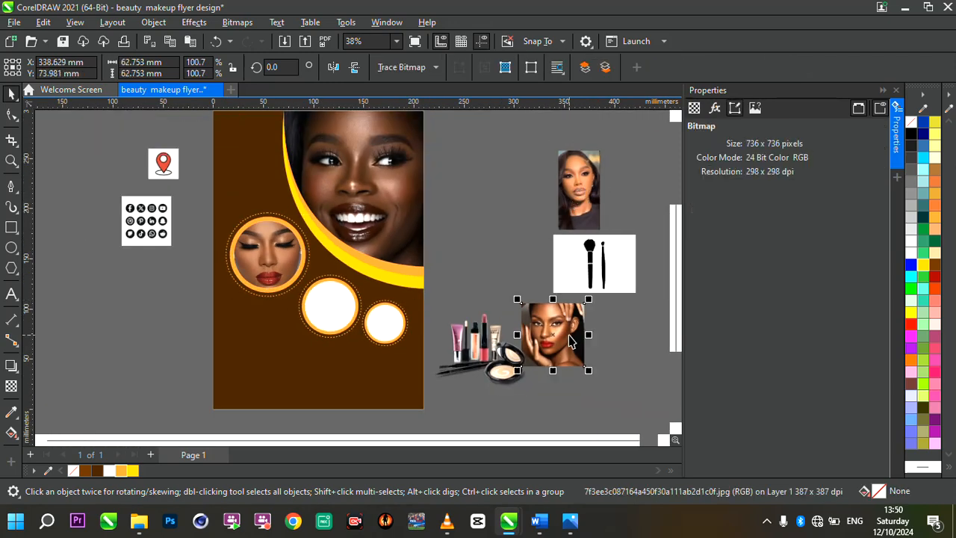
{"action": "right_click", "coordinate": [570, 340]}
{"action": "left_click", "coordinate": [636, 289]}
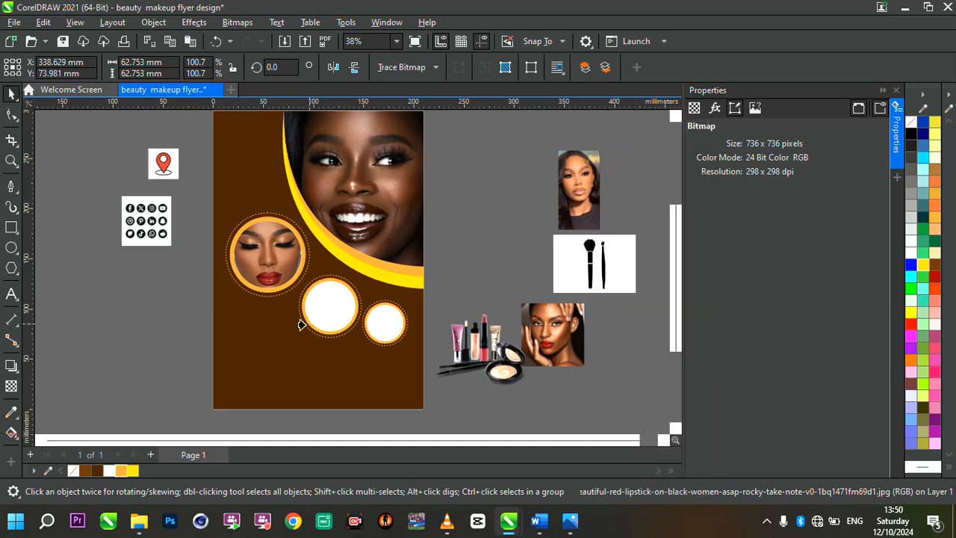
{"action": "left_click", "coordinate": [326, 307]}
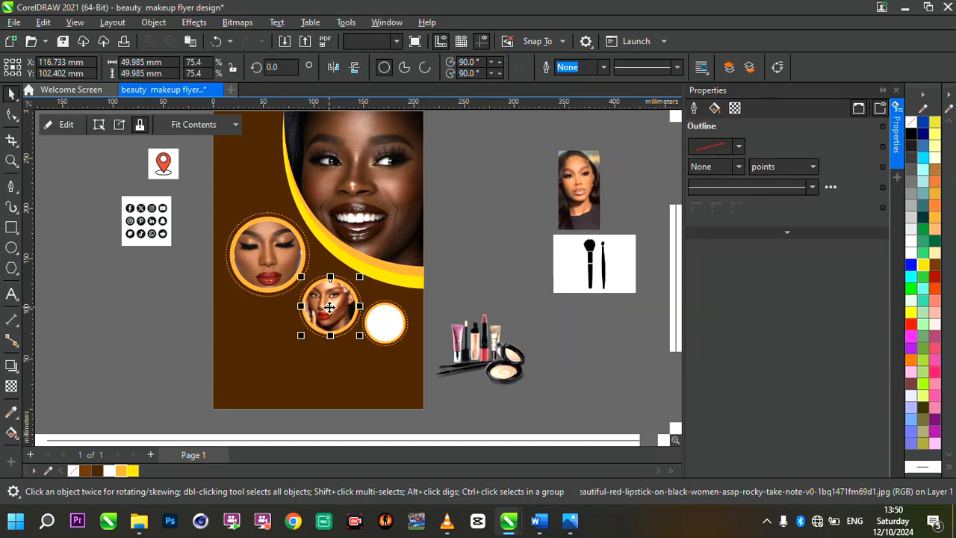
{"action": "scroll", "coordinate": [363, 336], "scroll_direction": "up", "scroll_amount": 3}
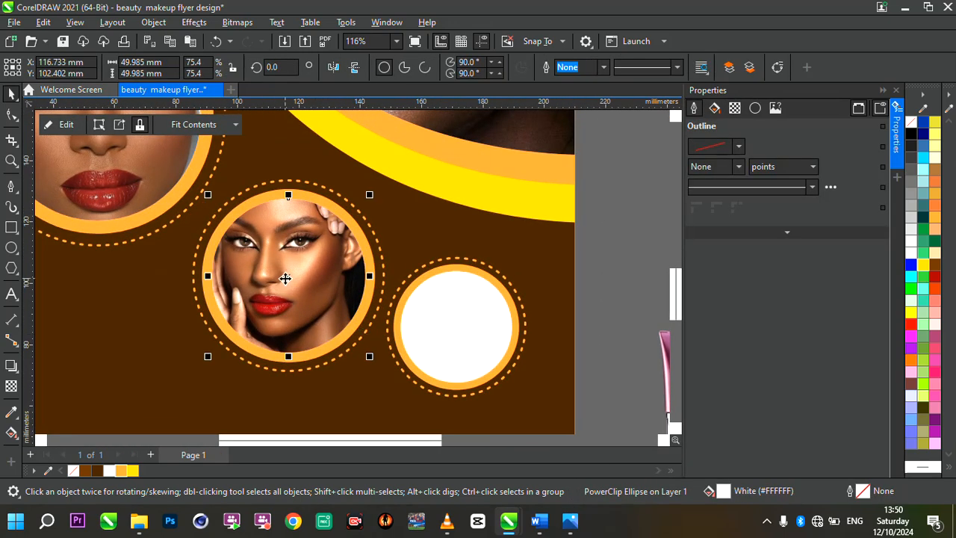
{"action": "scroll", "coordinate": [316, 312], "scroll_direction": "down", "scroll_amount": 3}
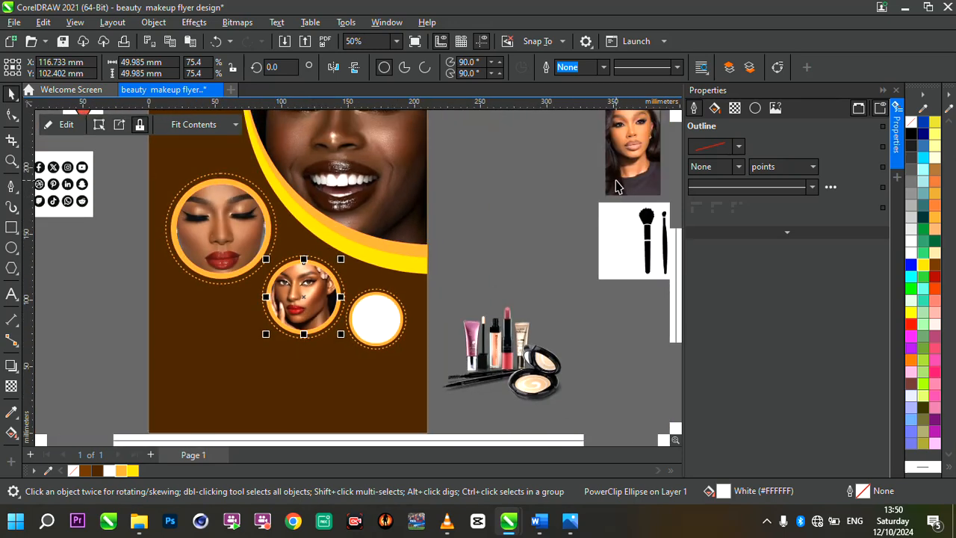
PowerClip the remaining long-haired portrait inside the white circle of the smallest frame.
{"action": "left_click", "coordinate": [617, 186]}
{"action": "left_click_drag", "start_coordinate": [649, 149], "coordinate": [531, 165]}
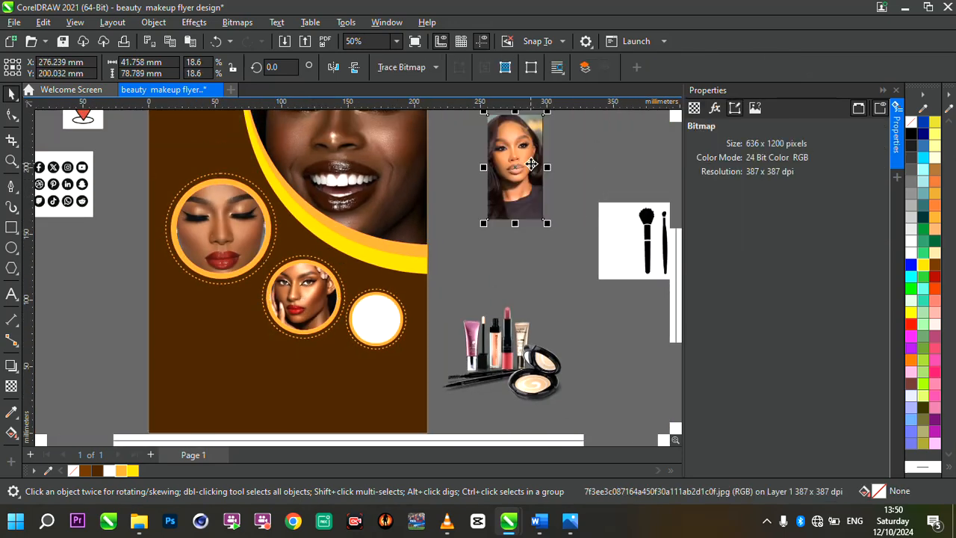
{"action": "right_click", "coordinate": [531, 165]}
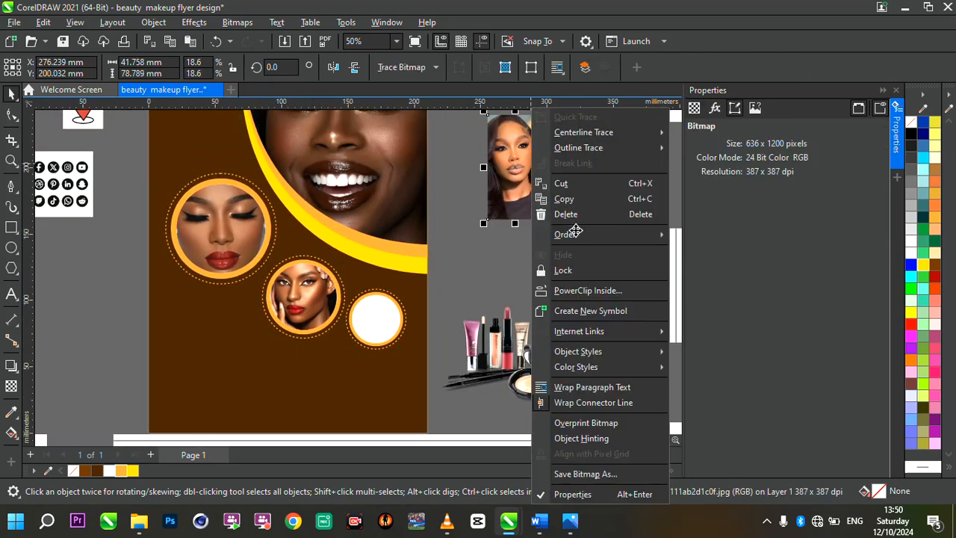
{"action": "left_click", "coordinate": [598, 288]}
{"action": "left_click", "coordinate": [382, 300]}
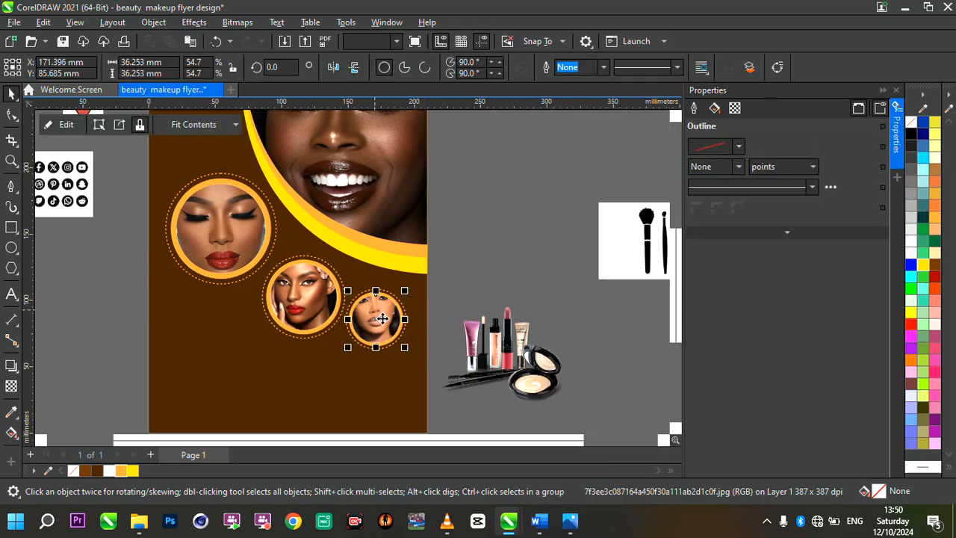
Open the smallest frame's clipped contents for editing, reduce the portrait to about 16.7% scale and shift the face over the circle outline.
{"action": "scroll", "coordinate": [381, 319], "scroll_direction": "up", "scroll_amount": 3}
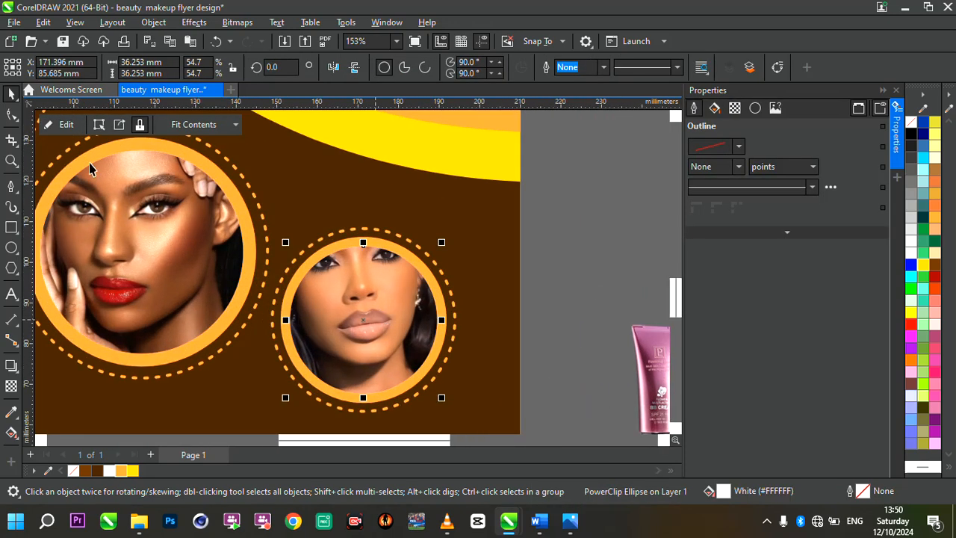
{"action": "left_click", "coordinate": [66, 124]}
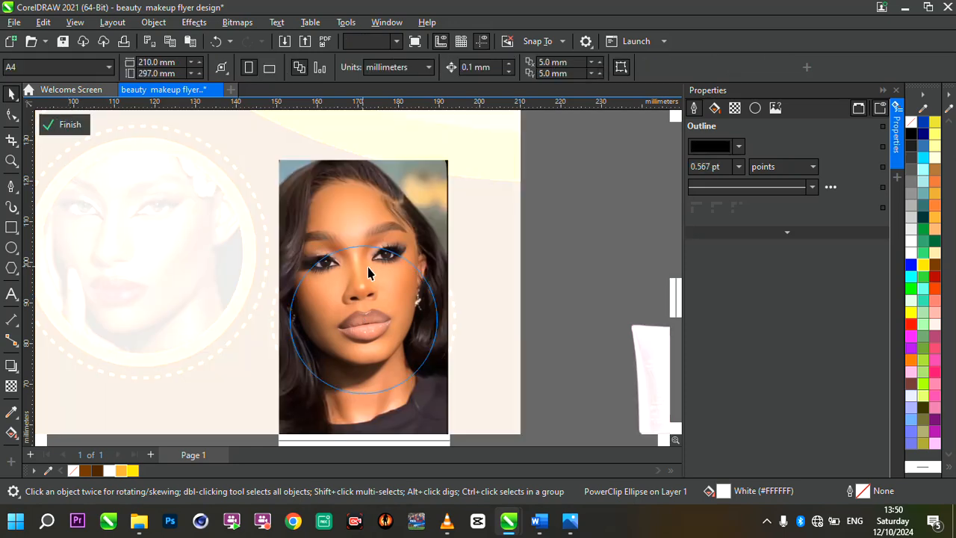
{"action": "left_click", "coordinate": [368, 272]}
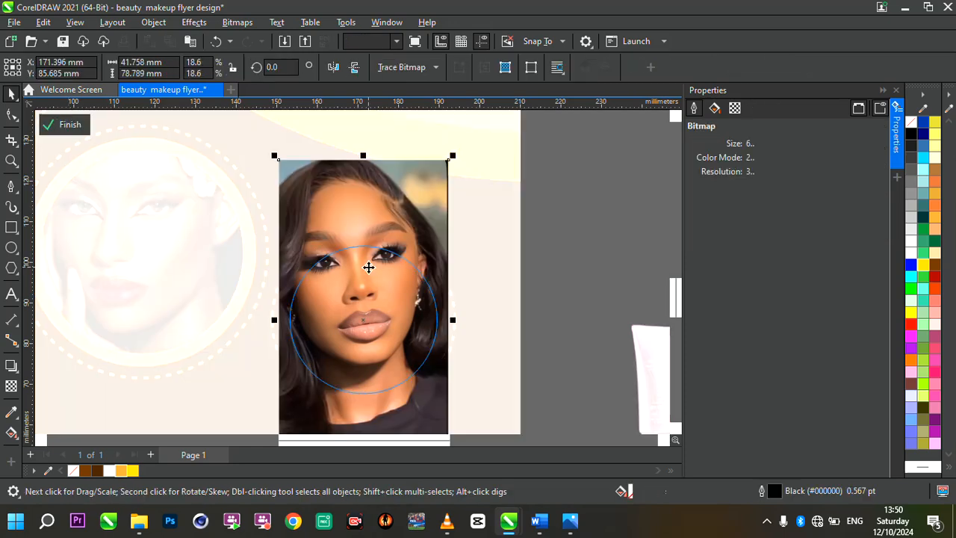
{"action": "left_click_drag", "start_coordinate": [461, 173], "coordinate": [435, 189]}
{"action": "mouse_move", "coordinate": [365, 301]}
{"action": "left_mouse_down"}
{"action": "mouse_move", "coordinate": [384, 312]}
{"action": "mouse_move", "coordinate": [364, 308]}
{"action": "left_mouse_up"}
{"action": "scroll", "coordinate": [380, 306], "scroll_direction": "up", "scroll_amount": 2}
{"action": "scroll", "coordinate": [423, 244], "scroll_direction": "down", "scroll_amount": 1}
Rotate the clipped portrait slightly clockwise to about 356.5° and move it down so the face sits within the circle.
{"action": "left_click", "coordinate": [369, 289]}
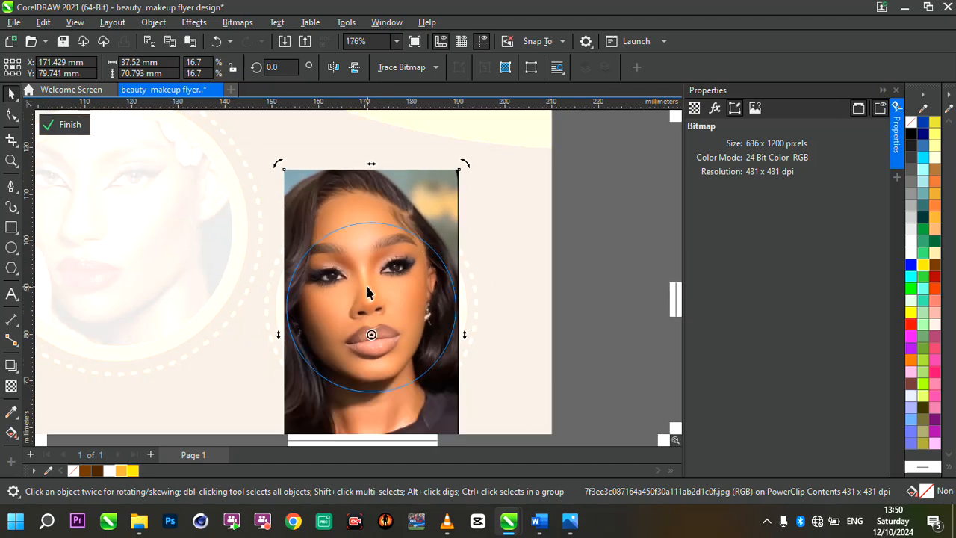
{"action": "left_click_drag", "start_coordinate": [468, 166], "coordinate": [448, 210]}
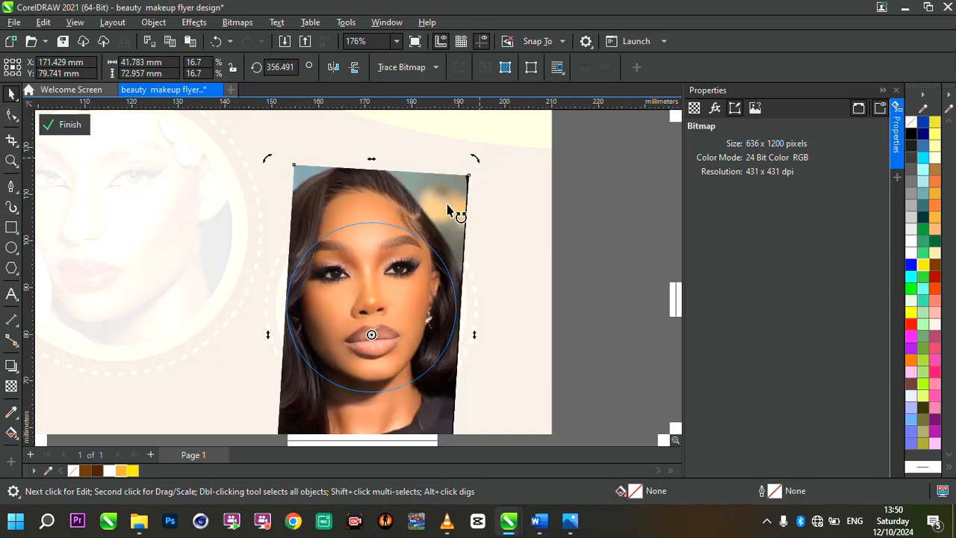
{"action": "left_click", "coordinate": [357, 288]}
{"action": "left_click", "coordinate": [357, 288]}
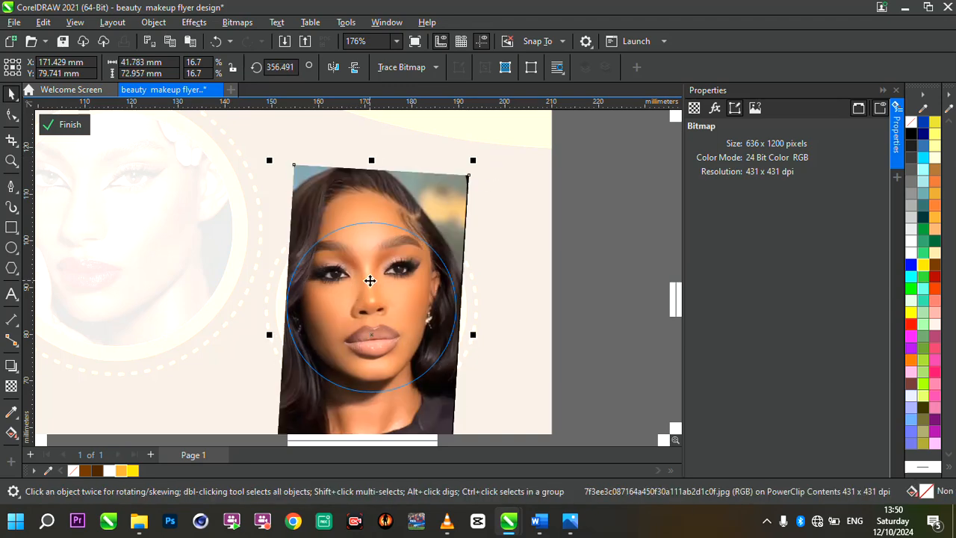
{"action": "left_click_drag", "start_coordinate": [369, 280], "coordinate": [374, 297]}
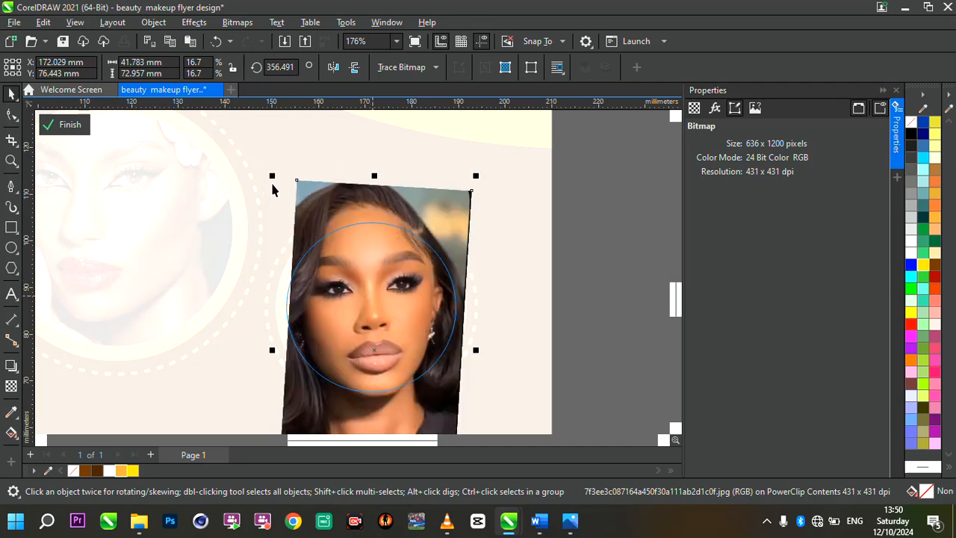
Enlarge the portrait to about 17.5% scale, center the face in the circle, and finish editing the PowerClip contents.
{"action": "mouse_move", "coordinate": [270, 180]}
{"action": "left_mouse_down"}
{"action": "mouse_move", "coordinate": [252, 157]}
{"action": "mouse_move", "coordinate": [262, 164]}
{"action": "left_mouse_up"}
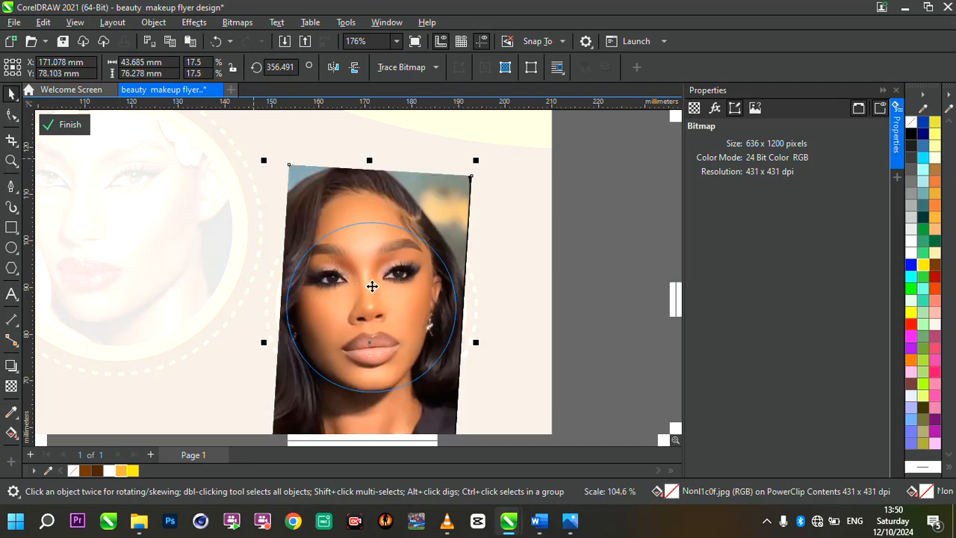
{"action": "left_click_drag", "start_coordinate": [374, 293], "coordinate": [376, 298]}
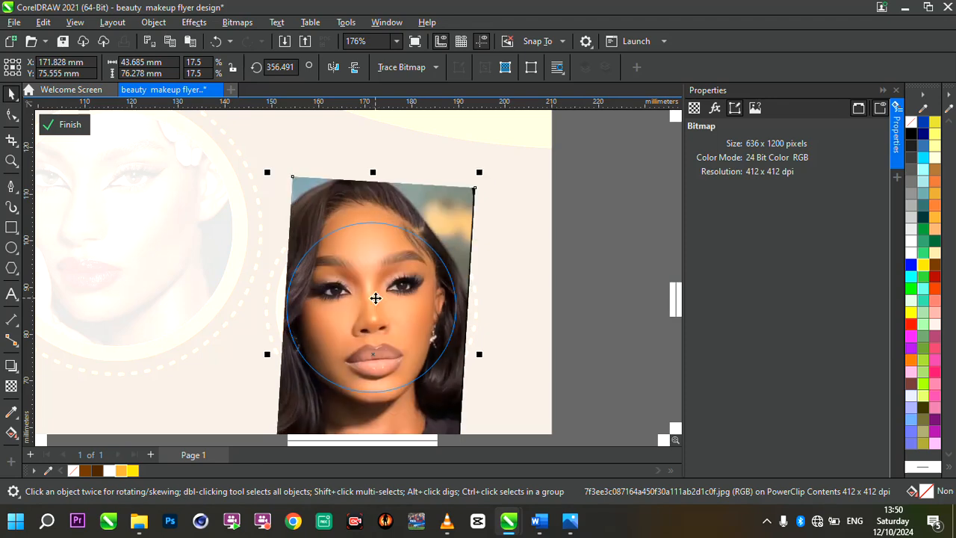
{"action": "left_click", "coordinate": [68, 124]}
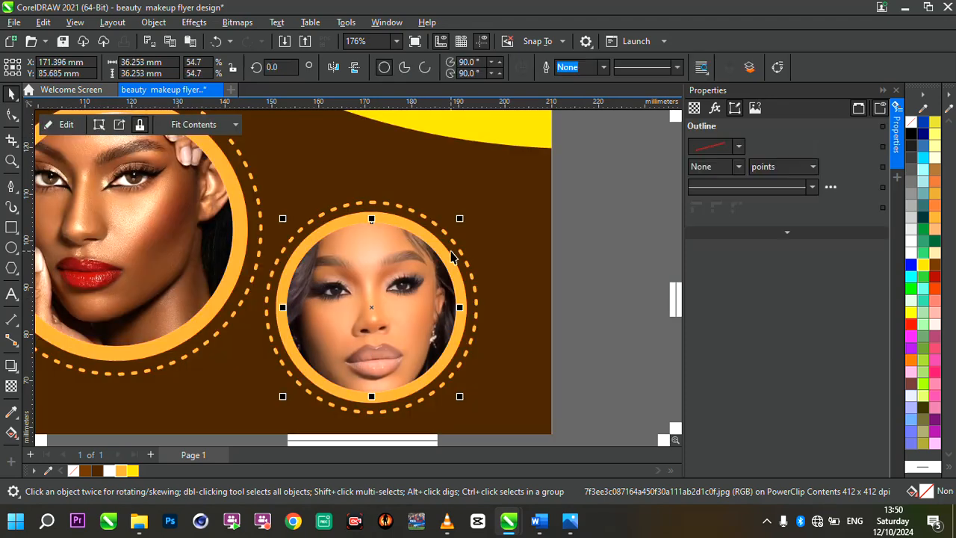
Draw a circle about 125 mm in diameter overlapping the flyer's lower-left corner and extending past the page edges.
{"action": "scroll", "coordinate": [452, 257], "scroll_direction": "down", "scroll_amount": 5}
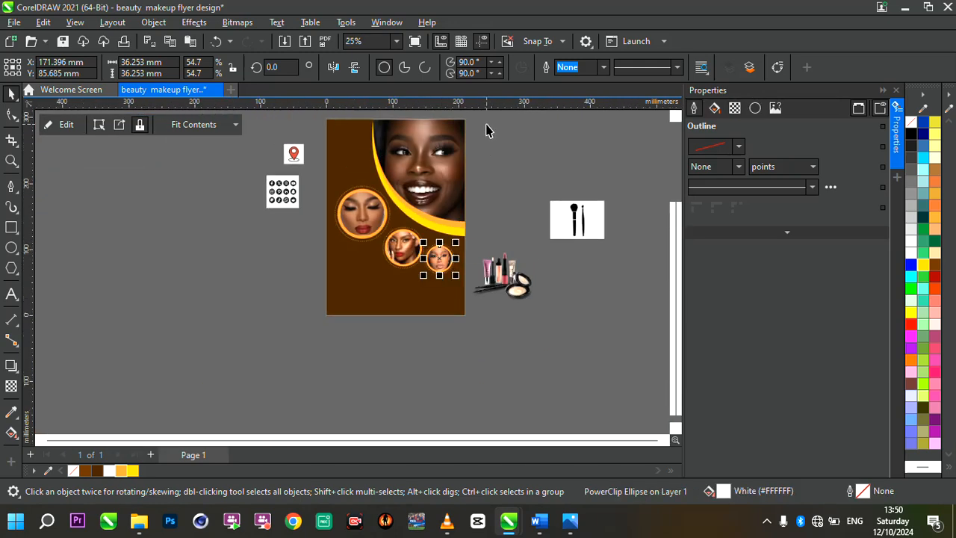
{"action": "scroll", "coordinate": [485, 131], "scroll_direction": "up", "scroll_amount": 1}
{"action": "left_click", "coordinate": [486, 197]}
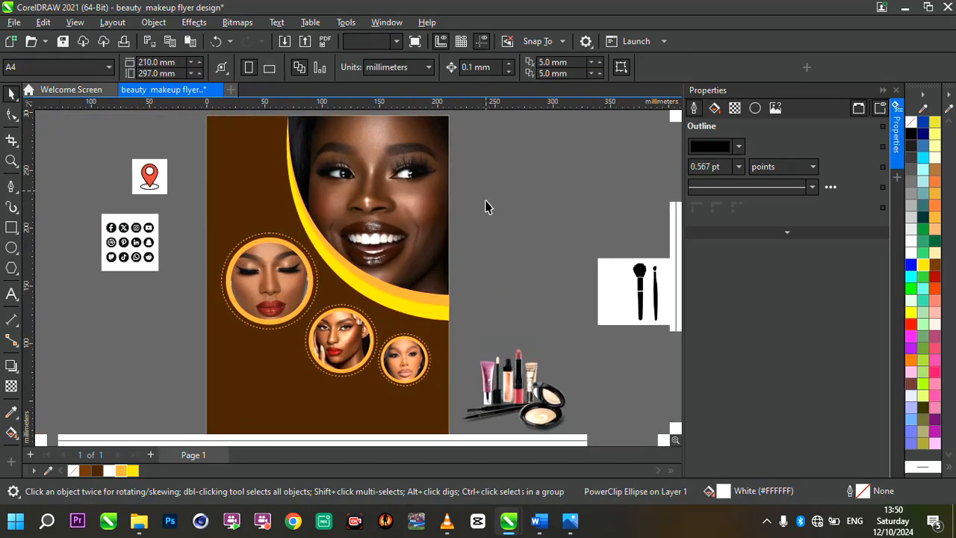
{"action": "scroll", "coordinate": [487, 220], "scroll_direction": "down", "scroll_amount": 1}
{"action": "scroll", "coordinate": [521, 261], "scroll_direction": "up", "scroll_amount": 1}
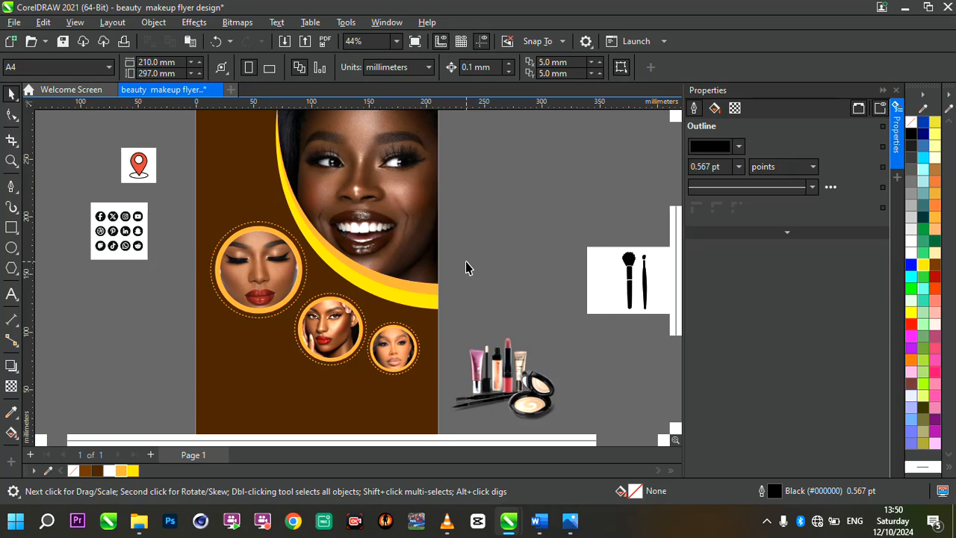
{"action": "scroll", "coordinate": [465, 268], "scroll_direction": "down", "scroll_amount": 1}
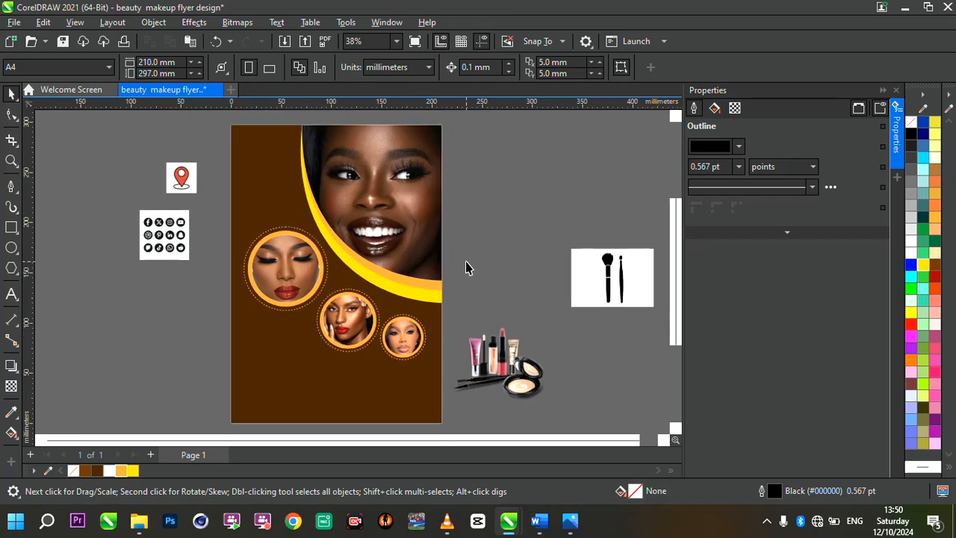
{"action": "left_click", "coordinate": [10, 251]}
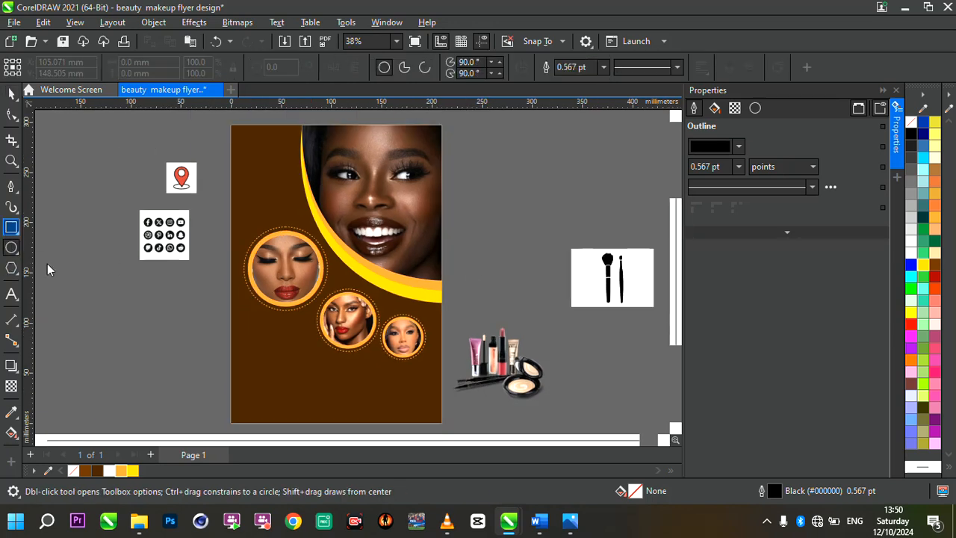
{"action": "left_click_drag", "start_coordinate": [218, 340], "coordinate": [343, 405]}
{"action": "scroll", "coordinate": [274, 256], "scroll_direction": "down", "scroll_amount": 1}
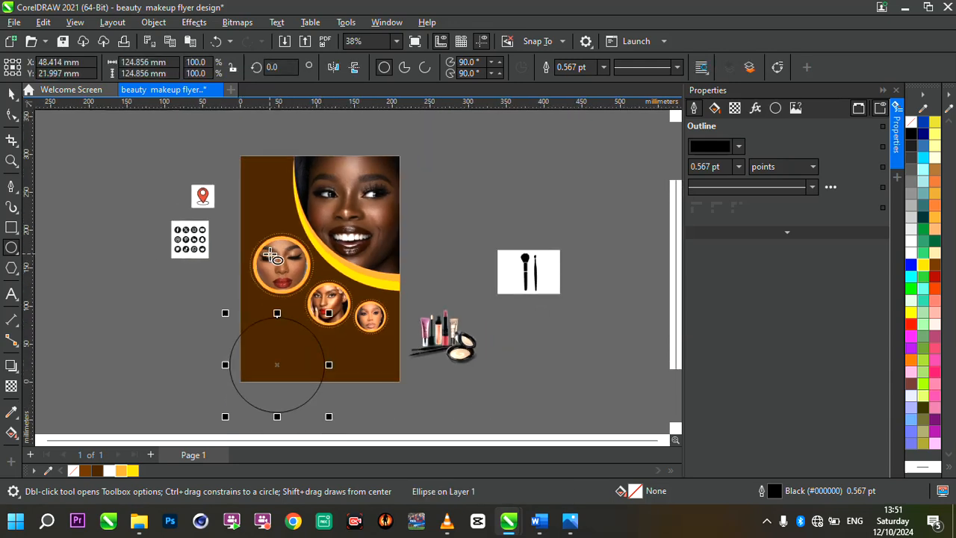
{"action": "scroll", "coordinate": [277, 336], "scroll_direction": "up", "scroll_amount": 2}
{"action": "left_click_drag", "start_coordinate": [285, 403], "coordinate": [273, 402]}
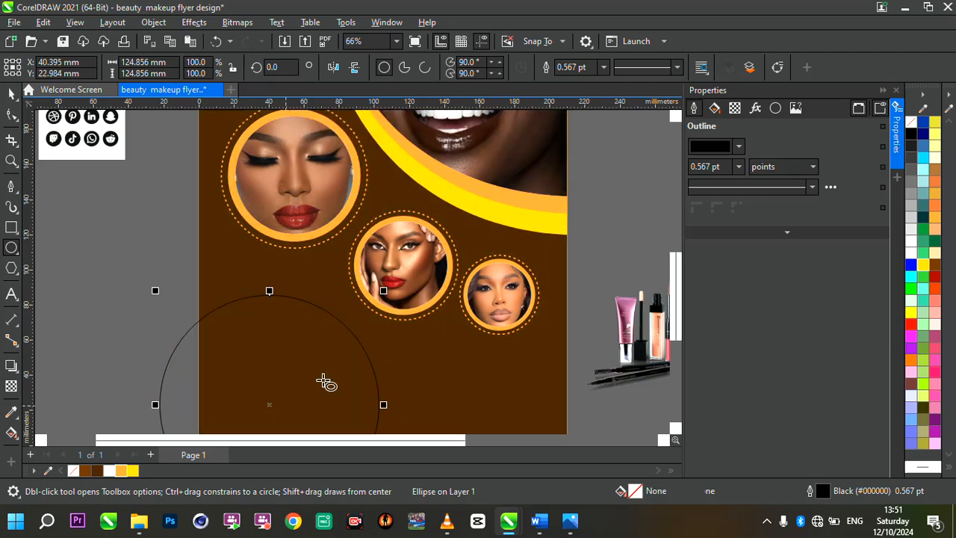
Fill the corner circle with Sand (#FFCC99) and remove its outline.
{"action": "left_click", "coordinate": [939, 255]}
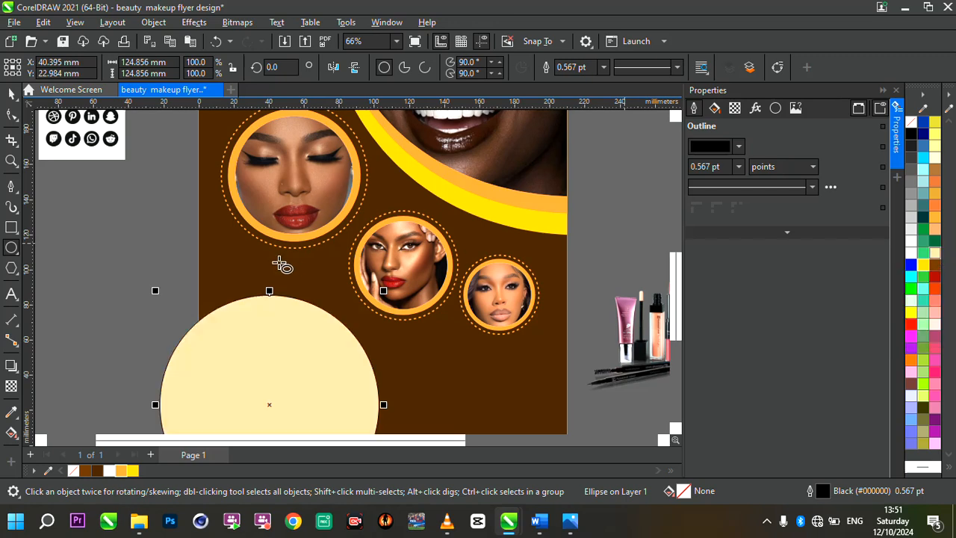
{"action": "left_click", "coordinate": [605, 67]}
{"action": "left_click", "coordinate": [571, 77]}
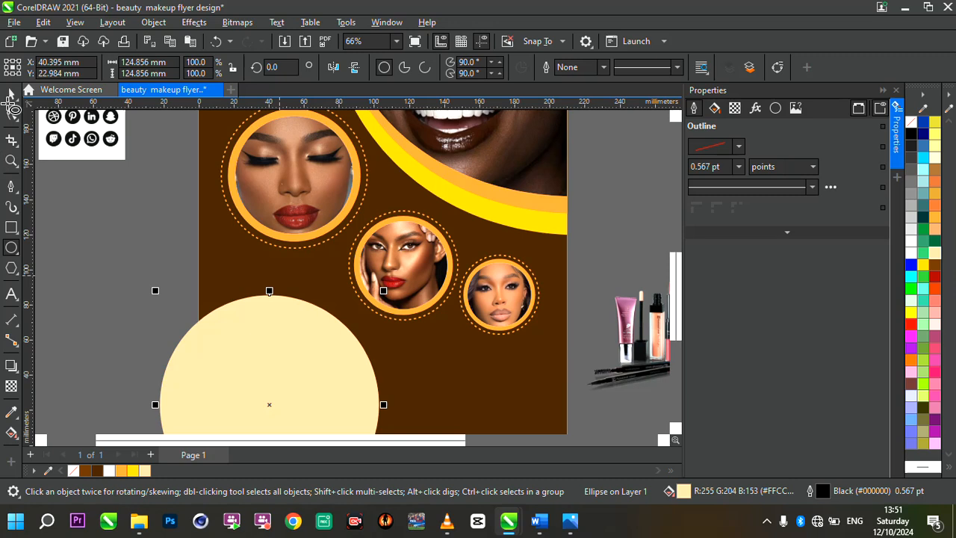
Duplicate the sand circle, align the copy over the original, and fill it with Light Orange (#FF9933).
{"action": "left_click", "coordinate": [12, 97]}
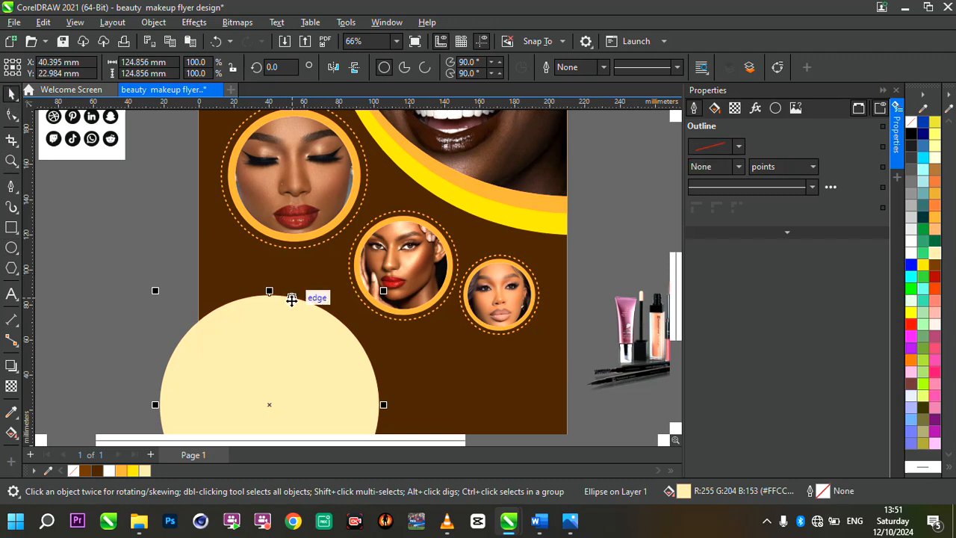
{"action": "key", "text": "ctrl+d"}
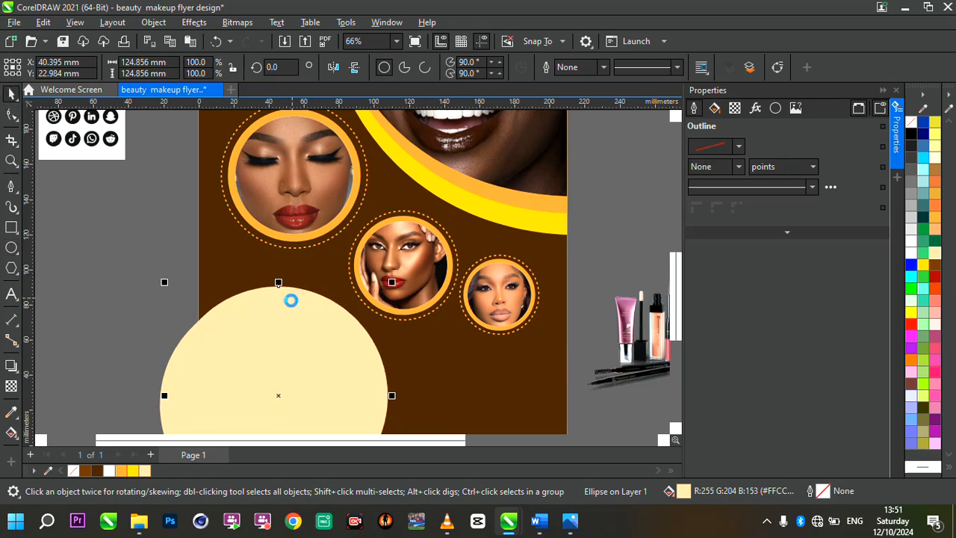
{"action": "left_click_drag", "start_coordinate": [291, 301], "coordinate": [282, 308]}
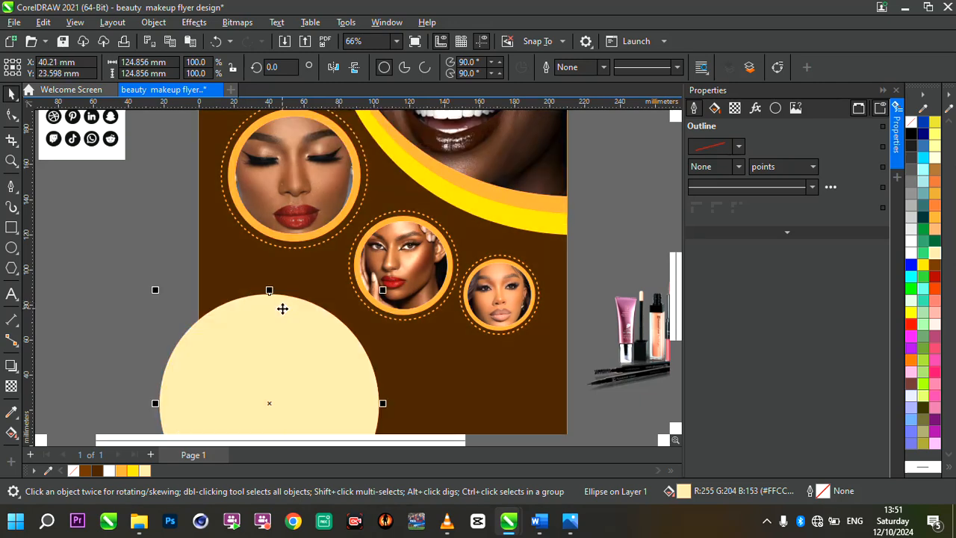
{"action": "scroll", "coordinate": [282, 308], "scroll_direction": "down", "scroll_amount": 1}
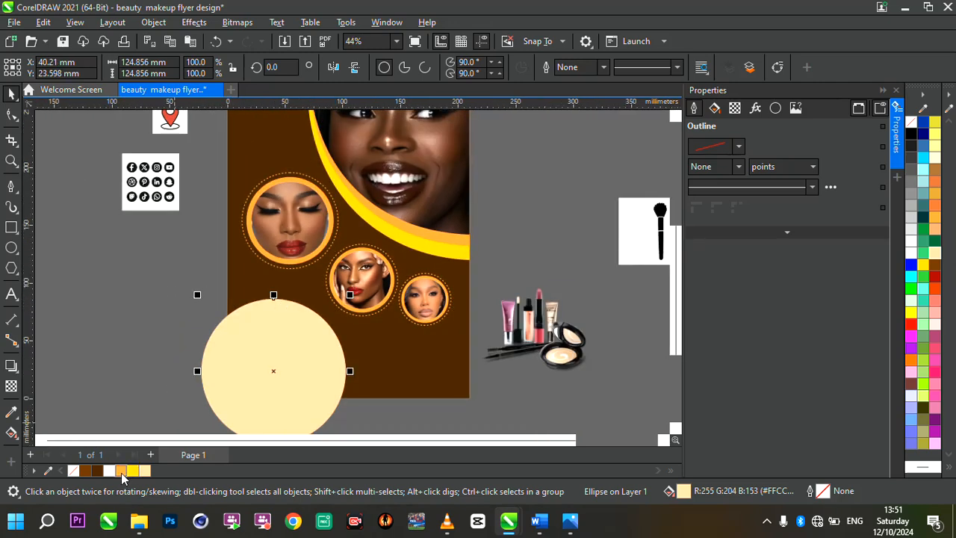
{"action": "left_click", "coordinate": [121, 471]}
Send the orange circle behind the sand circle and offset it about 5 mm to the right so a crescent edge shows.
{"action": "scroll", "coordinate": [309, 334], "scroll_direction": "up", "scroll_amount": 1}
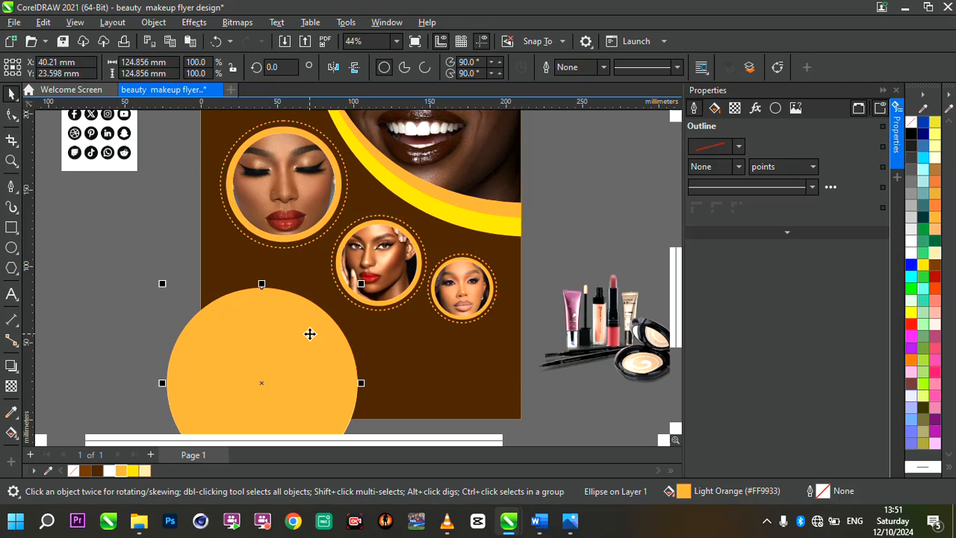
{"action": "key", "text": "shift+Page_Down"}
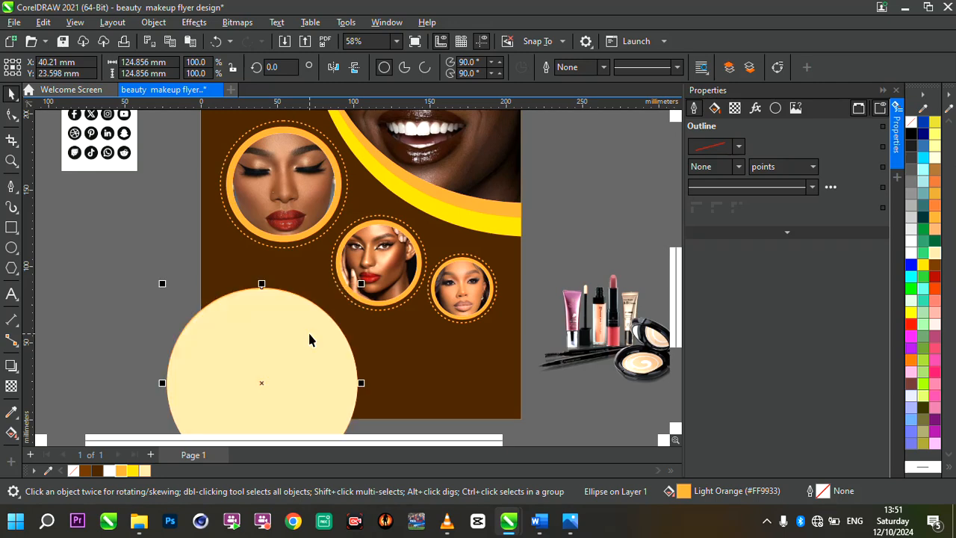
{"action": "left_click_drag", "start_coordinate": [261, 384], "coordinate": [269, 384]}
{"action": "scroll", "coordinate": [399, 306], "scroll_direction": "down", "scroll_amount": 2}
{"action": "scroll", "coordinate": [297, 316], "scroll_direction": "up", "scroll_amount": 3}
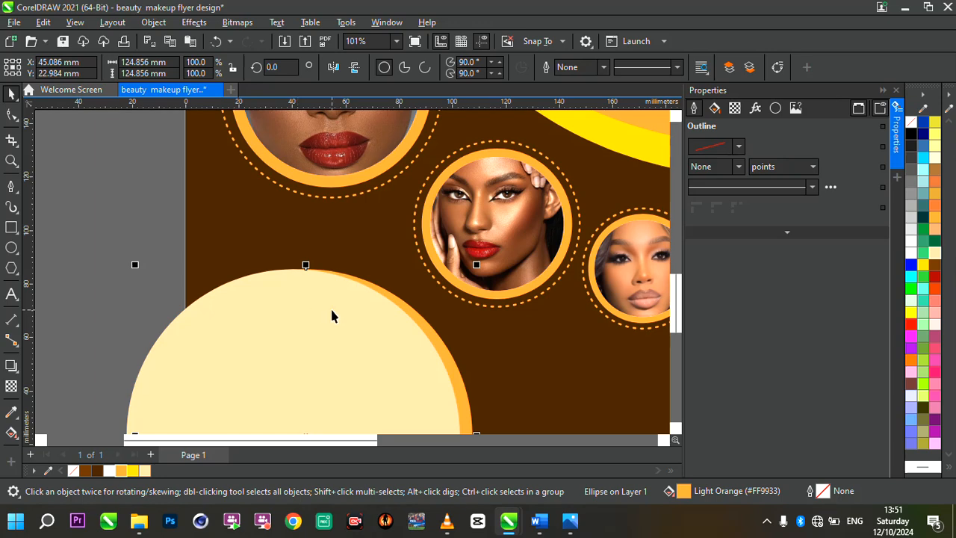
Move the sand circle down about 1 mm to refine the orange crescent along its upper edge.
{"action": "left_click", "coordinate": [332, 311]}
{"action": "left_click", "coordinate": [332, 311]}
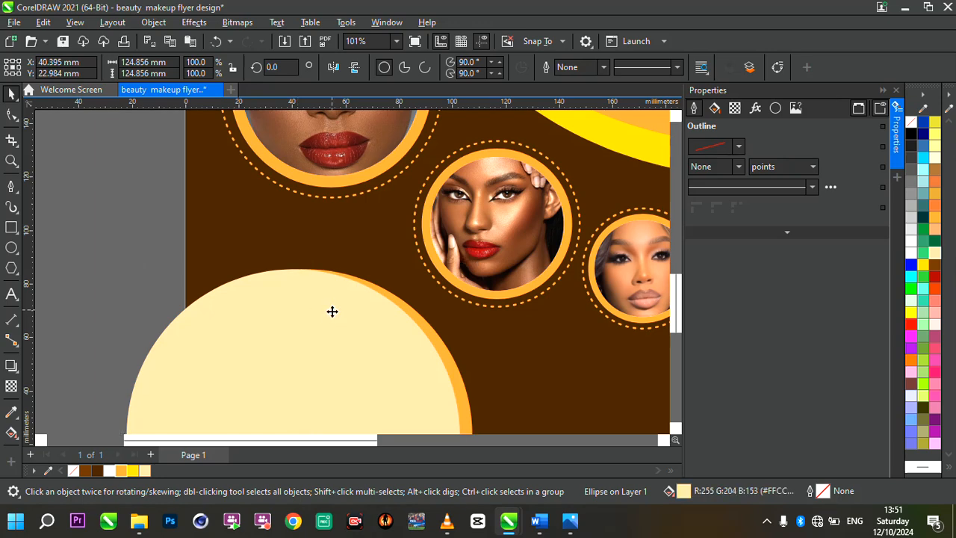
{"action": "mouse_move", "coordinate": [331, 309]}
{"action": "left_mouse_down"}
{"action": "mouse_move", "coordinate": [333, 320]}
{"action": "mouse_move", "coordinate": [332, 313]}
{"action": "left_mouse_up"}
{"action": "scroll", "coordinate": [353, 276], "scroll_direction": "down", "scroll_amount": 4}
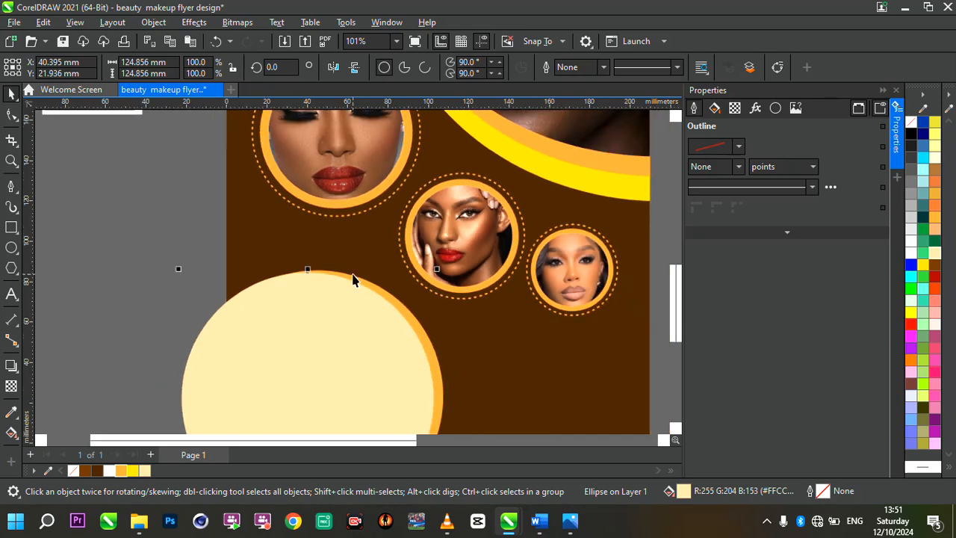
{"action": "scroll", "coordinate": [369, 303], "scroll_direction": "up", "scroll_amount": 3}
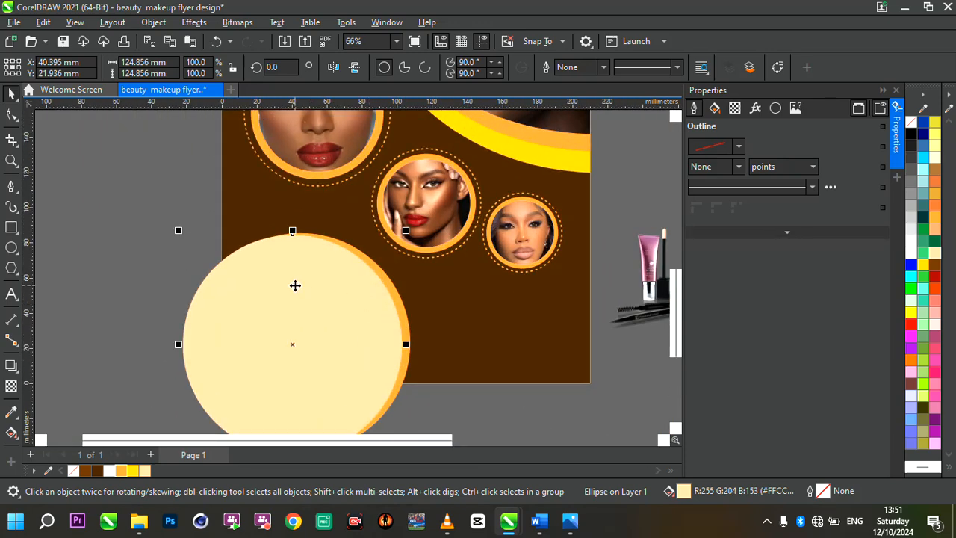
{"action": "scroll", "coordinate": [295, 285], "scroll_direction": "up", "scroll_amount": 2}
{"action": "scroll", "coordinate": [437, 302], "scroll_direction": "down", "scroll_amount": 4}
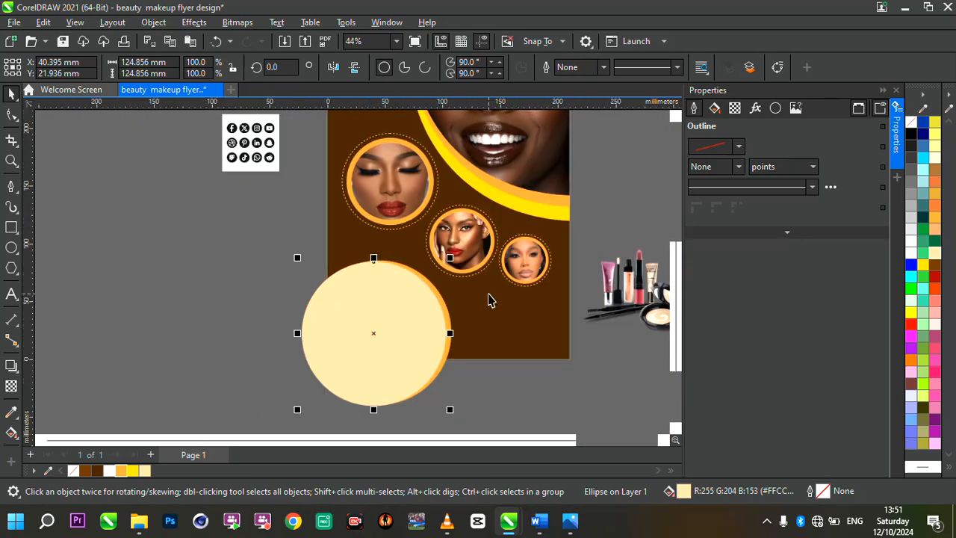
{"action": "scroll", "coordinate": [490, 300], "scroll_direction": "up", "scroll_amount": 1}
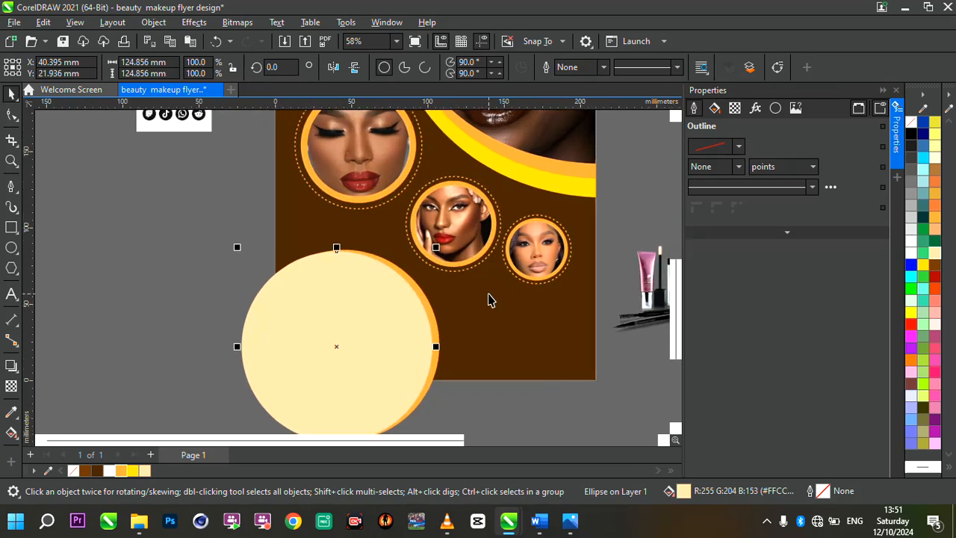
Place a copy of the sand circle on the empty area beside the flyer's left edge.
{"action": "key", "text": "Up"}
{"action": "key", "text": "Right"}
{"action": "left_click_drag", "start_coordinate": [342, 325], "coordinate": [156, 236]}
{"action": "scroll", "coordinate": [73, 177], "scroll_direction": "up", "scroll_amount": 3}
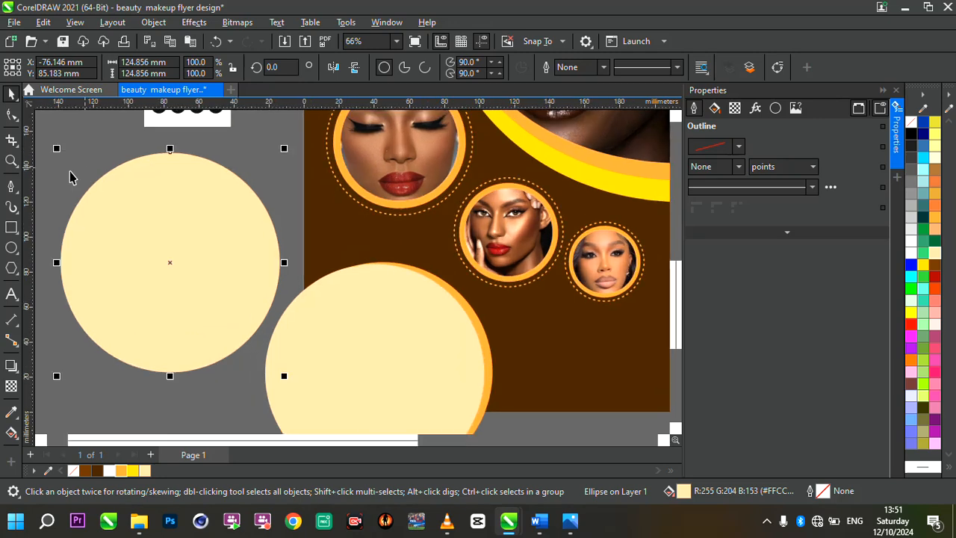
Place a copy of the sand circle beside the page about 2 mm left and down, and fill it dark brown (#422100).
{"action": "scroll", "coordinate": [47, 178], "scroll_direction": "down", "scroll_amount": 2}
{"action": "scroll", "coordinate": [290, 253], "scroll_direction": "down", "scroll_amount": 1}
{"action": "scroll", "coordinate": [289, 253], "scroll_direction": "up", "scroll_amount": 1}
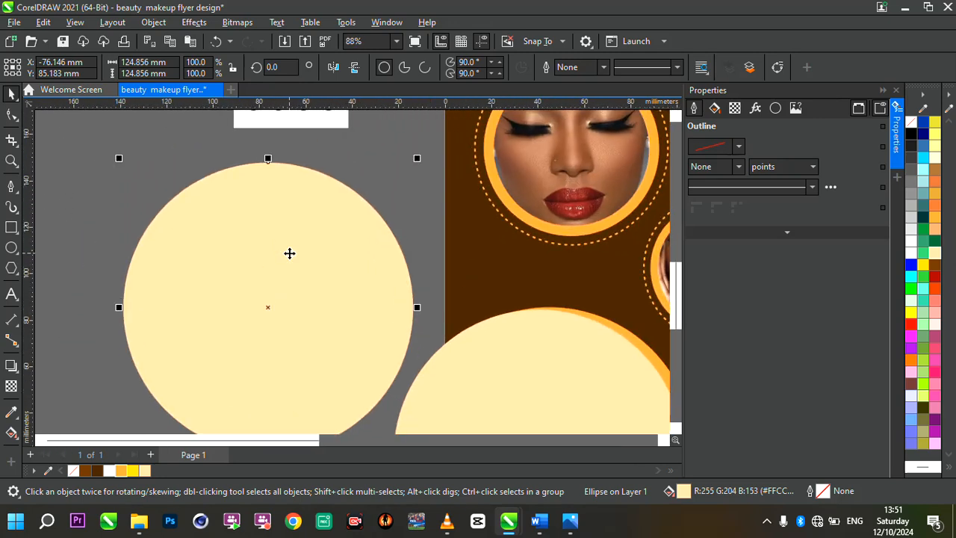
{"action": "left_click", "coordinate": [413, 175]}
{"action": "left_click", "coordinate": [337, 207]}
{"action": "mouse_move", "coordinate": [333, 210]}
{"action": "left_mouse_down"}
{"action": "mouse_move", "coordinate": [334, 222]}
{"action": "mouse_move", "coordinate": [331, 215]}
{"action": "left_mouse_up"}
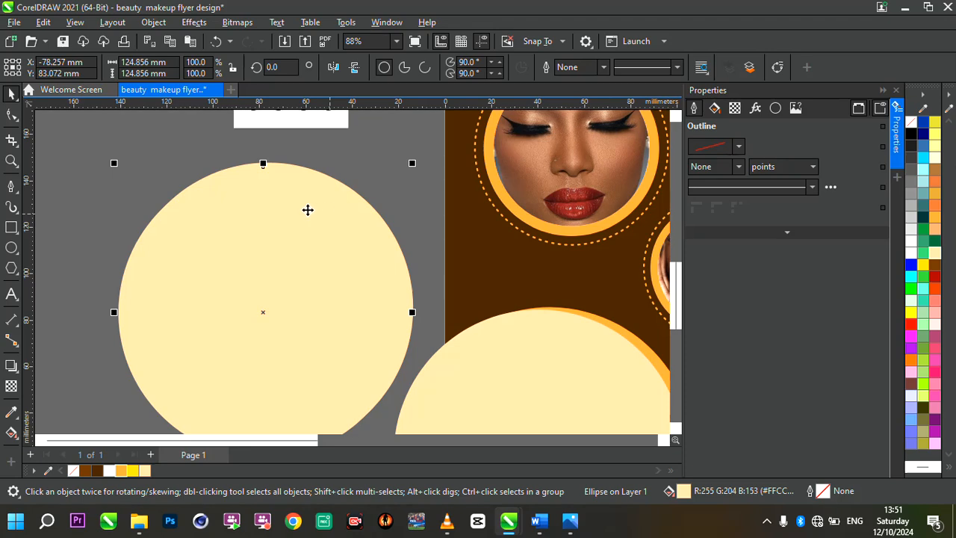
{"action": "left_click", "coordinate": [133, 471]}
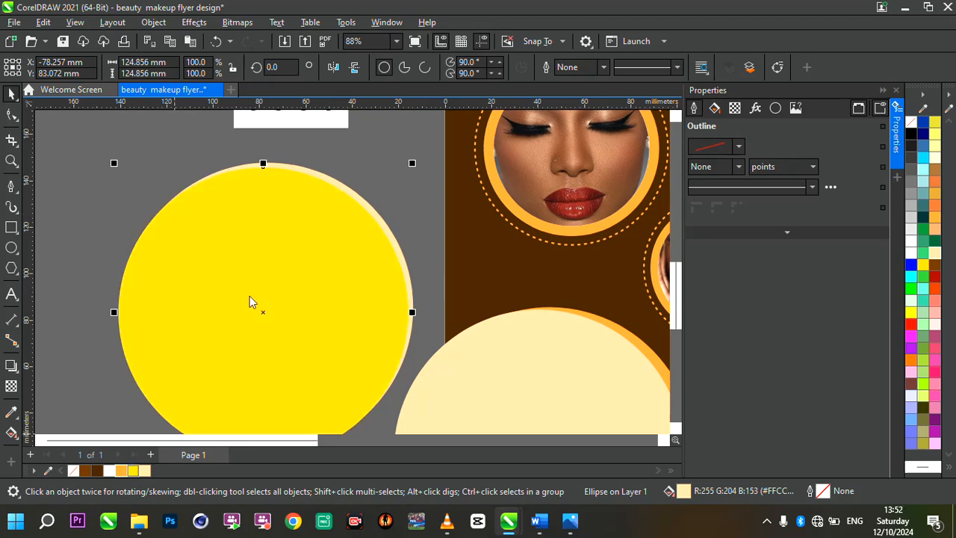
{"action": "scroll", "coordinate": [250, 296], "scroll_direction": "down", "scroll_amount": 2}
{"action": "left_click", "coordinate": [96, 471]}
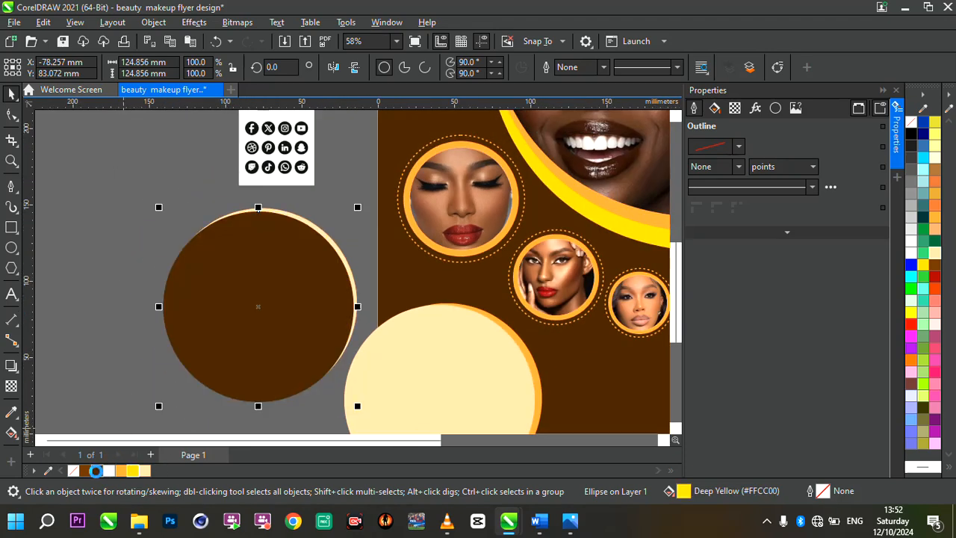
Enlarge the brown circle to about 132.6 mm and offset it down and left so a sand crescent shows.
{"action": "left_click_drag", "start_coordinate": [283, 250], "coordinate": [283, 251]}
{"action": "left_click_drag", "start_coordinate": [158, 208], "coordinate": [139, 193]}
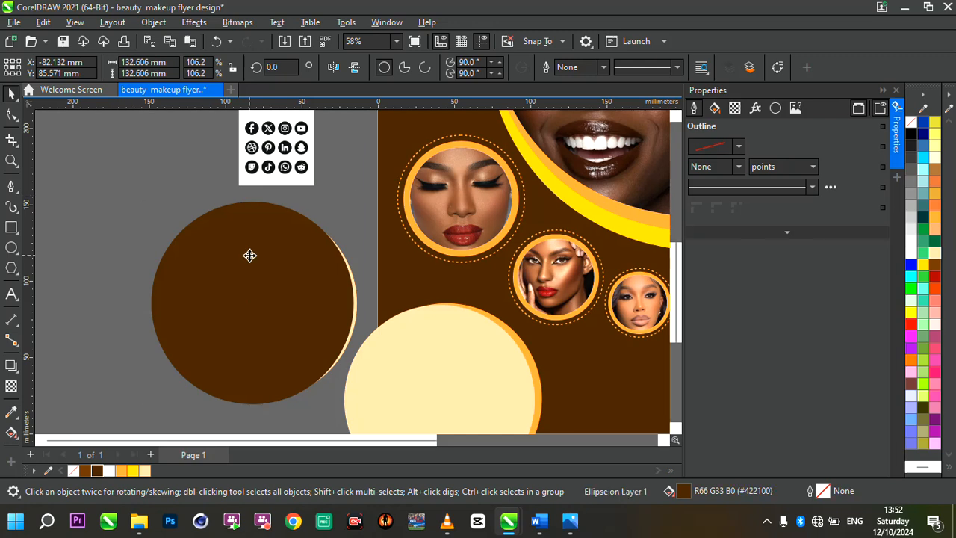
{"action": "left_click_drag", "start_coordinate": [250, 255], "coordinate": [249, 267]}
Trim the sand circle with the brown circle and delete the brown circle, leaving only the sand crescent.
{"action": "left_click_drag", "start_coordinate": [109, 186], "coordinate": [398, 412]}
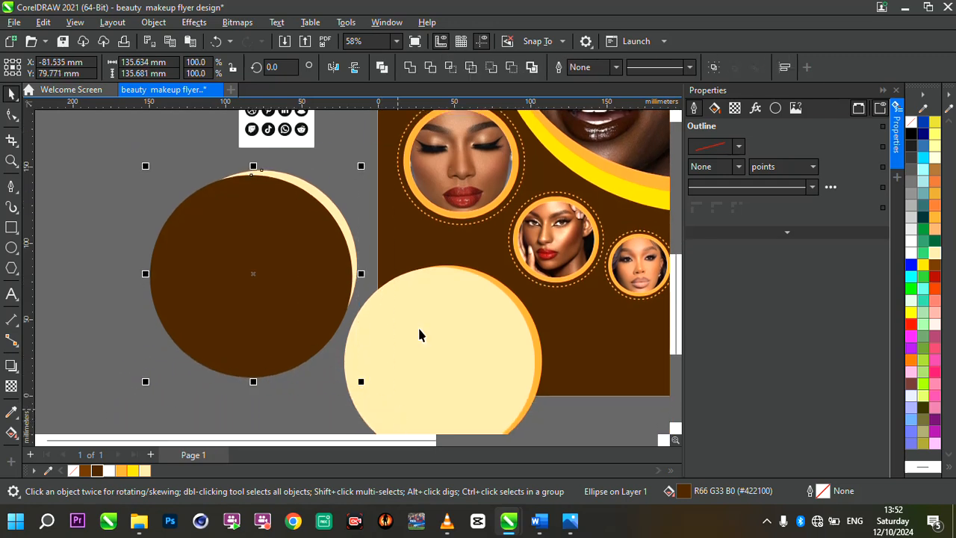
{"action": "left_click", "coordinate": [429, 69]}
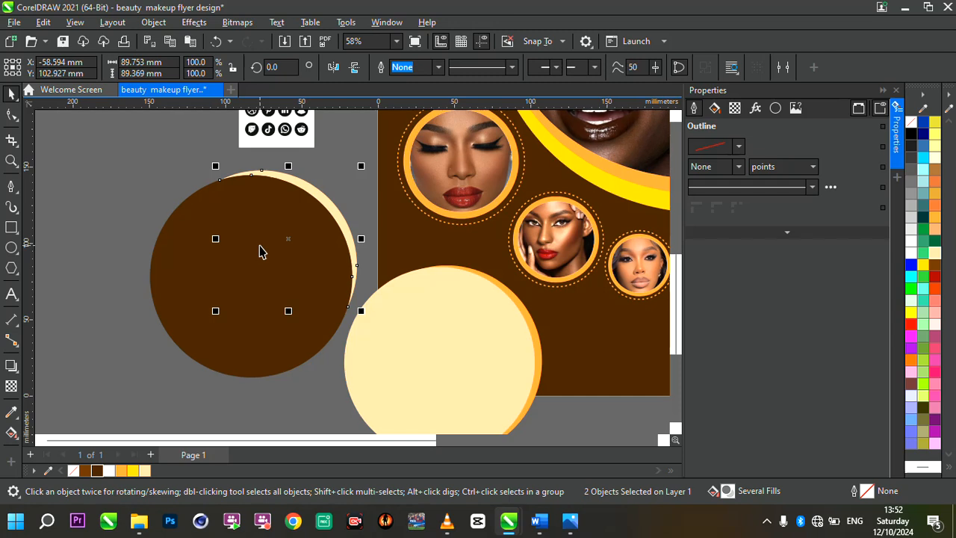
{"action": "left_click", "coordinate": [217, 247]}
{"action": "key", "text": "Delete"}
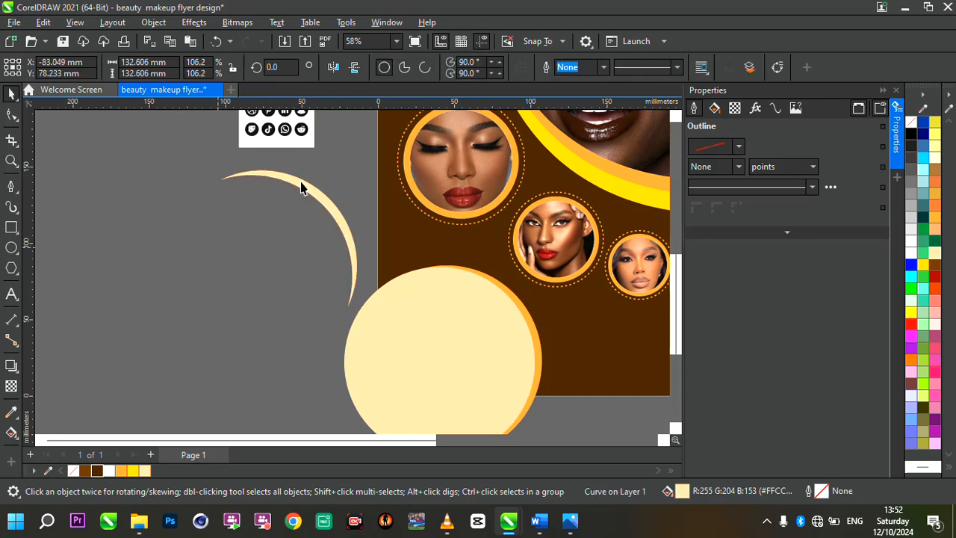
Move the sand crescent onto the flyer, just outside the orange edge of the lower-left circle.
{"action": "left_click", "coordinate": [302, 185]}
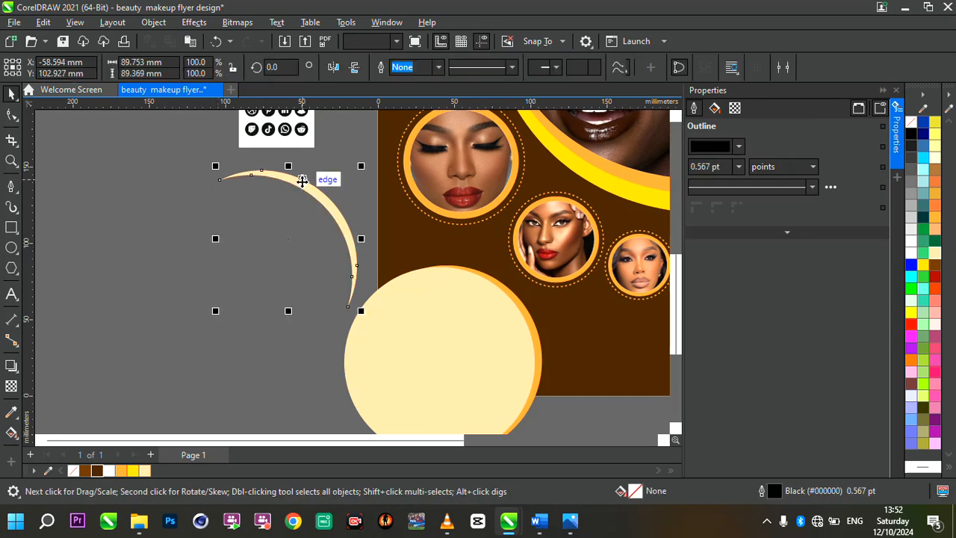
{"action": "left_click_drag", "start_coordinate": [526, 286], "coordinate": [502, 271]}
{"action": "scroll", "coordinate": [542, 301], "scroll_direction": "down", "scroll_amount": 2}
{"action": "scroll", "coordinate": [540, 296], "scroll_direction": "down", "scroll_amount": 1}
{"action": "scroll", "coordinate": [628, 277], "scroll_direction": "up", "scroll_amount": 3}
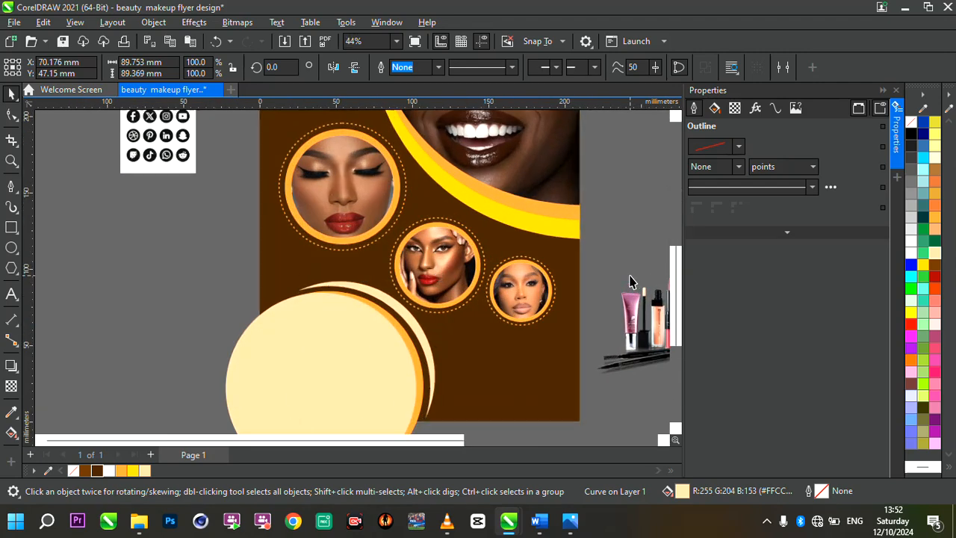
{"action": "scroll", "coordinate": [434, 346], "scroll_direction": "up", "scroll_amount": 1}
{"action": "scroll", "coordinate": [427, 337], "scroll_direction": "down", "scroll_amount": 3}
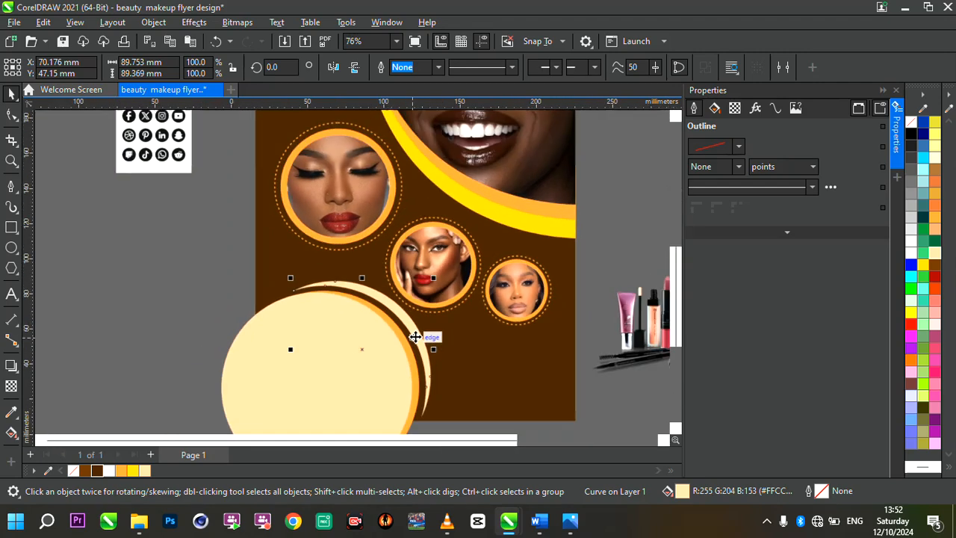
Try enlarging the crescent to about 101.5 mm wide and reshaping its upper-left tip around the circle.
{"action": "left_click_drag", "start_coordinate": [431, 404], "coordinate": [445, 415]}
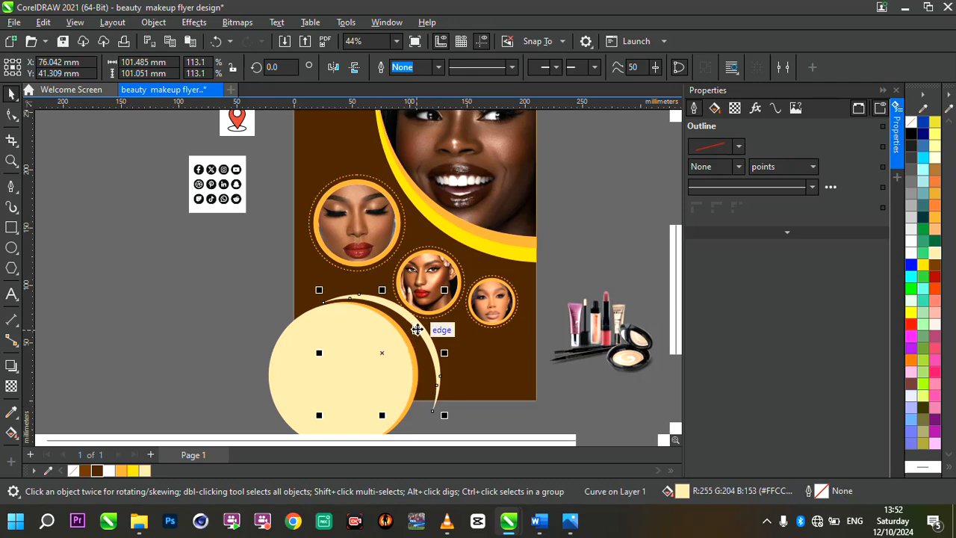
{"action": "left_click_drag", "start_coordinate": [412, 333], "coordinate": [423, 287]}
{"action": "scroll", "coordinate": [405, 333], "scroll_direction": "up", "scroll_amount": 1}
{"action": "scroll", "coordinate": [403, 330], "scroll_direction": "up", "scroll_amount": 3}
{"action": "key", "text": "F10"}
{"action": "scroll", "coordinate": [423, 287], "scroll_direction": "down", "scroll_amount": 2}
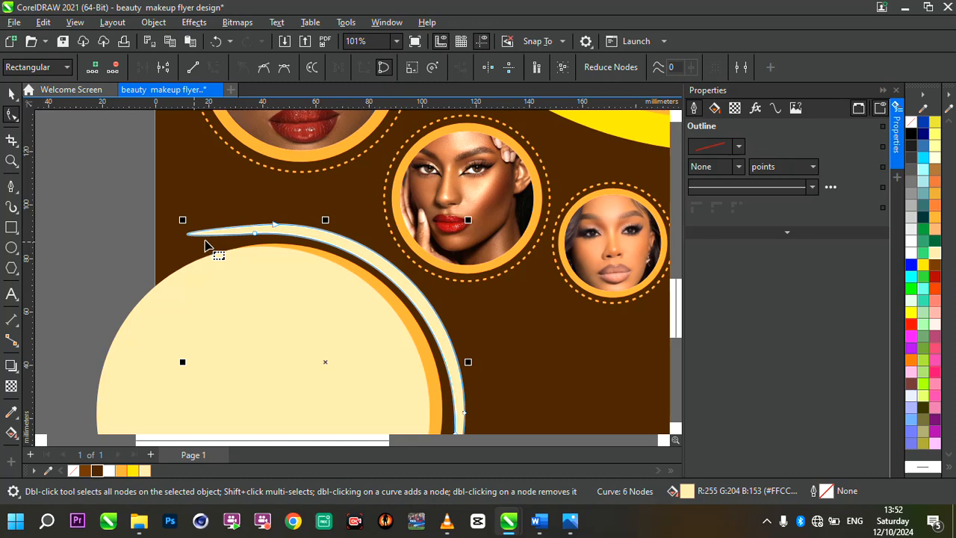
Undo the crescent's tip reshaping, nudges and enlargement.
{"action": "key", "text": "Delete"}
{"action": "key", "text": "ctrl+z"}
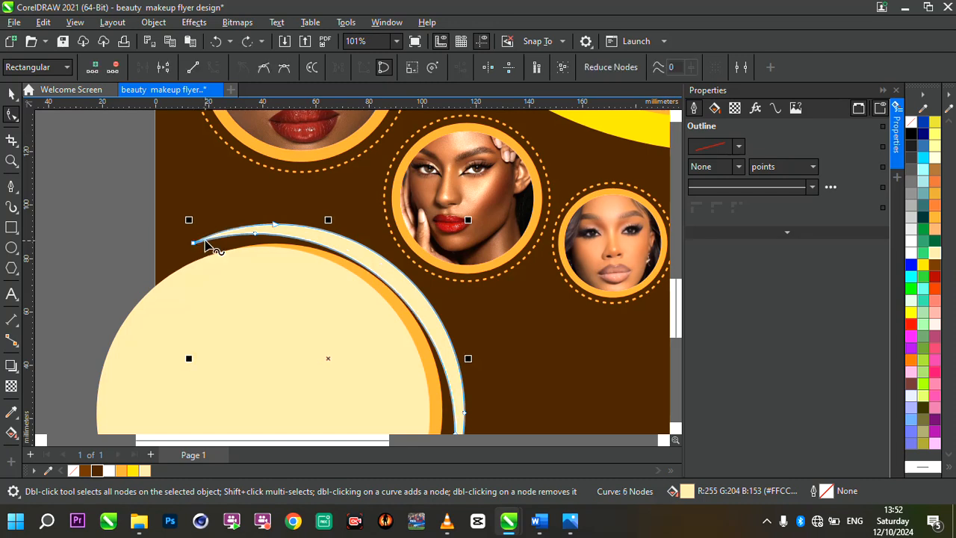
{"action": "key", "text": "Down"}
{"action": "key", "text": "Down"}
{"action": "key", "text": "Down"}
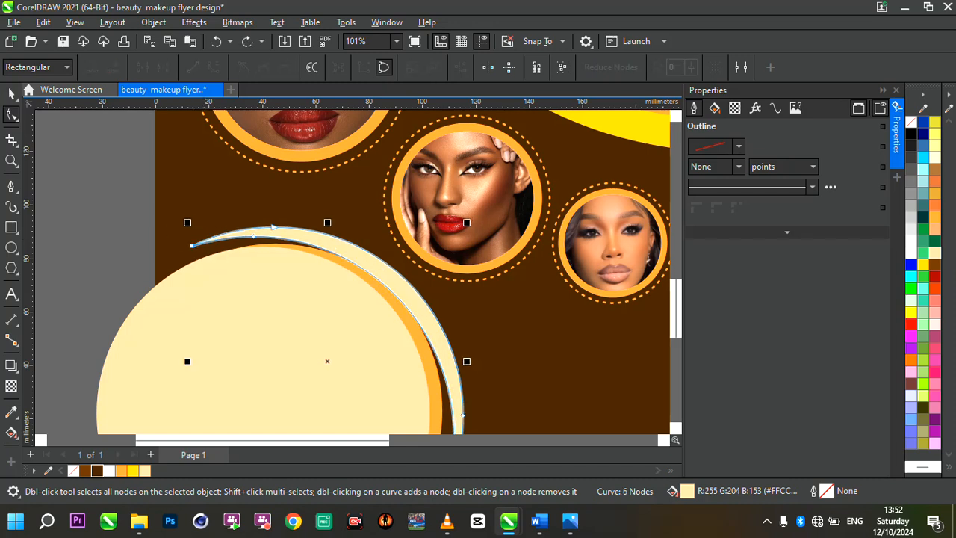
{"action": "key", "text": "Right"}
{"action": "key", "text": "ctrl+z"}
{"action": "key", "text": "ctrl+z"}
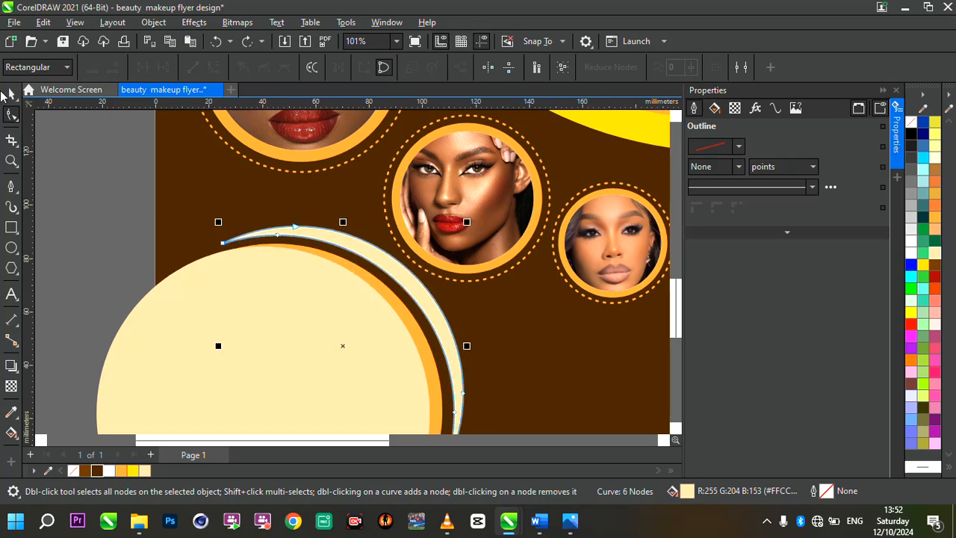
{"action": "left_click", "coordinate": [9, 92]}
Group the sand circle, orange circle and crescent, and PowerClip the group inside the flyer's brown background.
{"action": "scroll", "coordinate": [390, 276], "scroll_direction": "down", "scroll_amount": 4}
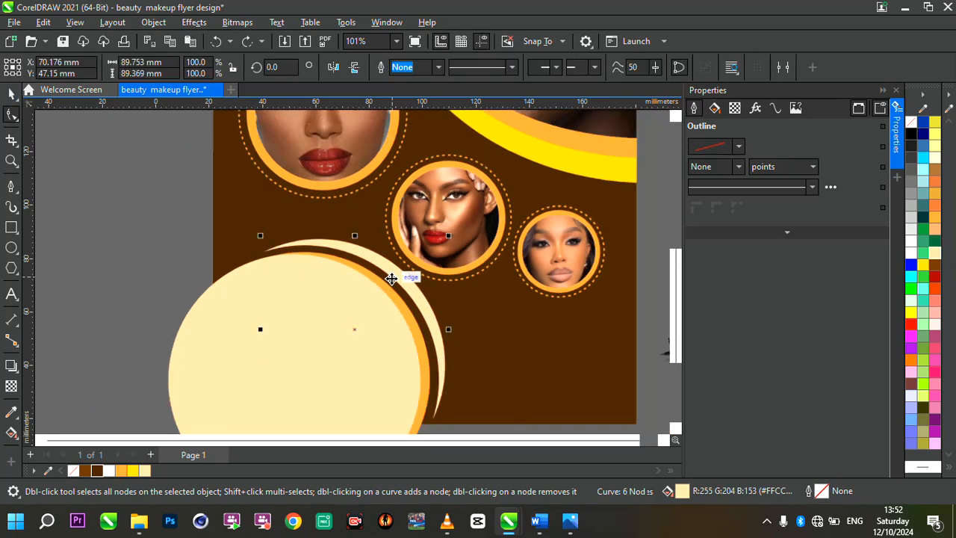
{"action": "scroll", "coordinate": [485, 301], "scroll_direction": "up", "scroll_amount": 1}
{"action": "left_click_drag", "start_coordinate": [196, 239], "coordinate": [396, 409]}
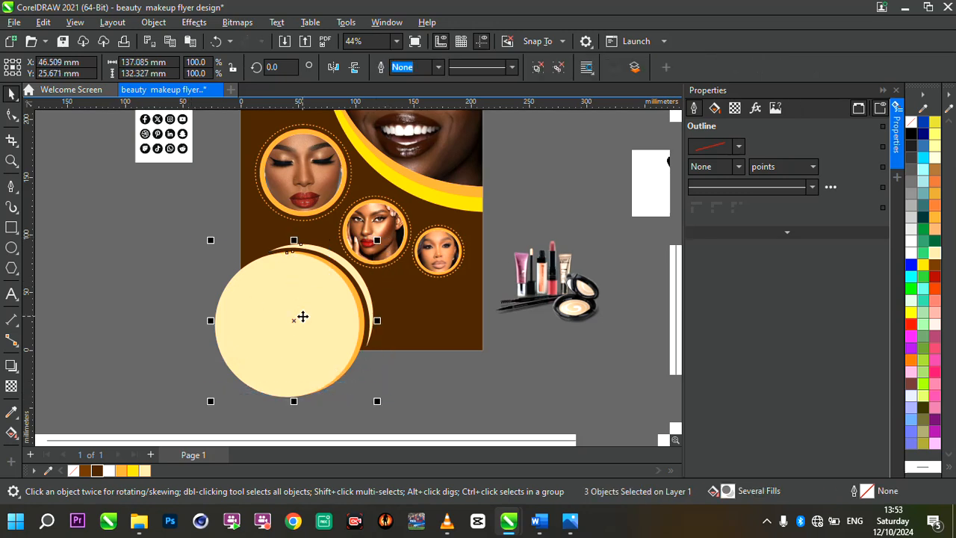
{"action": "key", "text": "ctrl+g"}
{"action": "right_click", "coordinate": [302, 317]}
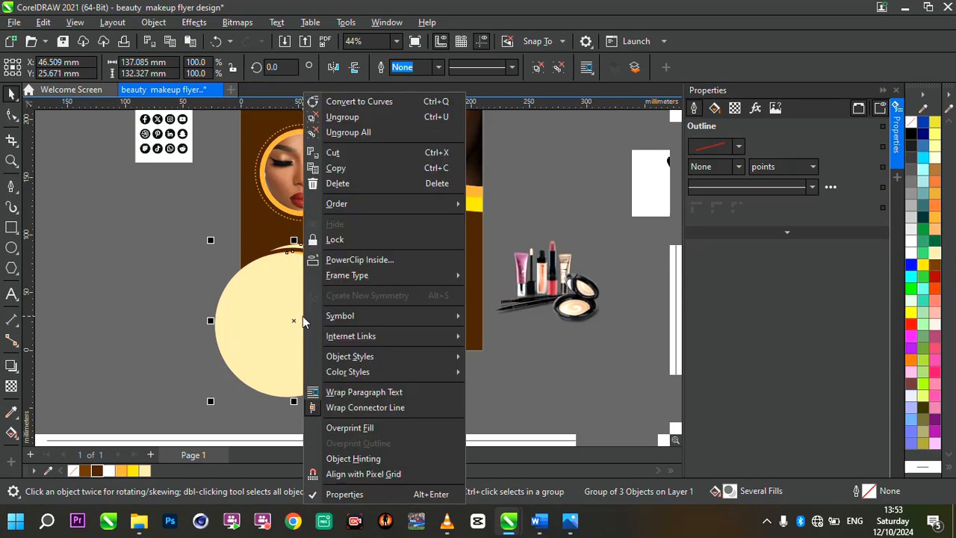
{"action": "left_click", "coordinate": [408, 260]}
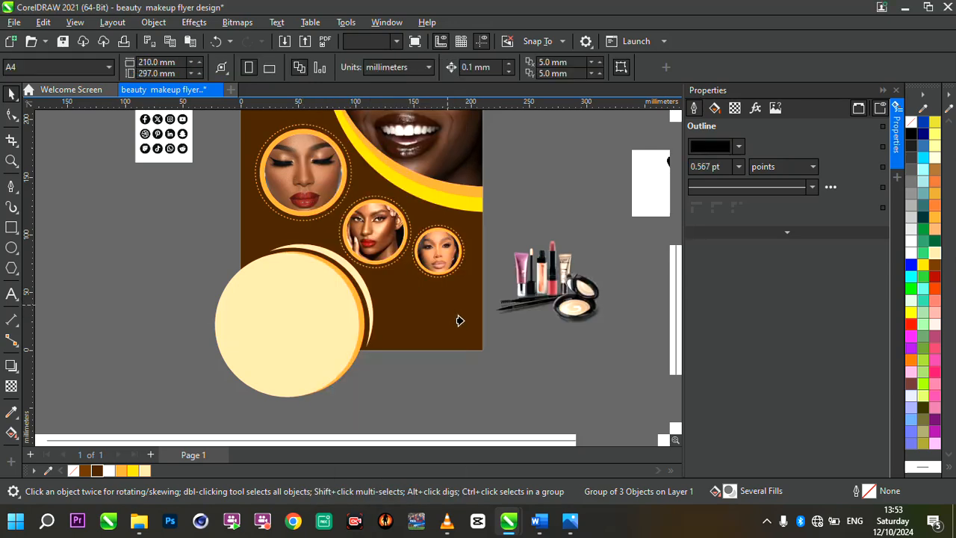
{"action": "left_click", "coordinate": [460, 321]}
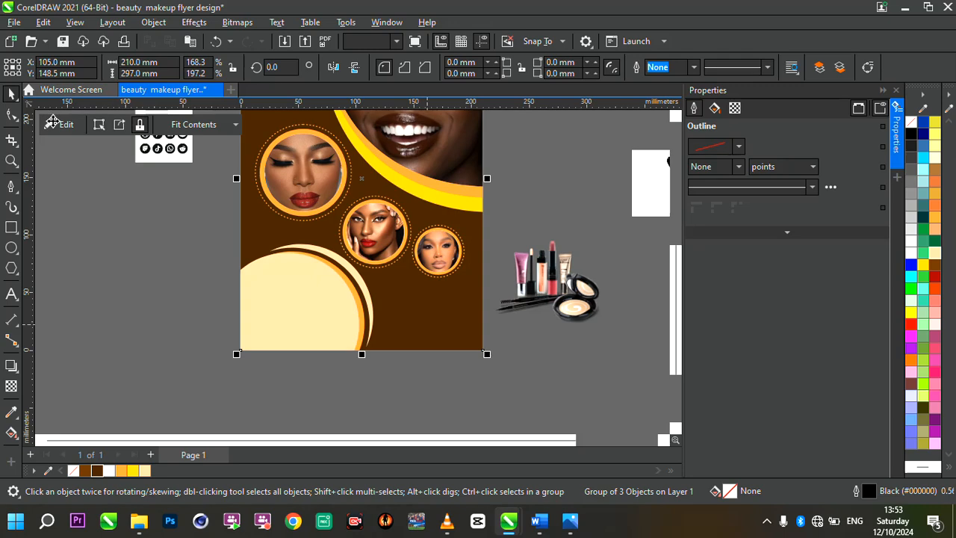
Edit the background's PowerClip contents to shift the circle group about 13 mm down and 4 mm left.
{"action": "left_click", "coordinate": [59, 124]}
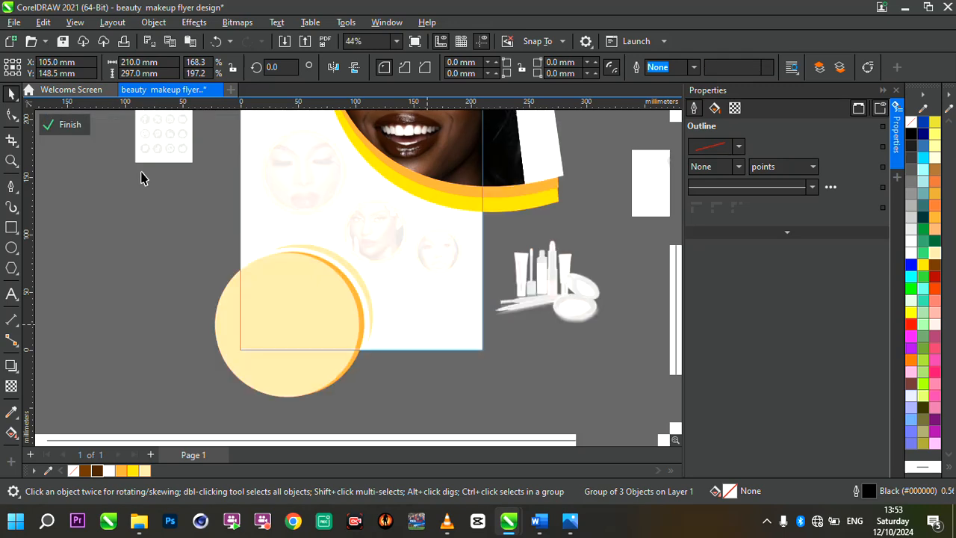
{"action": "left_click", "coordinate": [312, 310]}
{"action": "left_click_drag", "start_coordinate": [312, 307], "coordinate": [308, 322]}
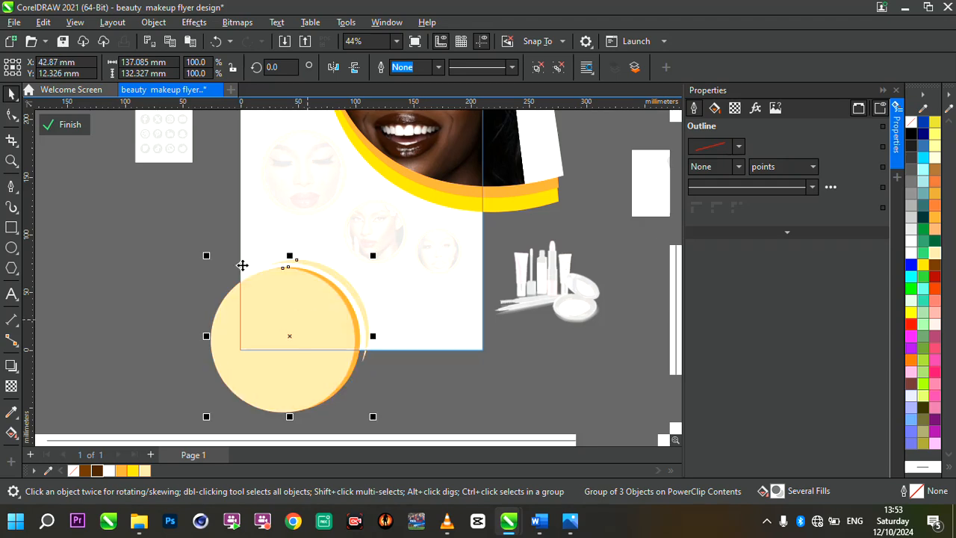
{"action": "left_click", "coordinate": [67, 125]}
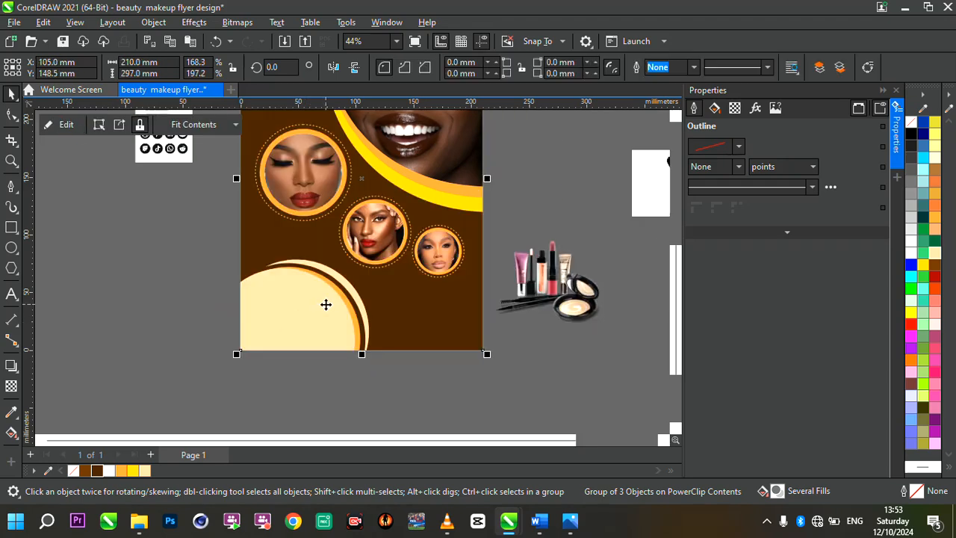
Try to move the makeup products image onto the flyer, and undo the move.
{"action": "scroll", "coordinate": [325, 304], "scroll_direction": "down", "scroll_amount": 3}
{"action": "scroll", "coordinate": [418, 193], "scroll_direction": "up", "scroll_amount": 2}
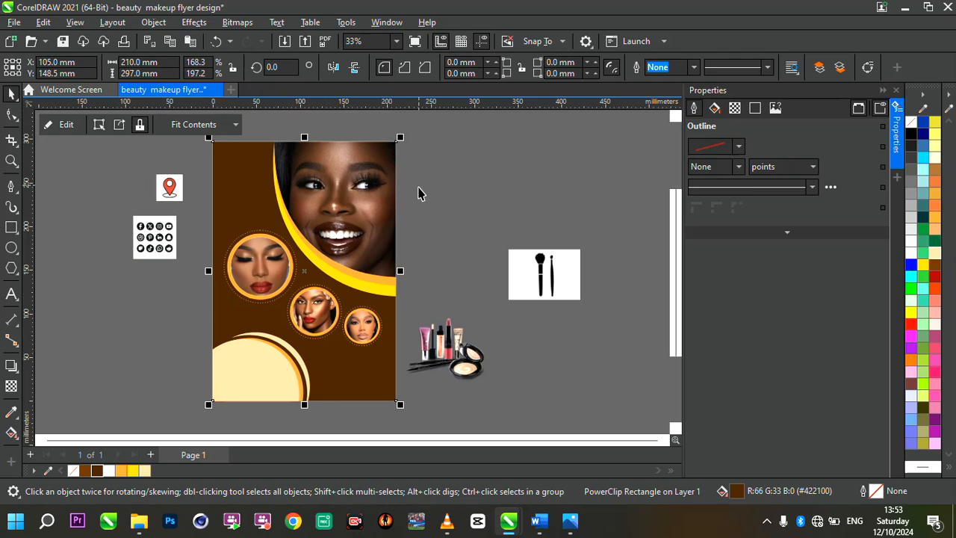
{"action": "scroll", "coordinate": [420, 254], "scroll_direction": "up", "scroll_amount": 1}
{"action": "left_click", "coordinate": [464, 403]}
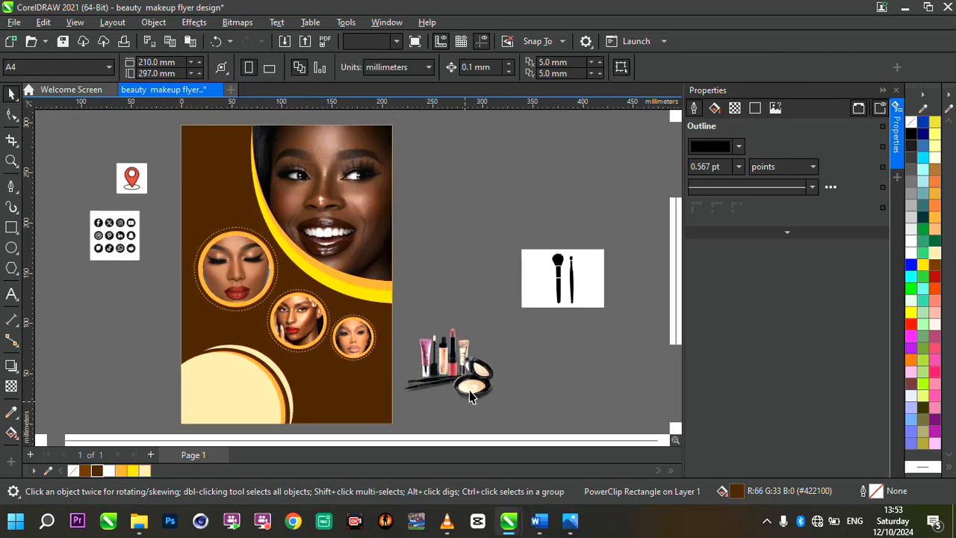
{"action": "left_click_drag", "start_coordinate": [374, 389], "coordinate": [244, 379]}
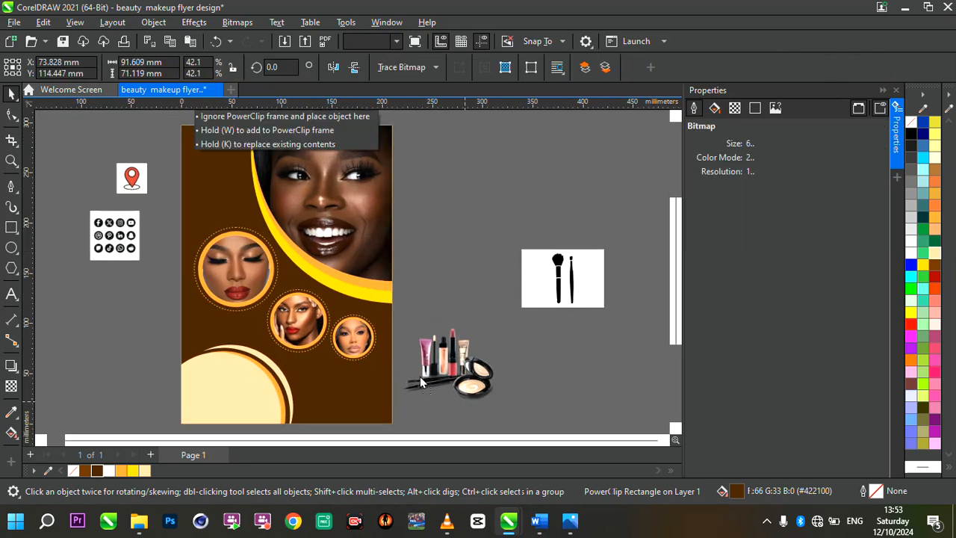
{"action": "left_click", "coordinate": [193, 338]}
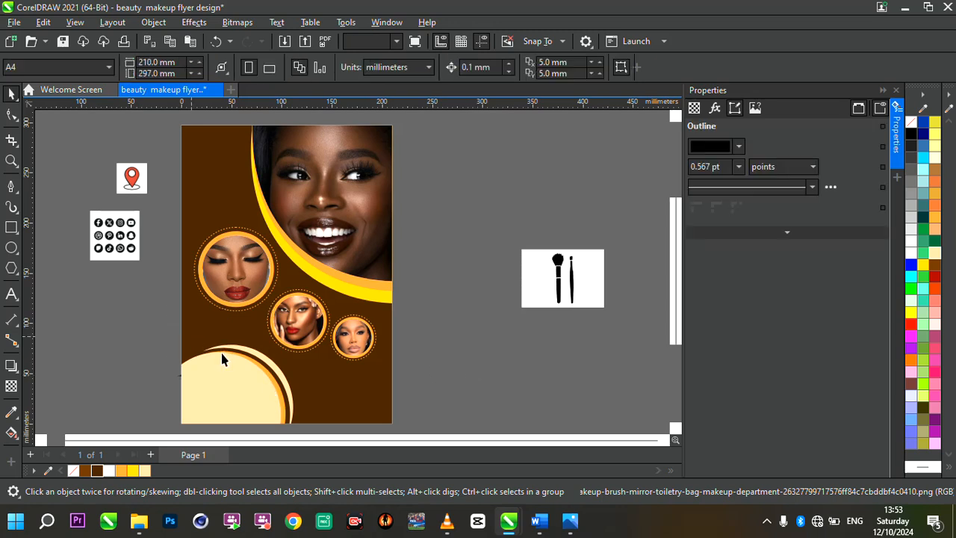
{"action": "key", "text": "ctrl+z"}
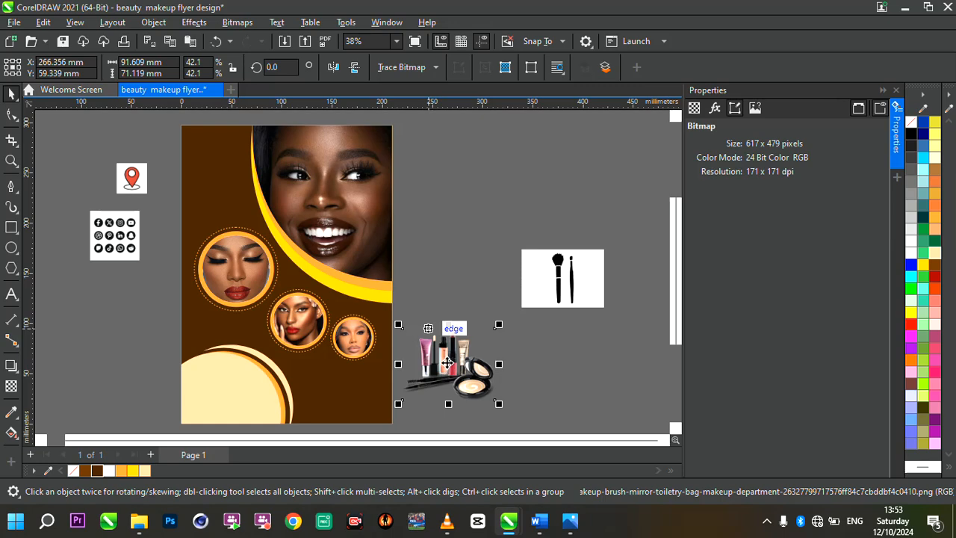
Place the makeup products image in front on the lower-left sand circle's upper part and scale it to about 62 mm wide.
{"action": "left_click_drag", "start_coordinate": [449, 363], "coordinate": [226, 362]}
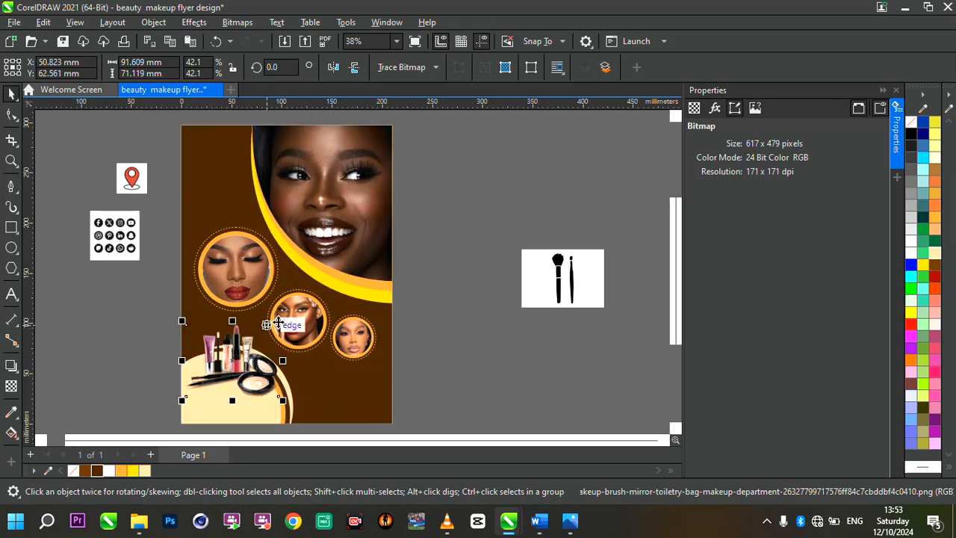
{"action": "left_click_drag", "start_coordinate": [286, 326], "coordinate": [231, 345]}
{"action": "scroll", "coordinate": [228, 353], "scroll_direction": "up", "scroll_amount": 2}
{"action": "scroll", "coordinate": [293, 323], "scroll_direction": "down", "scroll_amount": 3}
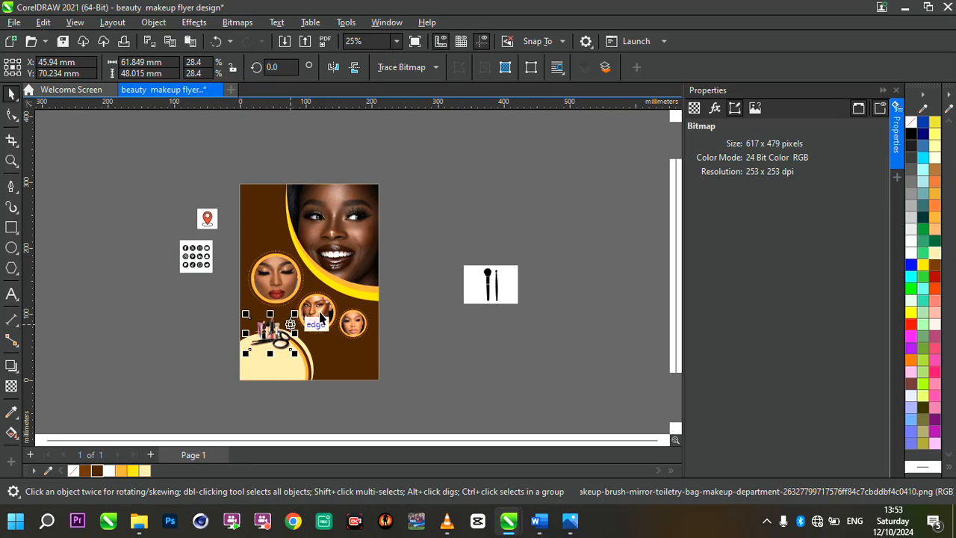
{"action": "scroll", "coordinate": [388, 281], "scroll_direction": "up", "scroll_amount": 2}
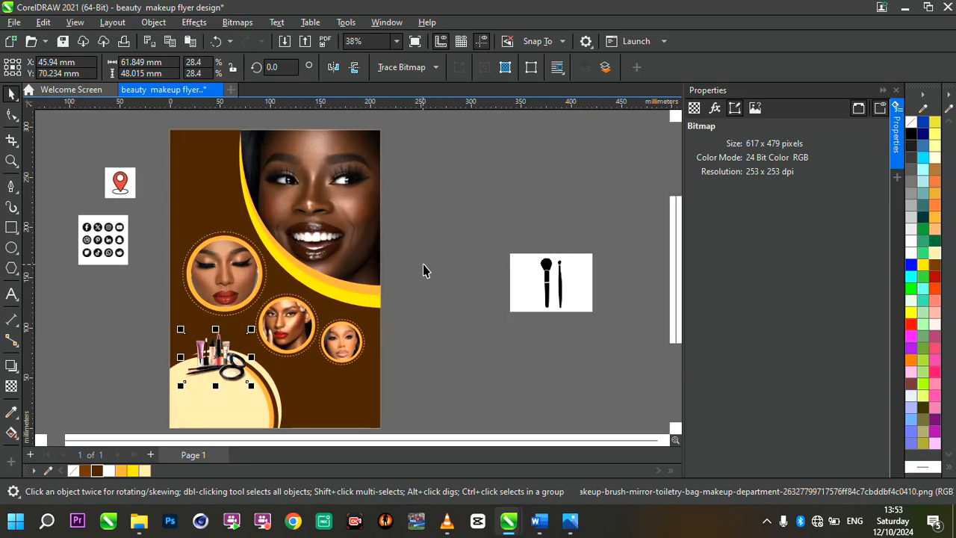
{"action": "left_click", "coordinate": [423, 265]}
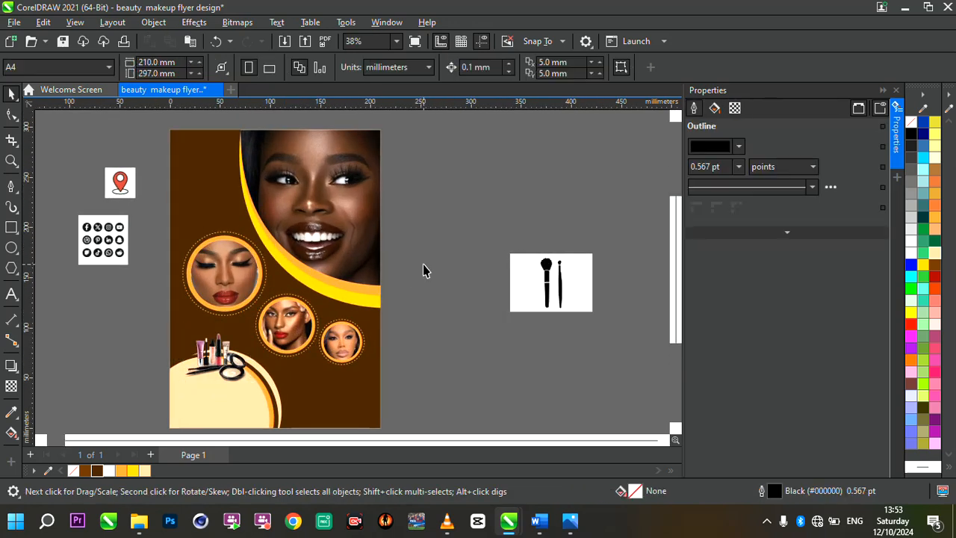
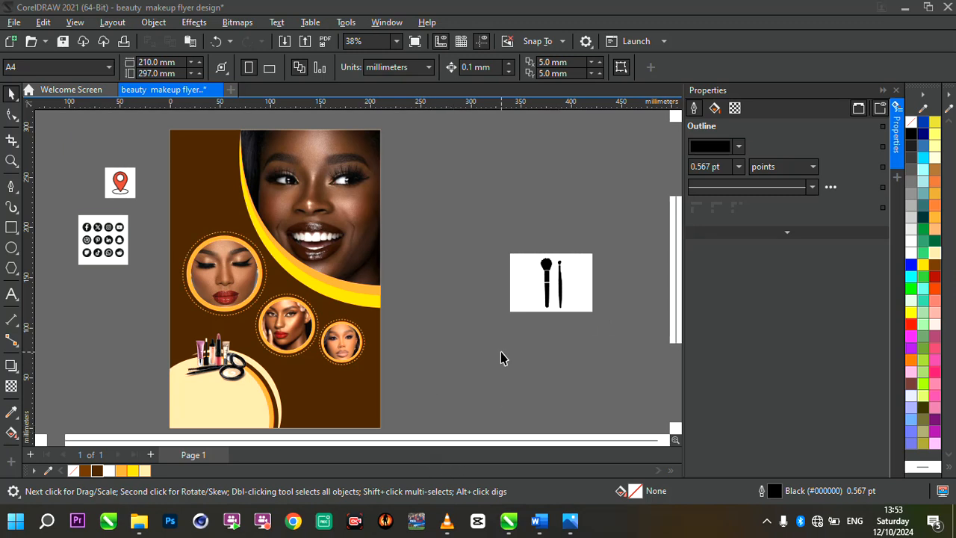
Switch to Word, open the flyer text object in the word file for copying its text, and return to CorelDRAW.
{"action": "mouse_move", "coordinate": [539, 521]}
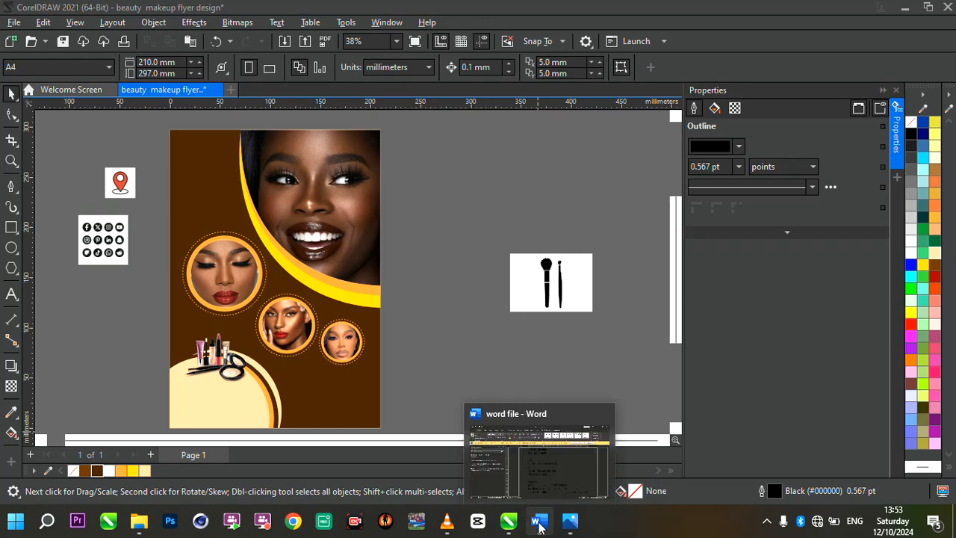
{"action": "left_click", "coordinate": [528, 409]}
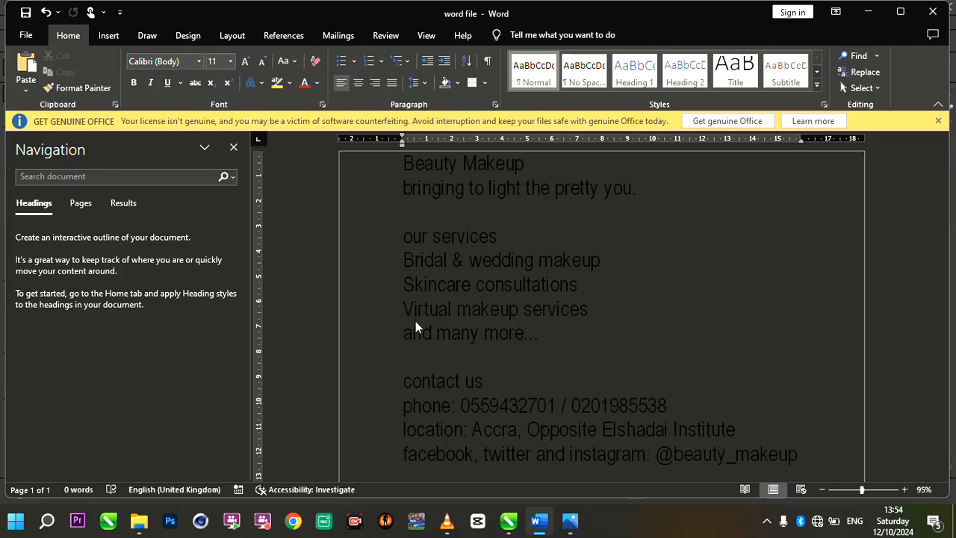
{"action": "left_click", "coordinate": [452, 285]}
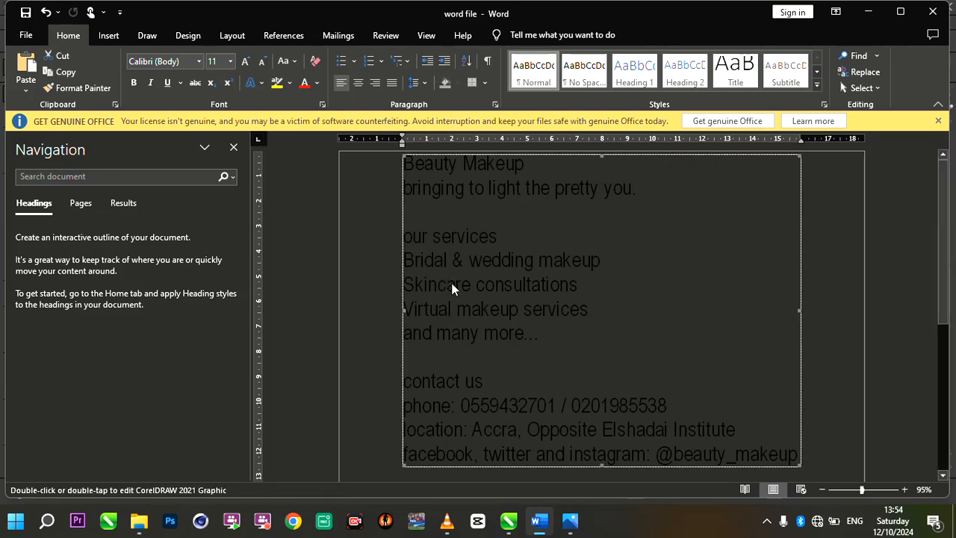
{"action": "double_click", "coordinate": [452, 288]}
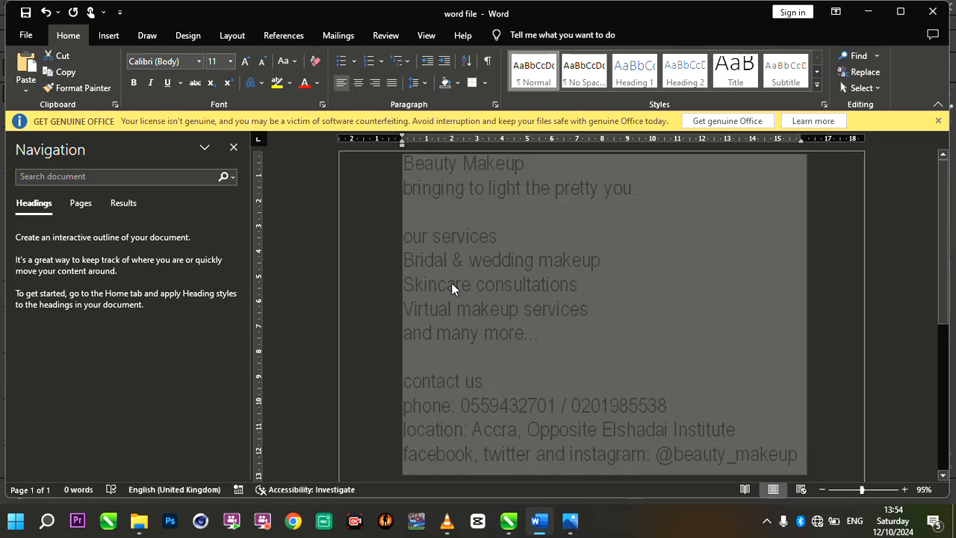
{"action": "left_click", "coordinate": [869, 12]}
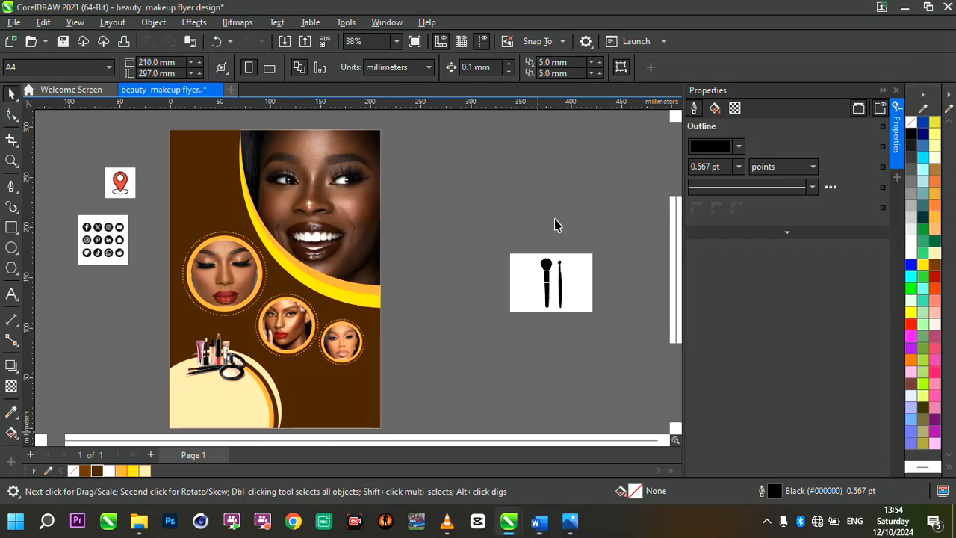
Paste the copied flyer text beside the page, undoing the single-line paste in favour of text on separate lines.
{"action": "left_click", "coordinate": [10, 296]}
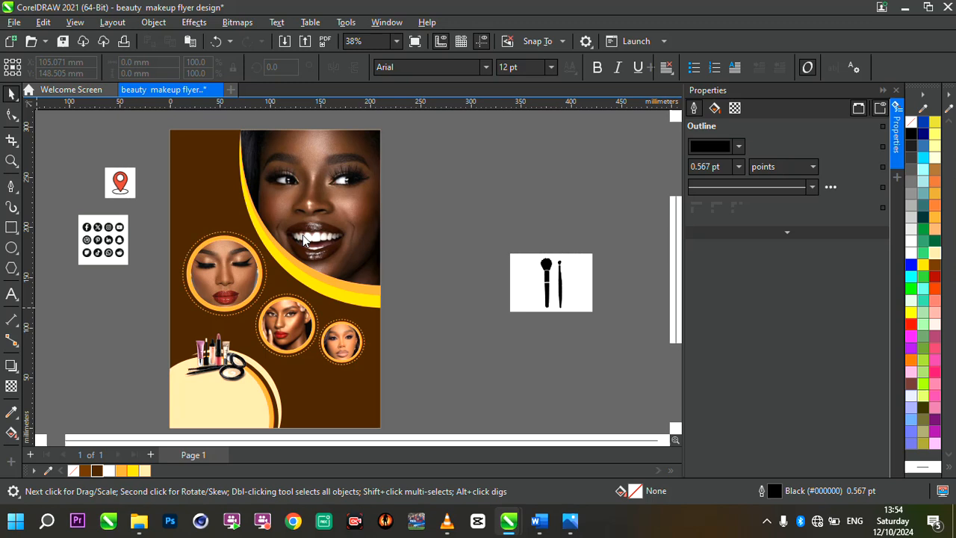
{"action": "left_click", "coordinate": [411, 161]}
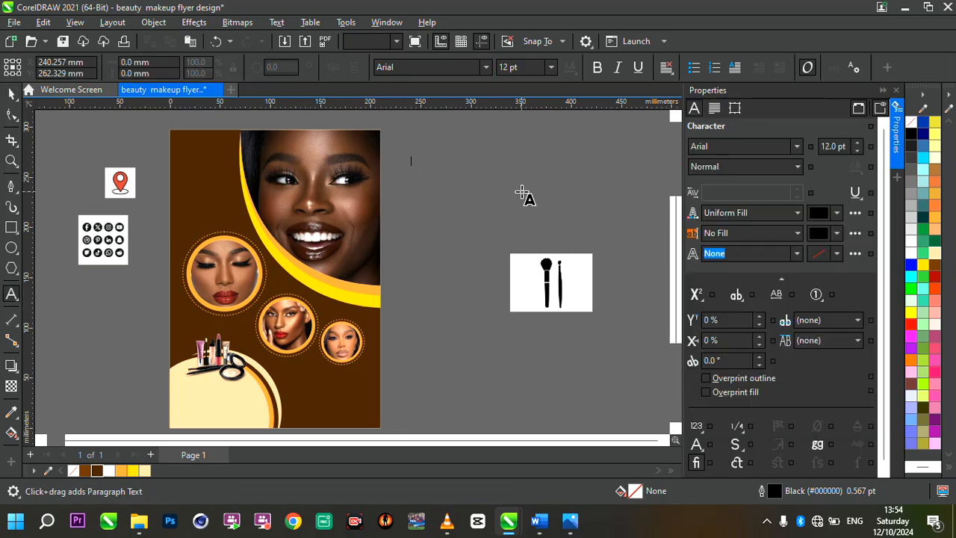
{"action": "key", "text": "ctrl+v"}
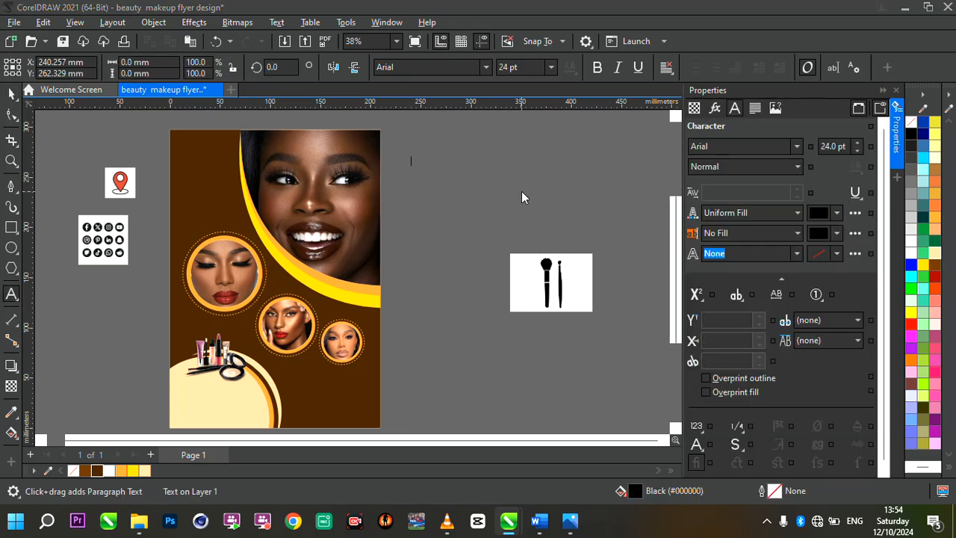
{"action": "left_click", "coordinate": [468, 363]}
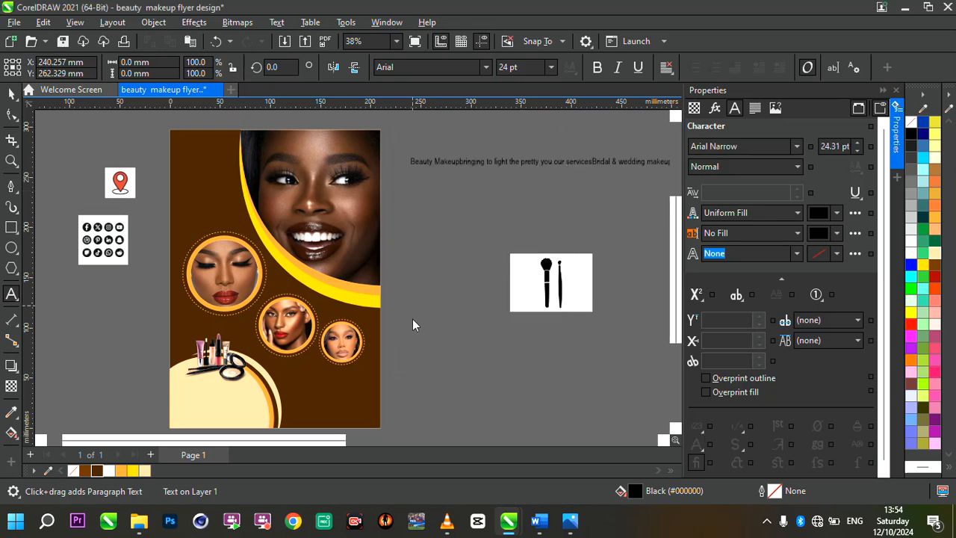
{"action": "key", "text": "ctrl+z"}
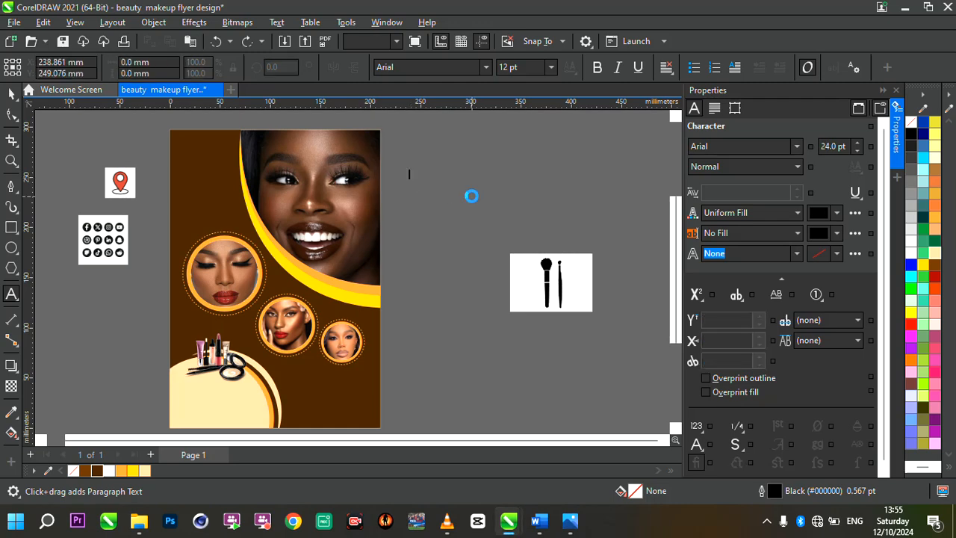
{"action": "scroll", "coordinate": [491, 223], "scroll_direction": "down", "scroll_amount": 3}
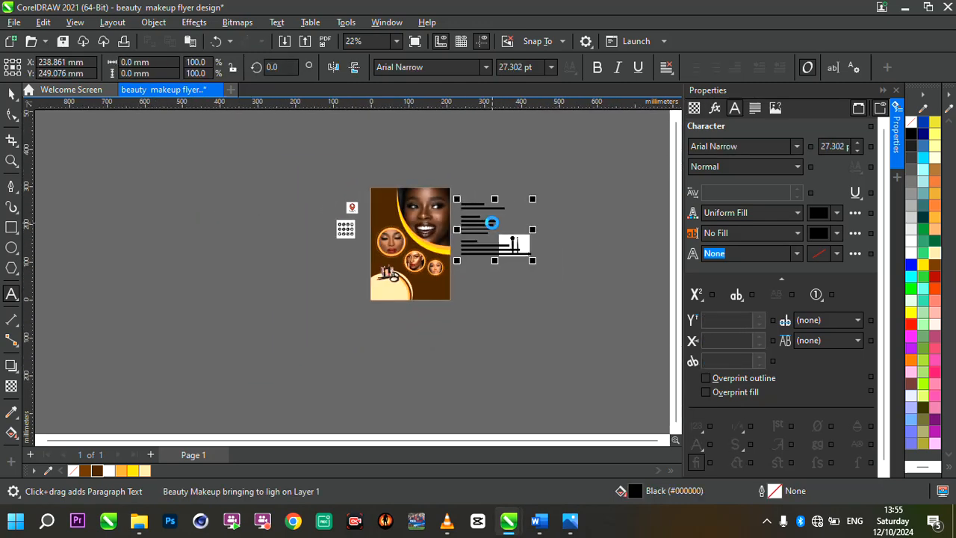
{"action": "scroll", "coordinate": [492, 222], "scroll_direction": "up", "scroll_amount": 2}
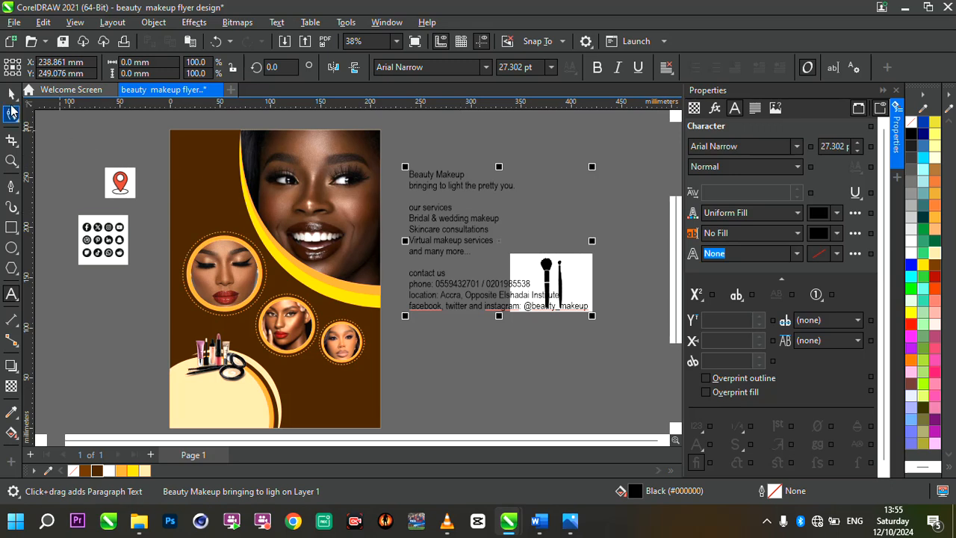
{"action": "key", "text": "ctrl+a"}
{"action": "key", "text": "Escape"}
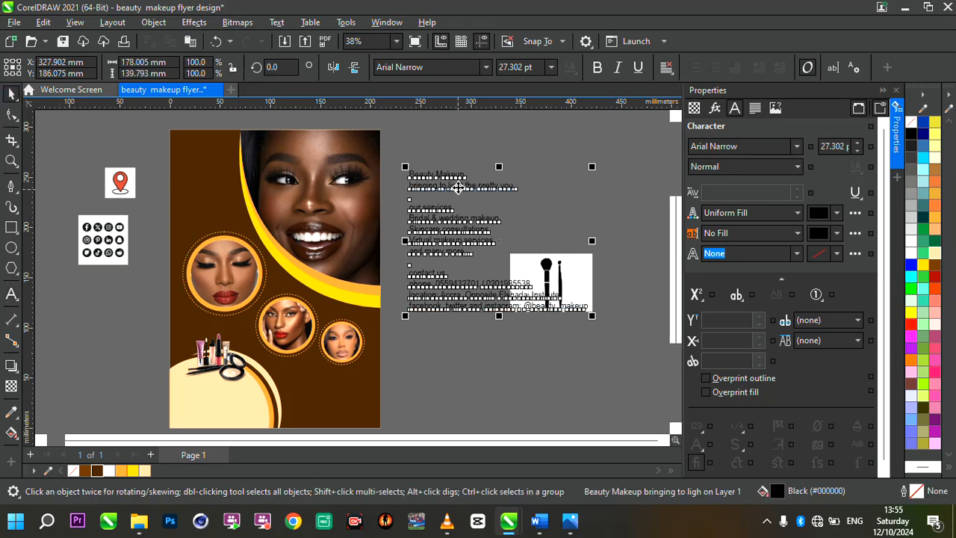
Copy the "Beauty Makeup" and "bringing to light the pretty you." lines into a new text object at the flyer's upper-left corner.
{"action": "left_click", "coordinate": [457, 187]}
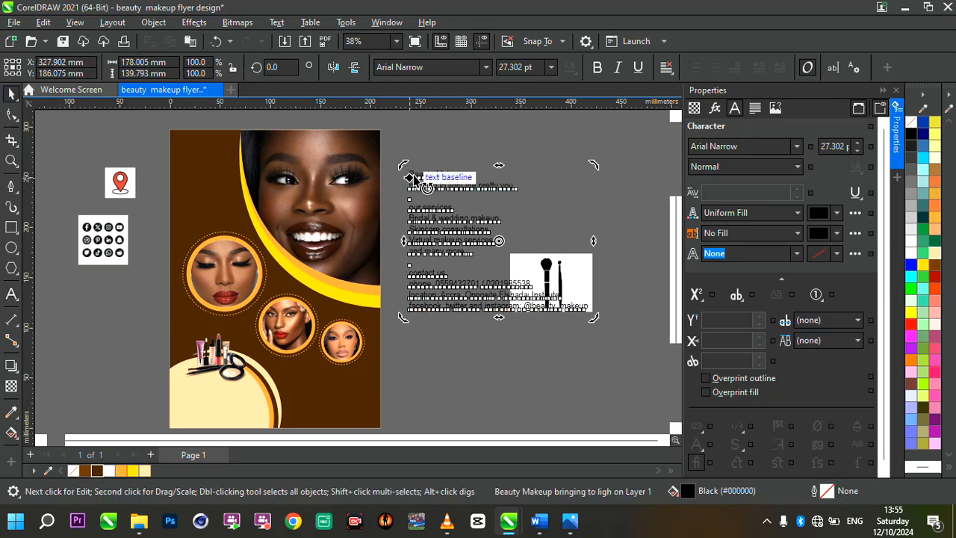
{"action": "double_click", "coordinate": [413, 178]}
{"action": "left_click_drag", "start_coordinate": [410, 174], "coordinate": [514, 192]}
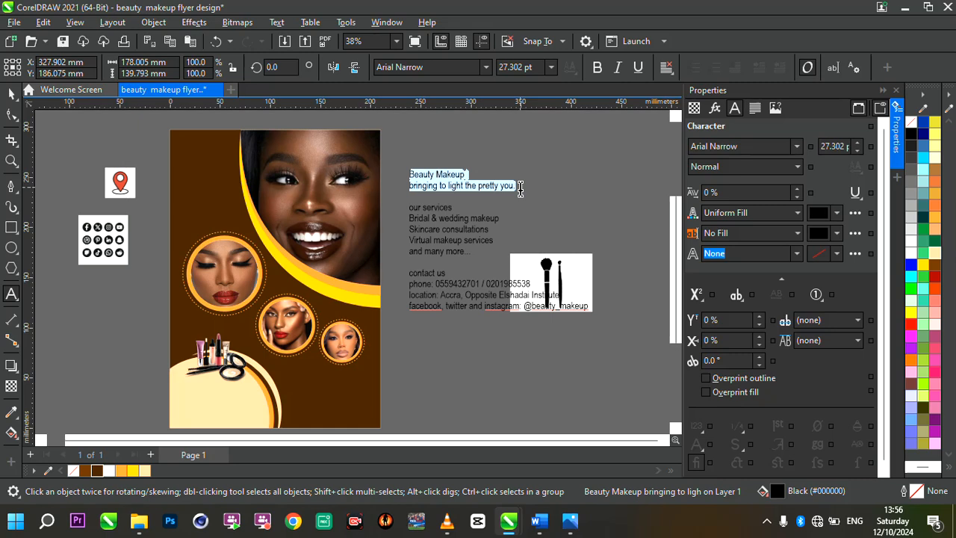
{"action": "left_click", "coordinate": [180, 155]}
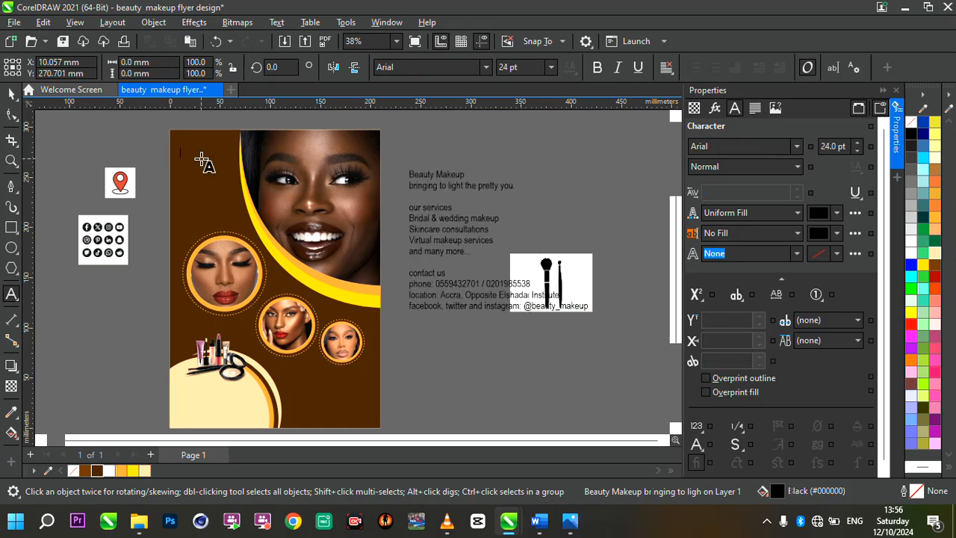
{"action": "key", "text": "ctrl+v"}
{"action": "scroll", "coordinate": [181, 155], "scroll_direction": "up", "scroll_amount": 3}
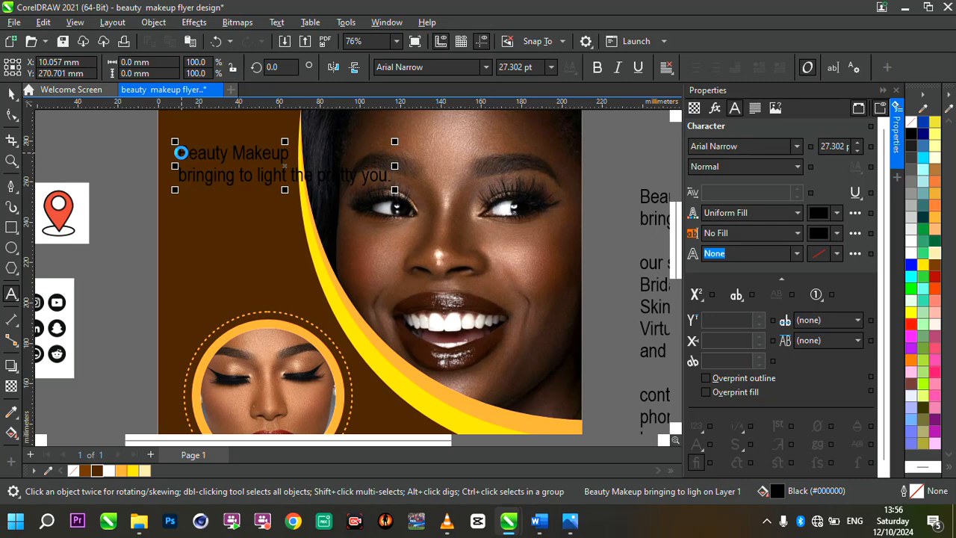
Break the pasted heading and tagline apart and move the tagline about 32 mm down and 9 mm left.
{"action": "key", "text": "ctrl+space"}
{"action": "key", "text": "ctrl+k"}
{"action": "left_click", "coordinate": [182, 154]}
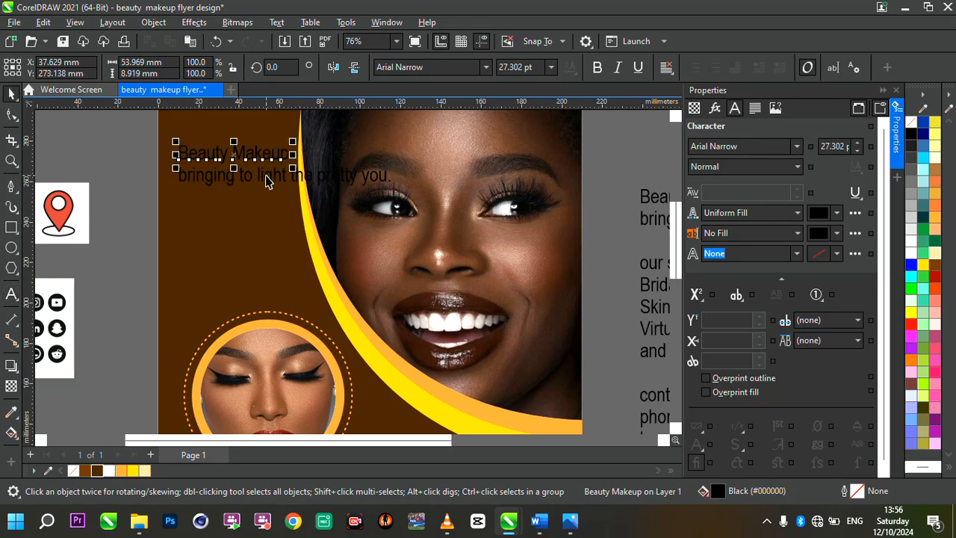
{"action": "left_click_drag", "start_coordinate": [267, 182], "coordinate": [251, 249]}
Set the font of the "Beauty Makeup" heading on the flyer to Maginia.
{"action": "left_click", "coordinate": [250, 159]}
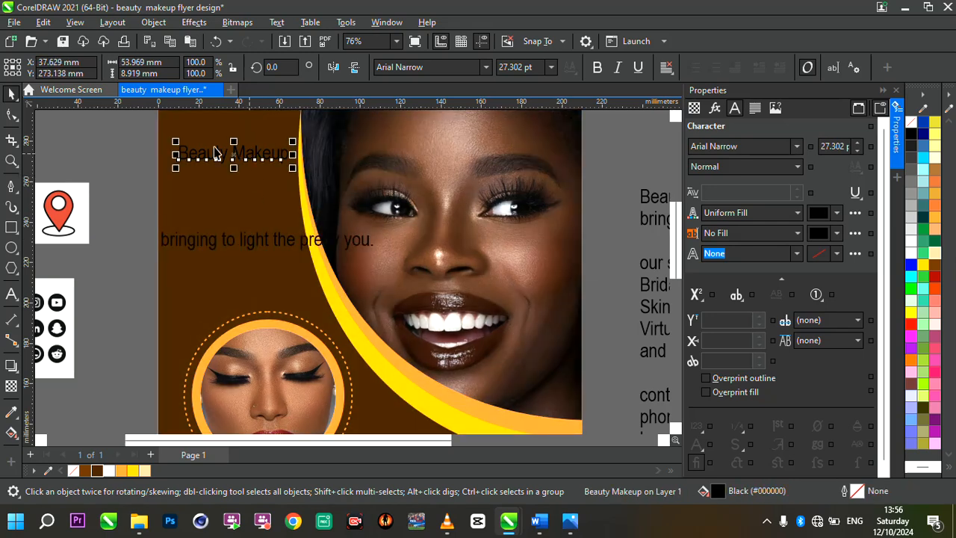
{"action": "left_click_drag", "start_coordinate": [133, 138], "coordinate": [344, 215]}
{"action": "left_click", "coordinate": [447, 68]}
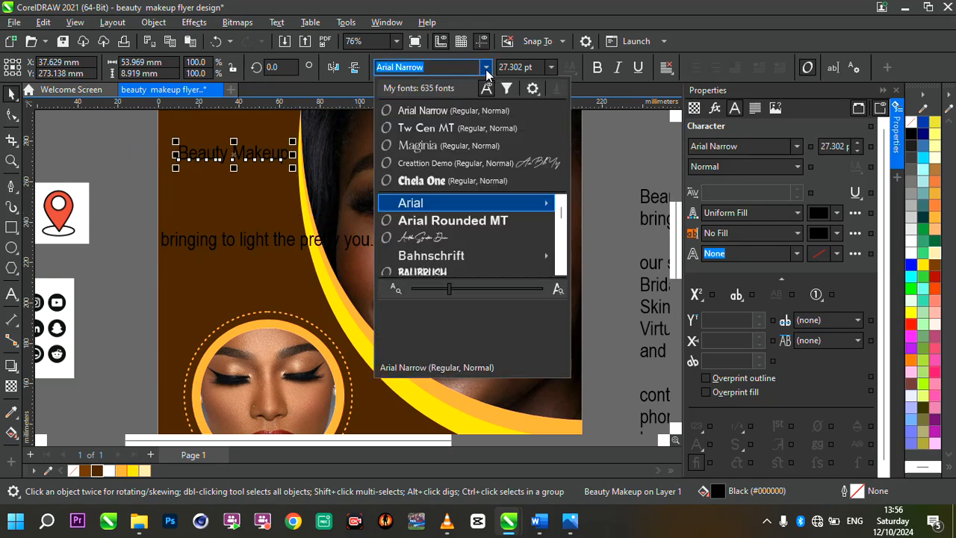
{"action": "left_click", "coordinate": [467, 145]}
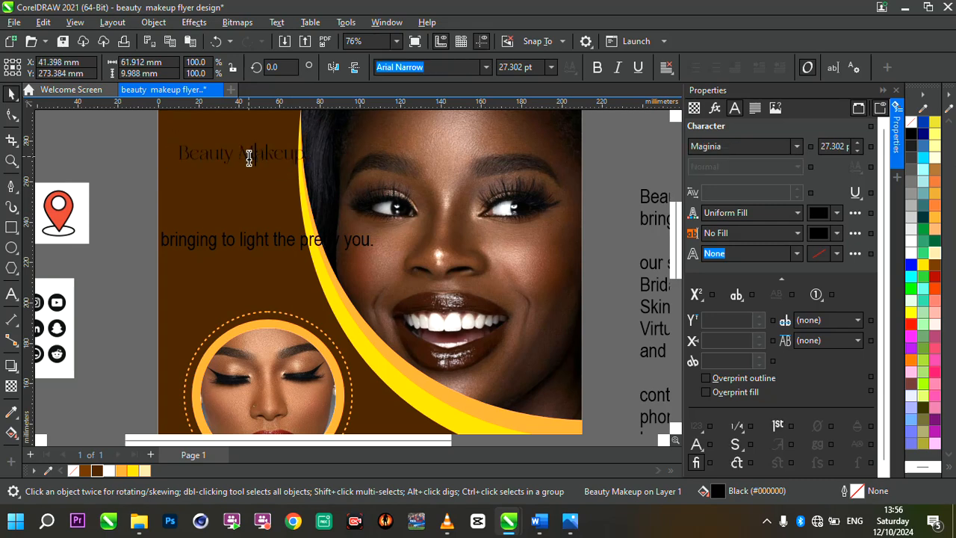
Split the heading into separate "Beauty" and "Makeup" text objects on two lines and enlarge "Beauty" to about 54 mm wide.
{"action": "double_click", "coordinate": [270, 159]}
{"action": "key", "text": "Return"}
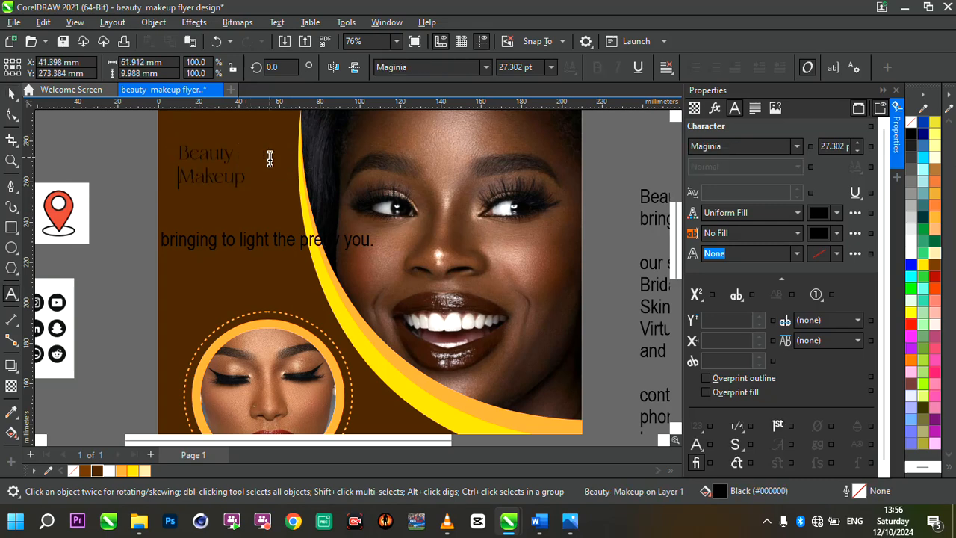
{"action": "key", "text": "ctrl+k"}
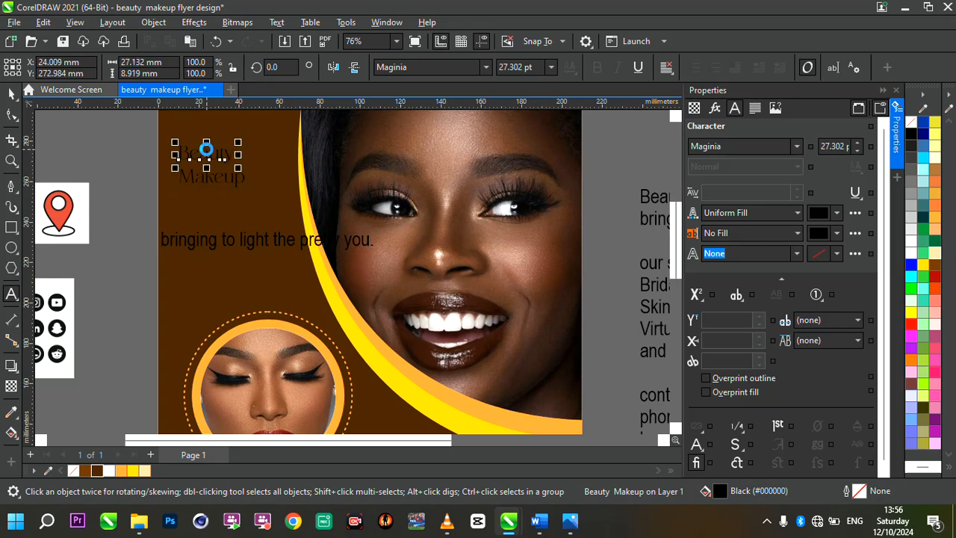
{"action": "key", "text": "ctrl+space"}
{"action": "left_click_drag", "start_coordinate": [237, 142], "coordinate": [266, 146]}
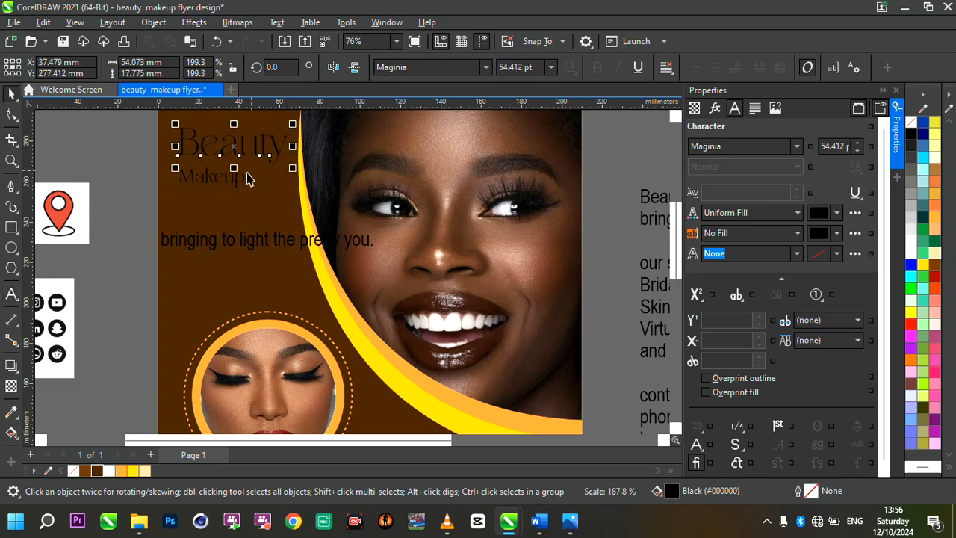
Enlarge the word "Makeup" below "Beauty" to about 51 mm wide.
{"action": "left_click", "coordinate": [240, 180]}
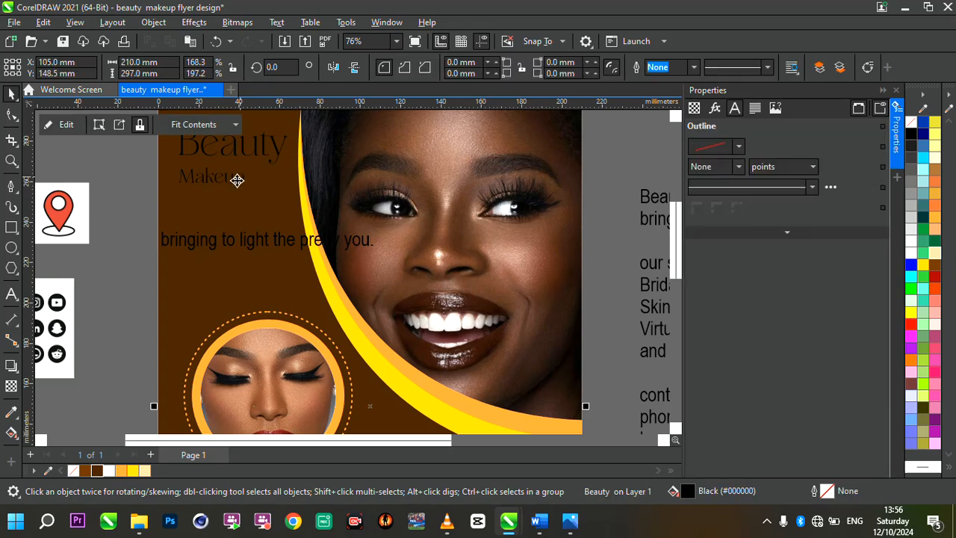
{"action": "left_click", "coordinate": [237, 180], "text": "ctrl"}
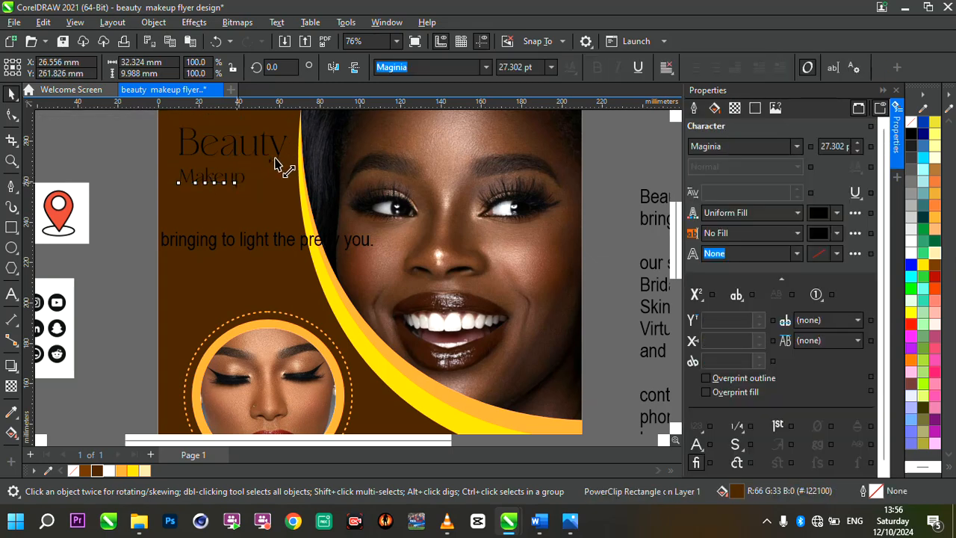
{"action": "mouse_move", "coordinate": [275, 160]}
{"action": "left_mouse_down"}
{"action": "mouse_move", "coordinate": [292, 160]}
{"action": "mouse_move", "coordinate": [283, 155]}
{"action": "left_mouse_up"}
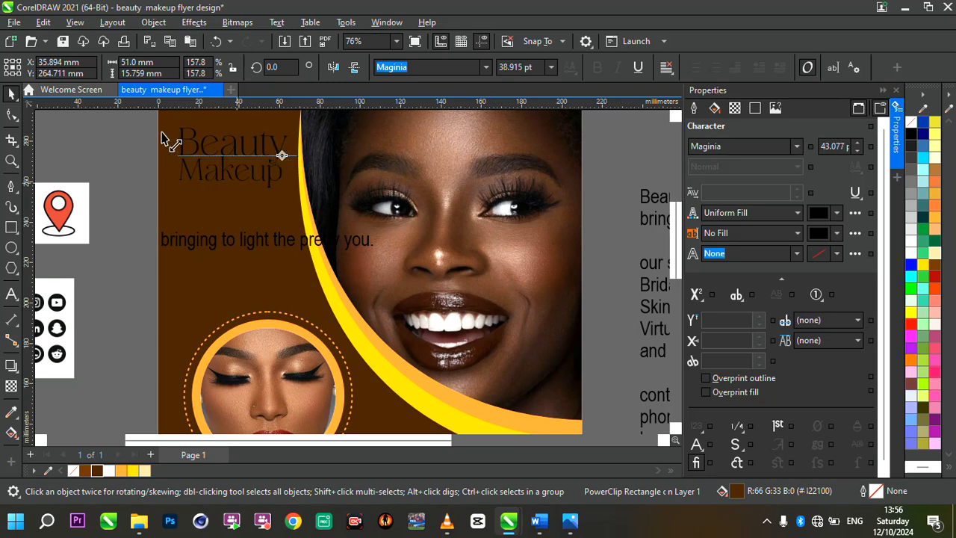
Fill both heading words with Sand (#FFCC99) and move them together about 5 mm down.
{"action": "left_click_drag", "start_coordinate": [164, 140], "coordinate": [163, 140]}
{"action": "left_click_drag", "start_coordinate": [322, 208], "coordinate": [322, 208]}
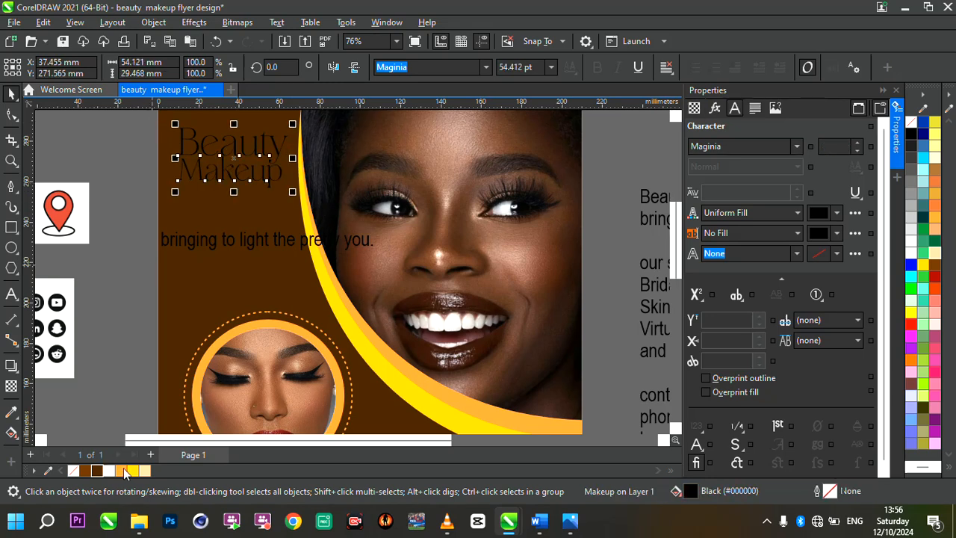
{"action": "left_click", "coordinate": [145, 470]}
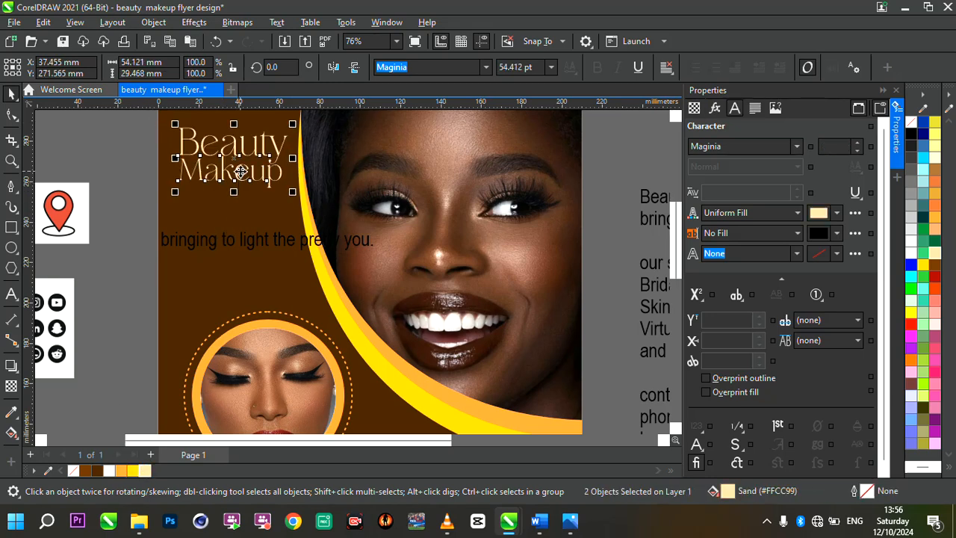
{"action": "left_click_drag", "start_coordinate": [240, 171], "coordinate": [240, 184]}
Set the font of the tagline below the heading to Tw Cen MT.
{"action": "scroll", "coordinate": [299, 233], "scroll_direction": "down", "scroll_amount": 3}
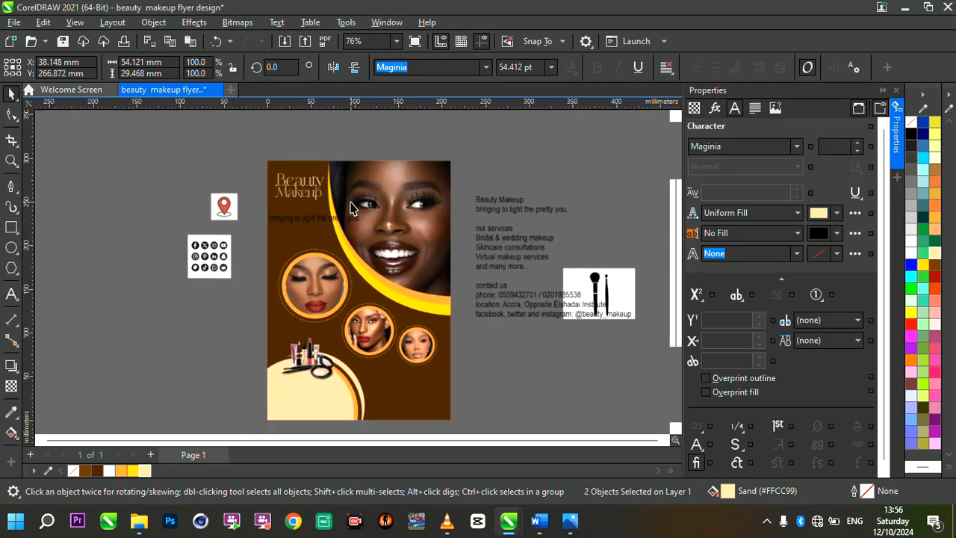
{"action": "scroll", "coordinate": [297, 231], "scroll_direction": "up", "scroll_amount": 2}
{"action": "left_click", "coordinate": [297, 233]}
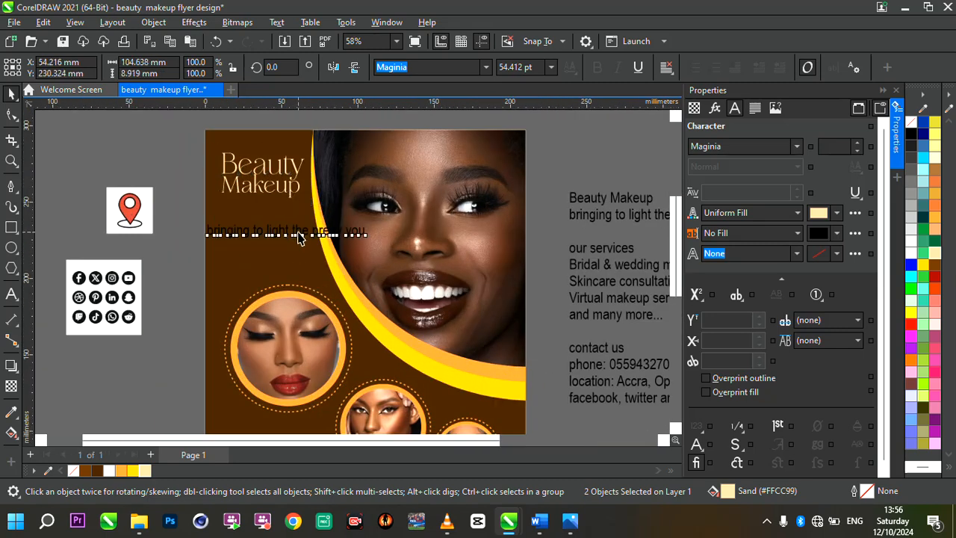
{"action": "left_click", "coordinate": [486, 68]}
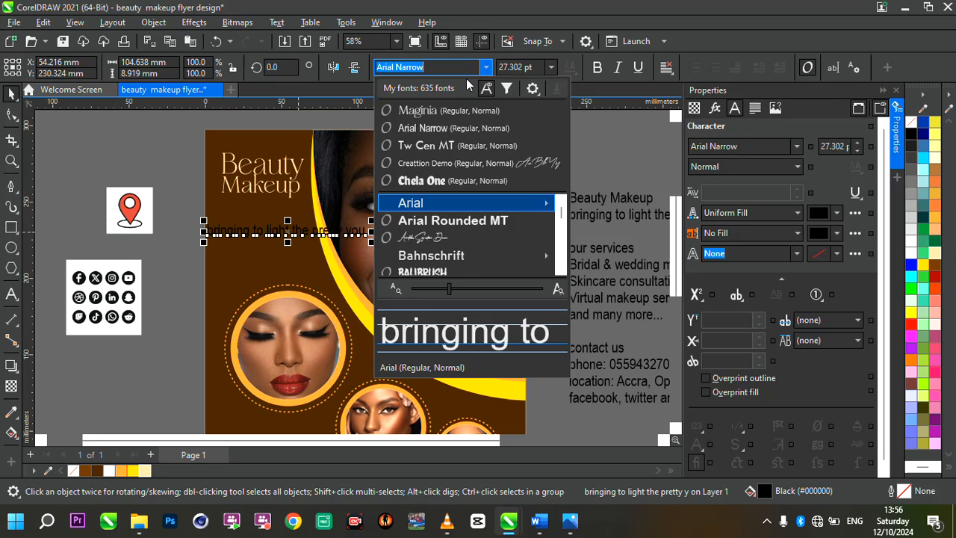
{"action": "left_click", "coordinate": [476, 147]}
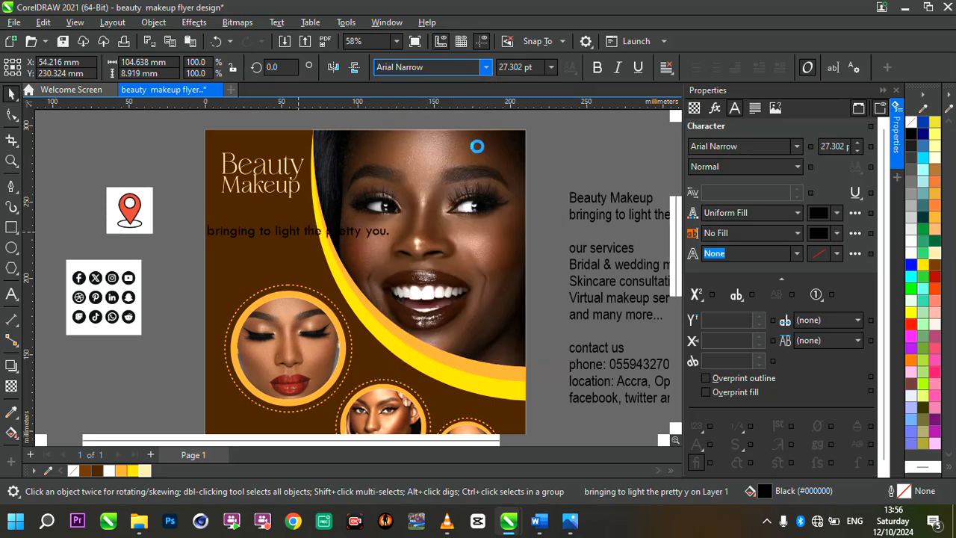
Capitalize the tagline's first letter so it reads "Bringing to light the pretty you.".
{"action": "scroll", "coordinate": [216, 236], "scroll_direction": "up", "scroll_amount": 3}
{"action": "double_click", "coordinate": [217, 234]}
{"action": "type", "text": "B"}
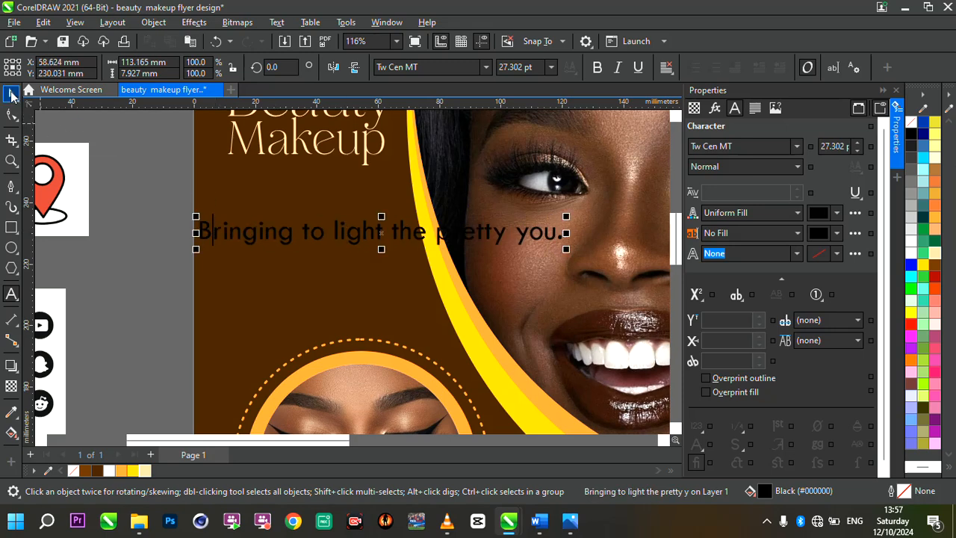
{"action": "key", "text": "ctrl+space"}
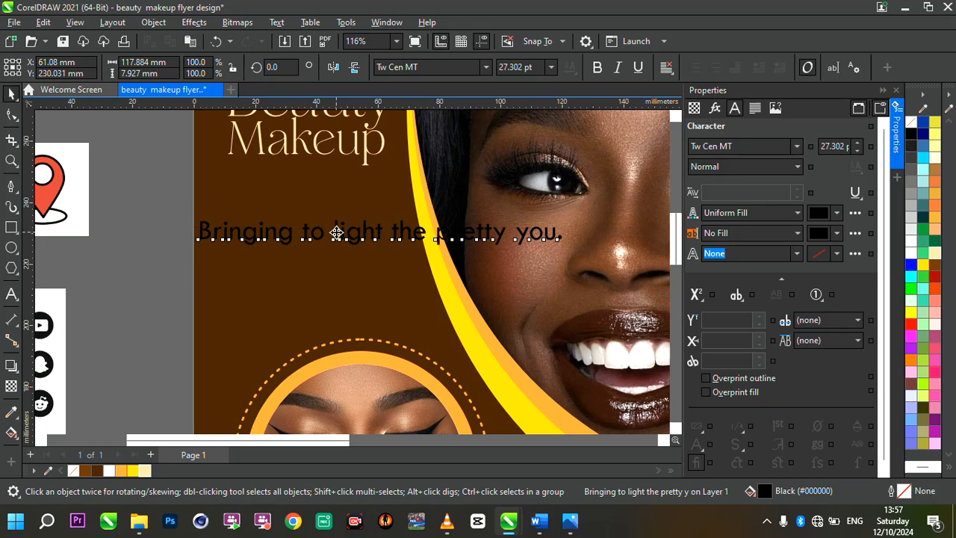
Break the tagline into two lines before "the" and tighten its line spacing.
{"action": "left_click", "coordinate": [337, 234]}
{"action": "left_click", "coordinate": [401, 234]}
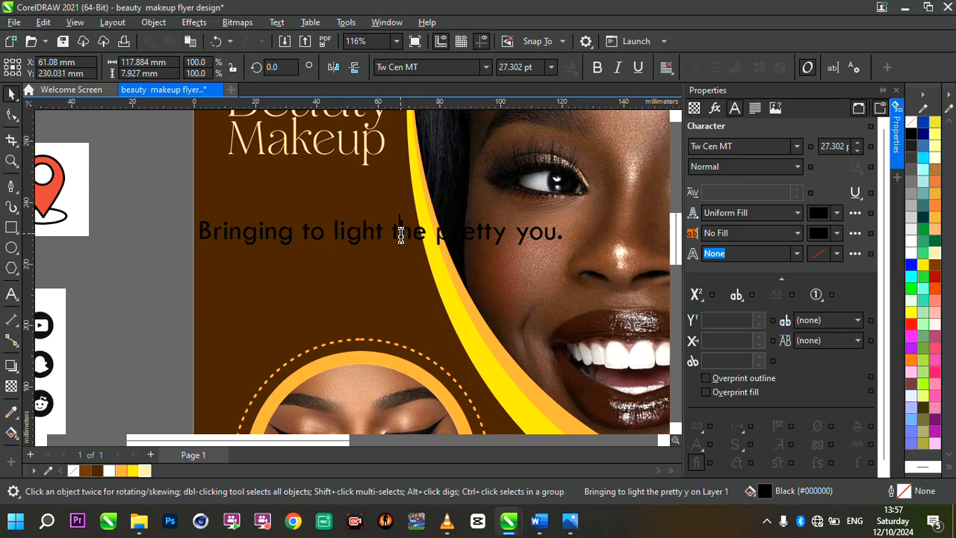
{"action": "key", "text": "Return"}
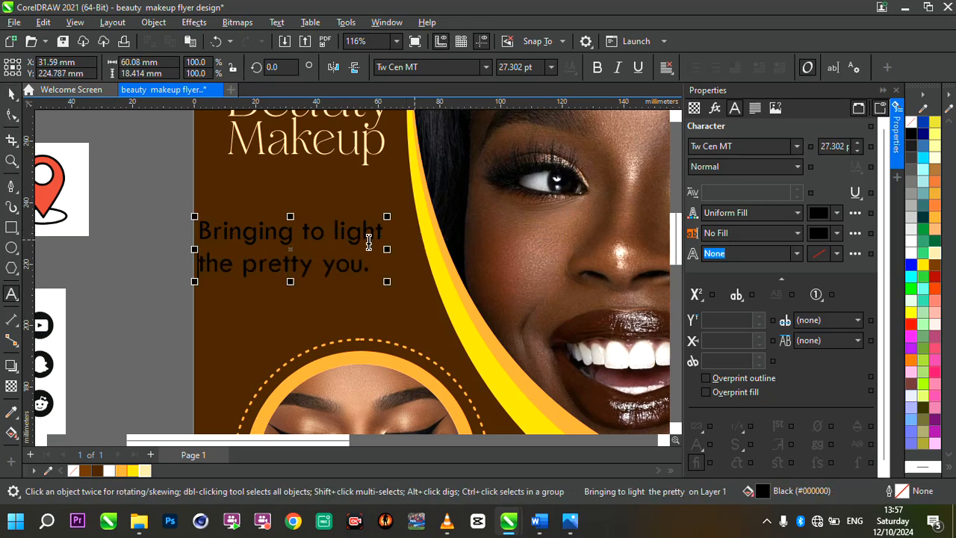
{"action": "left_click", "coordinate": [12, 116]}
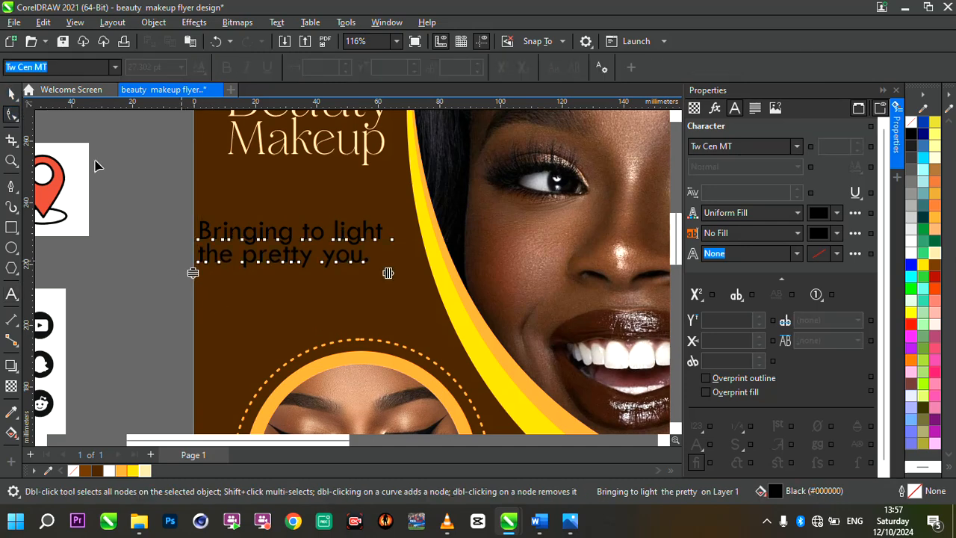
{"action": "key", "text": "space"}
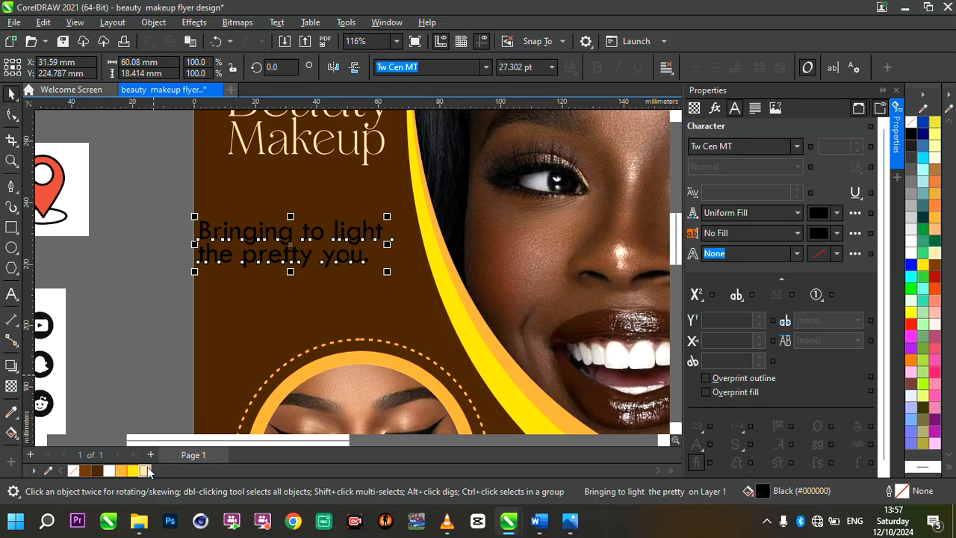
Fill the tagline with Sand (#FFCC99) and fit it under the "Makeup" heading at about 53 mm wide.
{"action": "left_click_drag", "start_coordinate": [295, 252], "coordinate": [309, 215]}
{"action": "left_click_drag", "start_coordinate": [406, 243], "coordinate": [351, 215]}
{"action": "scroll", "coordinate": [401, 236], "scroll_direction": "down", "scroll_amount": 3}
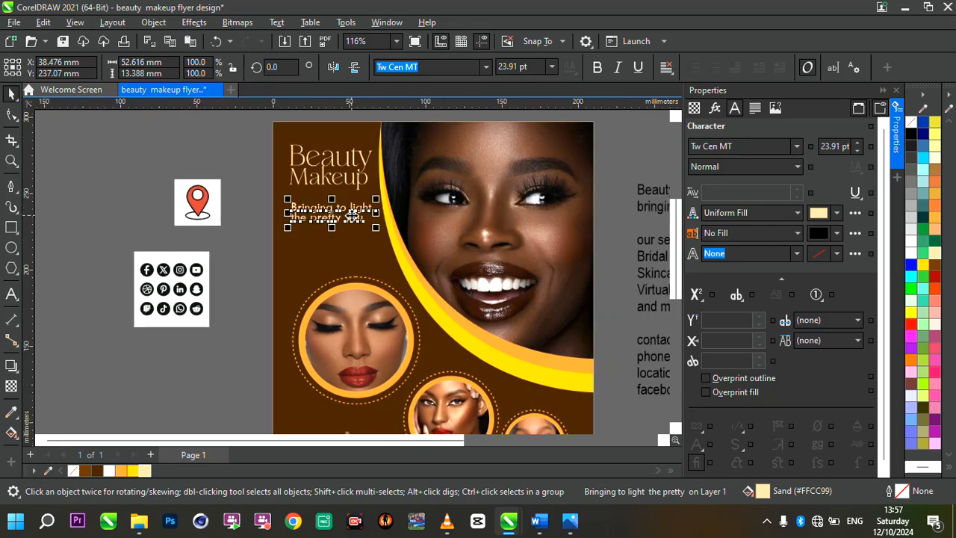
{"action": "scroll", "coordinate": [401, 236], "scroll_direction": "up", "scroll_amount": 3}
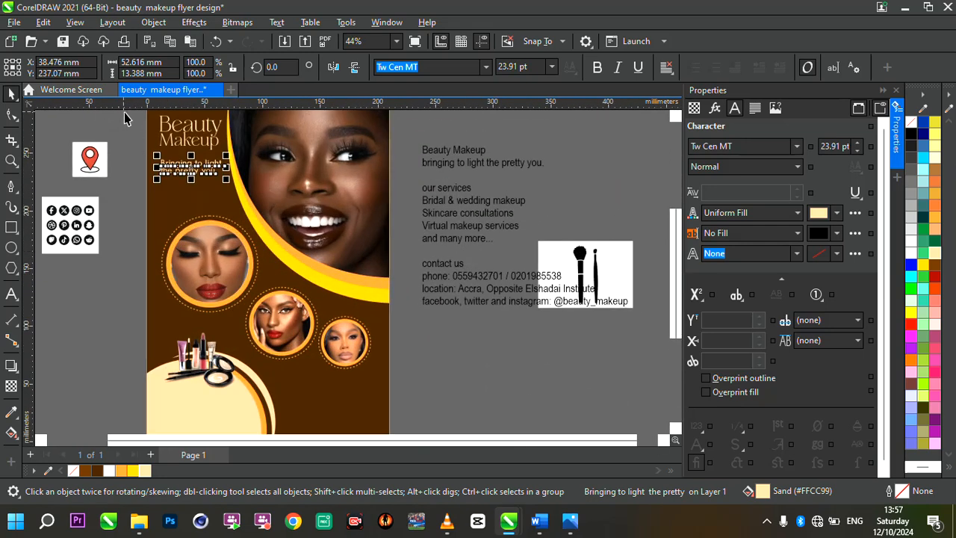
Move the two heading words and the tagline together about 4 mm down.
{"action": "left_click_drag", "start_coordinate": [127, 114], "coordinate": [274, 215]}
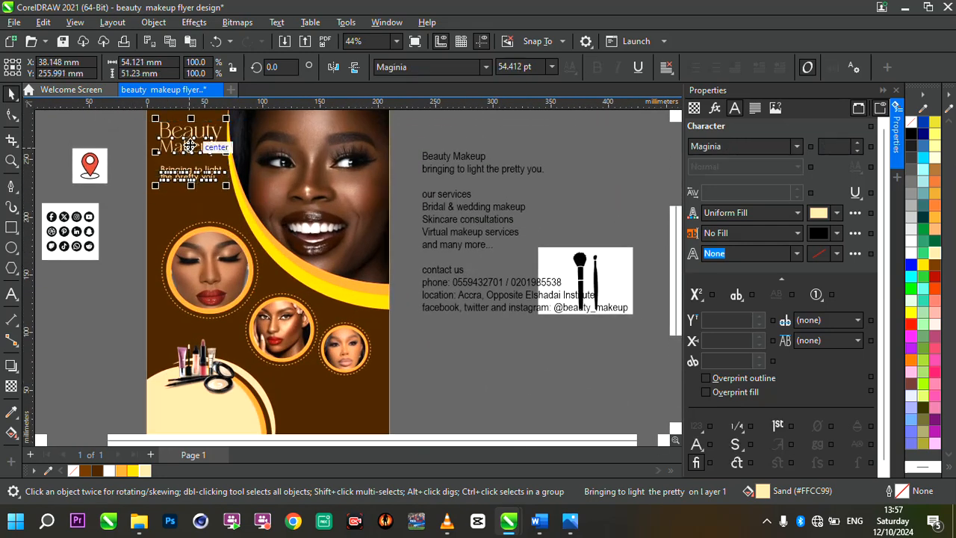
{"action": "left_click_drag", "start_coordinate": [191, 146], "coordinate": [191, 151]}
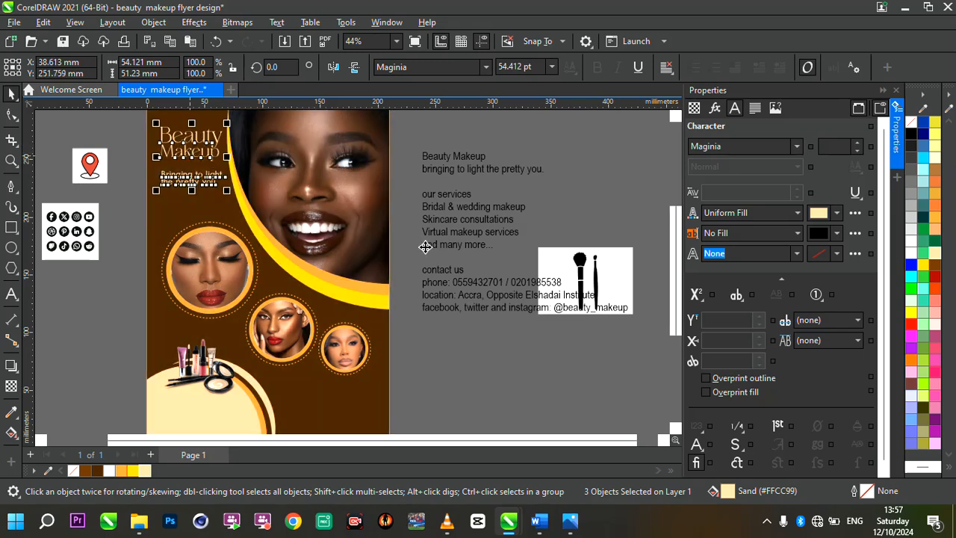
{"action": "scroll", "coordinate": [425, 247], "scroll_direction": "down", "scroll_amount": 1}
{"action": "scroll", "coordinate": [452, 295], "scroll_direction": "up", "scroll_amount": 1}
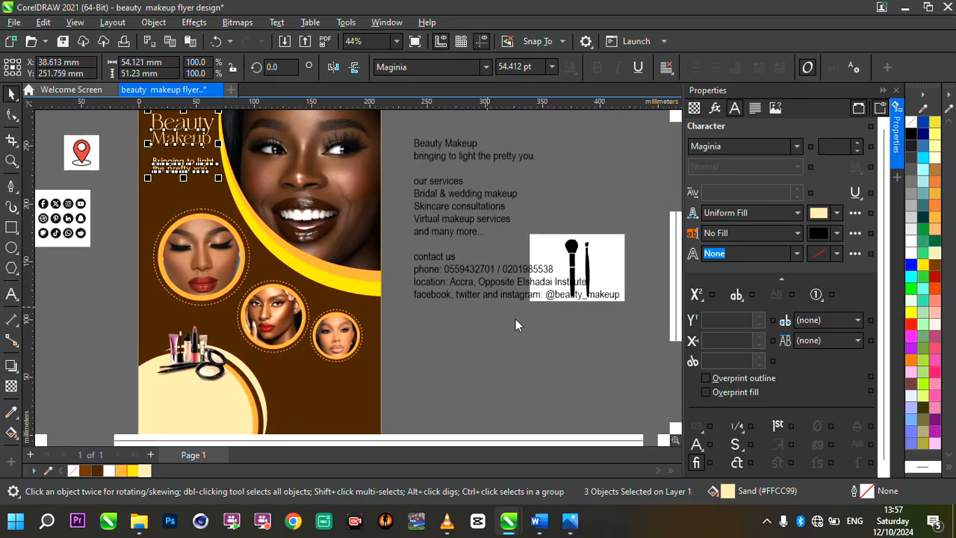
{"action": "left_click", "coordinate": [448, 335]}
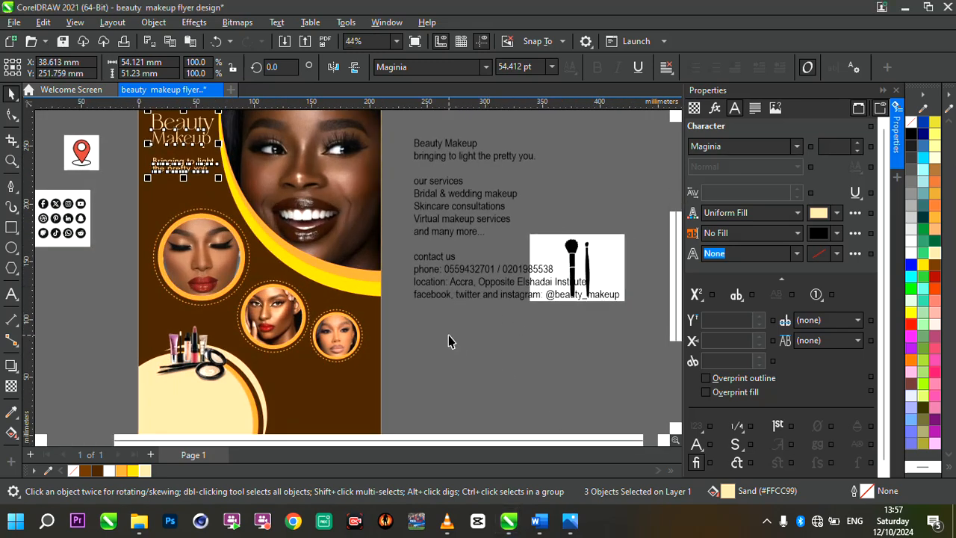
{"action": "left_click", "coordinate": [346, 250]}
{"action": "scroll", "coordinate": [435, 228], "scroll_direction": "down", "scroll_amount": 1}
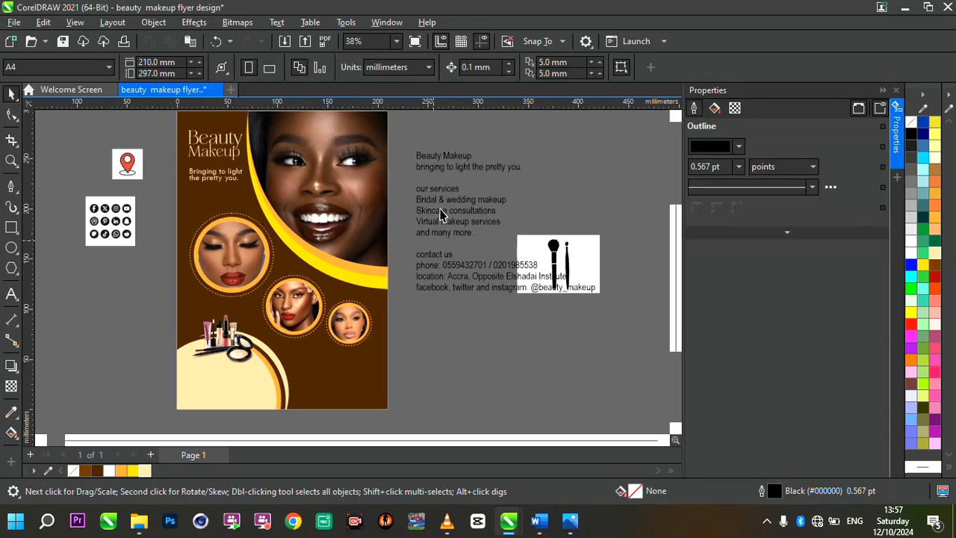
Copy the lines from "our services" to "and many more..." out of the reference text and paste them as new text in the flyer's lower-right area.
{"action": "left_click", "coordinate": [441, 206]}
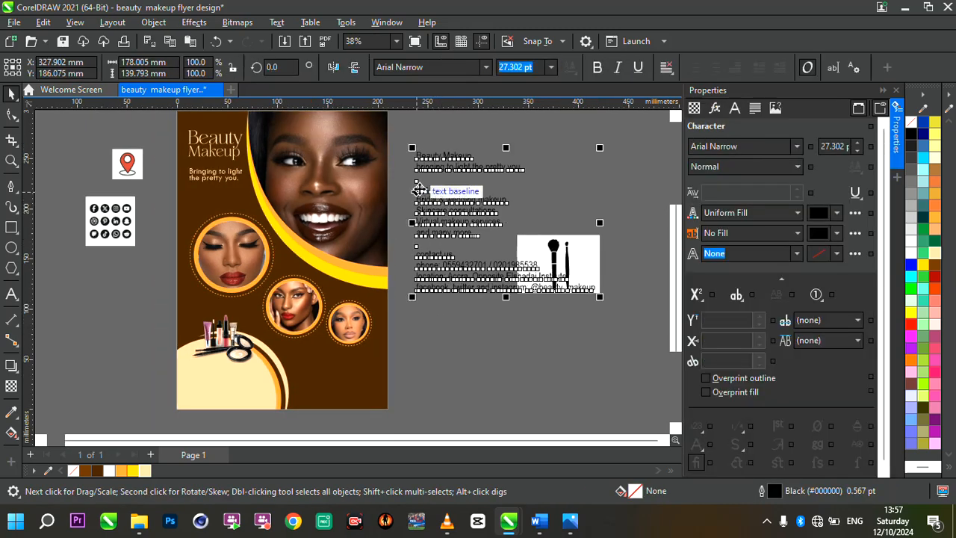
{"action": "left_click", "coordinate": [420, 189]}
{"action": "double_click", "coordinate": [419, 189]}
{"action": "left_click_drag", "start_coordinate": [416, 189], "coordinate": [516, 247]}
{"action": "key", "text": "ctrl+c"}
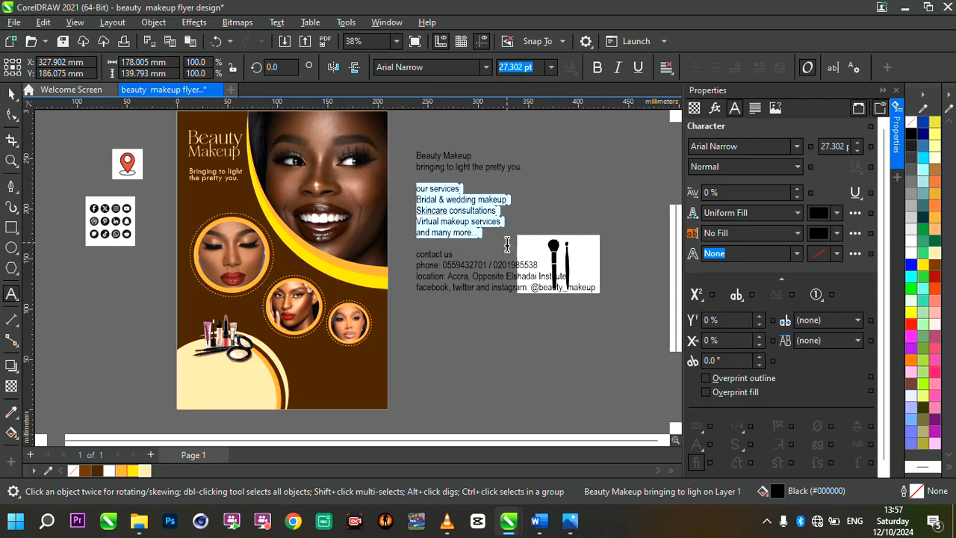
{"action": "left_click", "coordinate": [312, 362]}
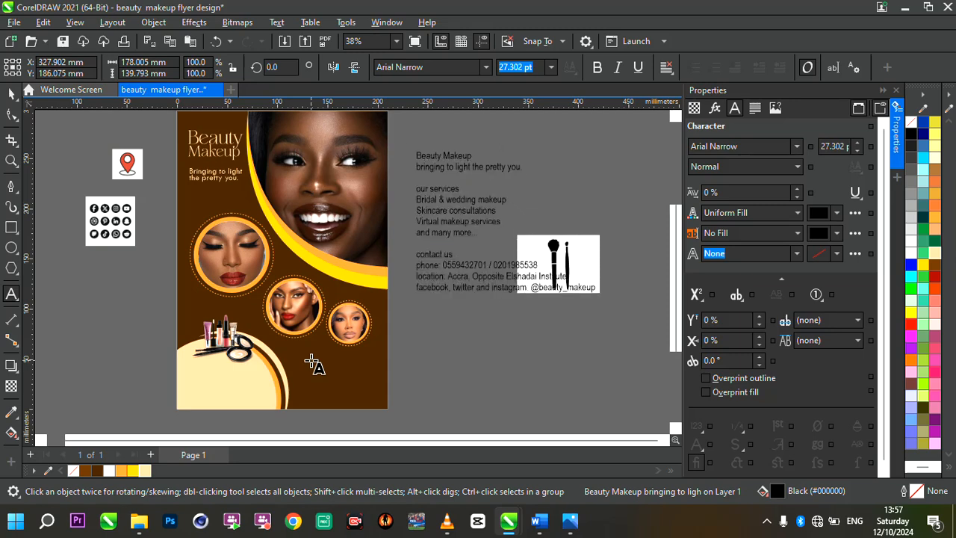
{"action": "key", "text": "ctrl+v"}
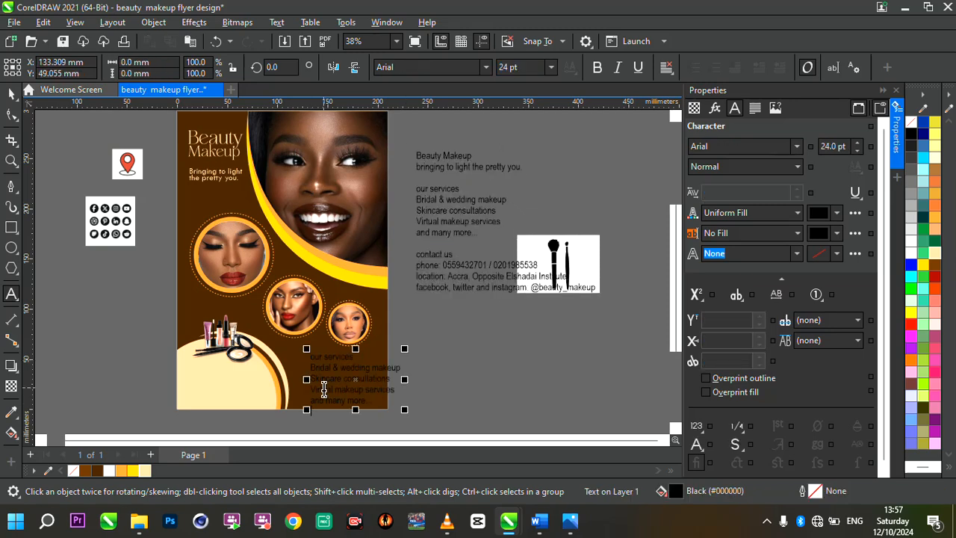
{"action": "scroll", "coordinate": [403, 404], "scroll_direction": "up", "scroll_amount": 1}
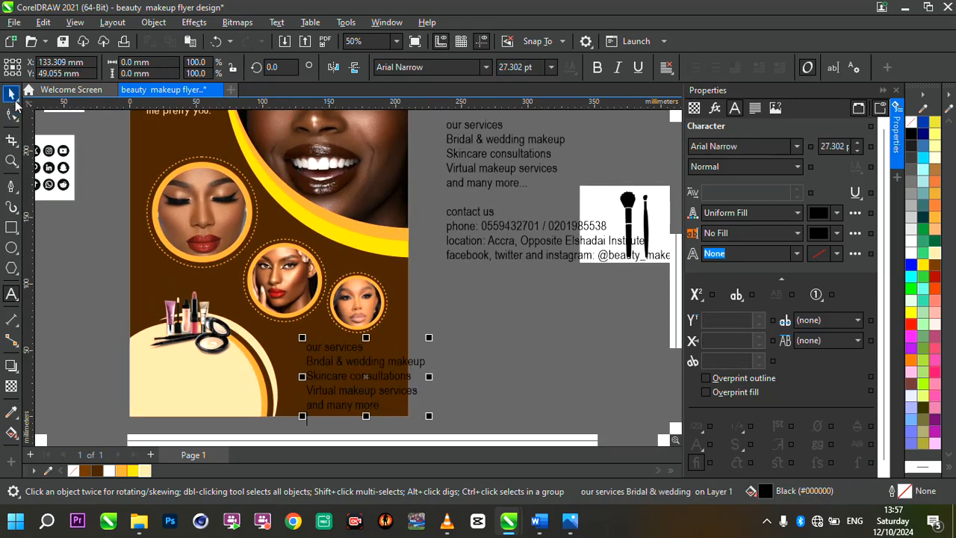
Set the font of the pasted services text to Tw Cen MT.
{"action": "key", "text": "ctrl+a"}
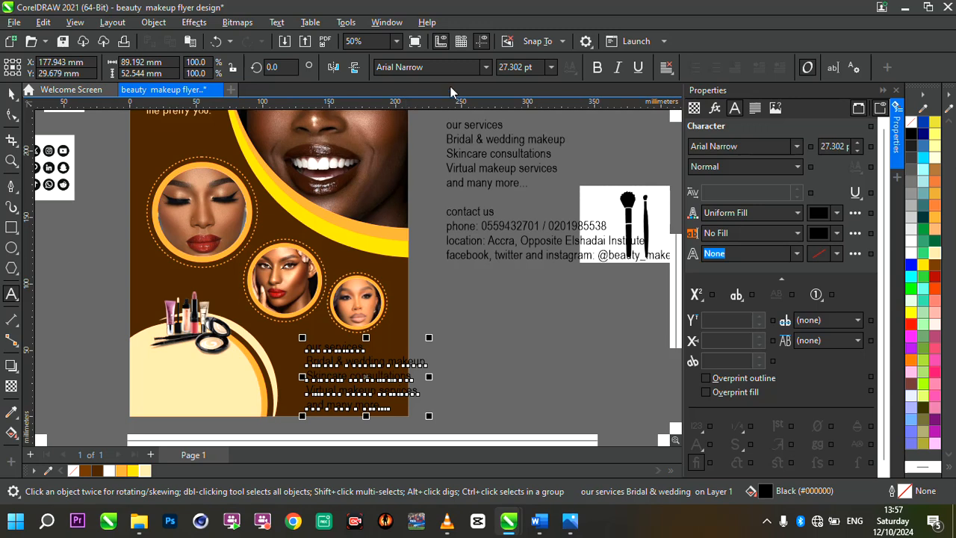
{"action": "left_click", "coordinate": [486, 67]}
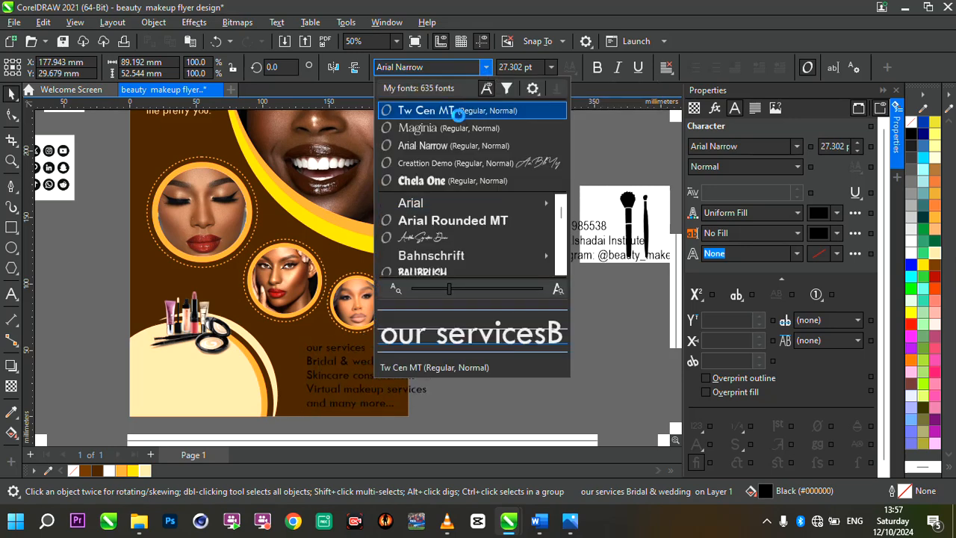
{"action": "left_click", "coordinate": [459, 112]}
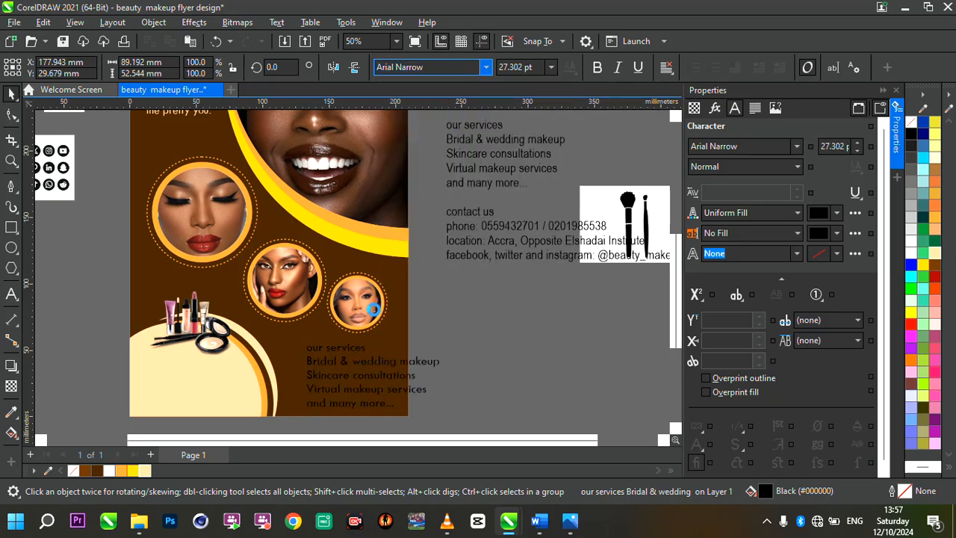
Scale the services text down to about 72 mm wide and fill it with Sand (#FFCC99).
{"action": "left_click_drag", "start_coordinate": [444, 413], "coordinate": [408, 396]}
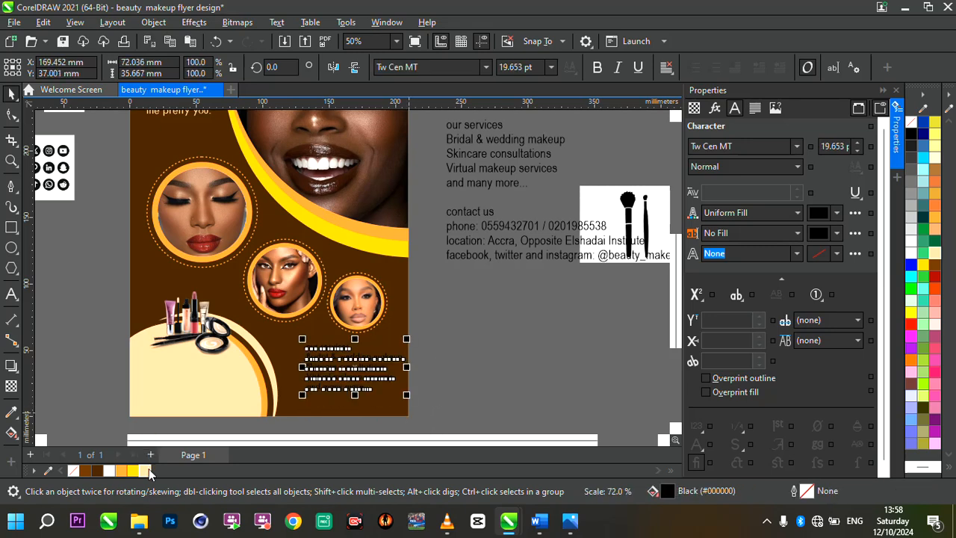
{"action": "scroll", "coordinate": [372, 392], "scroll_direction": "up", "scroll_amount": 1}
{"action": "scroll", "coordinate": [371, 393], "scroll_direction": "up", "scroll_amount": 2}
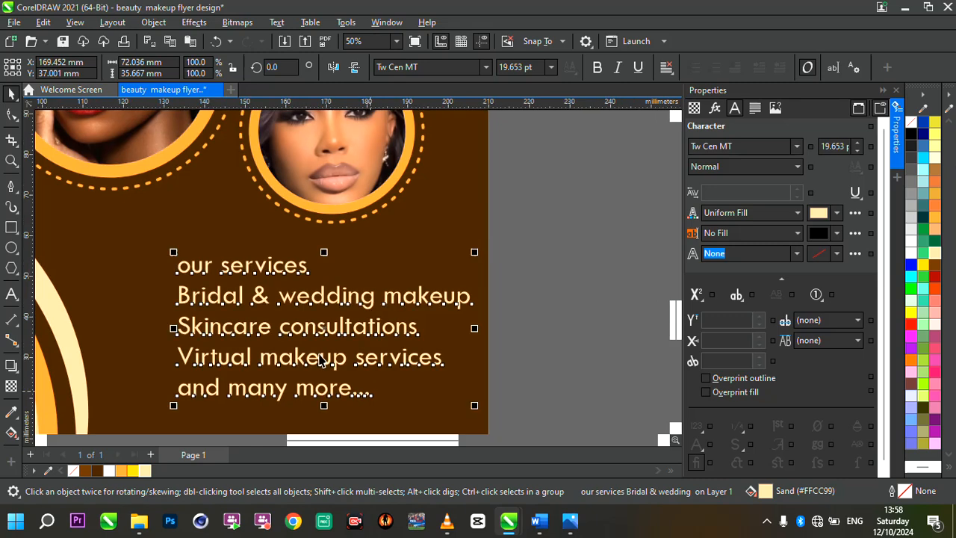
Tighten the line spacing of the services text.
{"action": "left_click", "coordinate": [11, 113]}
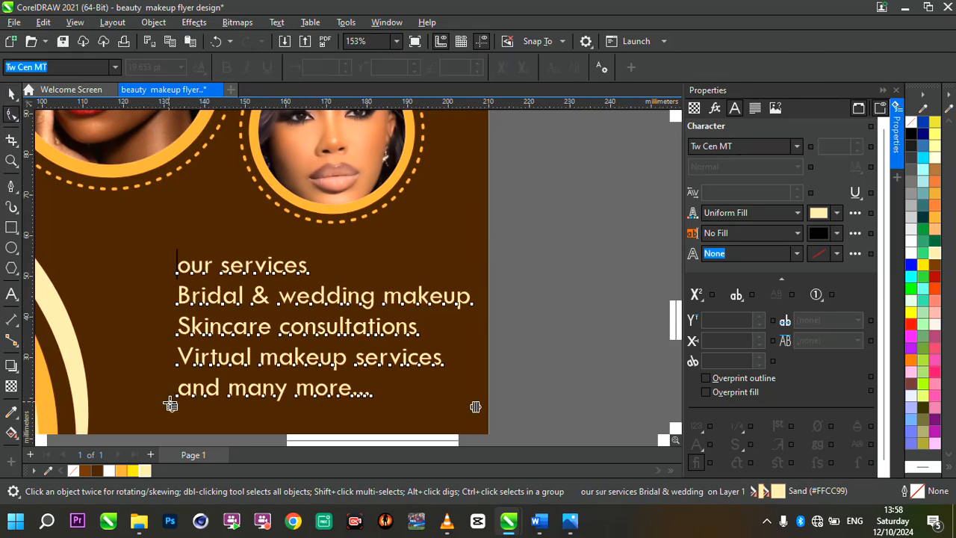
{"action": "left_click_drag", "start_coordinate": [175, 411], "coordinate": [151, 373]}
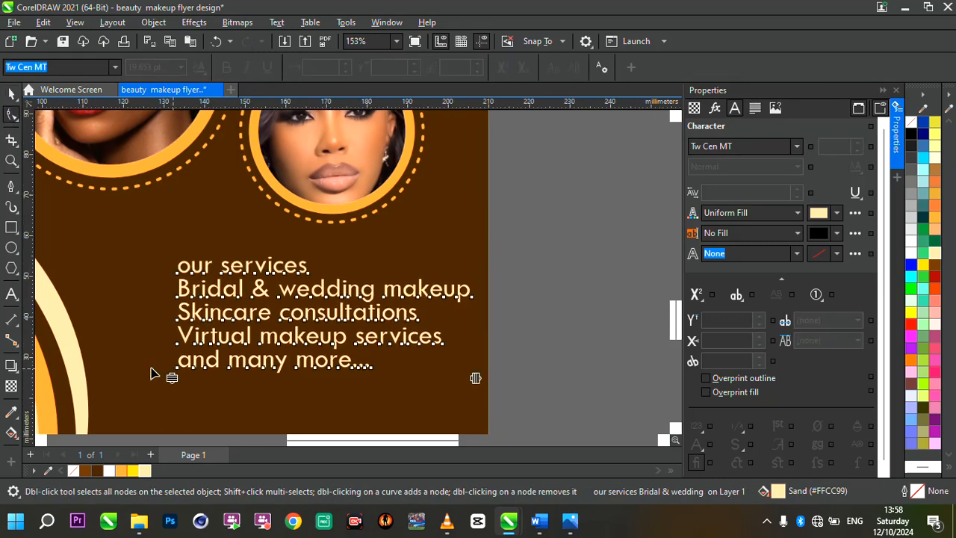
{"action": "left_click", "coordinate": [12, 93]}
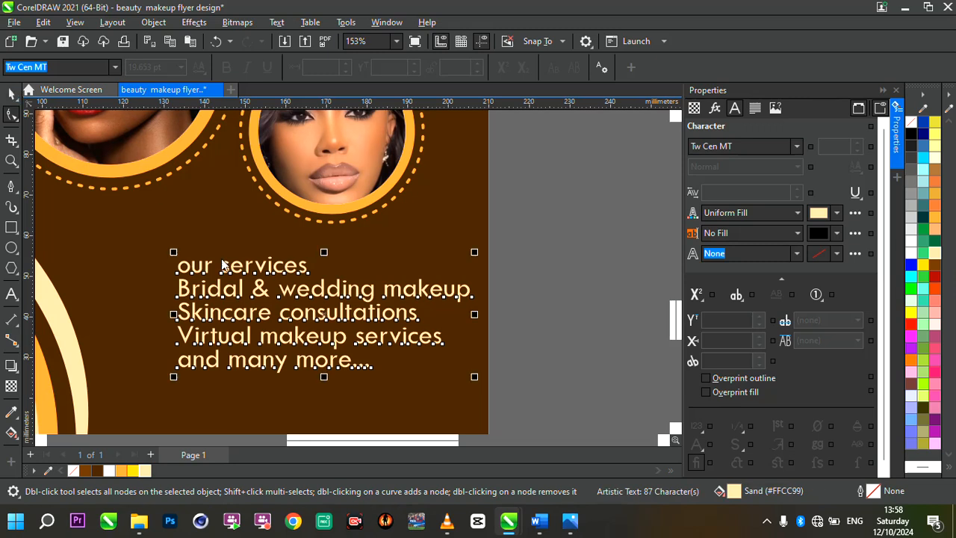
Take the "our services" line out of the services text and paste it as a separate text object above the list.
{"action": "double_click", "coordinate": [286, 268]}
{"action": "left_click_drag", "start_coordinate": [309, 265], "coordinate": [168, 263]}
{"action": "key", "text": "ctrl+c"}
{"action": "key", "text": "Delete"}
{"action": "key", "text": "Delete"}
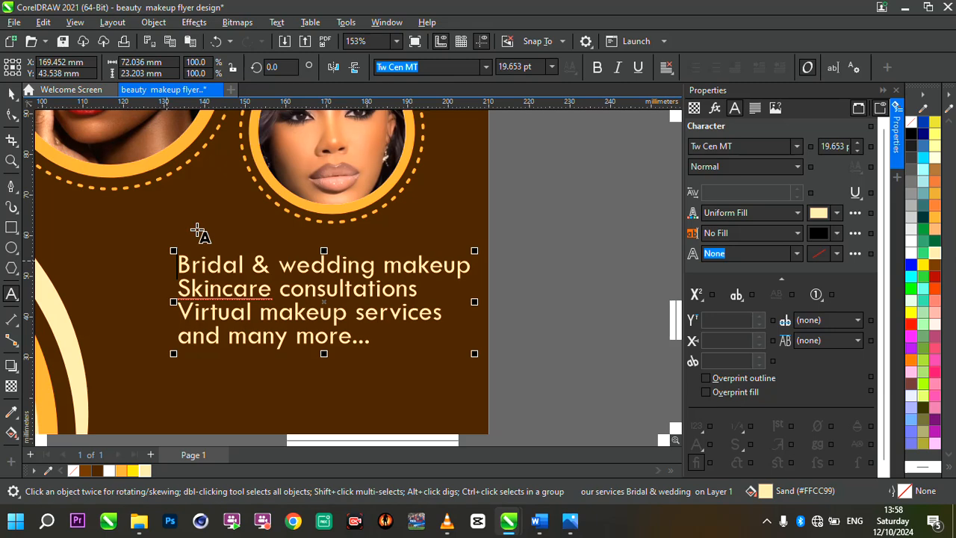
{"action": "left_click", "coordinate": [197, 232]}
{"action": "key", "text": "ctrl+v"}
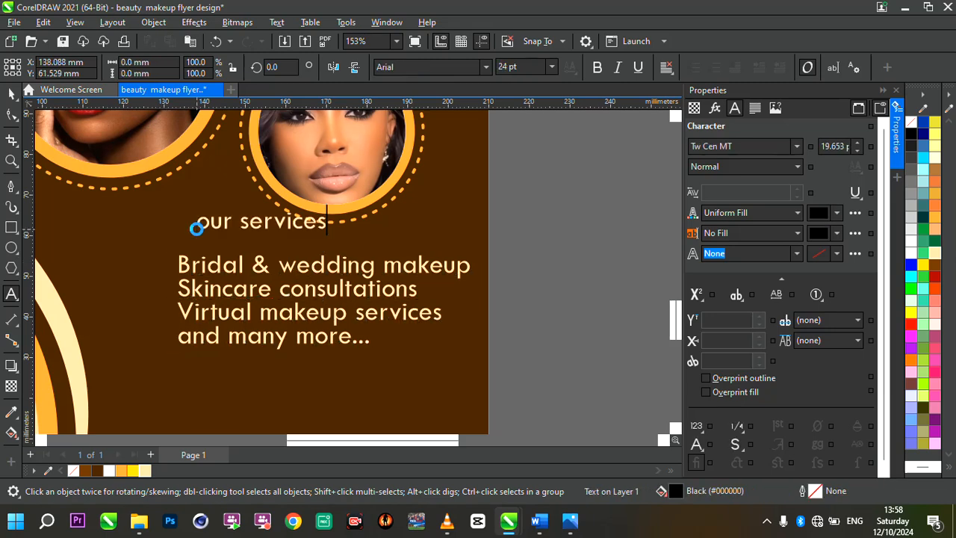
Change the case of the separate "our services" heading to UPPERCASE.
{"action": "key", "text": "ctrl+a"}
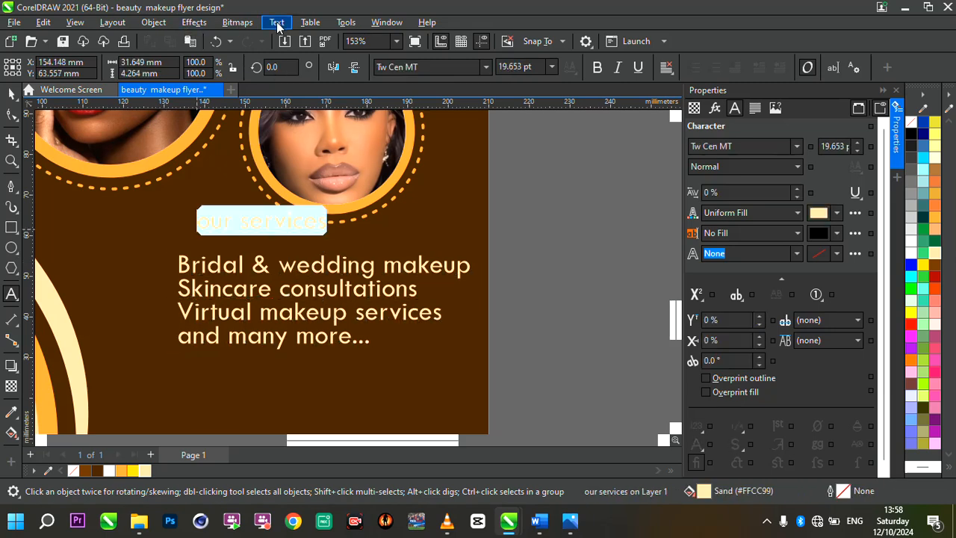
{"action": "left_click", "coordinate": [277, 22]}
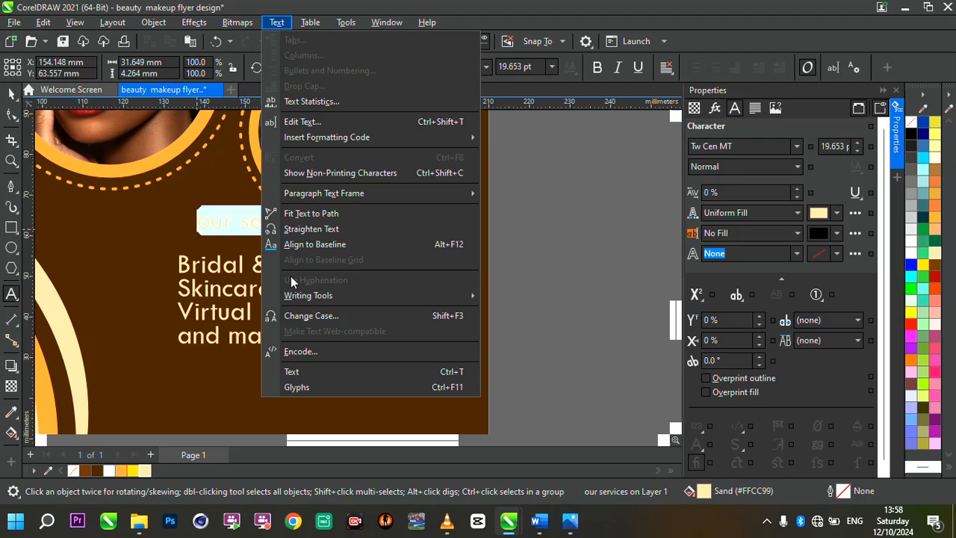
{"action": "left_click", "coordinate": [314, 316]}
{"action": "left_click", "coordinate": [419, 244]}
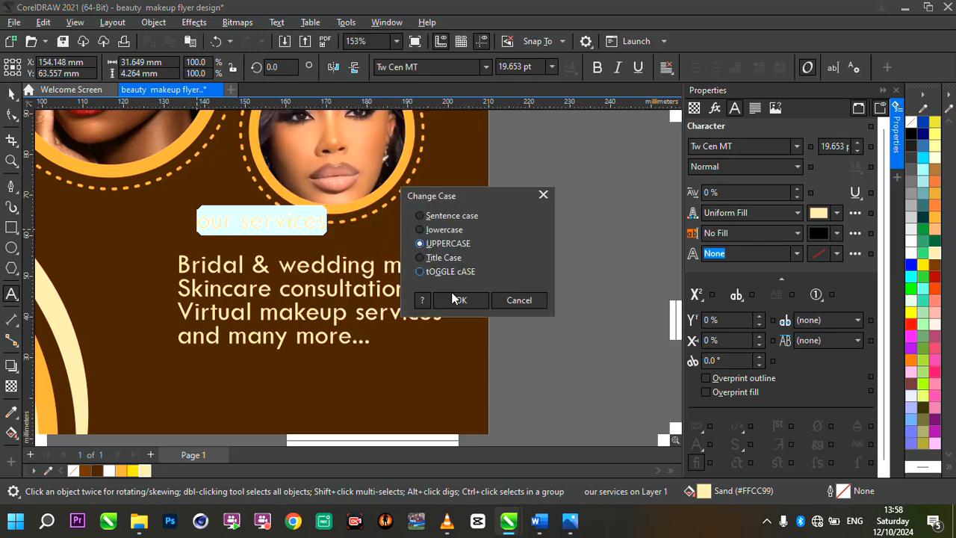
{"action": "left_click", "coordinate": [459, 300]}
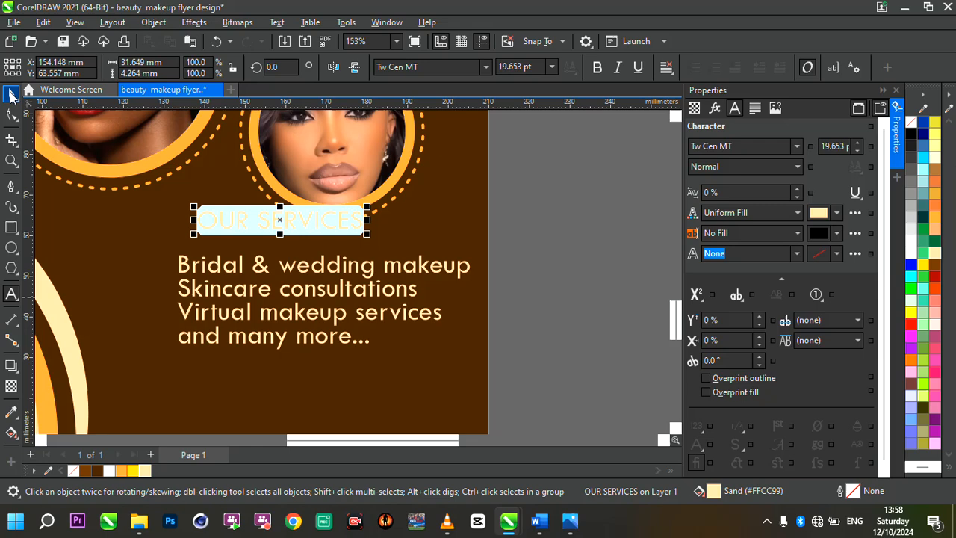
{"action": "left_click", "coordinate": [11, 93]}
Move the list of services about 13 mm down and slightly left.
{"action": "left_click", "coordinate": [343, 278]}
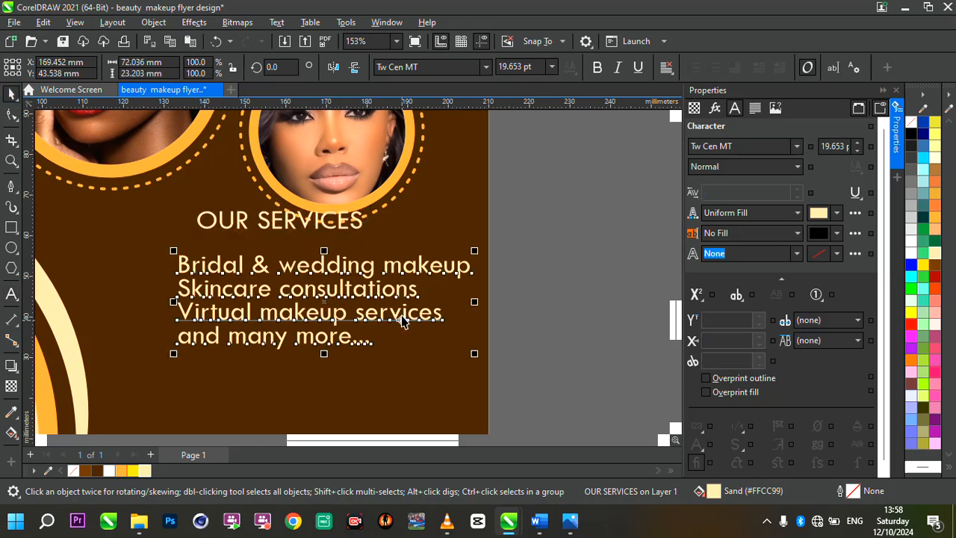
{"action": "scroll", "coordinate": [371, 299], "scroll_direction": "down", "scroll_amount": 1}
{"action": "left_click_drag", "start_coordinate": [372, 299], "coordinate": [365, 339]}
Place the "OUR SERVICES" heading just above the list, aligned with its left edge, and enlarge it to about 47 mm wide.
{"action": "left_click", "coordinate": [330, 241]}
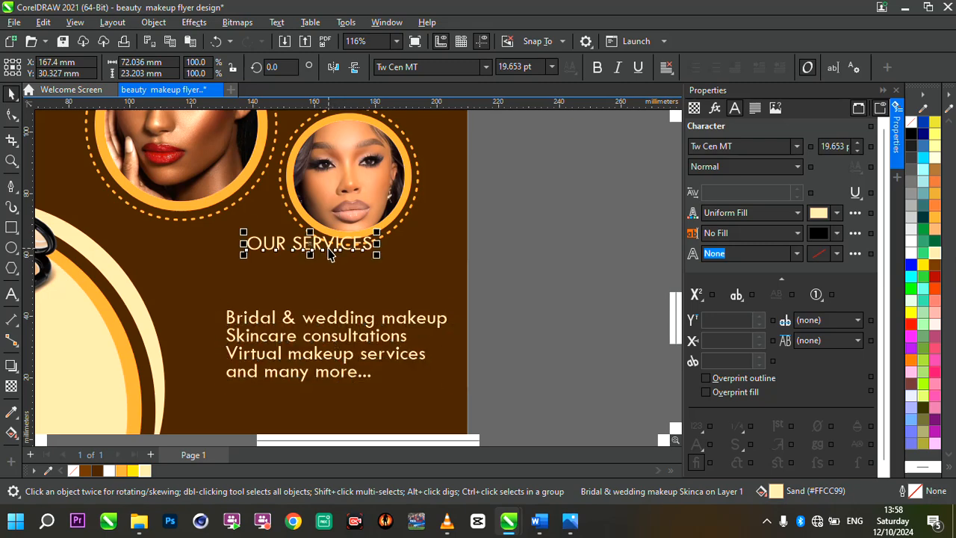
{"action": "left_click_drag", "start_coordinate": [326, 318], "coordinate": [306, 292]}
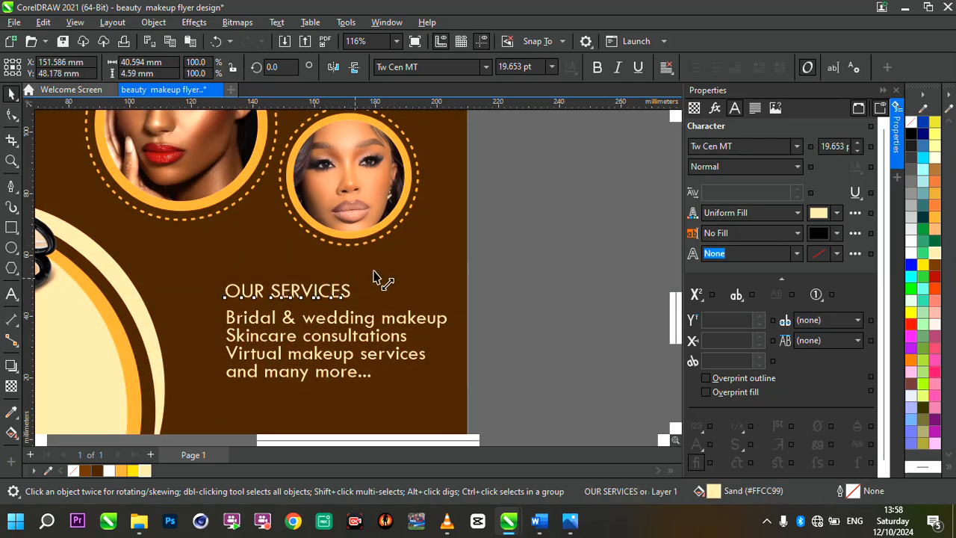
Draw a closed triangle about 4.2 mm wide with the Pen tool, just before the "Bridal & wedding makeup" line.
{"action": "left_click", "coordinate": [11, 189]}
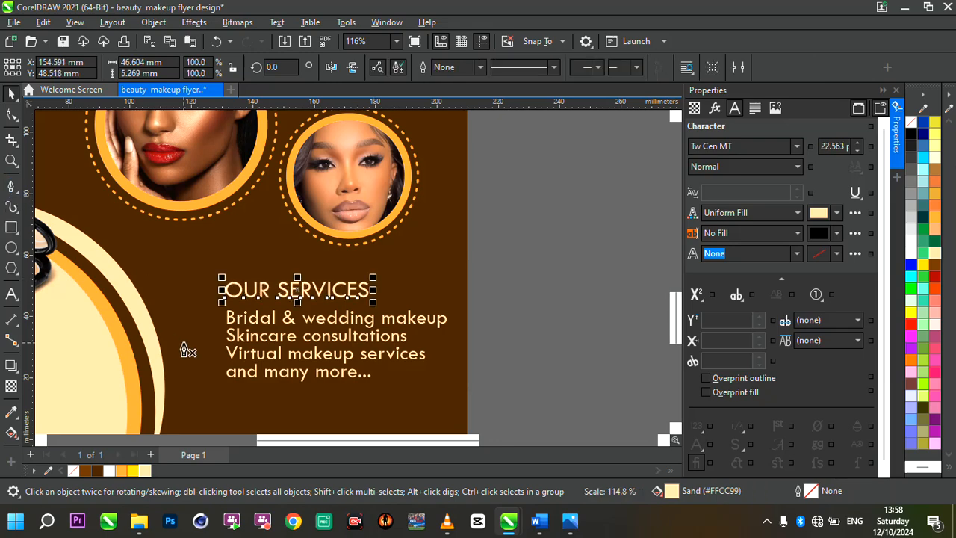
{"action": "scroll", "coordinate": [183, 344], "scroll_direction": "up", "scroll_amount": 1}
{"action": "scroll", "coordinate": [183, 346], "scroll_direction": "up", "scroll_amount": 1}
{"action": "left_click", "coordinate": [214, 296]}
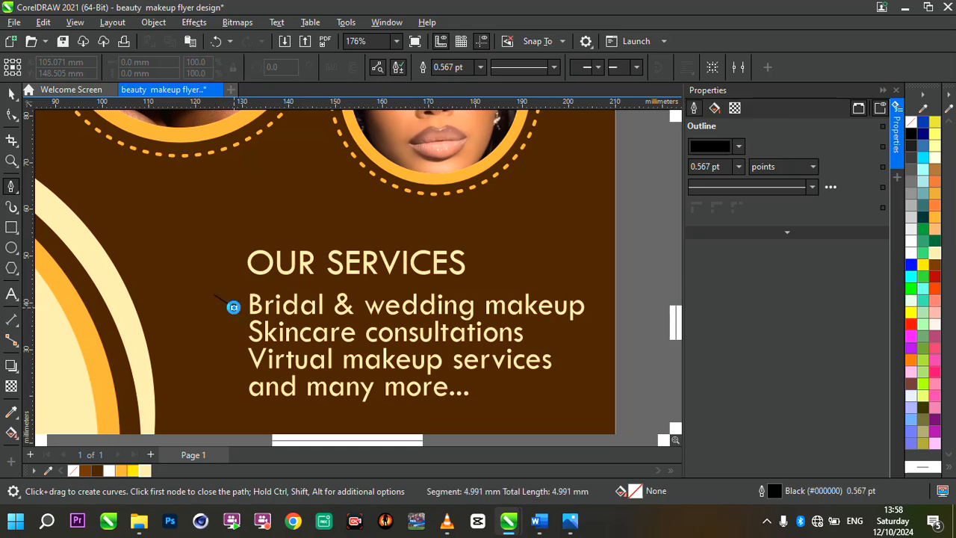
{"action": "double_click", "coordinate": [233, 307]}
{"action": "left_click", "coordinate": [216, 316]}
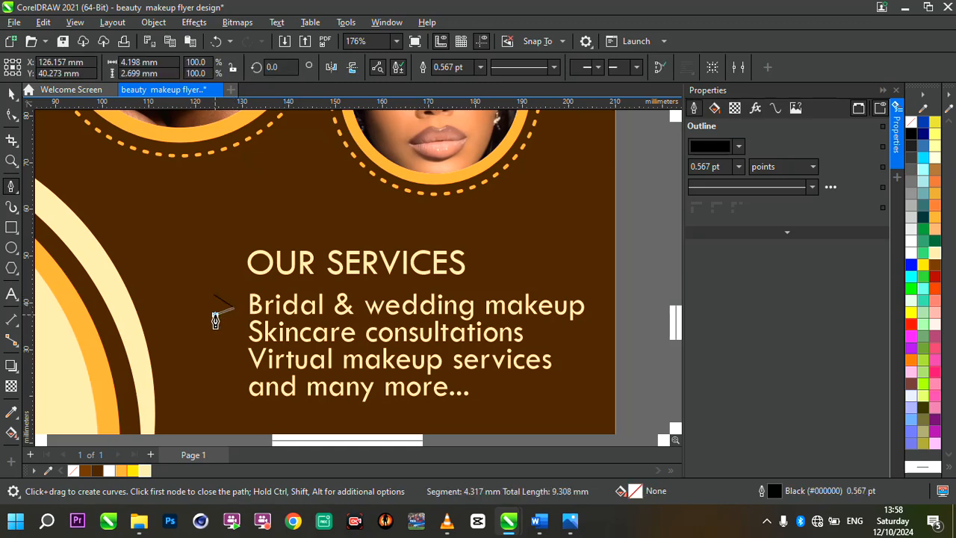
{"action": "left_click", "coordinate": [214, 296]}
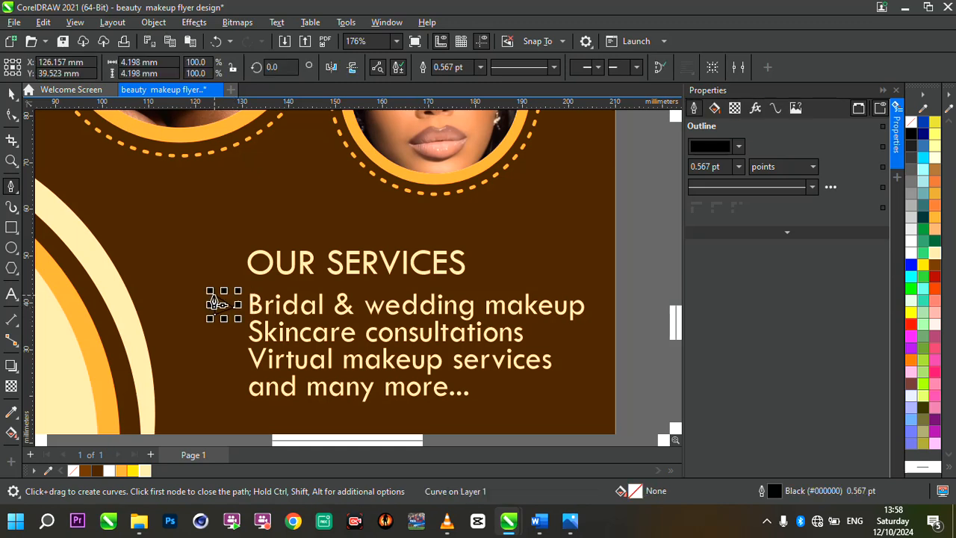
{"action": "key", "text": "space"}
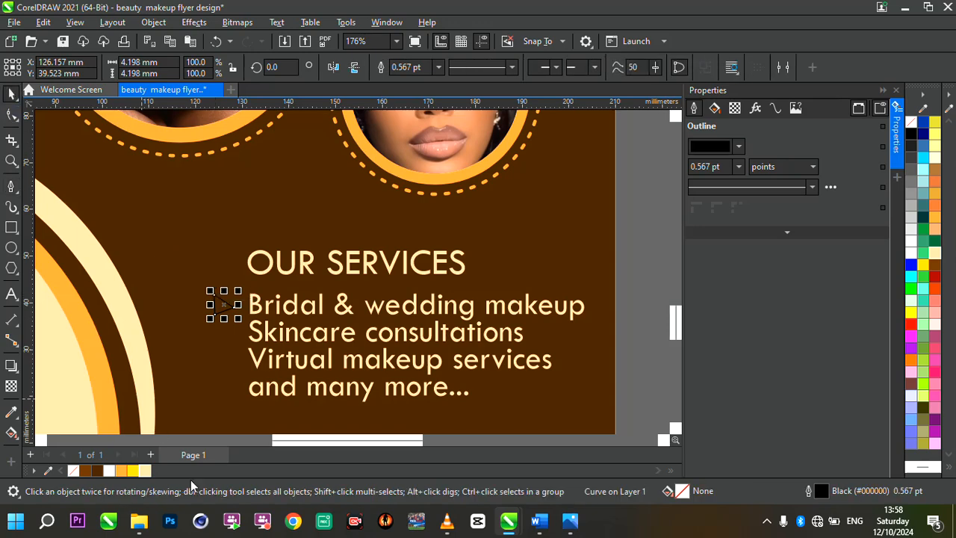
Fill the triangle with Light Orange and remove its outline.
{"action": "left_click", "coordinate": [124, 471]}
{"action": "scroll", "coordinate": [220, 328], "scroll_direction": "up", "scroll_amount": 4}
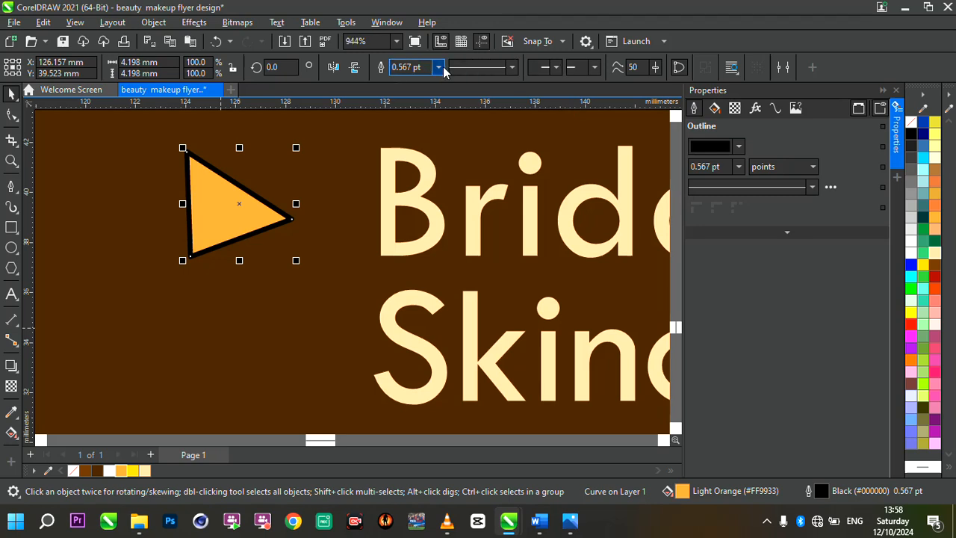
{"action": "left_click", "coordinate": [440, 67]}
{"action": "left_click", "coordinate": [408, 79]}
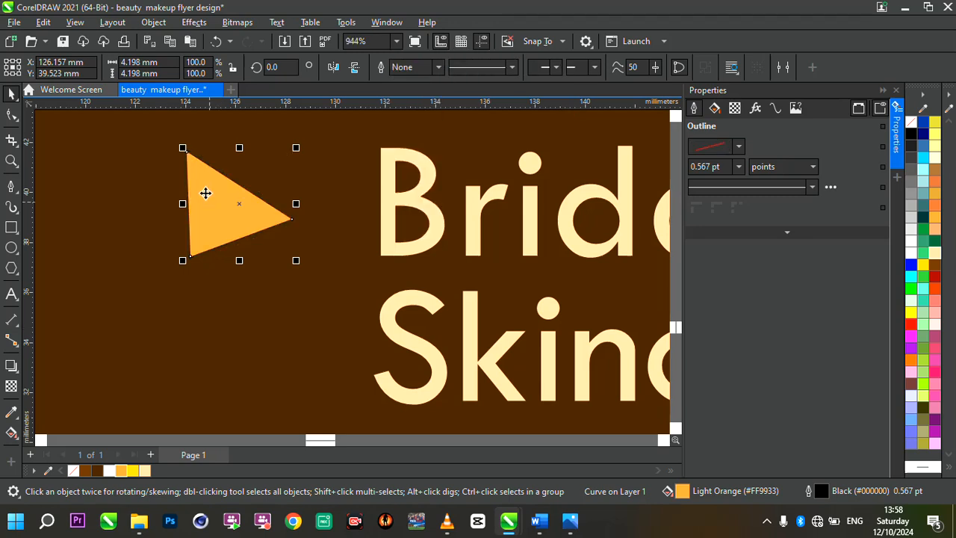
Shift the triangle's lower-left node to make its left edge vertical, and place the triangle close to the start of "Bridal & wedding makeup".
{"action": "key", "text": "F10"}
{"action": "left_click_drag", "start_coordinate": [190, 256], "coordinate": [187, 255]}
{"action": "scroll", "coordinate": [288, 305], "scroll_direction": "down", "scroll_amount": 4}
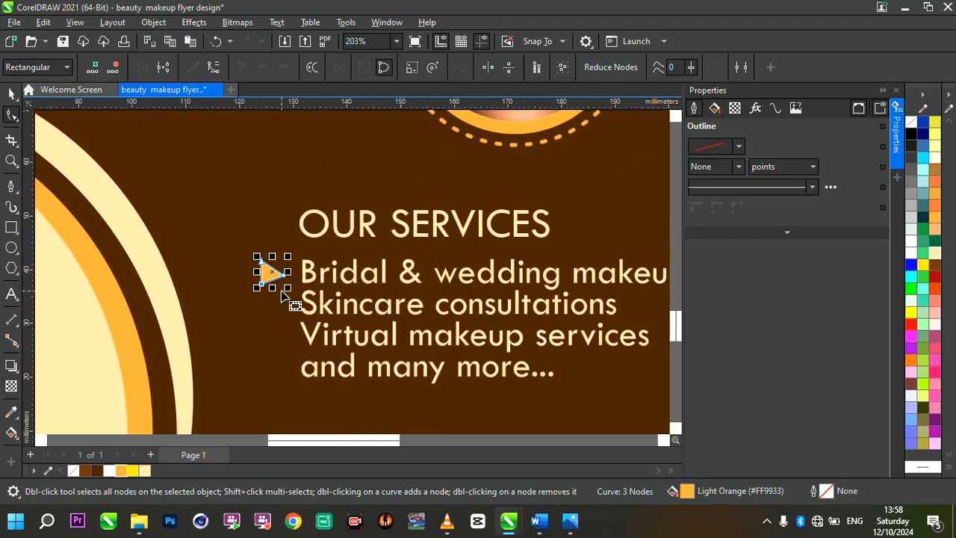
{"action": "key", "text": "space"}
{"action": "scroll", "coordinate": [284, 224], "scroll_direction": "down", "scroll_amount": 3}
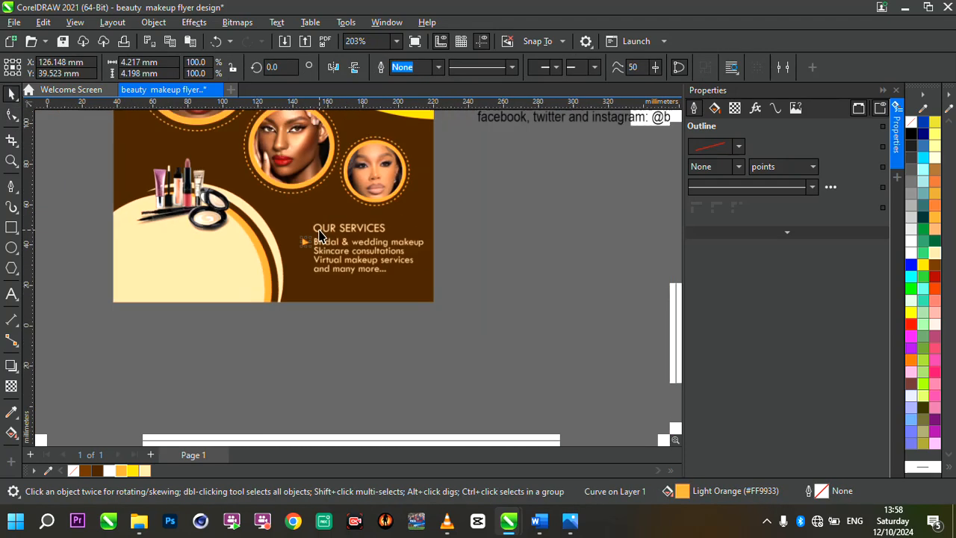
{"action": "scroll", "coordinate": [321, 232], "scroll_direction": "up", "scroll_amount": 6}
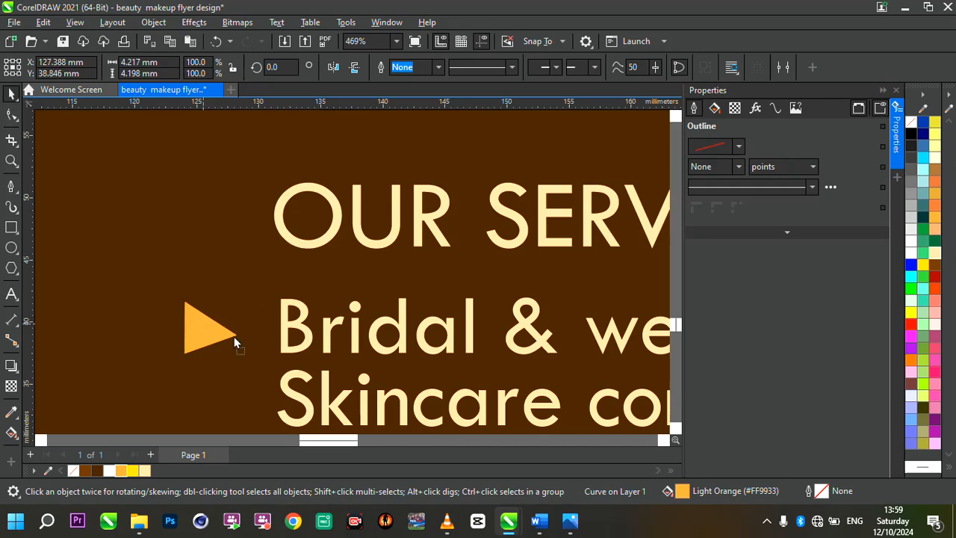
{"action": "left_click_drag", "start_coordinate": [228, 332], "coordinate": [249, 326]}
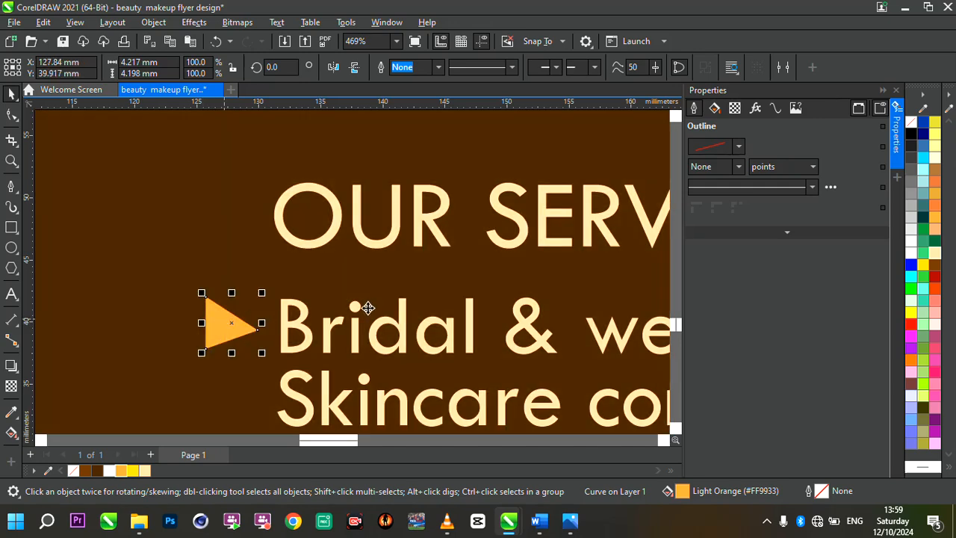
Duplicate the triangle marker beside "Skincare consultations" and repeat the copy beside "Virtual makeup services".
{"action": "scroll", "coordinate": [367, 307], "scroll_direction": "down", "scroll_amount": 4}
{"action": "scroll", "coordinate": [437, 374], "scroll_direction": "up", "scroll_amount": 3}
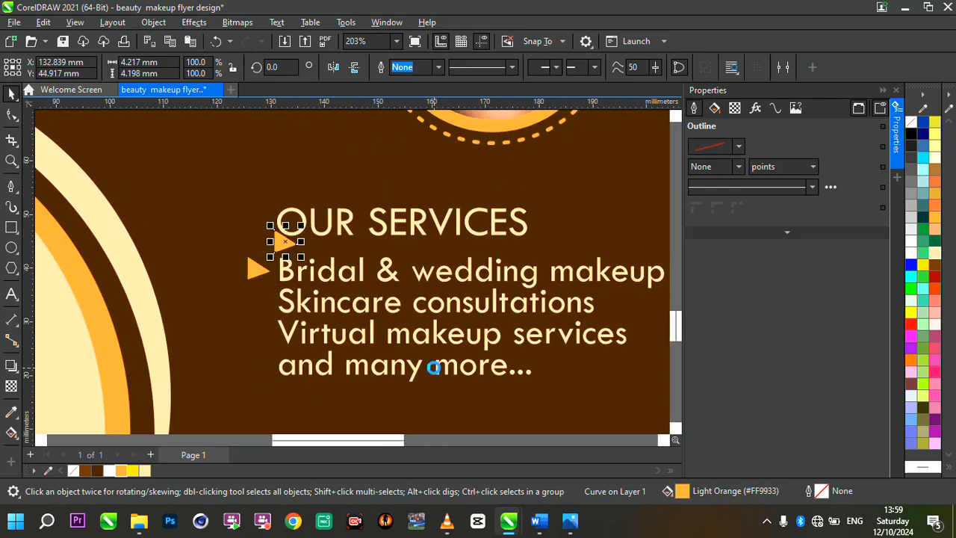
{"action": "left_click_drag", "start_coordinate": [293, 243], "coordinate": [261, 299]}
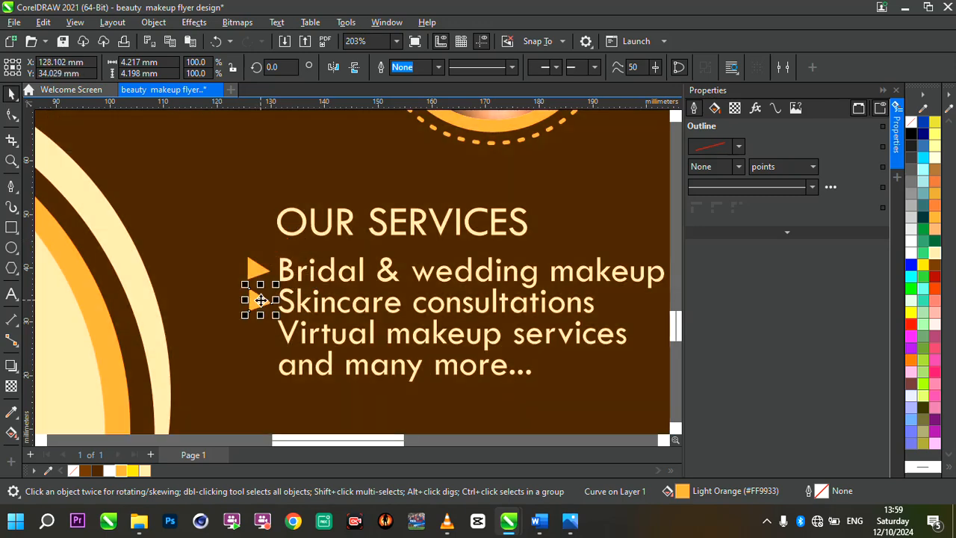
{"action": "key", "text": "ctrl+r"}
Align the three triangle markers in one vertical column and shift the heading, list and markers together slightly to the left.
{"action": "scroll", "coordinate": [336, 263], "scroll_direction": "down", "scroll_amount": 4}
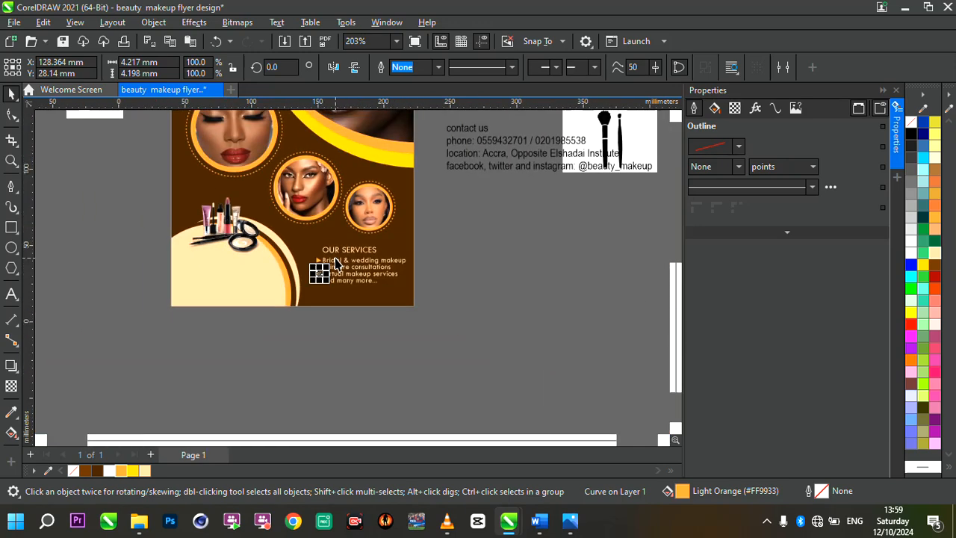
{"action": "left_click_drag", "start_coordinate": [306, 312], "coordinate": [336, 257]}
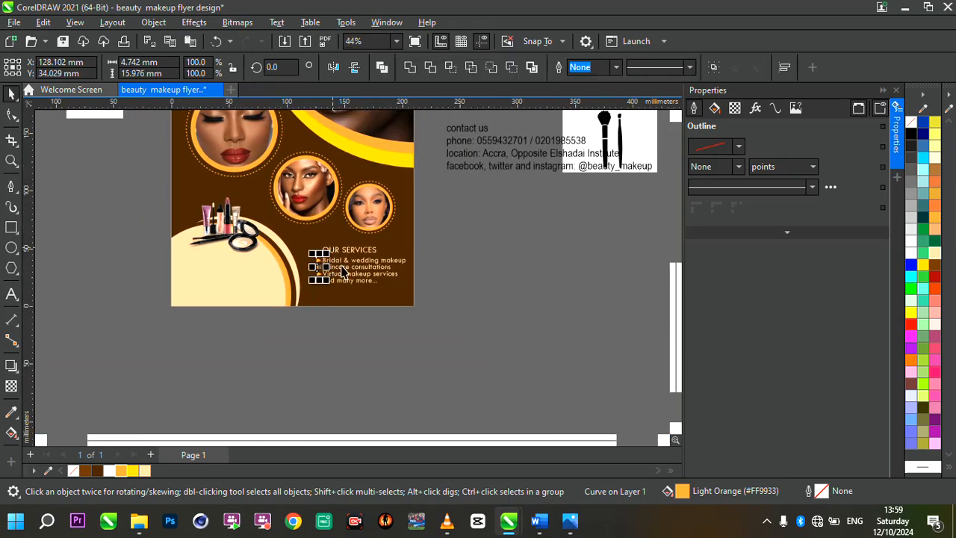
{"action": "scroll", "coordinate": [340, 266], "scroll_direction": "up", "scroll_amount": 1}
{"action": "scroll", "coordinate": [348, 273], "scroll_direction": "down", "scroll_amount": 1}
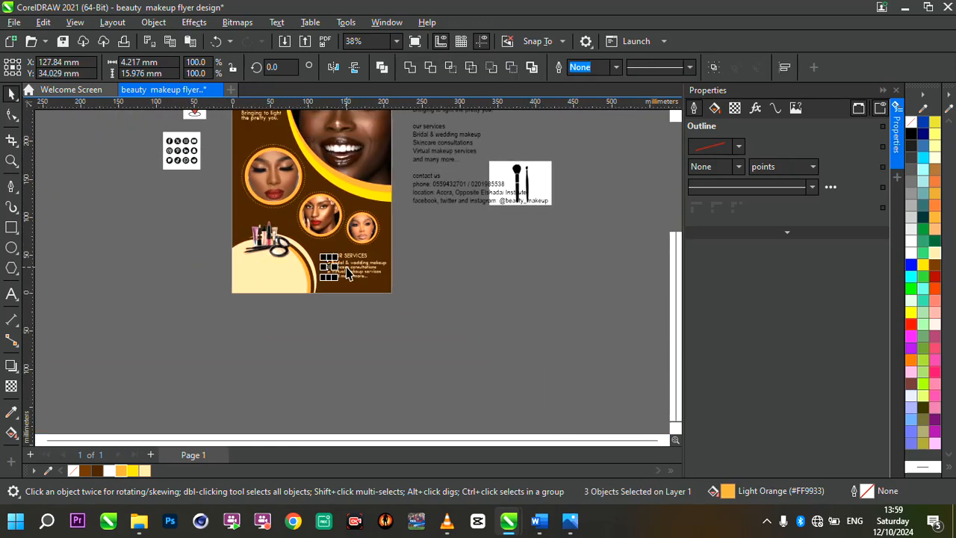
{"action": "scroll", "coordinate": [409, 183], "scroll_direction": "up", "scroll_amount": 1}
{"action": "left_click_drag", "start_coordinate": [438, 280], "coordinate": [298, 341]}
Move the makeup products image up about 12 mm above the cream circle.
{"action": "left_click", "coordinate": [118, 298]}
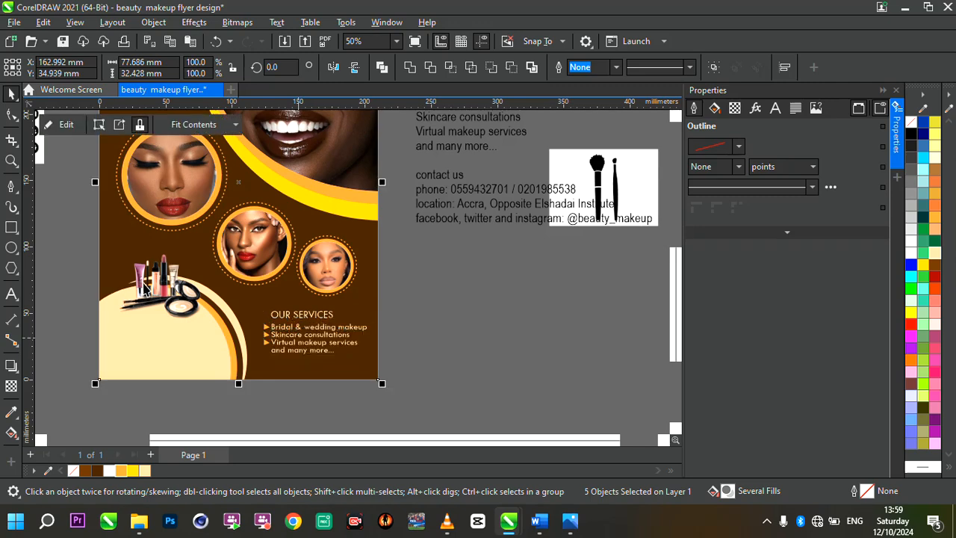
{"action": "left_click", "coordinate": [160, 282]}
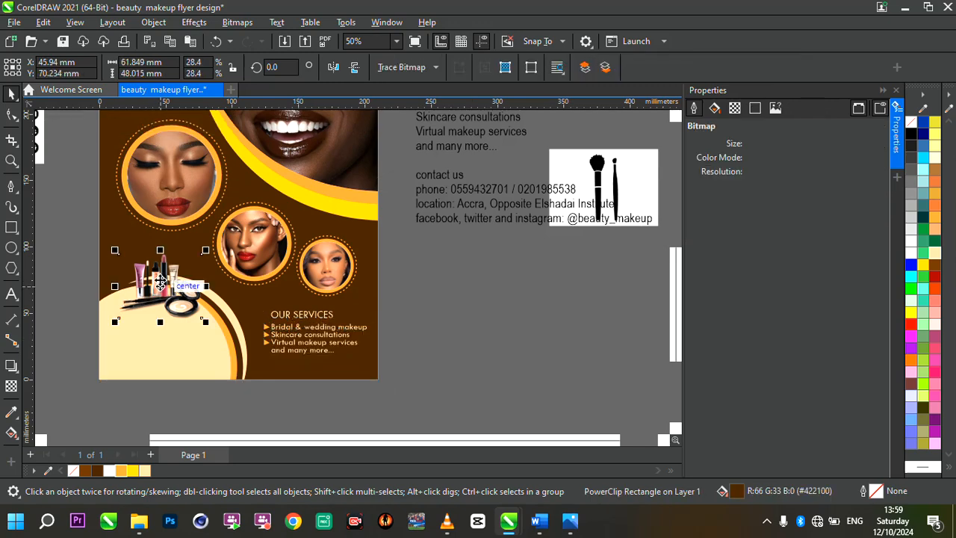
{"action": "left_click_drag", "start_coordinate": [160, 276], "coordinate": [160, 269]}
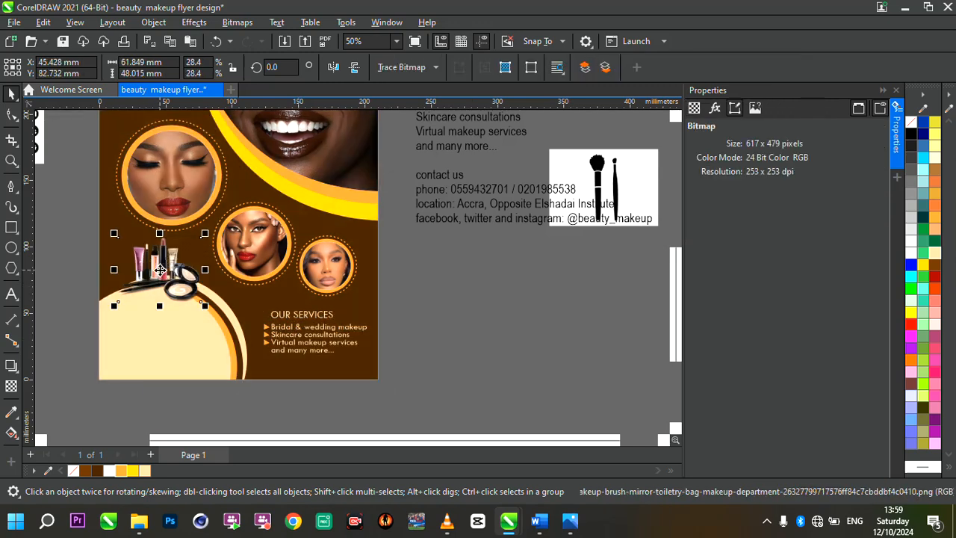
Copy the contact lines from the source text and paste them as a separate text object on the cream circle.
{"action": "left_click", "coordinate": [422, 193]}
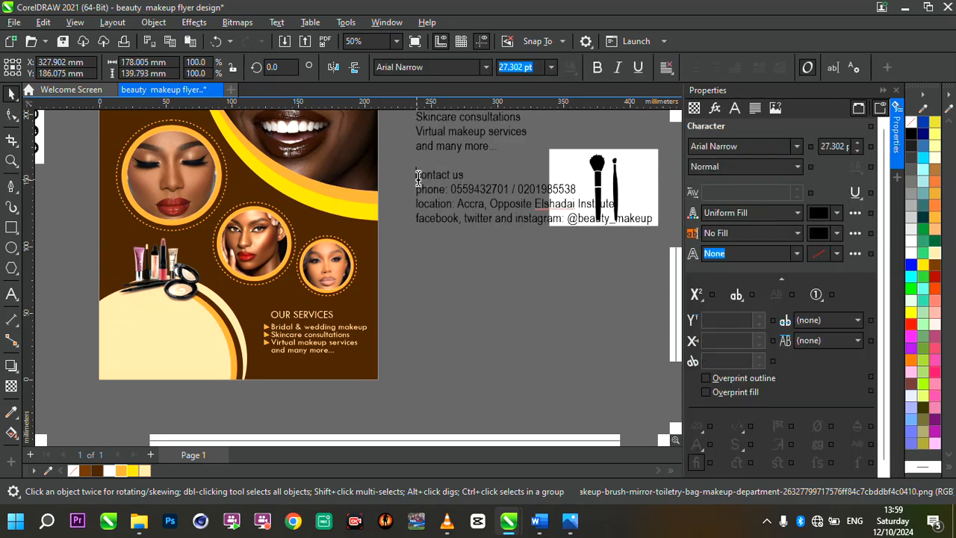
{"action": "left_click_drag", "start_coordinate": [416, 176], "coordinate": [658, 228]}
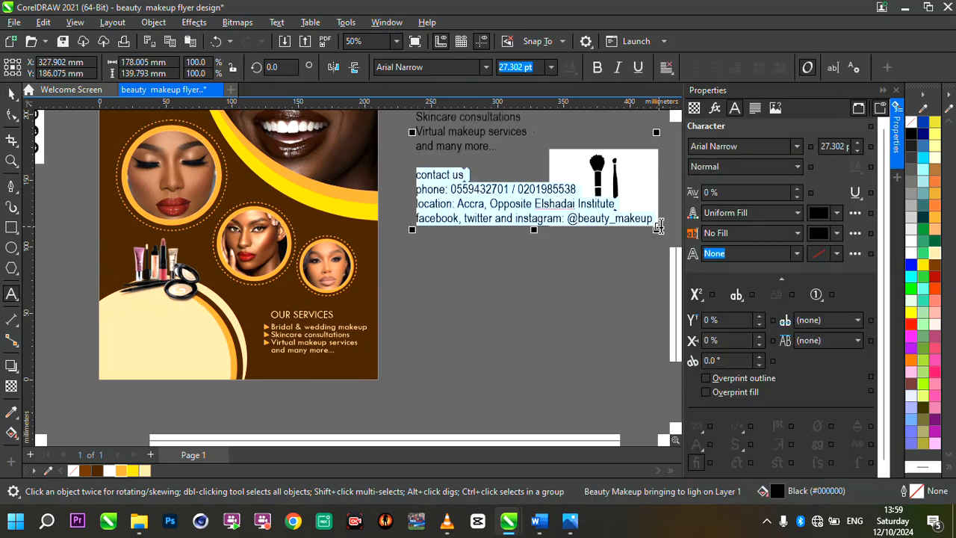
{"action": "left_click", "coordinate": [111, 311]}
{"action": "scroll", "coordinate": [111, 309], "scroll_direction": "up", "scroll_amount": 1}
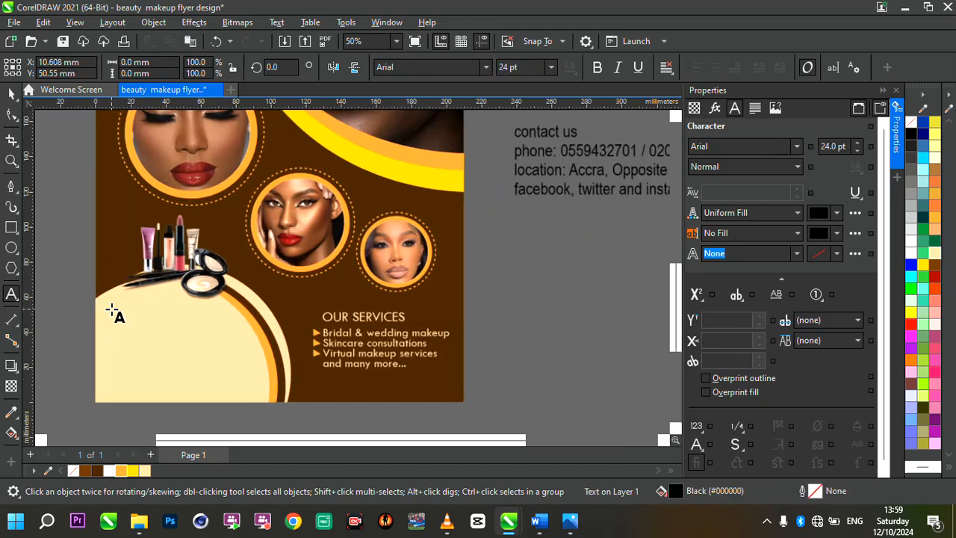
{"action": "key", "text": "ctrl+v"}
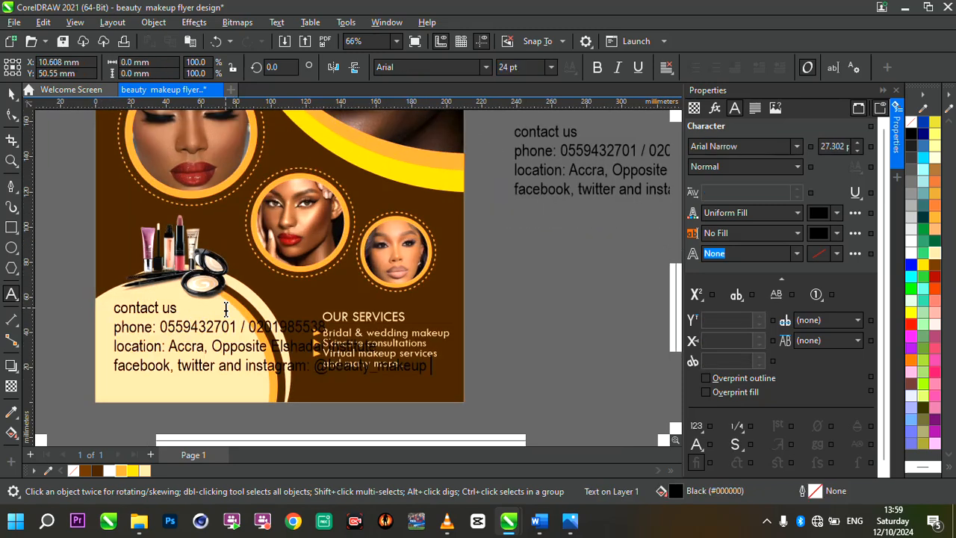
Set the font of the pasted contact text to Tw Cen MT.
{"action": "key", "text": "ctrl+space"}
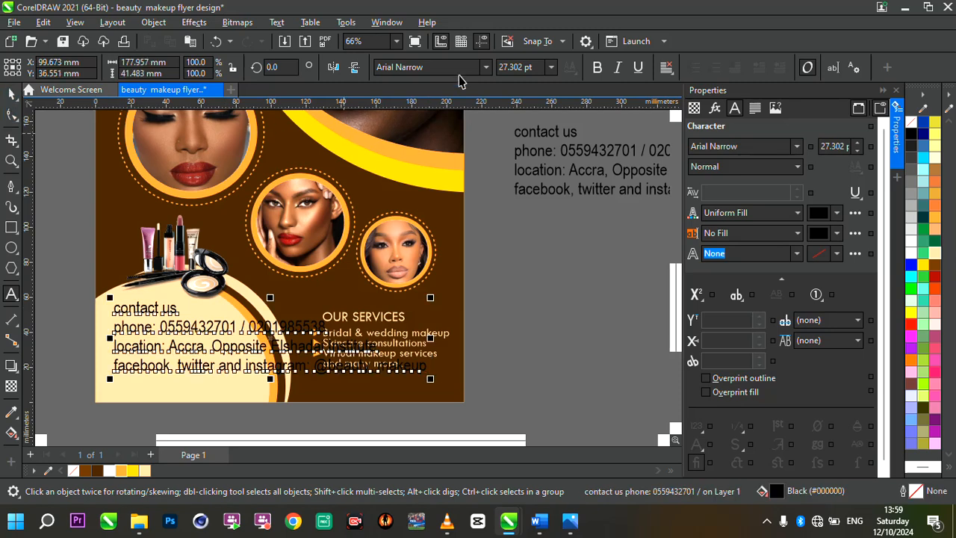
{"action": "left_click", "coordinate": [486, 71]}
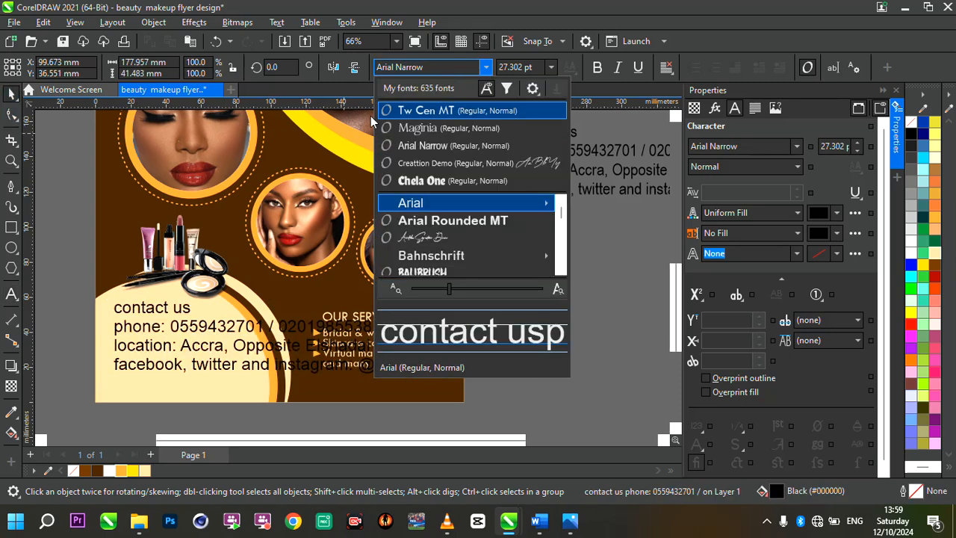
{"action": "left_click", "coordinate": [451, 112]}
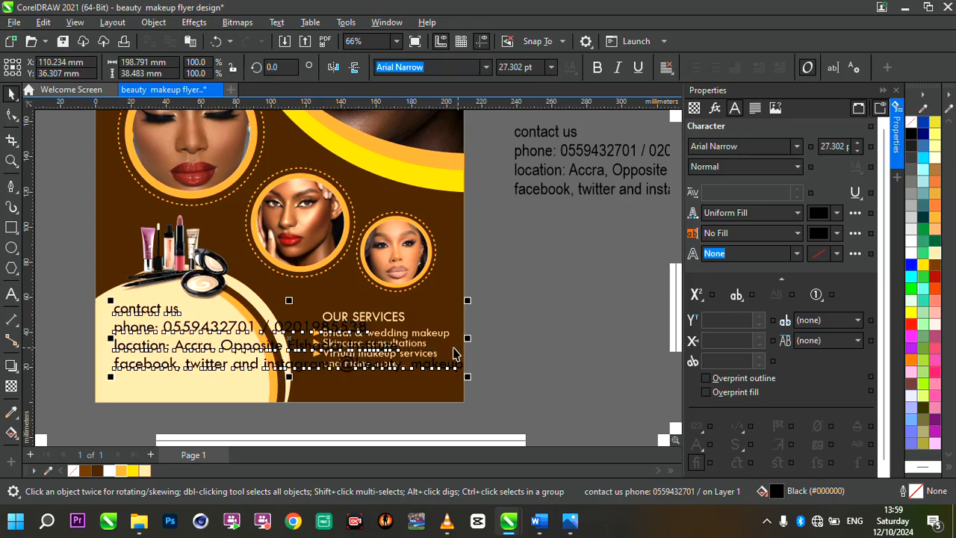
Delete the "facebook, twitter and instagram:" label in front of the social media handle in the contact text.
{"action": "double_click", "coordinate": [154, 364]}
{"action": "scroll", "coordinate": [233, 365], "scroll_direction": "up", "scroll_amount": 1}
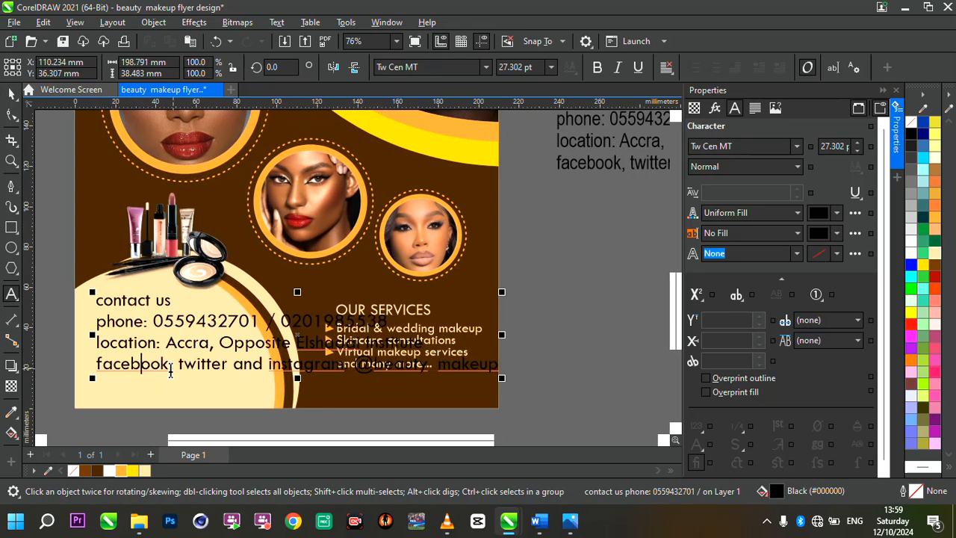
{"action": "left_click_drag", "start_coordinate": [349, 364], "coordinate": [66, 359]}
{"action": "key", "text": "BackSpace"}
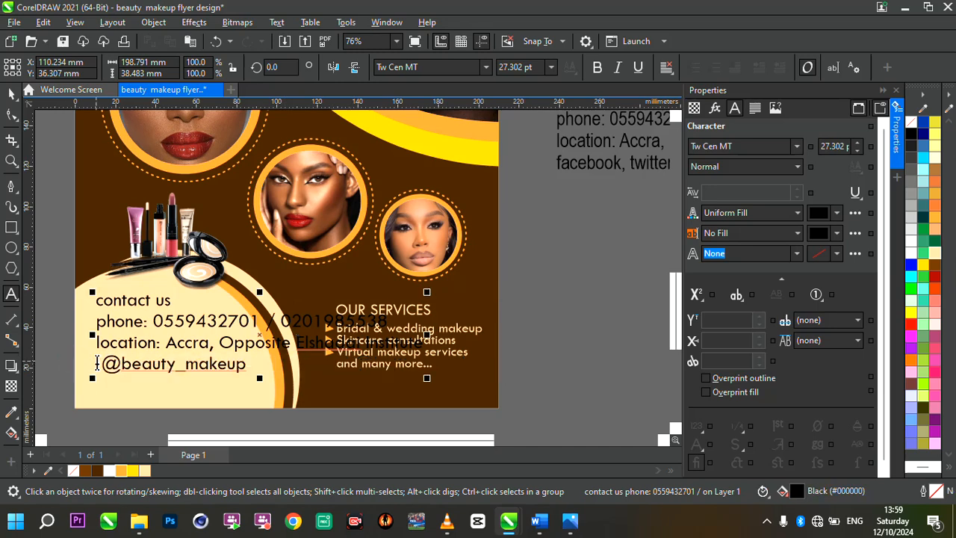
{"action": "key", "text": "Delete"}
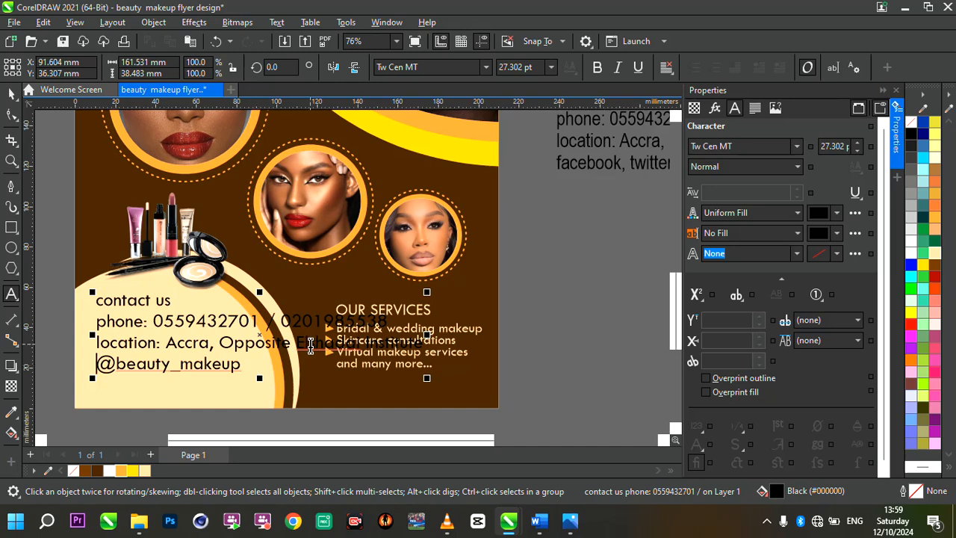
Scale the contact text down to about 87 mm wide and move it about 12 mm down inside the cream circle.
{"action": "left_click_drag", "start_coordinate": [427, 378], "coordinate": [276, 377]}
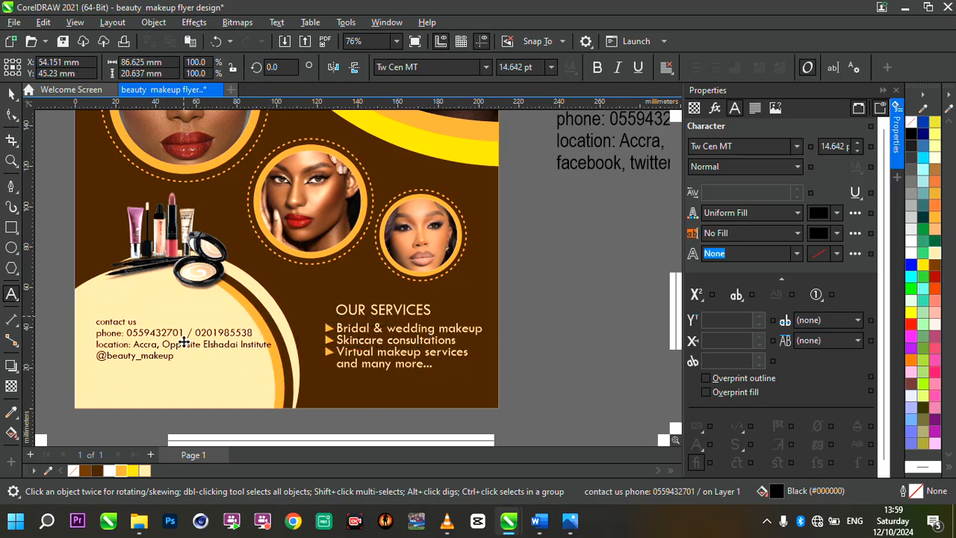
{"action": "scroll", "coordinate": [184, 316], "scroll_direction": "down", "scroll_amount": 2}
{"action": "scroll", "coordinate": [186, 321], "scroll_direction": "up", "scroll_amount": 5}
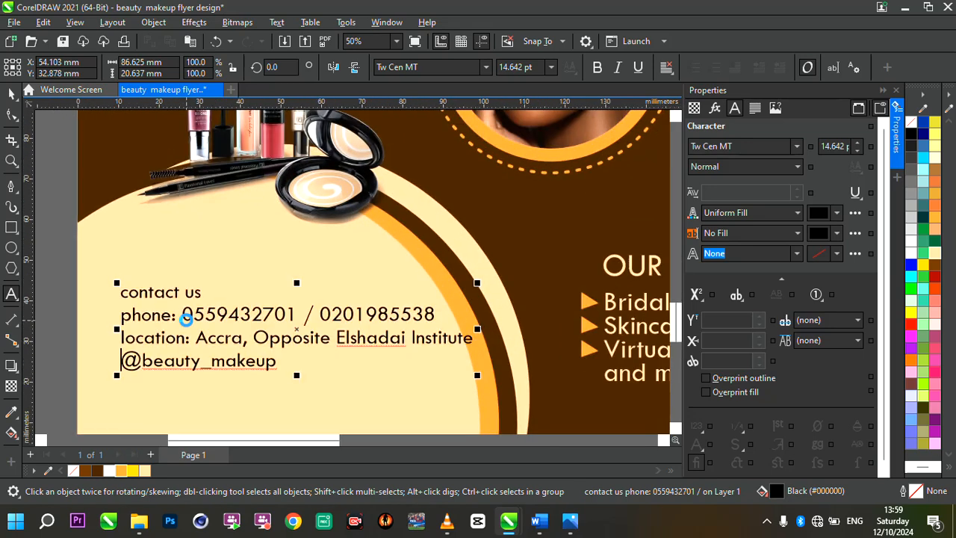
Split the "contact us" line into a separate text object above the contact details and enlarge it to about 51 mm wide.
{"action": "left_click_drag", "start_coordinate": [206, 291], "coordinate": [112, 296]}
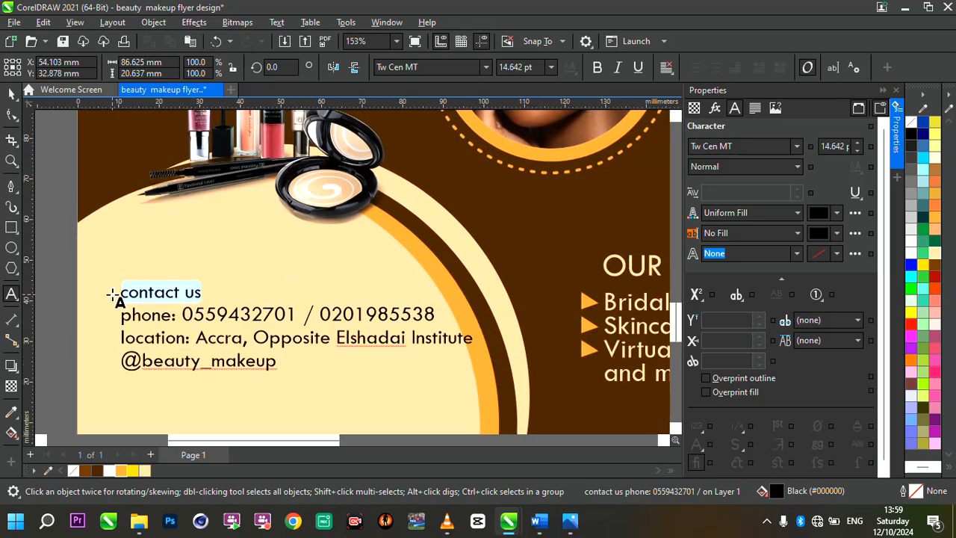
{"action": "key", "text": "Delete"}
{"action": "key", "text": "Delete"}
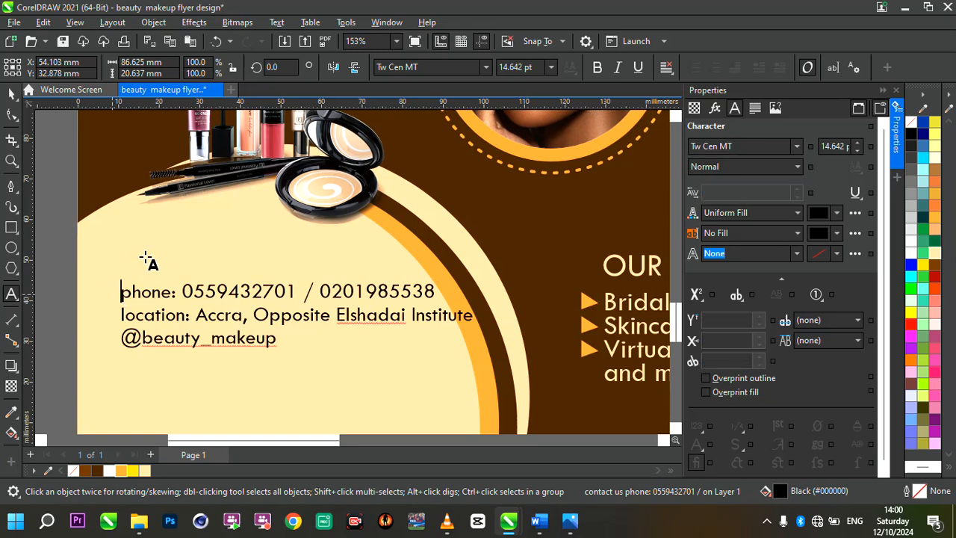
{"action": "left_click", "coordinate": [147, 251]}
{"action": "type", "text": "contact us"}
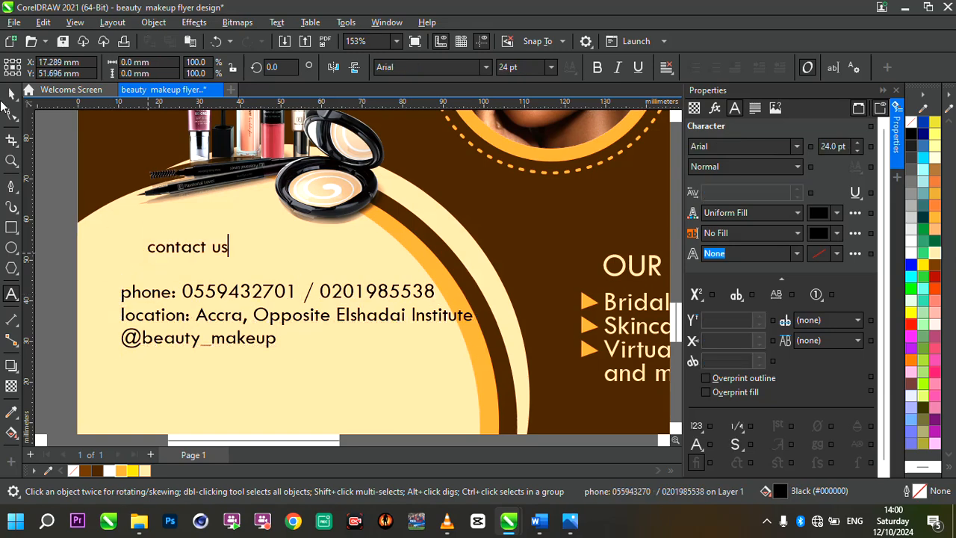
{"action": "key", "text": "Escape"}
{"action": "left_click_drag", "start_coordinate": [235, 265], "coordinate": [410, 257]}
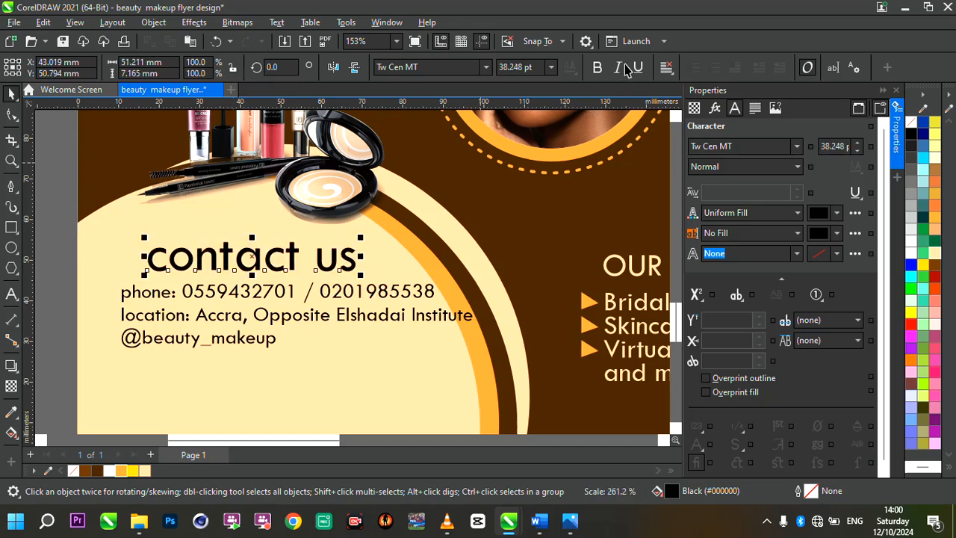
Fill the "contact us" heading with the dark brown background colour (#422100).
{"action": "left_click", "coordinate": [96, 470]}
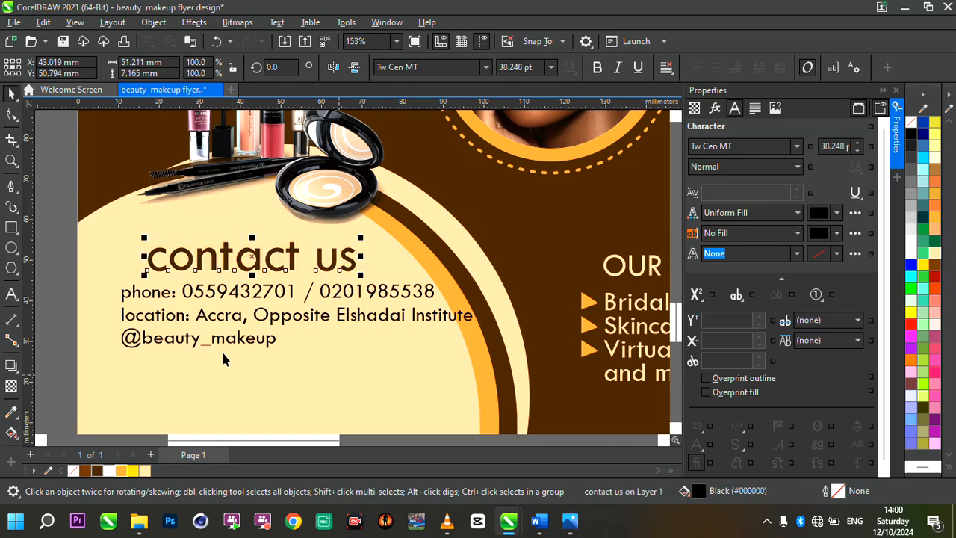
{"action": "scroll", "coordinate": [321, 303], "scroll_direction": "down", "scroll_amount": 2}
{"action": "scroll", "coordinate": [374, 302], "scroll_direction": "up", "scroll_amount": 1}
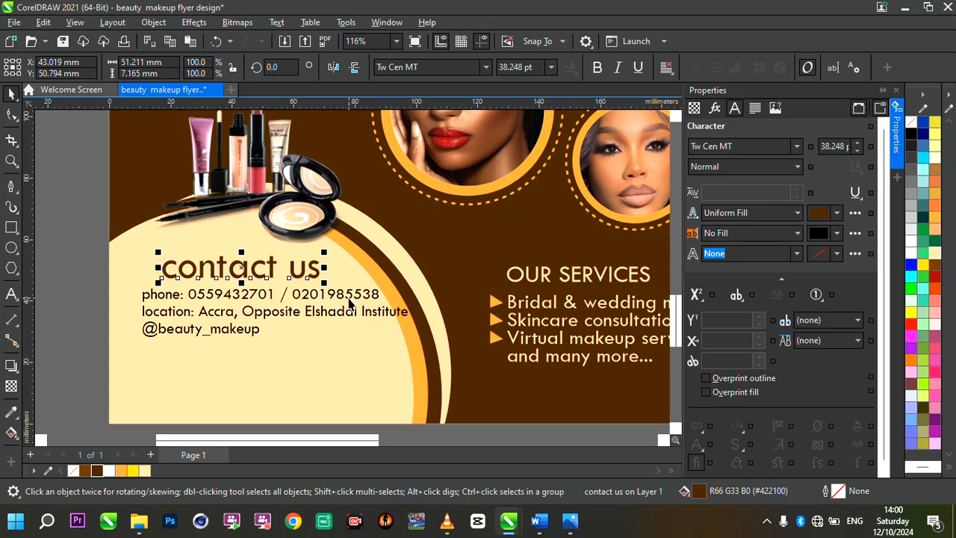
Tighten the character spacing of the contact details so the text is about 74 mm wide.
{"action": "left_click", "coordinate": [349, 303]}
{"action": "left_click", "coordinate": [12, 115]}
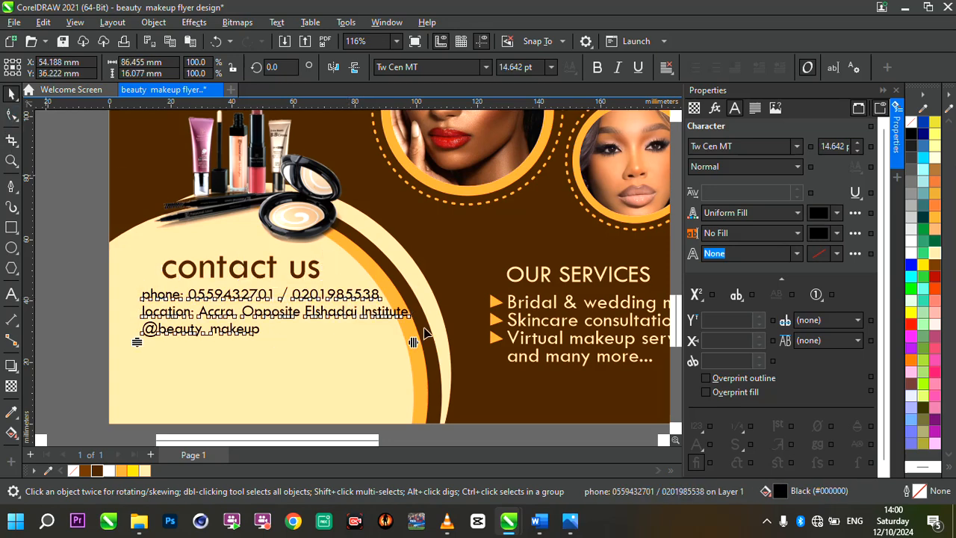
{"action": "left_click_drag", "start_coordinate": [376, 343], "coordinate": [357, 339]}
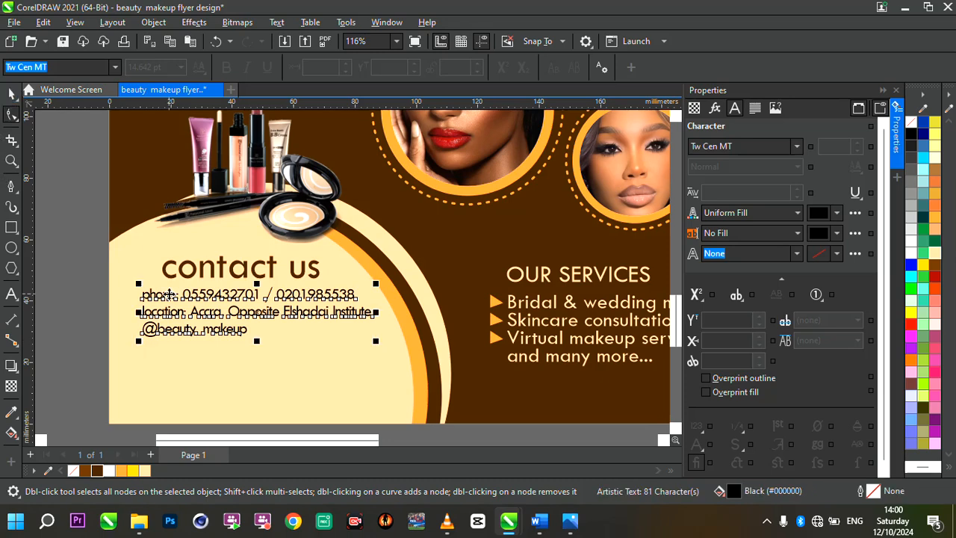
Delete the "phone:" and "location:" labels from the contact details and move the text slightly down inside the cream circle.
{"action": "left_click", "coordinate": [11, 94]}
{"action": "left_click", "coordinate": [192, 295]}
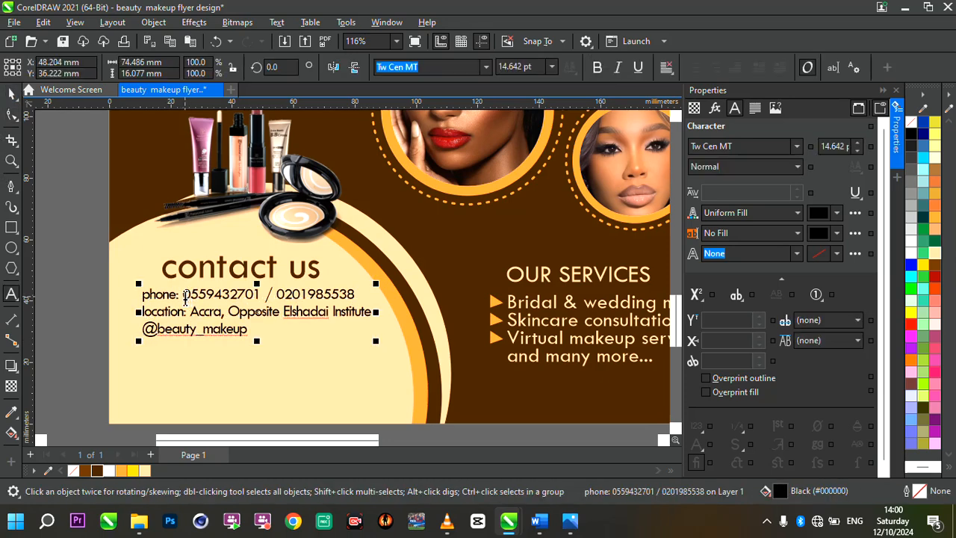
{"action": "left_click_drag", "start_coordinate": [181, 295], "coordinate": [153, 297]}
{"action": "key", "text": "BackSpace"}
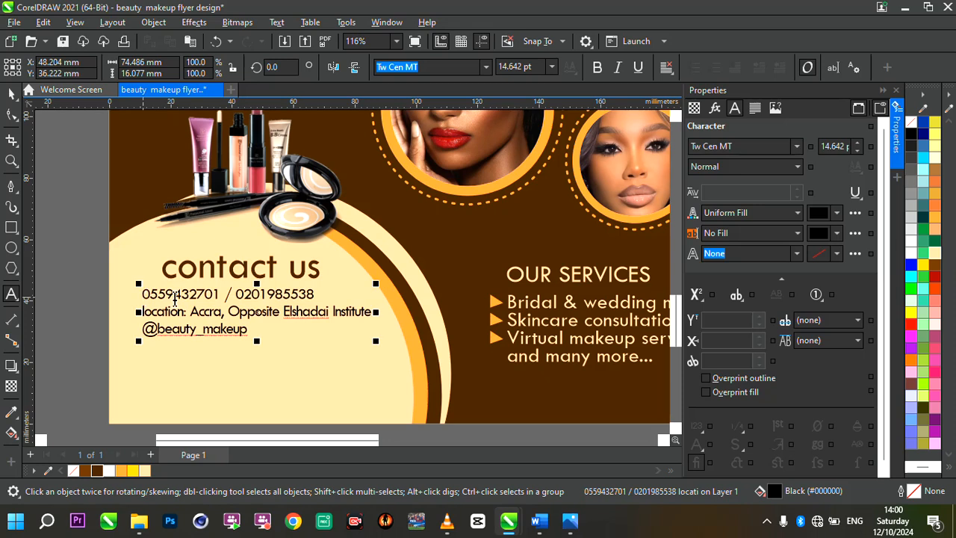
{"action": "left_click_drag", "start_coordinate": [191, 312], "coordinate": [120, 314]}
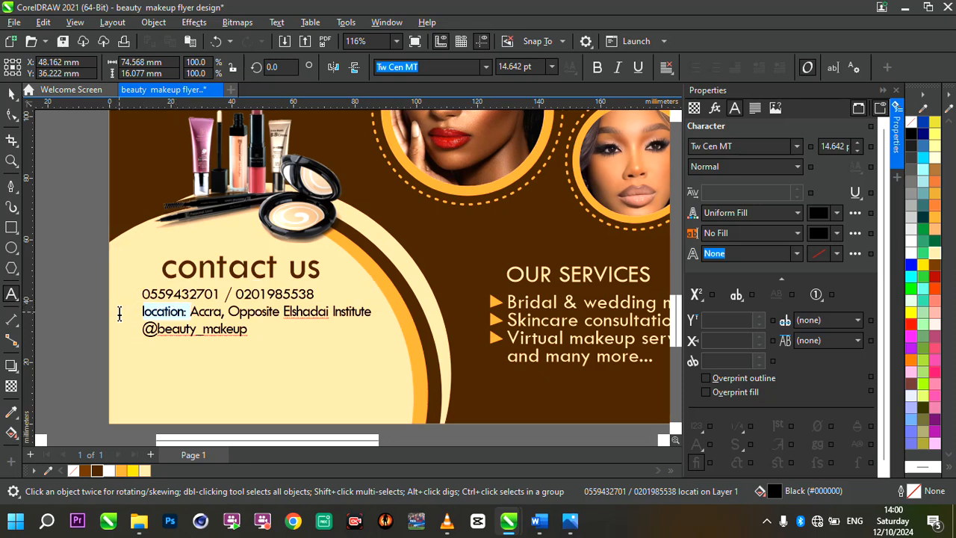
{"action": "key", "text": "BackSpace"}
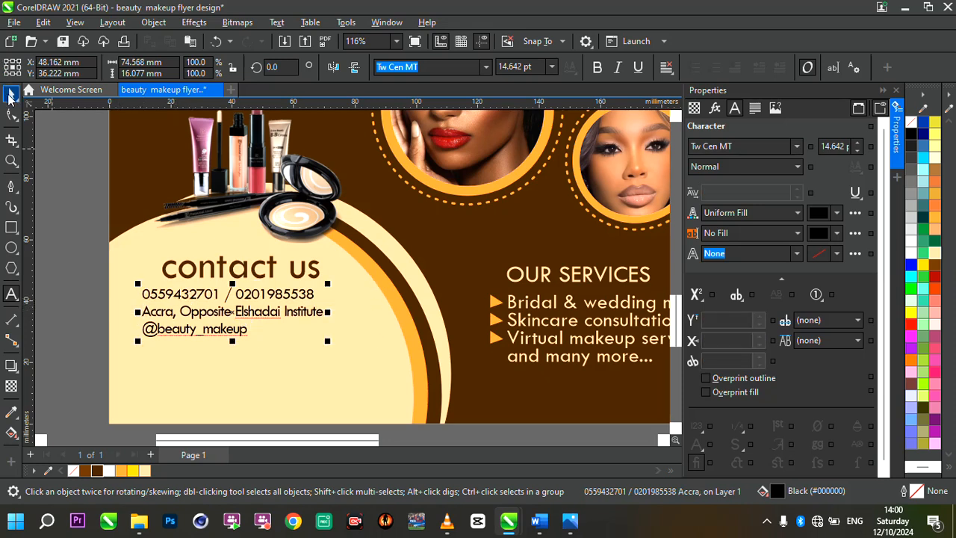
{"action": "left_click_drag", "start_coordinate": [232, 332], "coordinate": [255, 347]}
Retype the contact heading in capitals as "CONTACT US".
{"action": "left_click", "coordinate": [271, 273]}
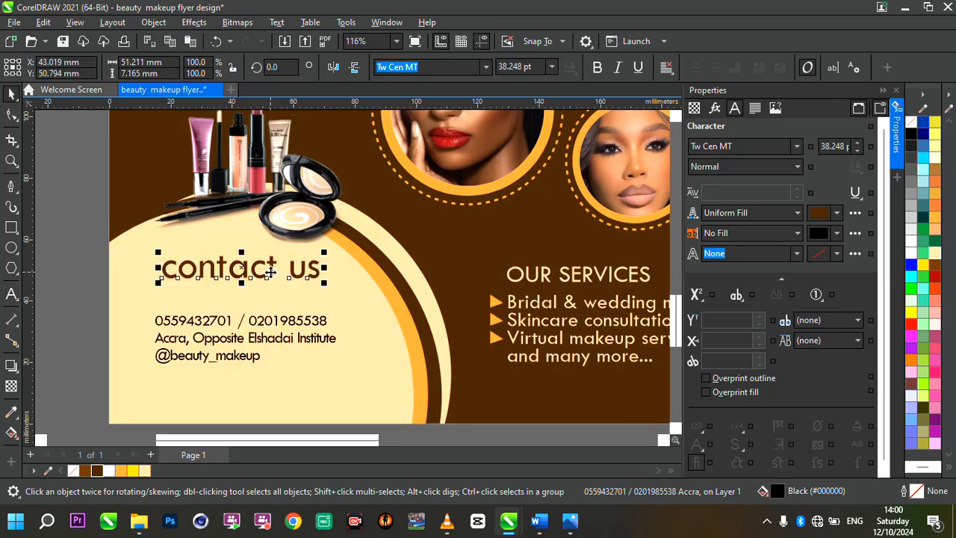
{"action": "double_click", "coordinate": [271, 273]}
{"action": "key", "text": "ctrl+a"}
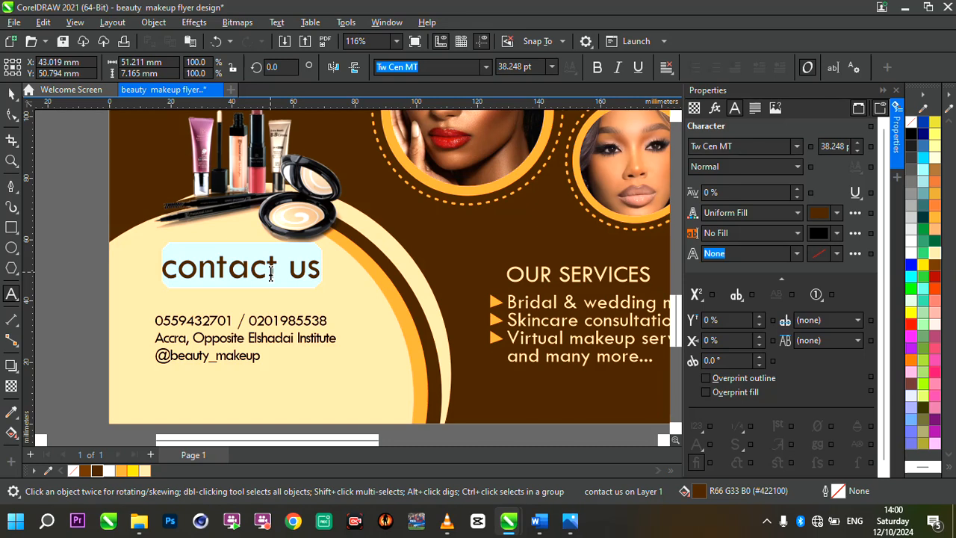
{"action": "type", "text": "c"}
{"action": "key", "text": "BackSpace"}
{"action": "type", "text": "C"}
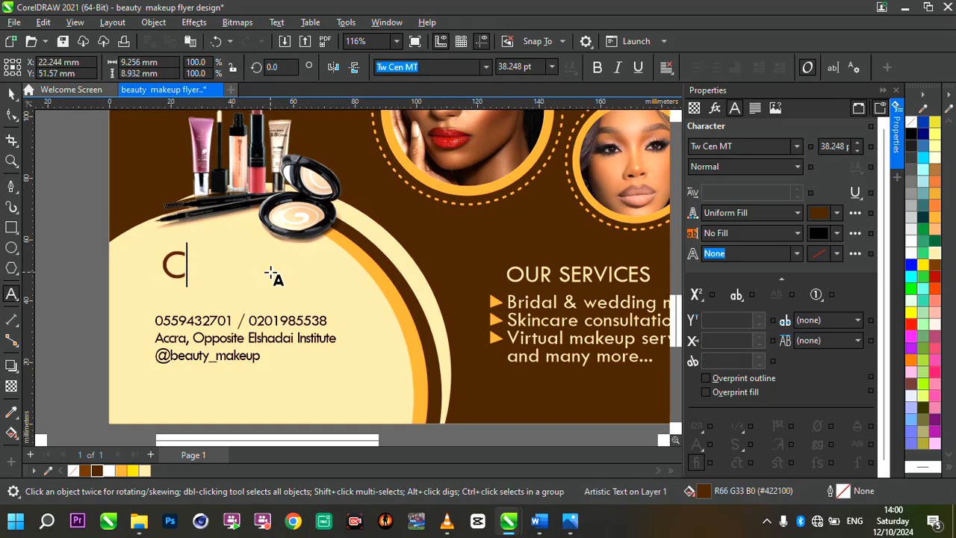
{"action": "type", "text": "ONTACT US"}
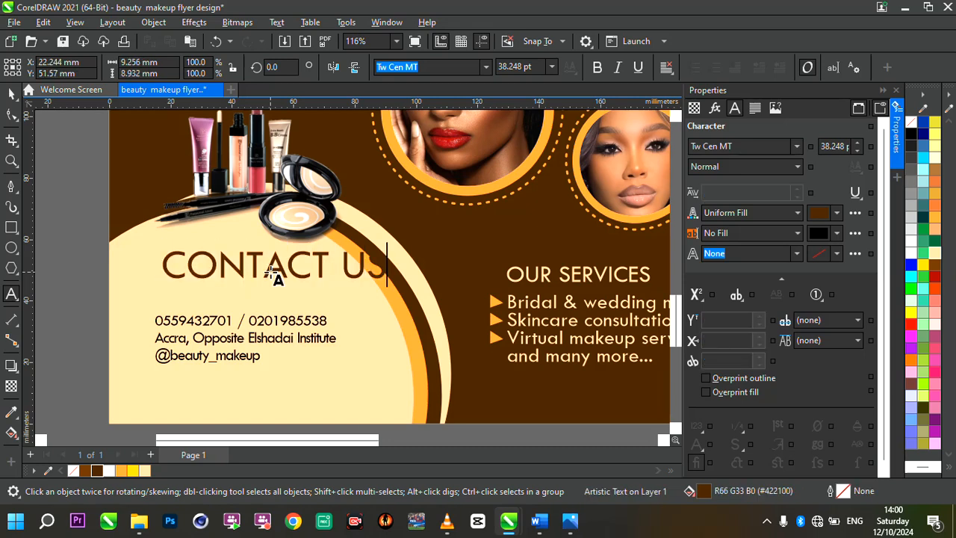
Move the "CONTACT US" heading down and scale it to about 57 mm wide, just above the contact details.
{"action": "left_click", "coordinate": [274, 263]}
{"action": "left_click_drag", "start_coordinate": [275, 265], "coordinate": [243, 304]}
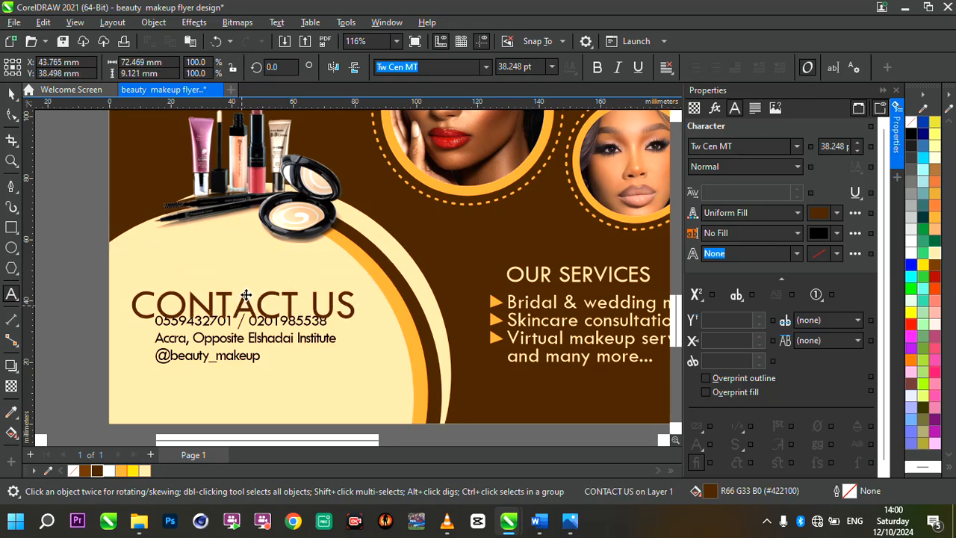
{"action": "left_click_drag", "start_coordinate": [369, 278], "coordinate": [320, 277]}
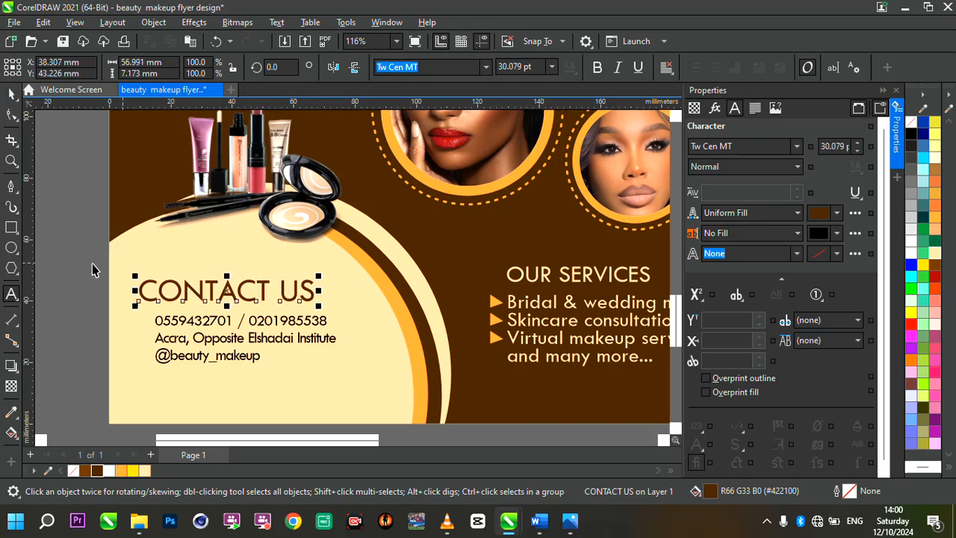
Centre the heading and the contact details on each other horizontally and shift both slightly to the right.
{"action": "left_click_drag", "start_coordinate": [104, 270], "coordinate": [380, 378]}
{"action": "key", "text": "c"}
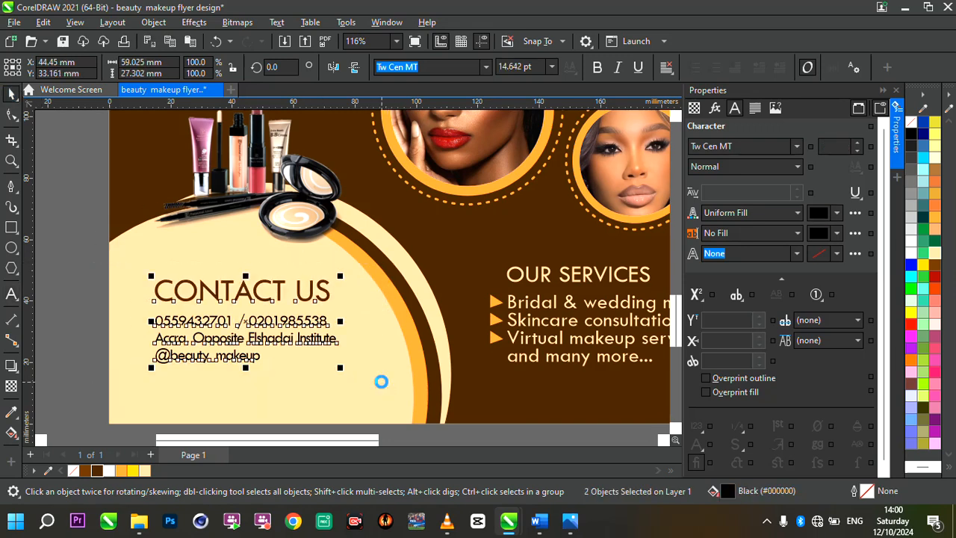
{"action": "left_click_drag", "start_coordinate": [274, 326], "coordinate": [279, 326]}
{"action": "left_click", "coordinate": [60, 276]}
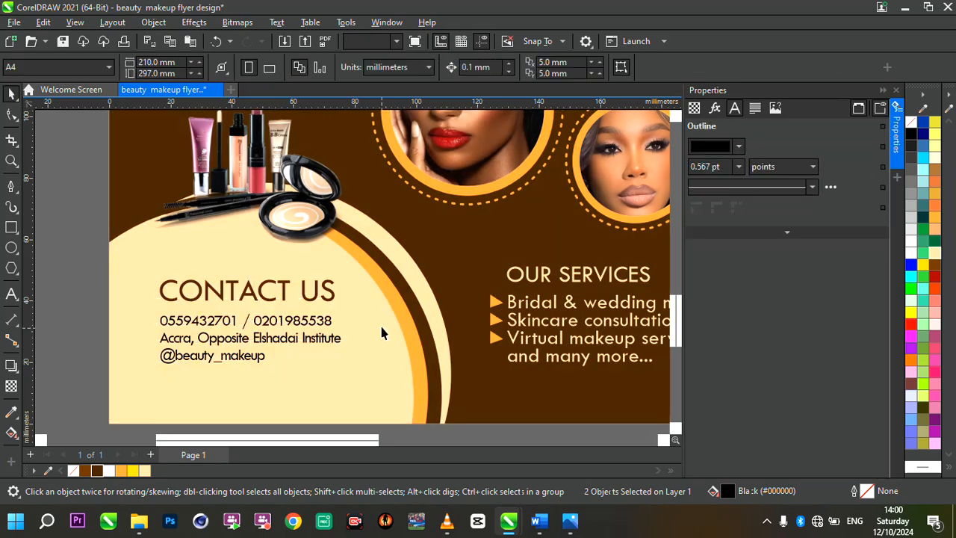
Delete the leftover pasted flyer text beside the page.
{"action": "scroll", "coordinate": [381, 333], "scroll_direction": "down", "scroll_amount": 5}
{"action": "scroll", "coordinate": [483, 275], "scroll_direction": "up", "scroll_amount": 3}
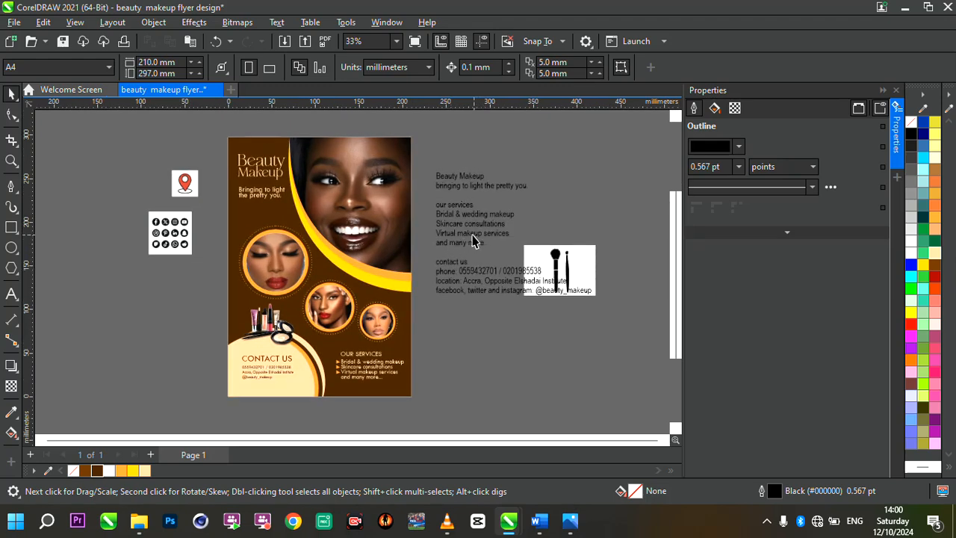
{"action": "left_click", "coordinate": [471, 235]}
{"action": "key", "text": "Delete"}
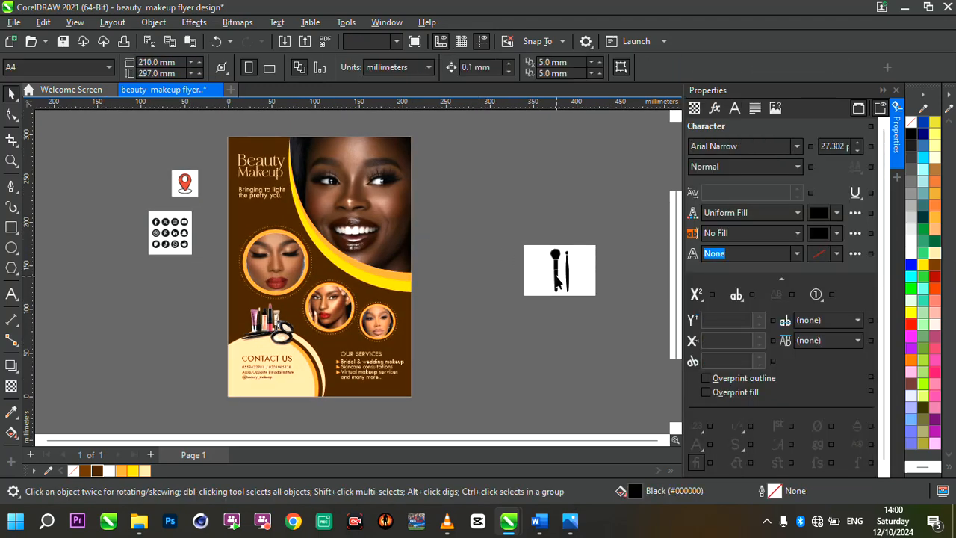
Move the makeup brush bitmap closer to the page and trace it as an outline with the line art image type.
{"action": "left_click", "coordinate": [565, 278]}
{"action": "left_click_drag", "start_coordinate": [488, 247], "coordinate": [477, 233]}
{"action": "scroll", "coordinate": [464, 216], "scroll_direction": "up", "scroll_amount": 1}
{"action": "scroll", "coordinate": [466, 218], "scroll_direction": "up", "scroll_amount": 1}
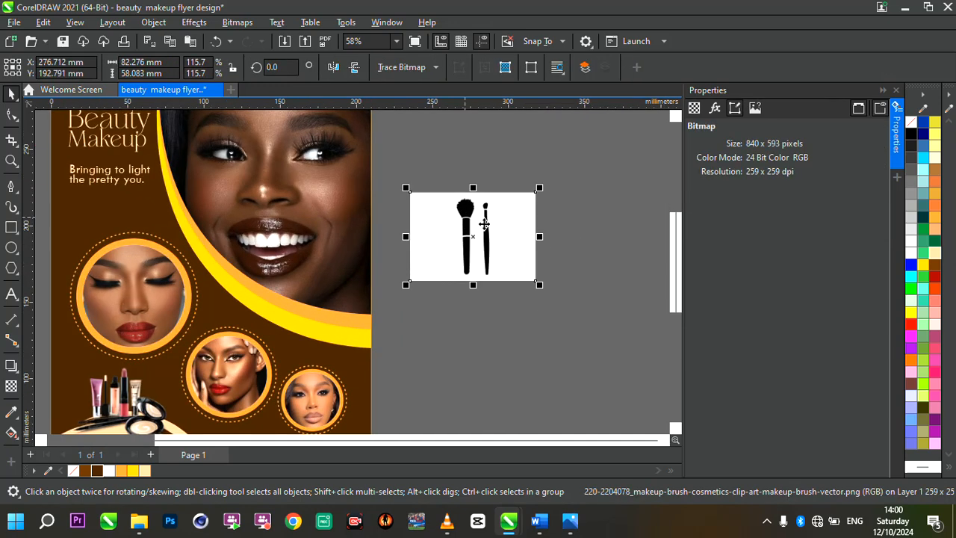
{"action": "scroll", "coordinate": [502, 233], "scroll_direction": "down", "scroll_amount": 3}
{"action": "scroll", "coordinate": [502, 232], "scroll_direction": "up", "scroll_amount": 6}
{"action": "scroll", "coordinate": [468, 197], "scroll_direction": "up", "scroll_amount": 1}
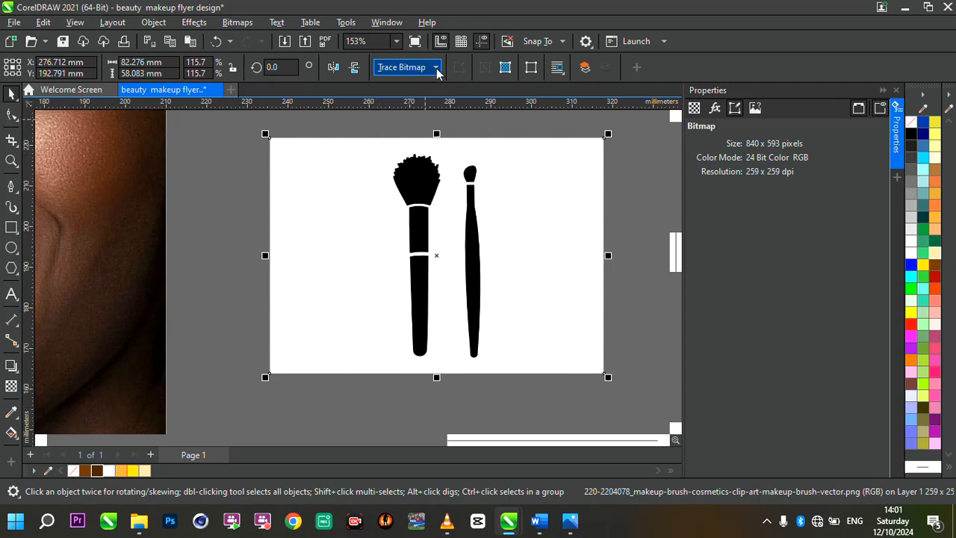
{"action": "left_click", "coordinate": [407, 67]}
{"action": "mouse_move", "coordinate": [457, 118]}
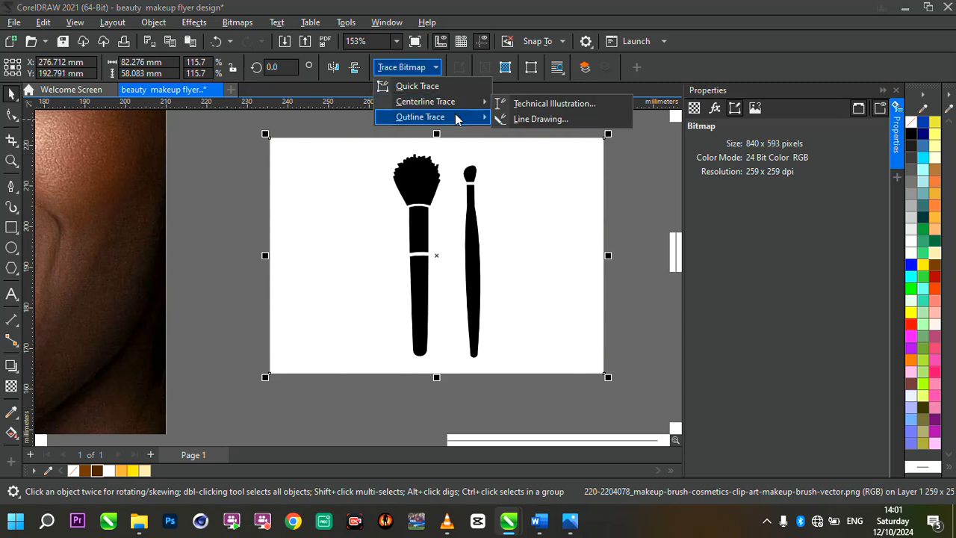
{"action": "left_click", "coordinate": [535, 122]}
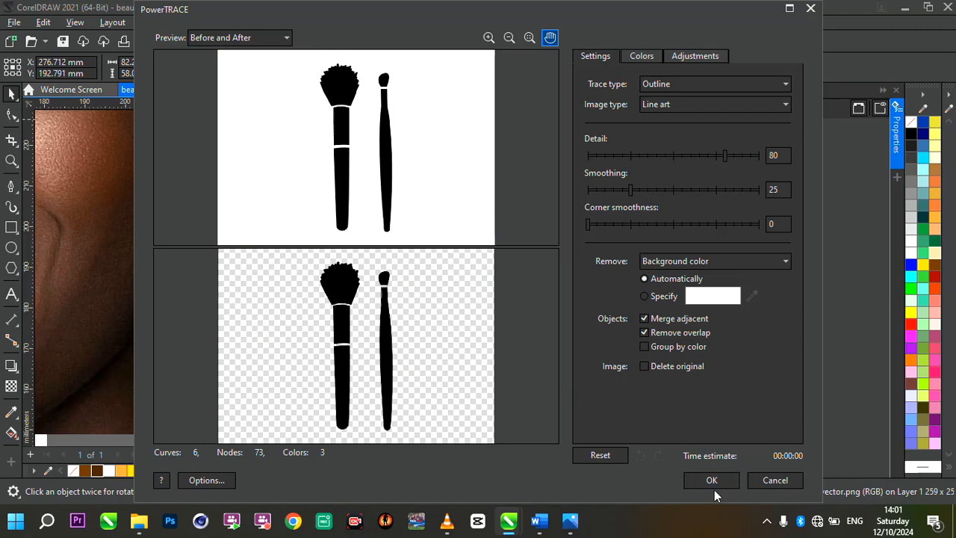
{"action": "key", "text": "Return"}
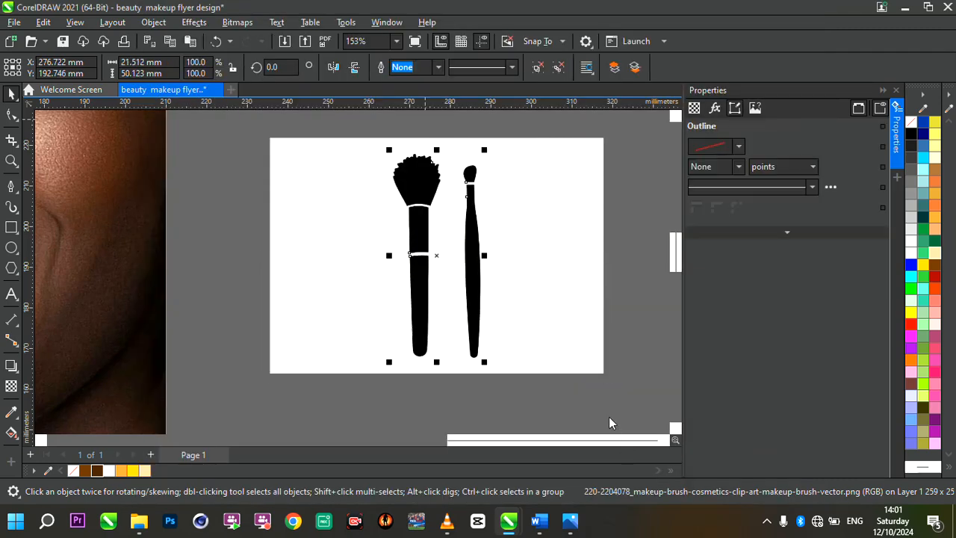
Move the traced brushes off the original bitmap and delete that bitmap.
{"action": "scroll", "coordinate": [560, 322], "scroll_direction": "down", "scroll_amount": 1}
{"action": "left_click_drag", "start_coordinate": [458, 270], "coordinate": [307, 290]}
{"action": "left_click", "coordinate": [468, 270]}
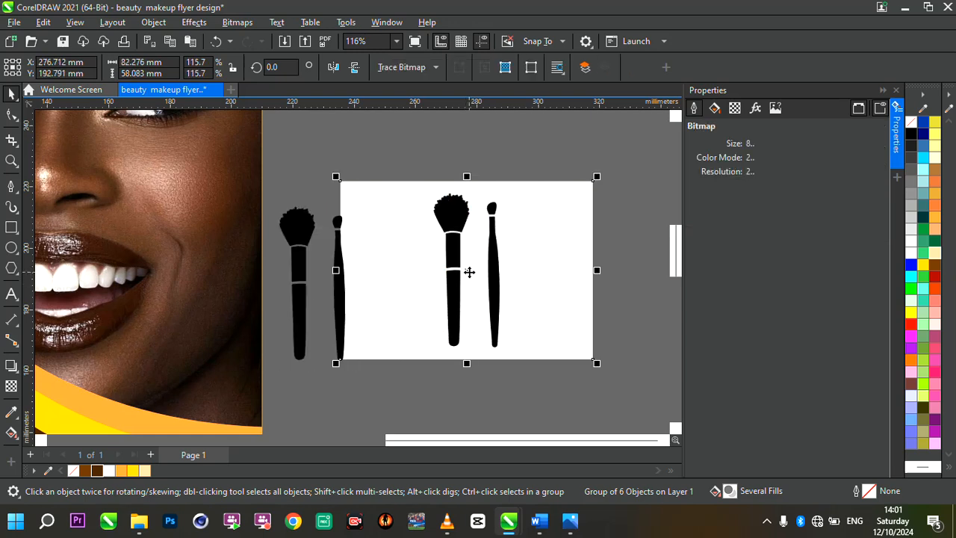
{"action": "key", "text": "Delete"}
Fill the traced brushes with brown (#663300).
{"action": "left_click", "coordinate": [302, 229]}
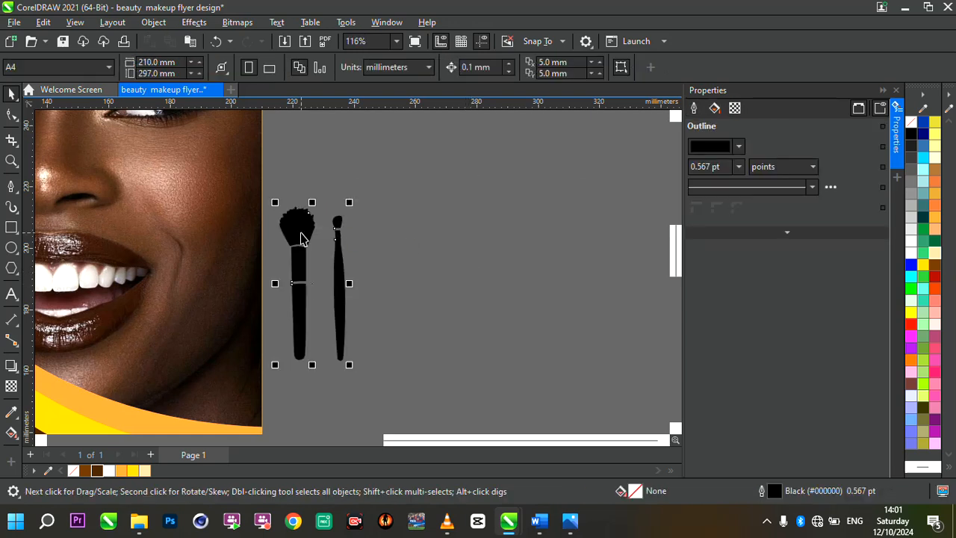
{"action": "left_click", "coordinate": [937, 266]}
{"action": "scroll", "coordinate": [564, 240], "scroll_direction": "down", "scroll_amount": 3}
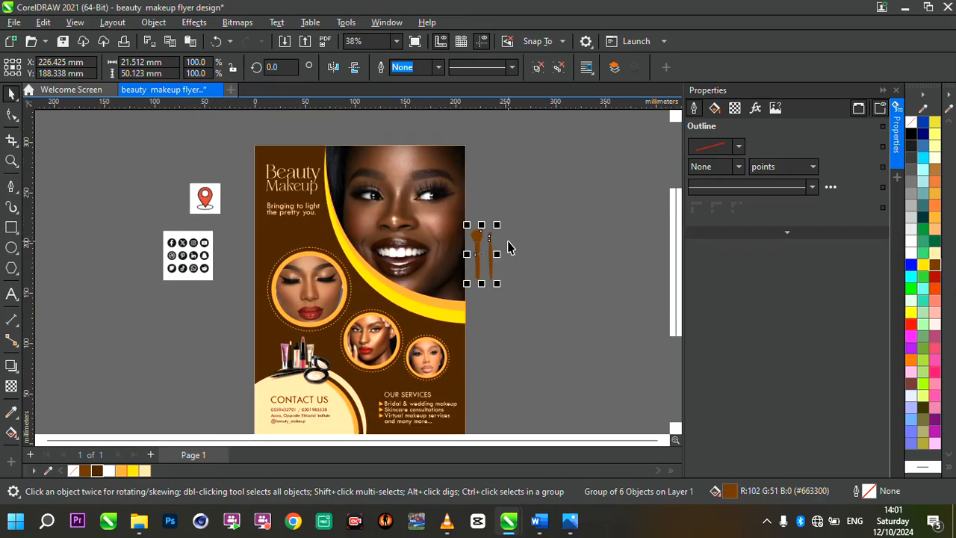
Move the brushes onto the right page edge below the large portrait's cheek and rotate them about 44.4 degrees.
{"action": "mouse_move", "coordinate": [489, 251]}
{"action": "left_mouse_down"}
{"action": "mouse_move", "coordinate": [465, 269]}
{"action": "mouse_move", "coordinate": [466, 283]}
{"action": "left_mouse_up"}
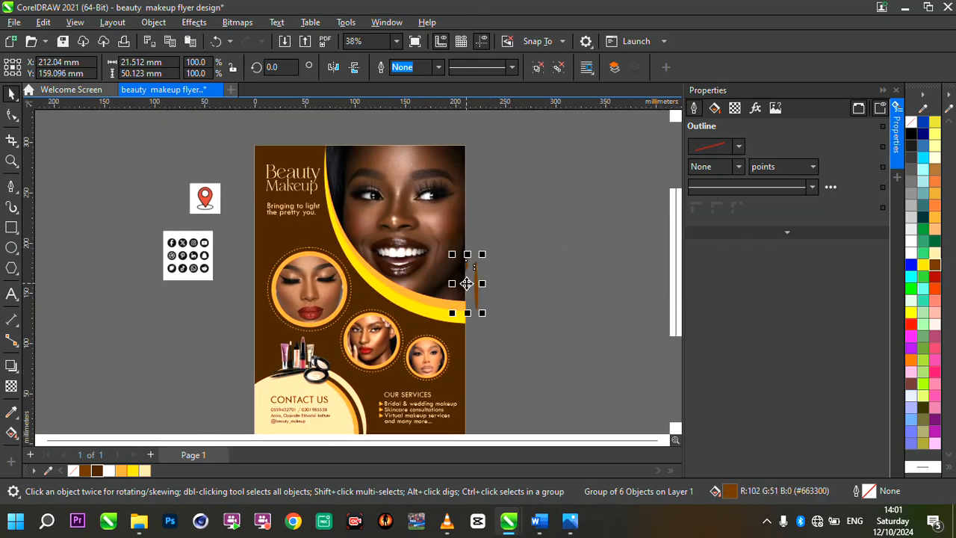
{"action": "scroll", "coordinate": [467, 283], "scroll_direction": "up", "scroll_amount": 1}
{"action": "left_click", "coordinate": [466, 283]}
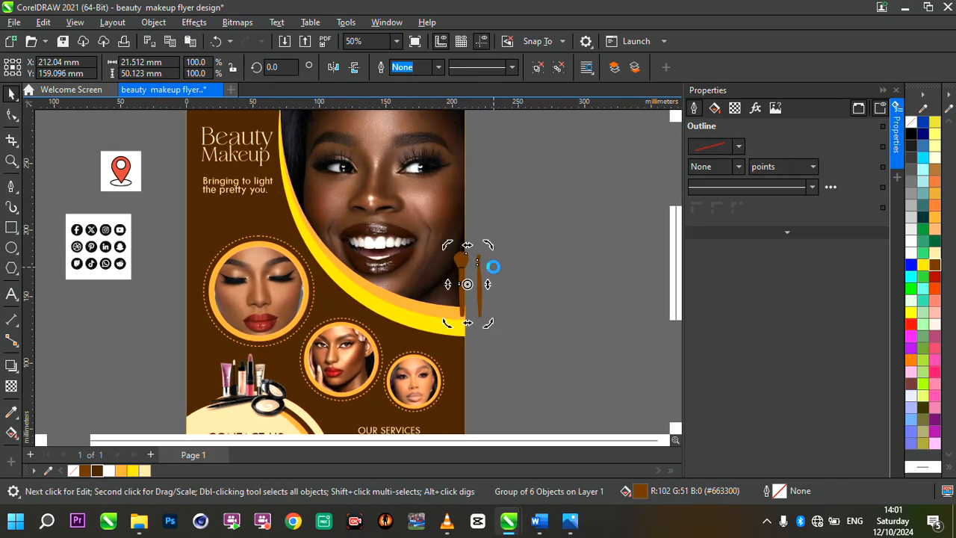
{"action": "left_click_drag", "start_coordinate": [490, 250], "coordinate": [452, 244]}
{"action": "left_click", "coordinate": [458, 266]}
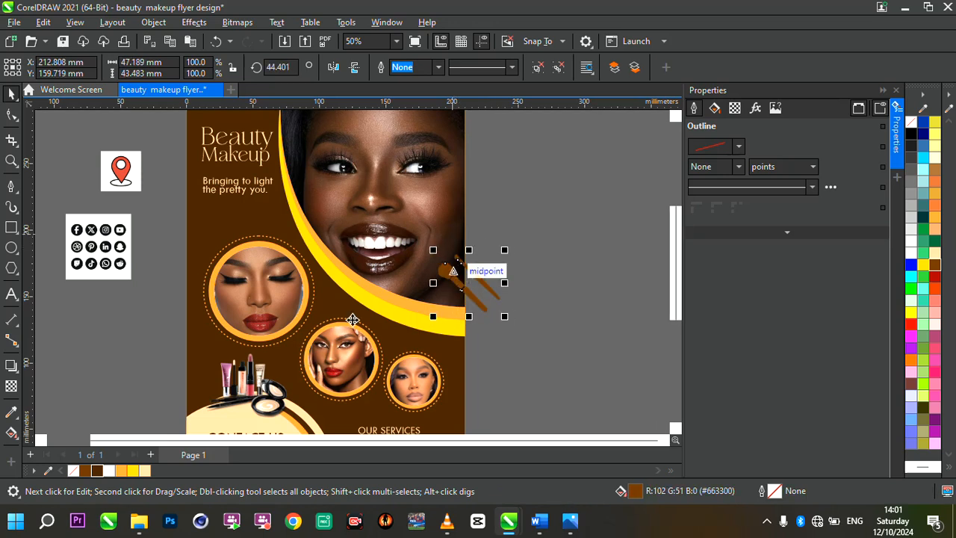
Fill the brushes with Sand (#FFCC99) and PowerClip them inside the dark brown page rectangle.
{"action": "left_click", "coordinate": [148, 472]}
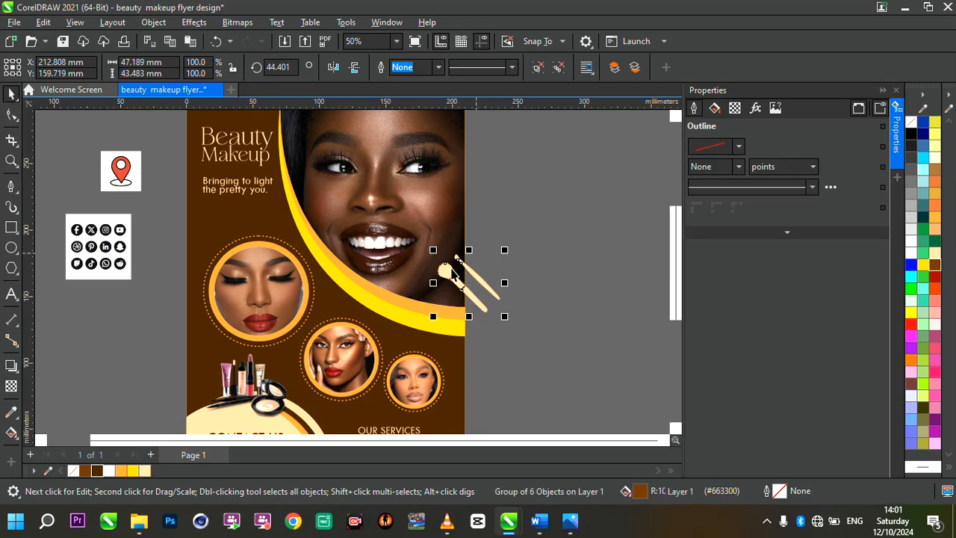
{"action": "left_click_drag", "start_coordinate": [442, 275], "coordinate": [447, 270]}
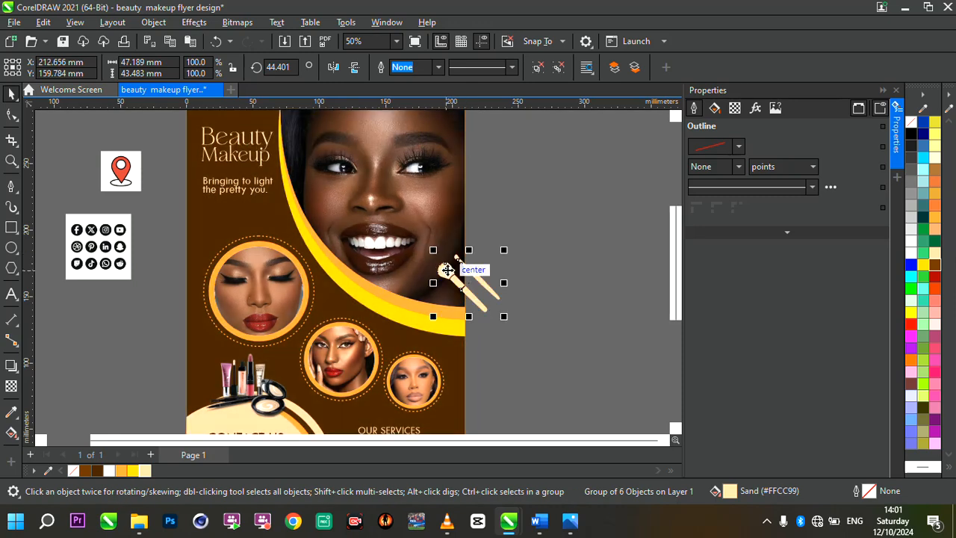
{"action": "right_click", "coordinate": [447, 270]}
{"action": "left_click", "coordinate": [513, 258]}
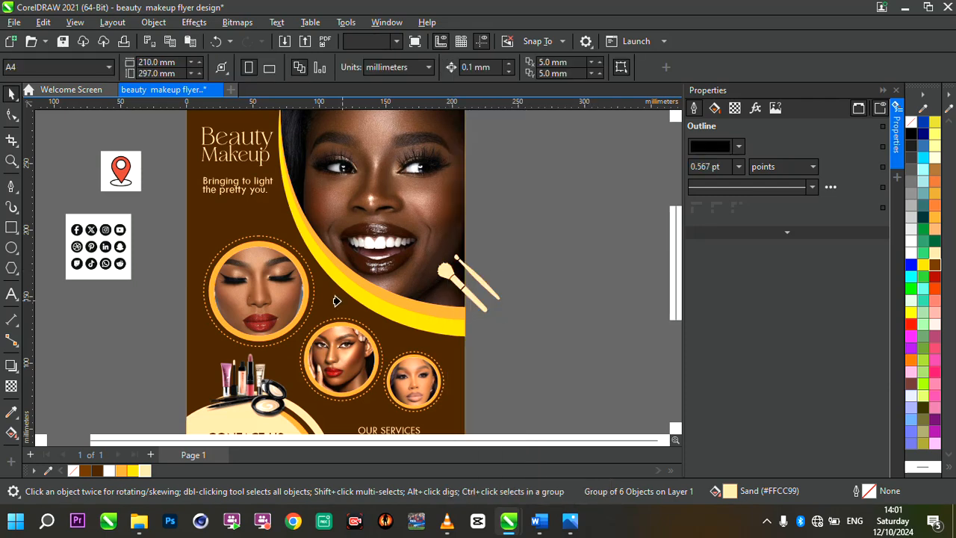
{"action": "left_click", "coordinate": [336, 301]}
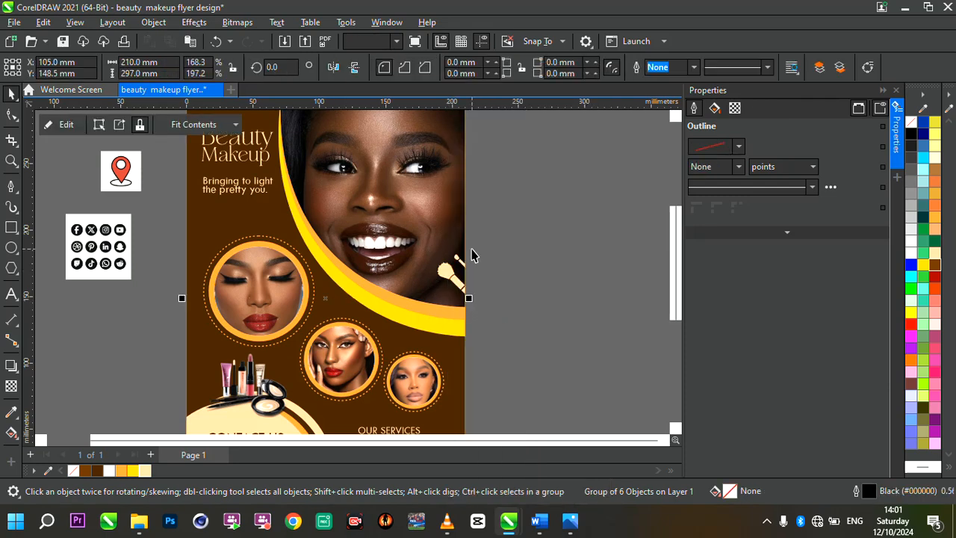
{"action": "scroll", "coordinate": [471, 257], "scroll_direction": "down", "scroll_amount": 1}
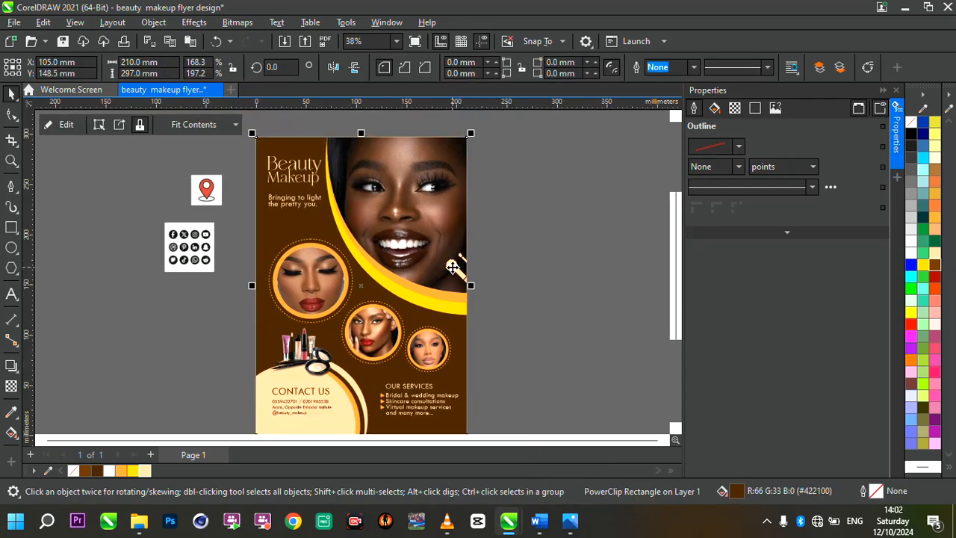
Open the dark brown page's PowerClip contents and place a copy of the brushes across the page edge near its lower-right corner.
{"action": "left_click", "coordinate": [169, 309]}
{"action": "left_click", "coordinate": [410, 265]}
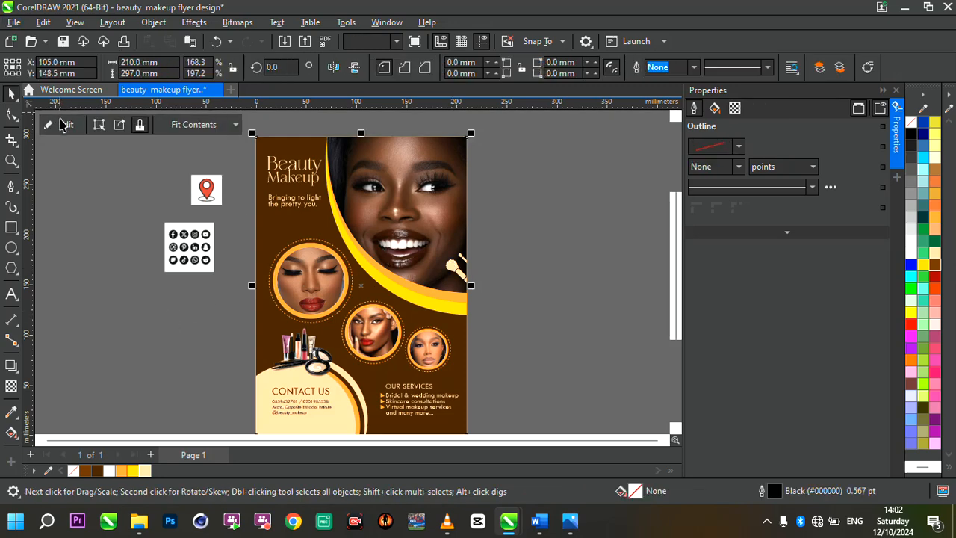
{"action": "left_click", "coordinate": [61, 125]}
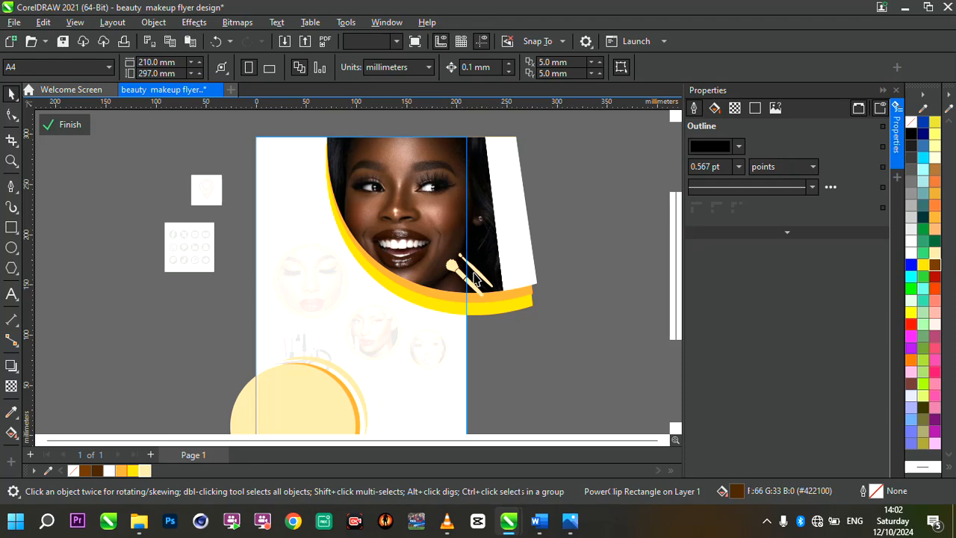
{"action": "left_click", "coordinate": [474, 278]}
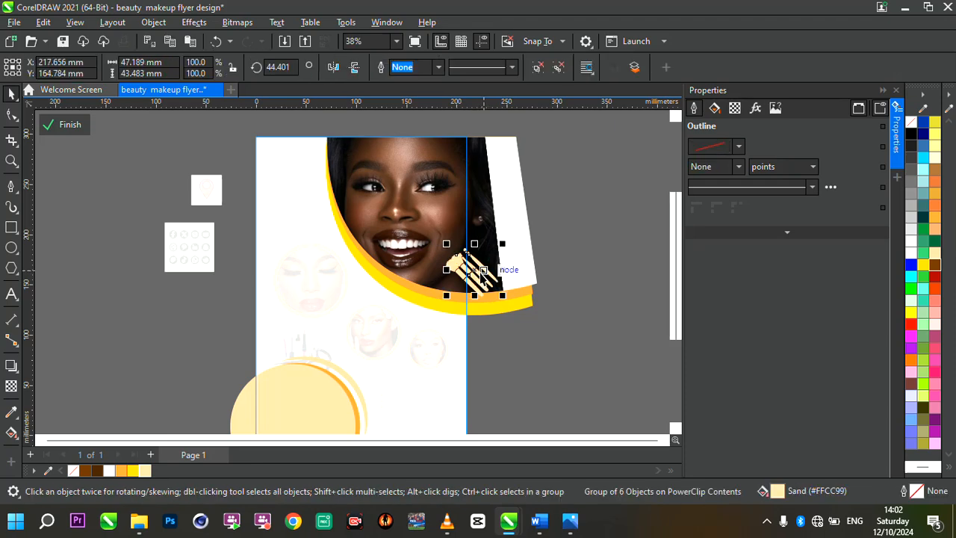
{"action": "scroll", "coordinate": [472, 269], "scroll_direction": "down", "scroll_amount": 3}
{"action": "scroll", "coordinate": [502, 325], "scroll_direction": "up", "scroll_amount": 4}
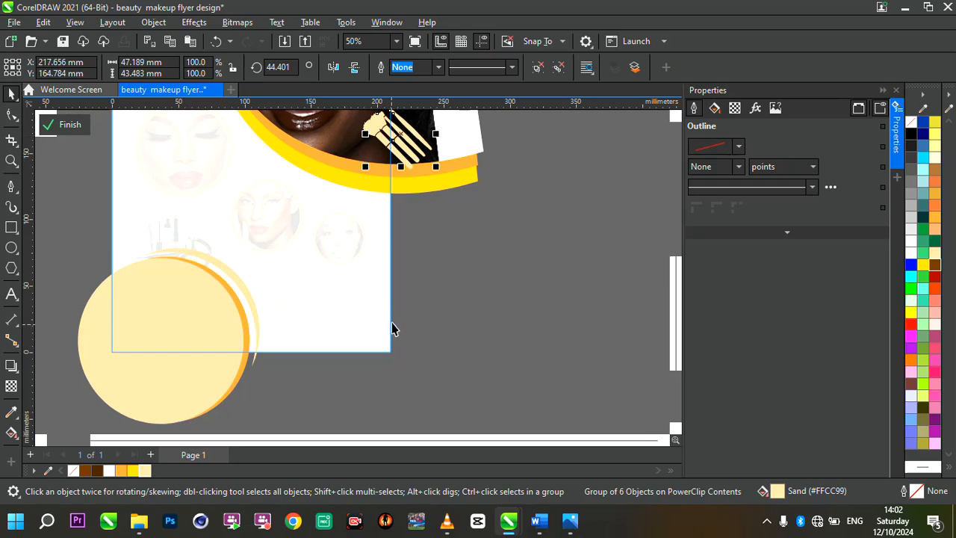
{"action": "left_click_drag", "start_coordinate": [401, 133], "coordinate": [402, 307]}
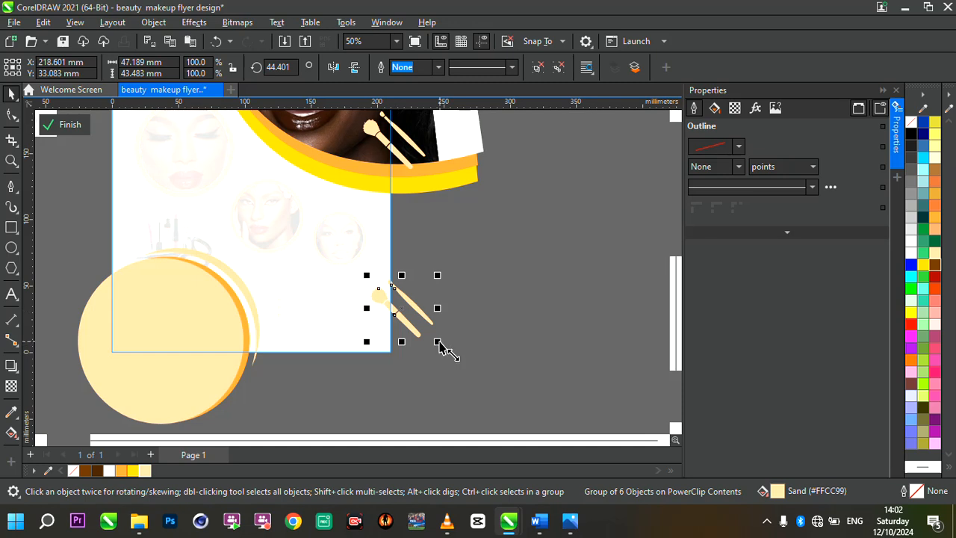
Enlarge the copied brushes to about 98 × 91 mm and position them over the page's lower-right corner.
{"action": "mouse_move", "coordinate": [438, 343]}
{"action": "left_mouse_down"}
{"action": "mouse_move", "coordinate": [572, 391]}
{"action": "mouse_move", "coordinate": [515, 375]}
{"action": "left_mouse_up"}
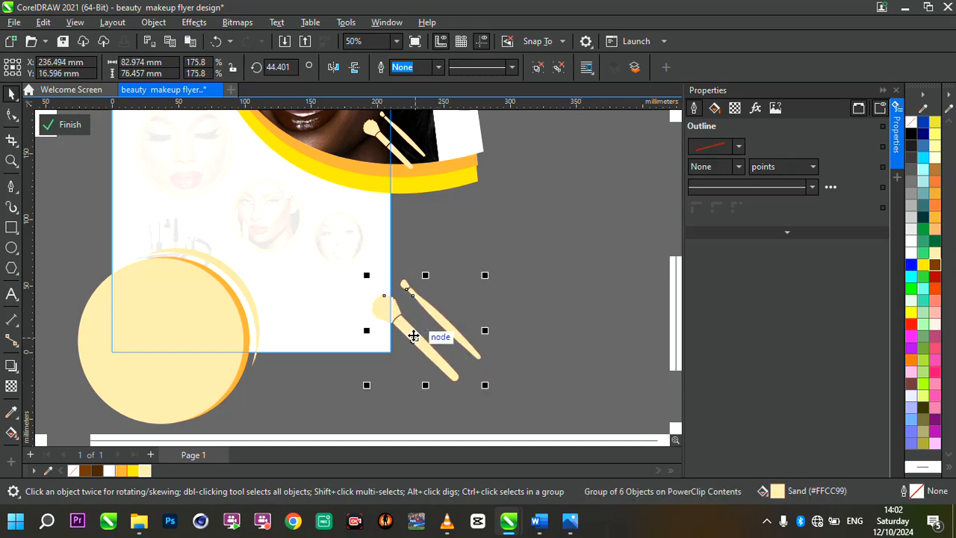
{"action": "left_click_drag", "start_coordinate": [410, 336], "coordinate": [407, 347]}
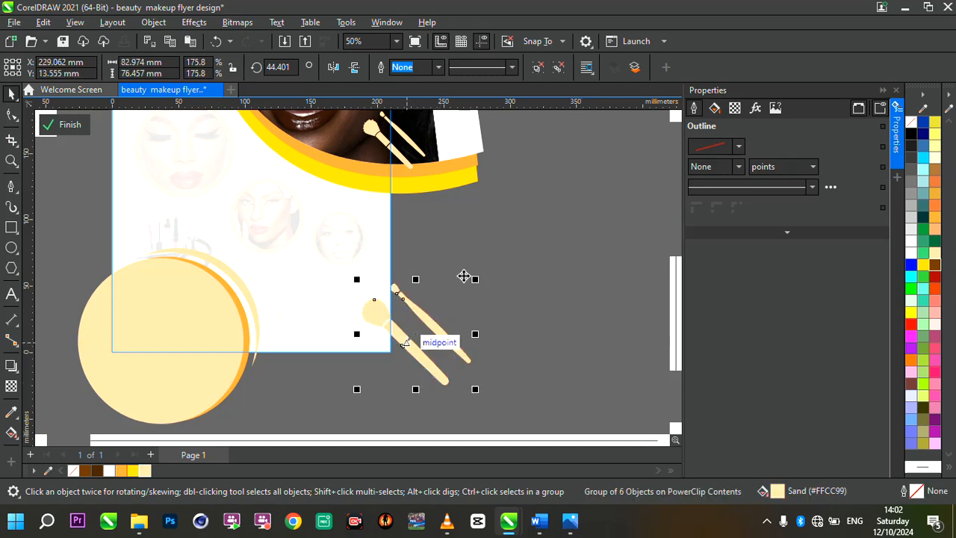
{"action": "left_click_drag", "start_coordinate": [478, 282], "coordinate": [508, 267]}
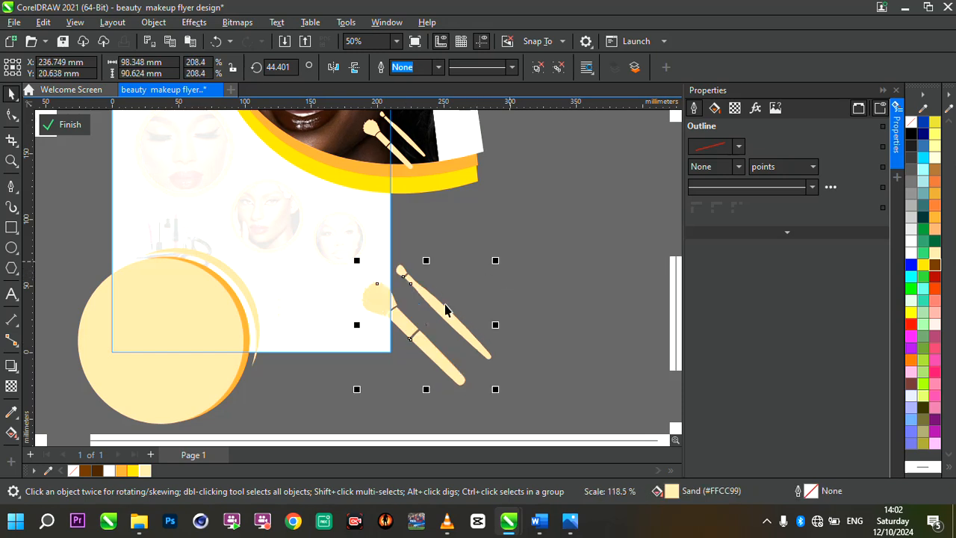
{"action": "mouse_move", "coordinate": [402, 323]}
{"action": "left_mouse_down"}
{"action": "mouse_move", "coordinate": [405, 349]}
{"action": "mouse_move", "coordinate": [397, 345]}
{"action": "left_mouse_up"}
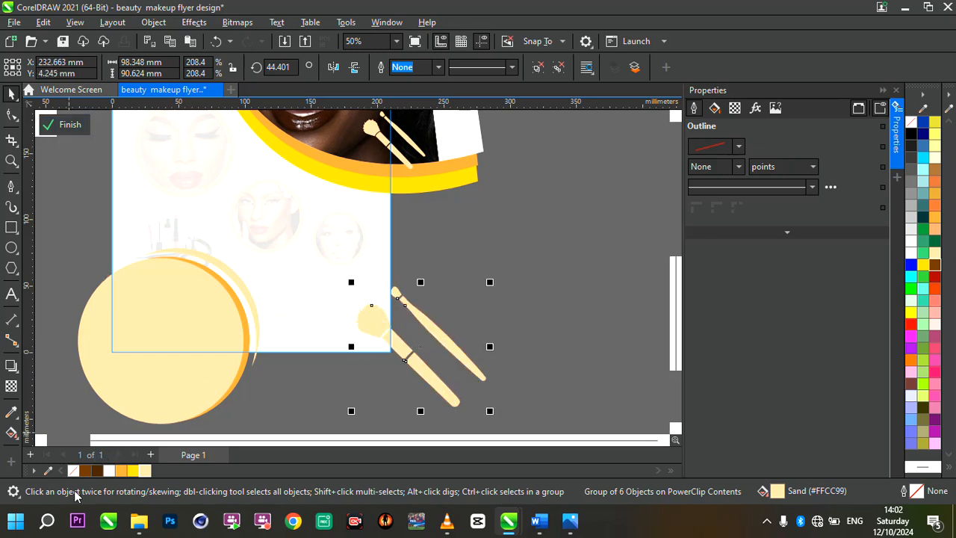
Fill the enlarged brushes with Walnut (#663300) and finish editing the PowerClip.
{"action": "left_click", "coordinate": [83, 470]}
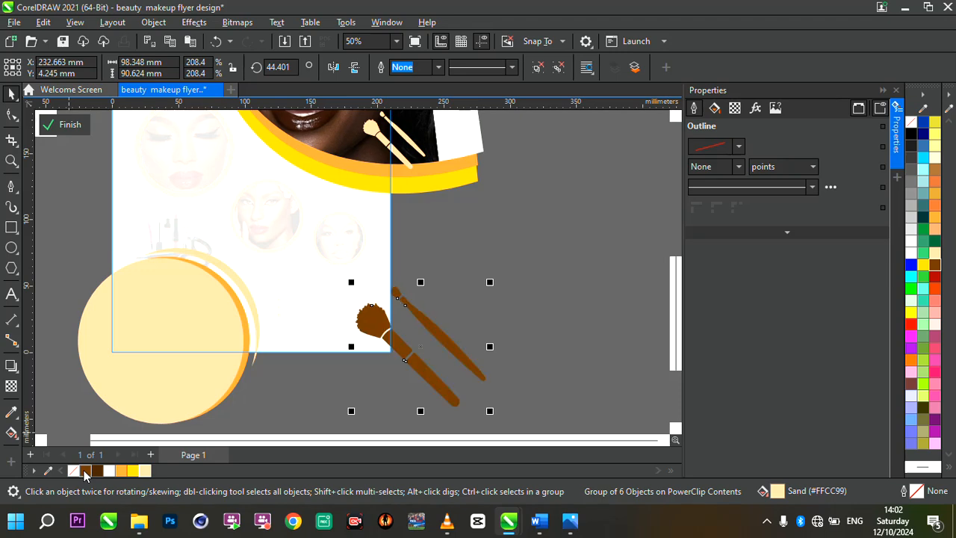
{"action": "left_click", "coordinate": [78, 125]}
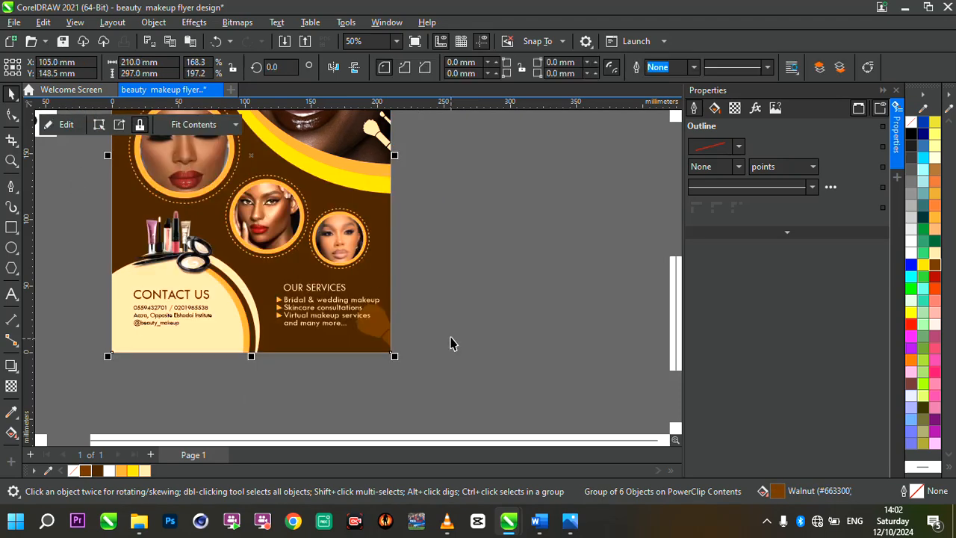
{"action": "key", "text": "shift+F4"}
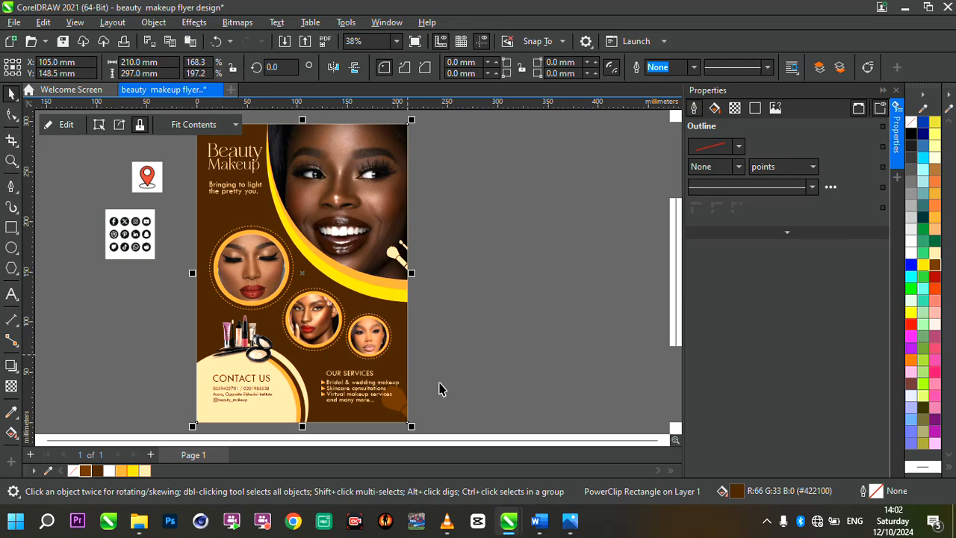
{"action": "left_click_drag", "start_coordinate": [429, 367], "coordinate": [309, 410]}
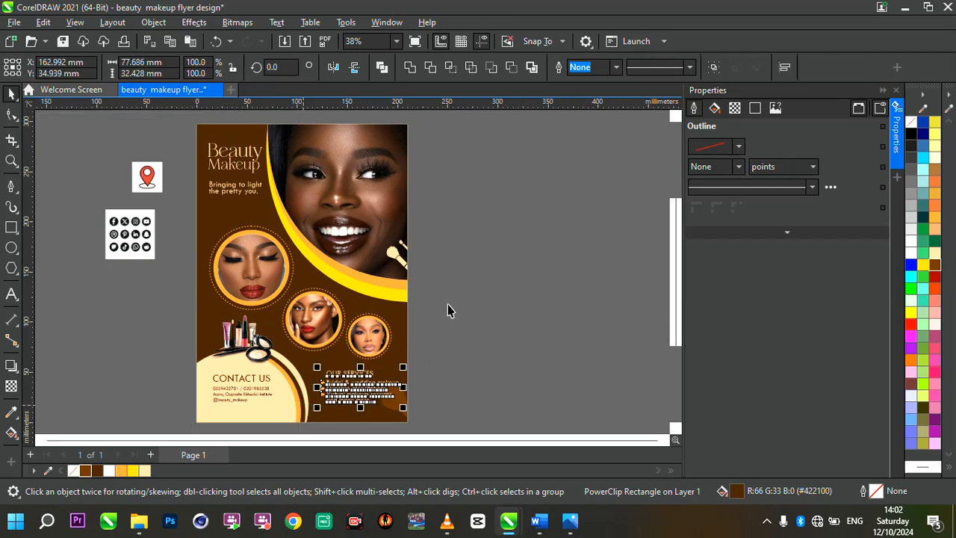
Move the social media icons bitmap closer to the flyer's left edge, beside the closed-eyes portrait.
{"action": "left_click", "coordinate": [134, 232]}
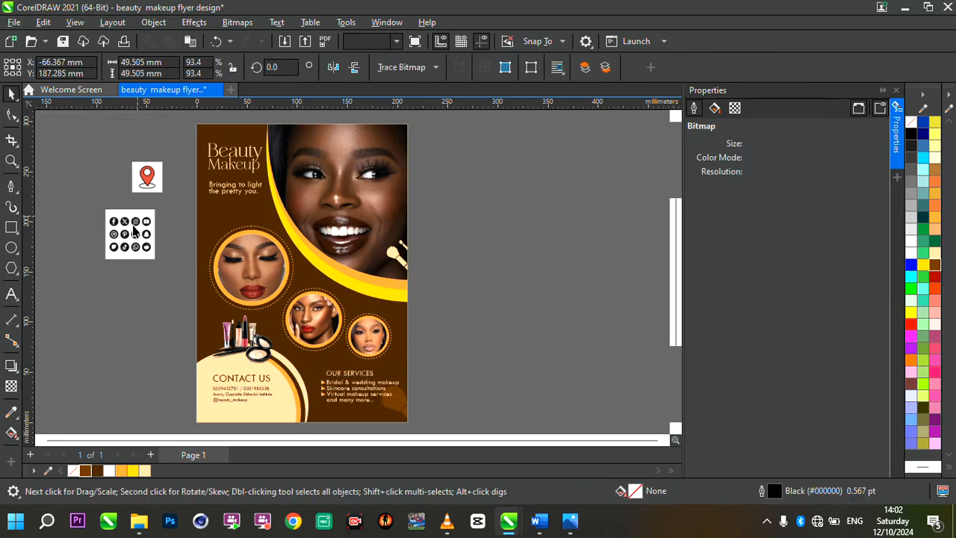
{"action": "scroll", "coordinate": [129, 246], "scroll_direction": "up", "scroll_amount": 3}
{"action": "scroll", "coordinate": [149, 225], "scroll_direction": "up", "scroll_amount": 1}
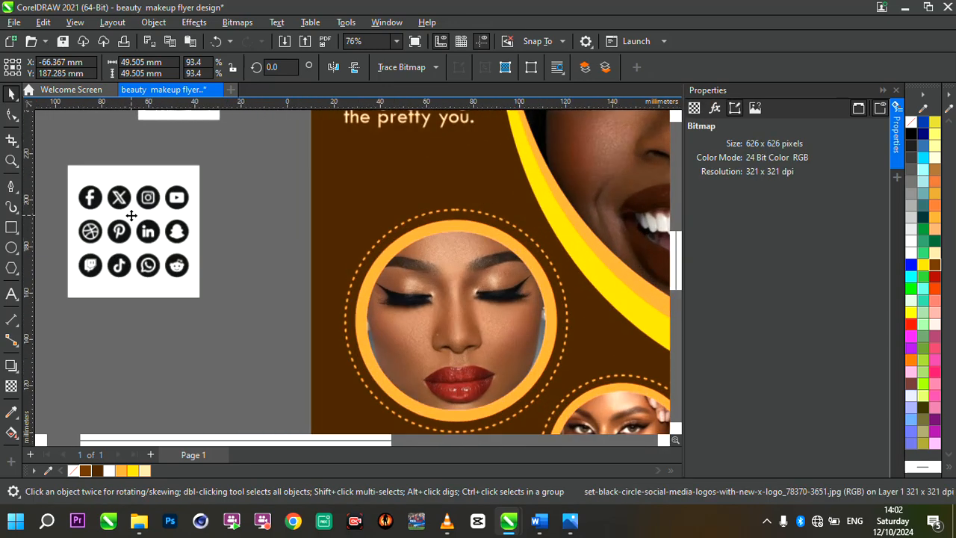
{"action": "scroll", "coordinate": [153, 225], "scroll_direction": "down", "scroll_amount": 2}
{"action": "scroll", "coordinate": [224, 252], "scroll_direction": "down", "scroll_amount": 1}
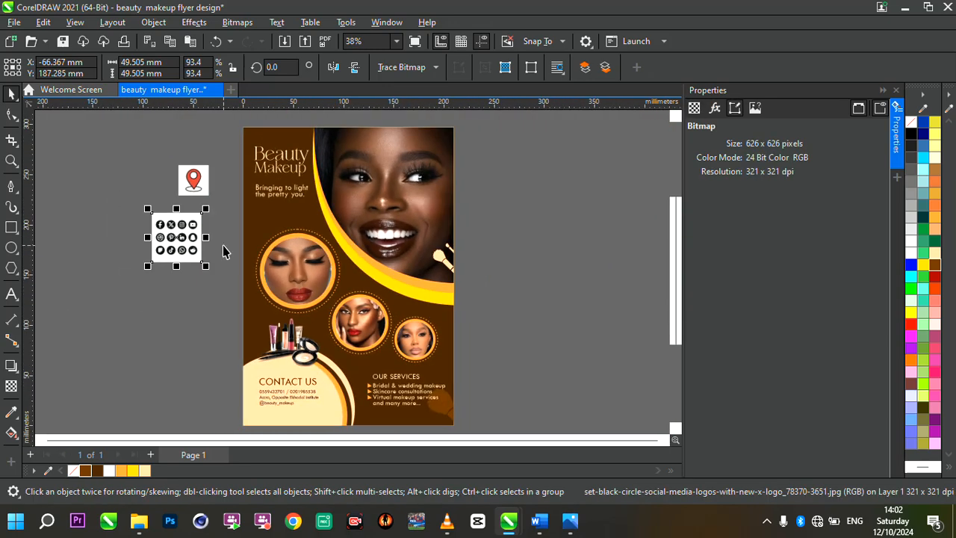
{"action": "scroll", "coordinate": [299, 391], "scroll_direction": "up", "scroll_amount": 2}
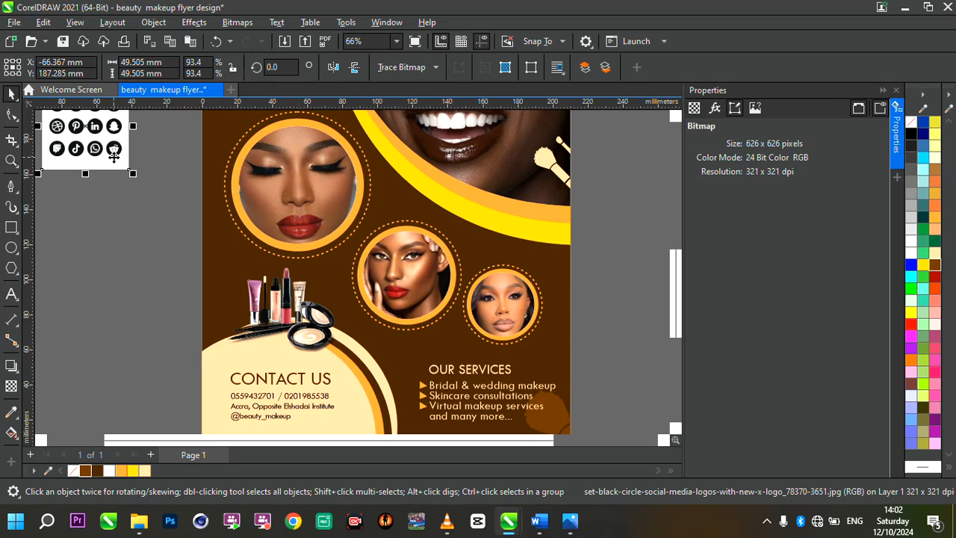
{"action": "scroll", "coordinate": [260, 289], "scroll_direction": "down", "scroll_amount": 1}
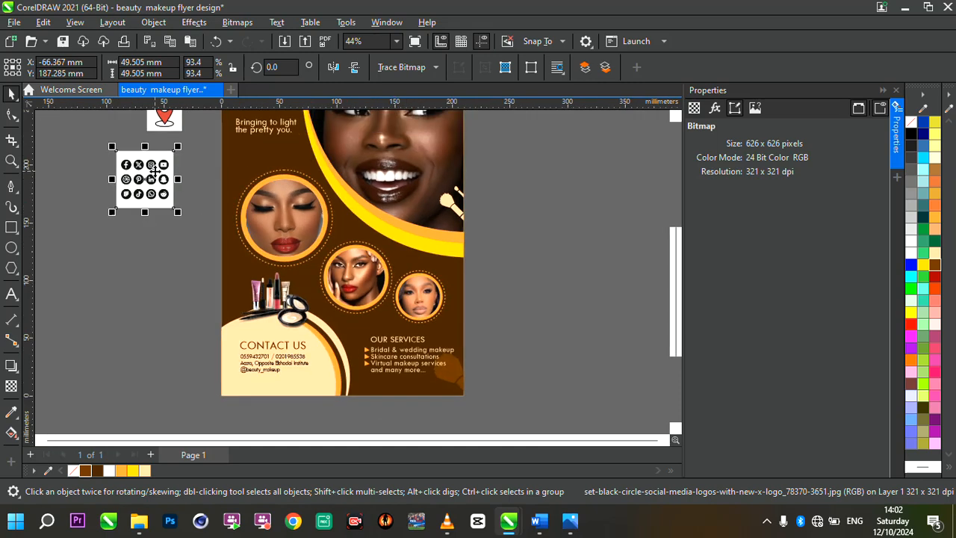
{"action": "left_click_drag", "start_coordinate": [154, 171], "coordinate": [177, 212]}
Trace the social media icons bitmap as Line Art with Outline Trace, removing the background color automatically.
{"action": "scroll", "coordinate": [177, 211], "scroll_direction": "up", "scroll_amount": 3}
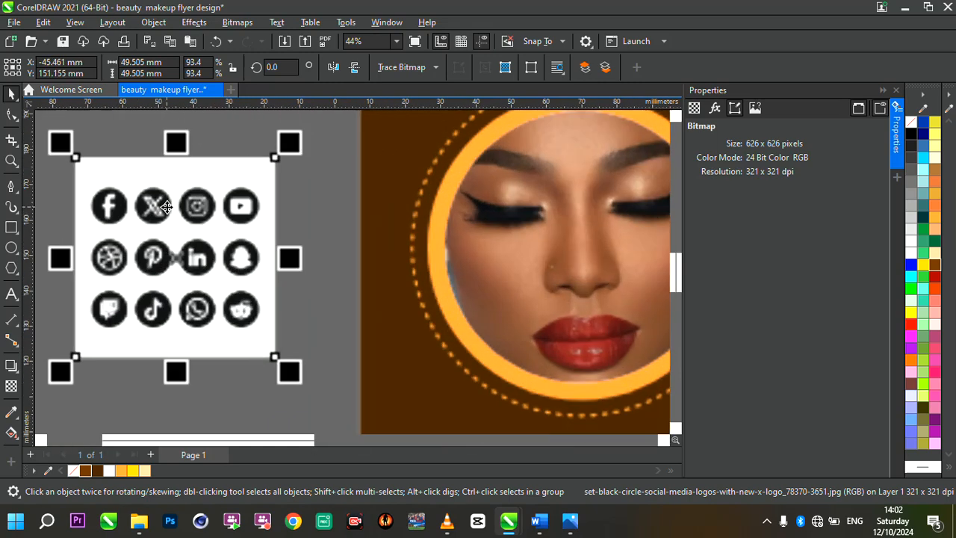
{"action": "left_click", "coordinate": [413, 70]}
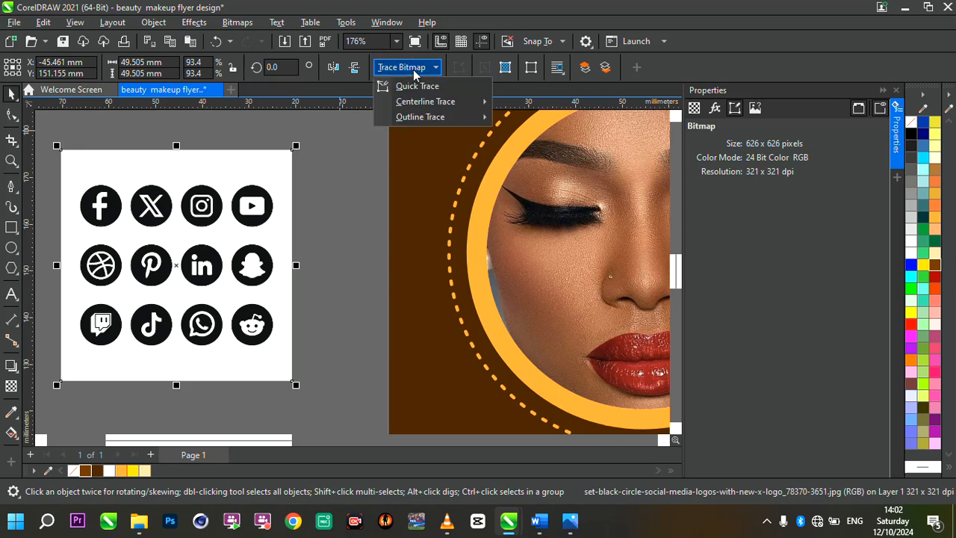
{"action": "mouse_move", "coordinate": [435, 122]}
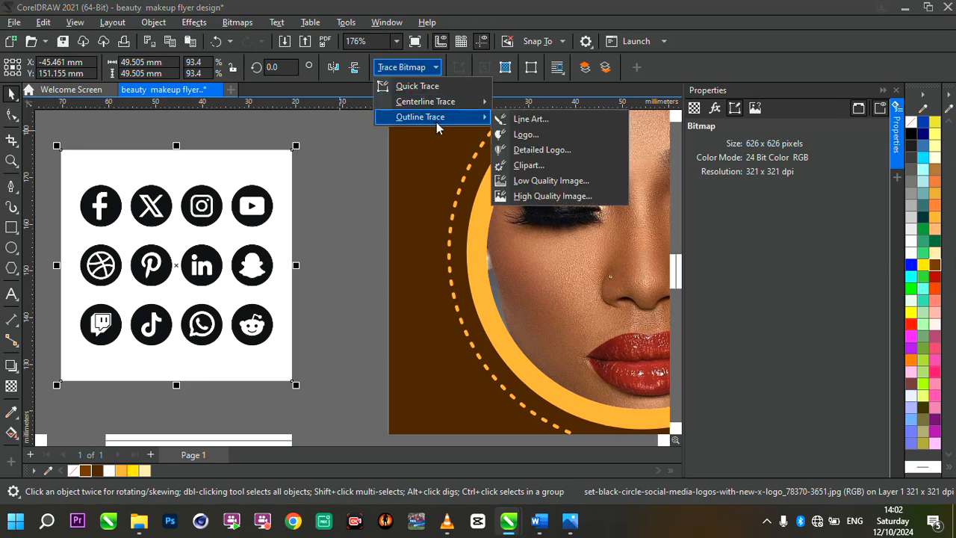
{"action": "left_click", "coordinate": [524, 121]}
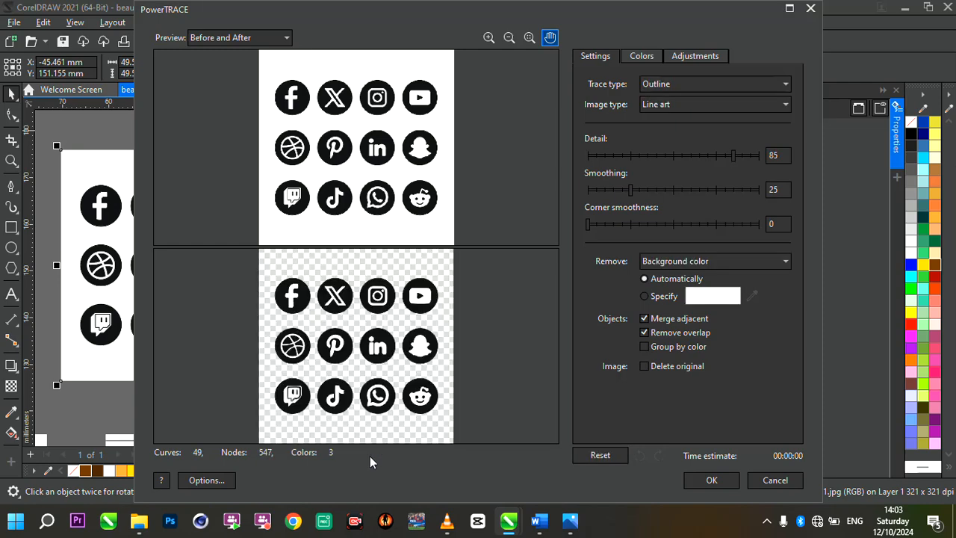
{"action": "key", "text": "Return"}
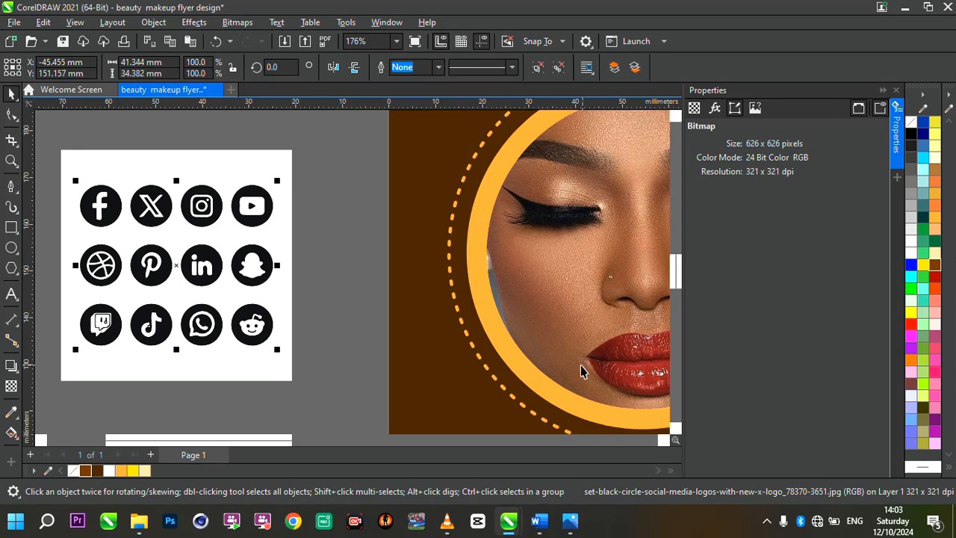
Move the traced icons off the original social media bitmap and delete that bitmap.
{"action": "left_click_drag", "start_coordinate": [200, 266], "coordinate": [365, 278]}
{"action": "left_click", "coordinate": [110, 291]}
{"action": "key", "text": "Delete"}
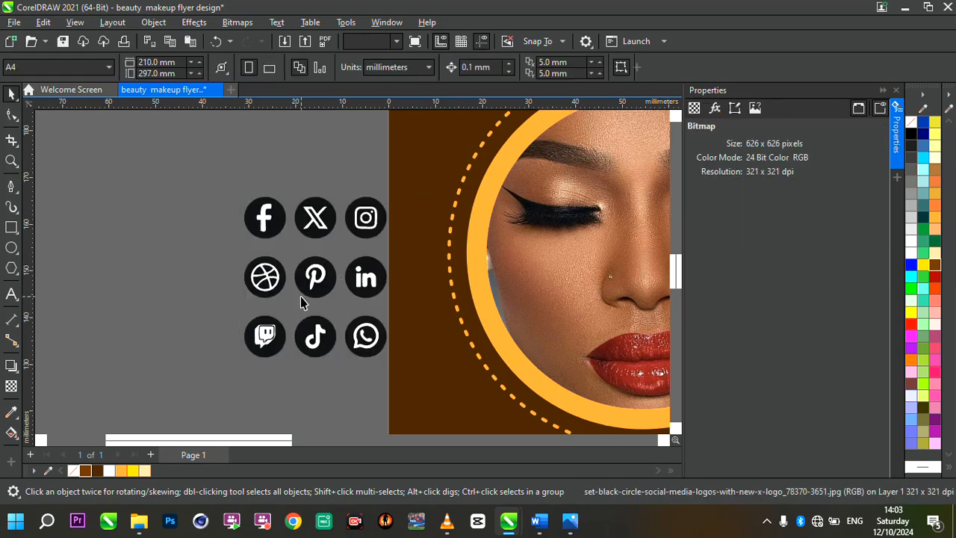
Move the traced icons leftward, clear of the flyer page, and cancel inserting a page.
{"action": "scroll", "coordinate": [300, 297], "scroll_direction": "down", "scroll_amount": 2}
{"action": "left_click", "coordinate": [346, 287]}
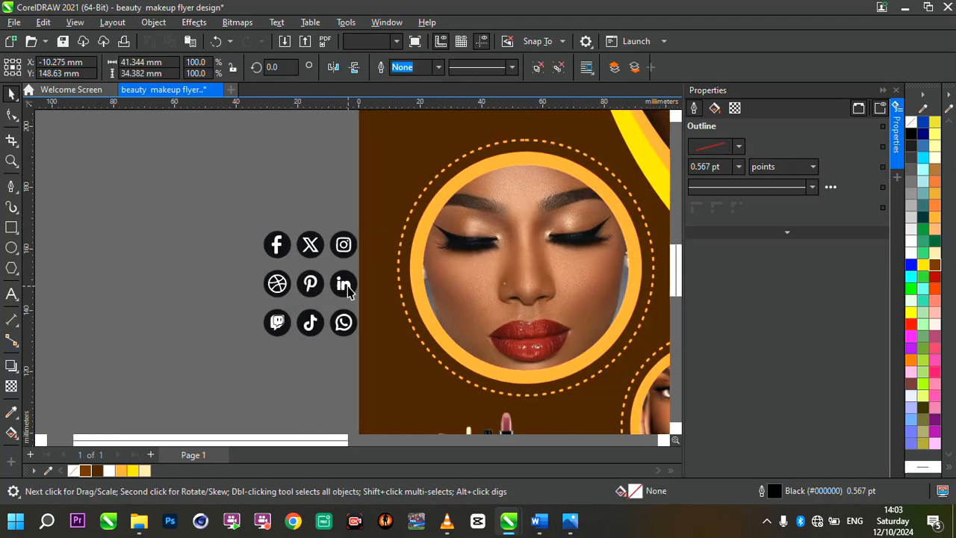
{"action": "scroll", "coordinate": [366, 289], "scroll_direction": "up", "scroll_amount": 2}
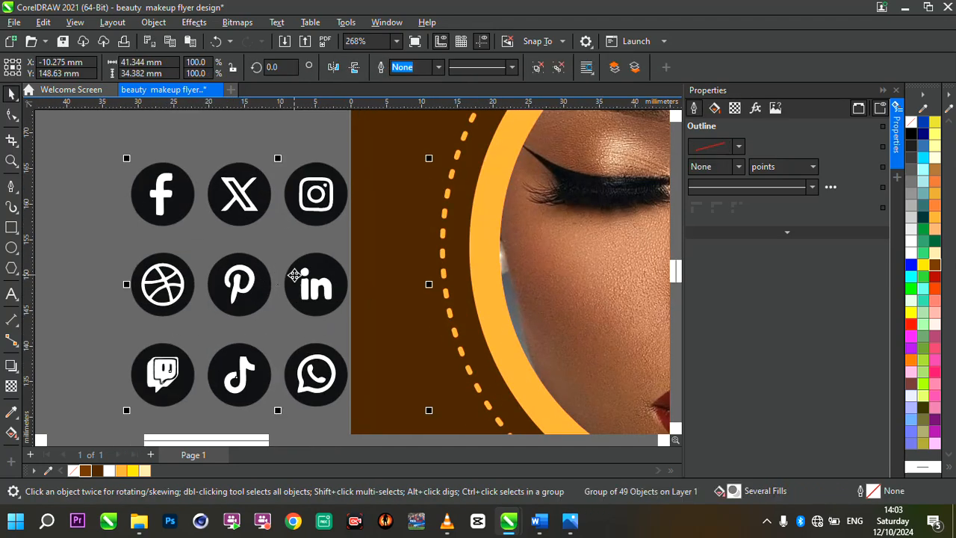
{"action": "left_click_drag", "start_coordinate": [295, 275], "coordinate": [145, 276]}
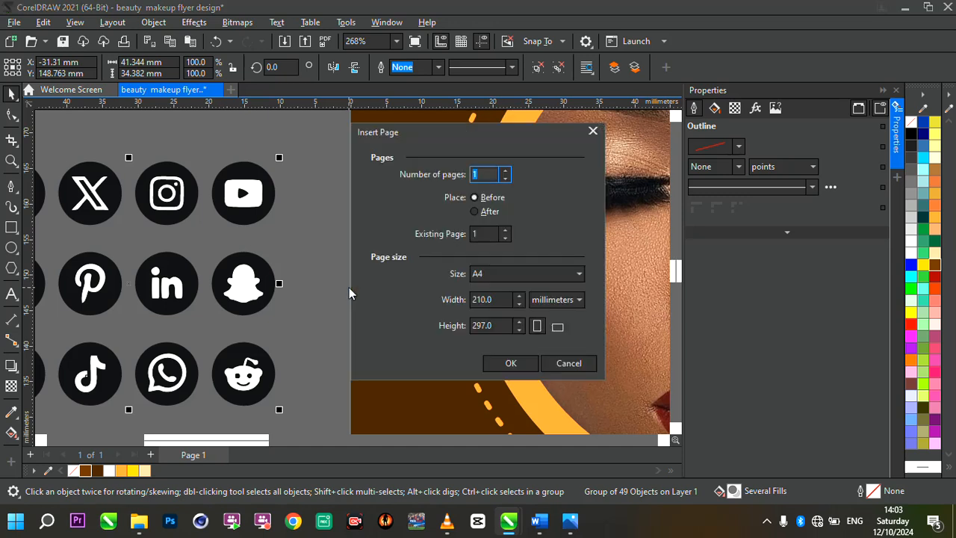
{"action": "left_click", "coordinate": [566, 363]}
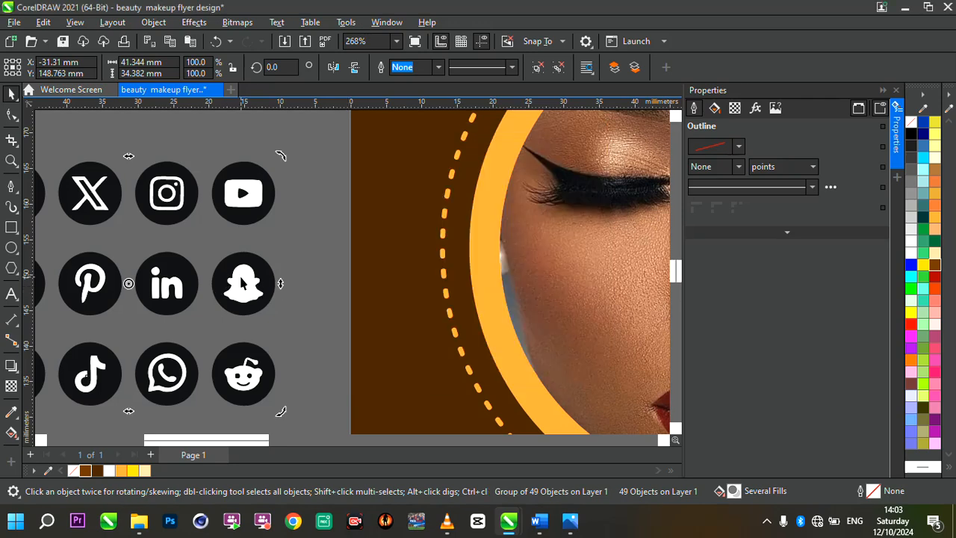
Ungroup the traced icons and delete all of them except Facebook, X and Instagram.
{"action": "key", "text": "ctrl+u"}
{"action": "scroll", "coordinate": [359, 302], "scroll_direction": "down", "scroll_amount": 1}
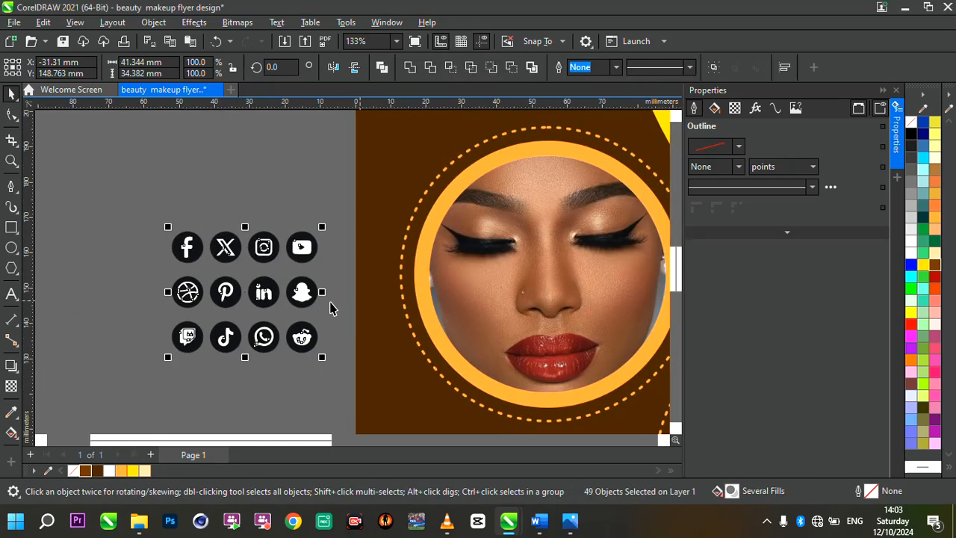
{"action": "scroll", "coordinate": [223, 316], "scroll_direction": "up", "scroll_amount": 1}
{"action": "left_click_drag", "start_coordinate": [113, 252], "coordinate": [423, 391]}
{"action": "key", "text": "Delete"}
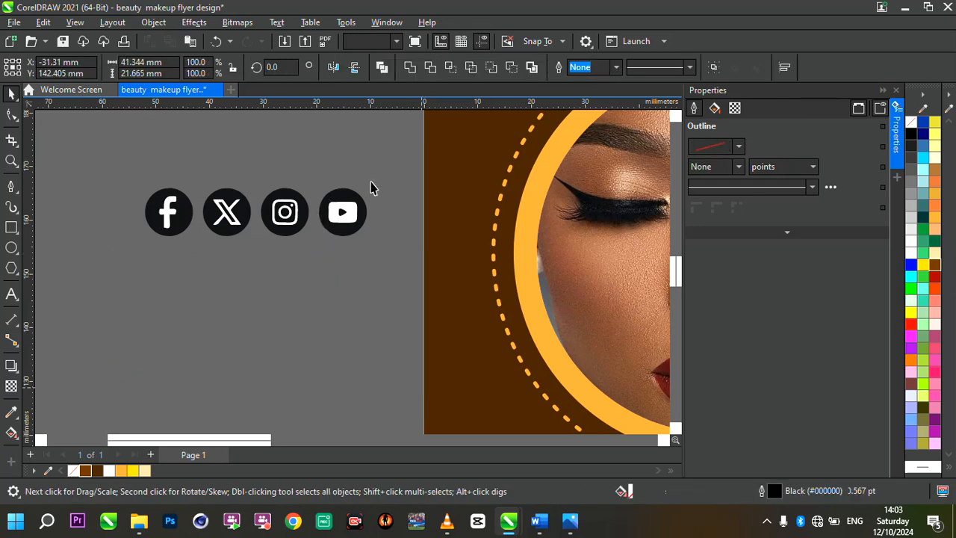
{"action": "left_click_drag", "start_coordinate": [376, 178], "coordinate": [300, 259]}
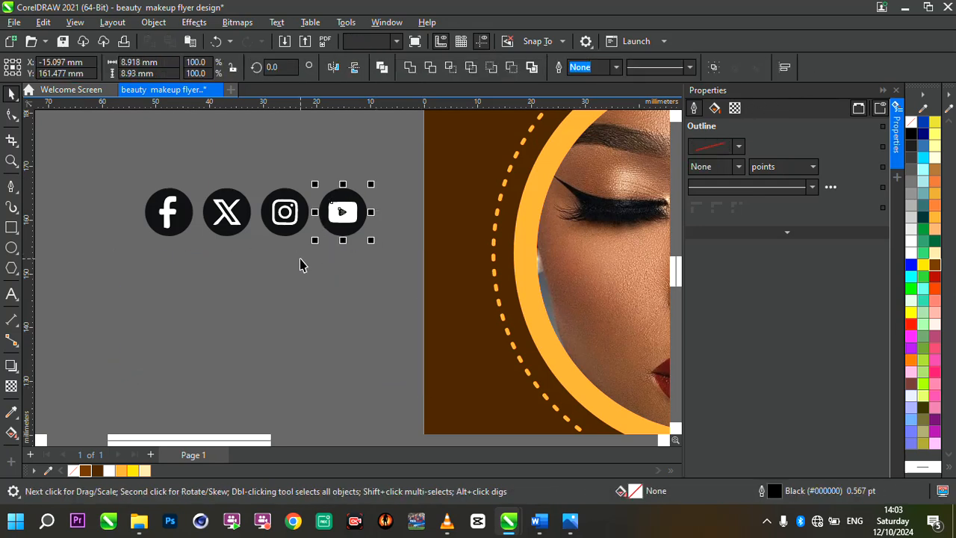
{"action": "key", "text": "Delete"}
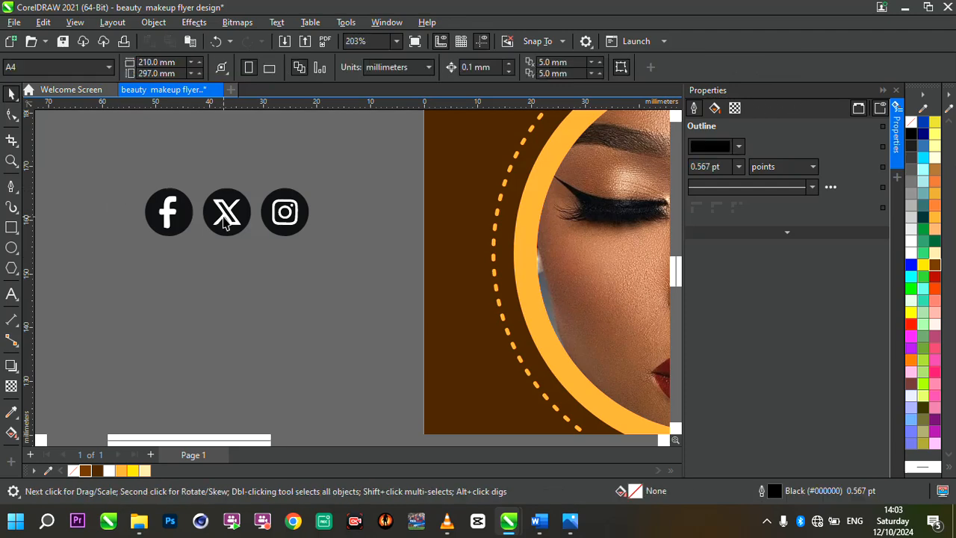
Delete the white letter shapes inside the Facebook and X icons so that only their dark circles with cut-outs remain.
{"action": "scroll", "coordinate": [223, 219], "scroll_direction": "up", "scroll_amount": 3}
{"action": "scroll", "coordinate": [298, 243], "scroll_direction": "down", "scroll_amount": 2}
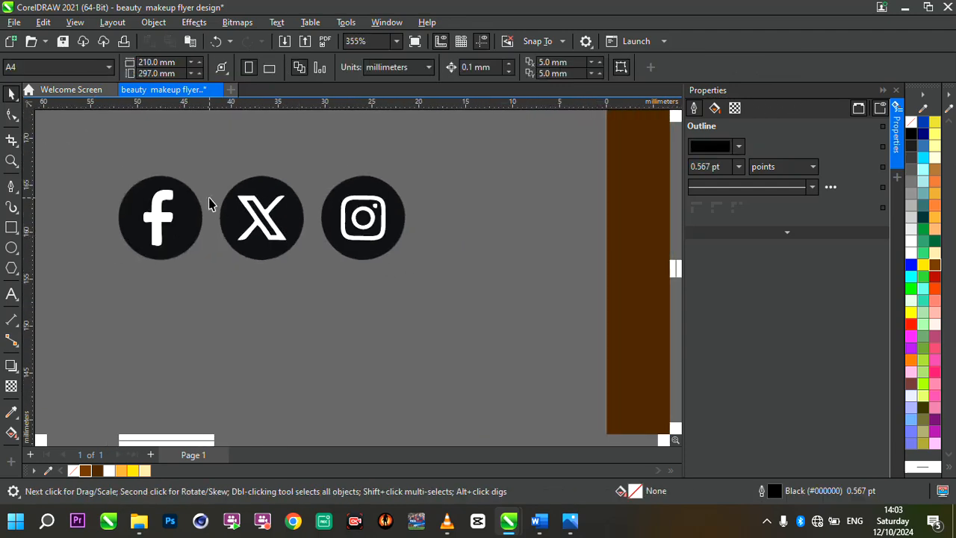
{"action": "scroll", "coordinate": [210, 205], "scroll_direction": "up", "scroll_amount": 1}
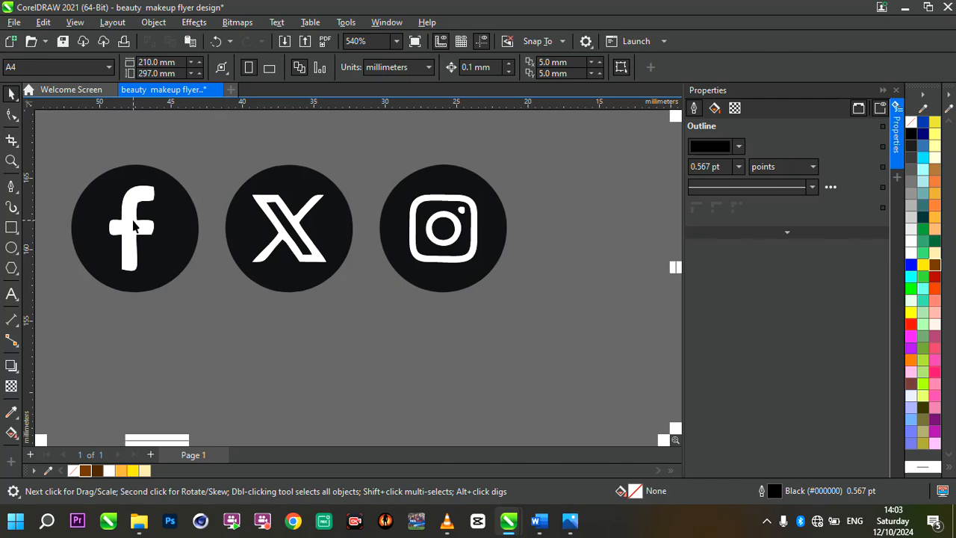
{"action": "left_click", "coordinate": [134, 227]}
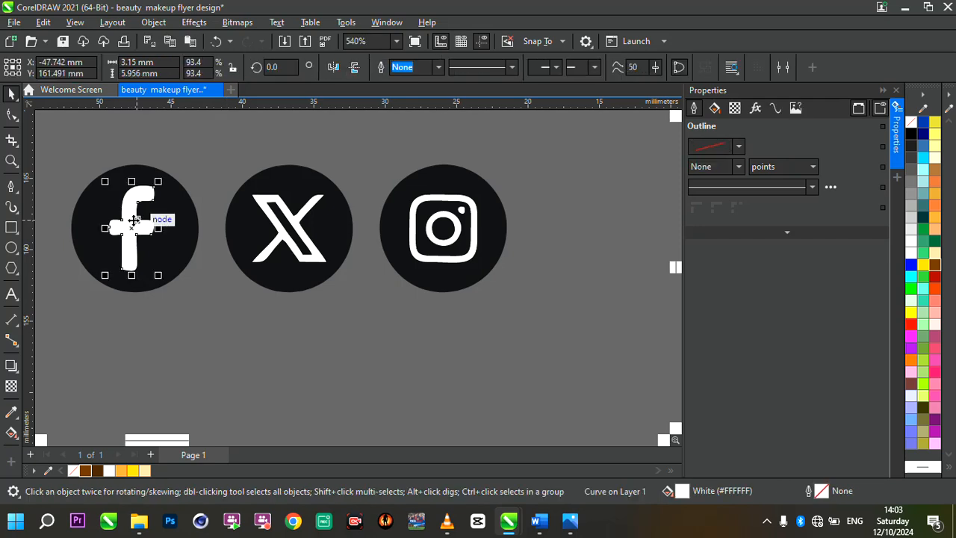
{"action": "key", "text": "Delete"}
{"action": "left_click", "coordinate": [306, 238]}
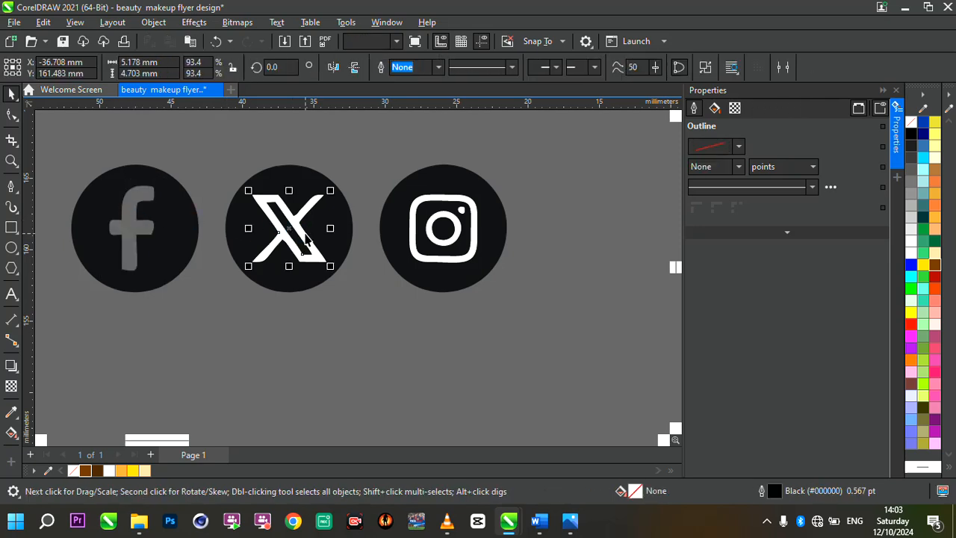
{"action": "key", "text": "Delete"}
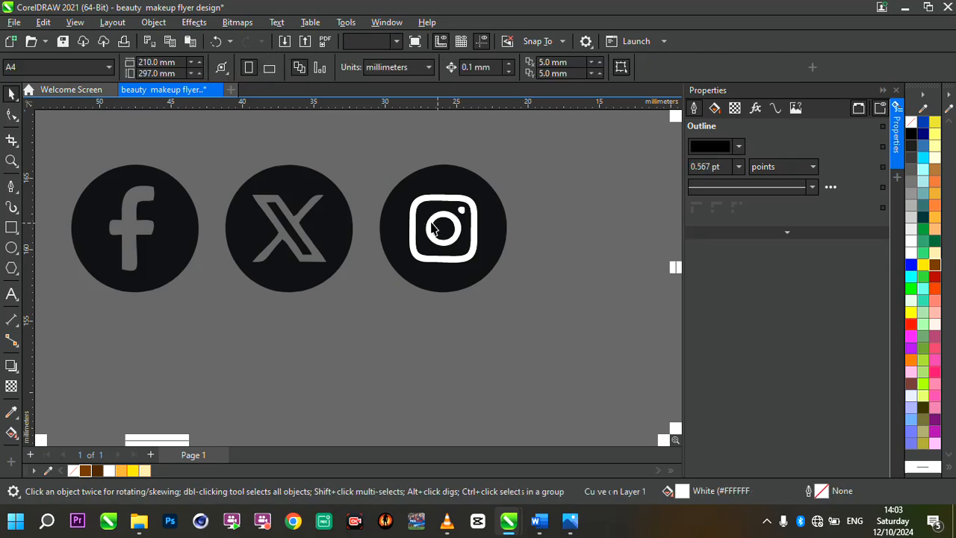
{"action": "left_click", "coordinate": [460, 222]}
{"action": "left_click_drag", "start_coordinate": [379, 146], "coordinate": [492, 270]}
{"action": "key", "text": "Delete"}
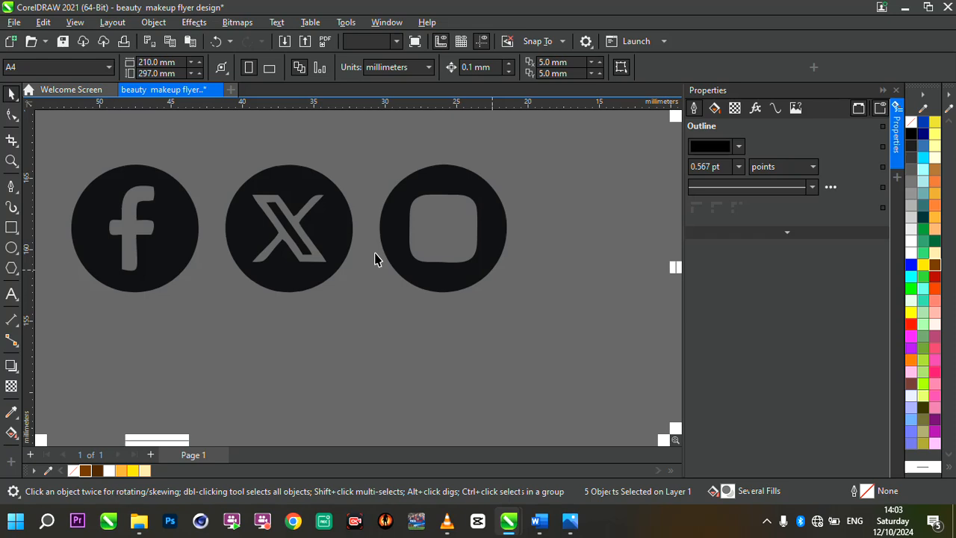
{"action": "key", "text": "ctrl+z"}
{"action": "key", "text": "Escape"}
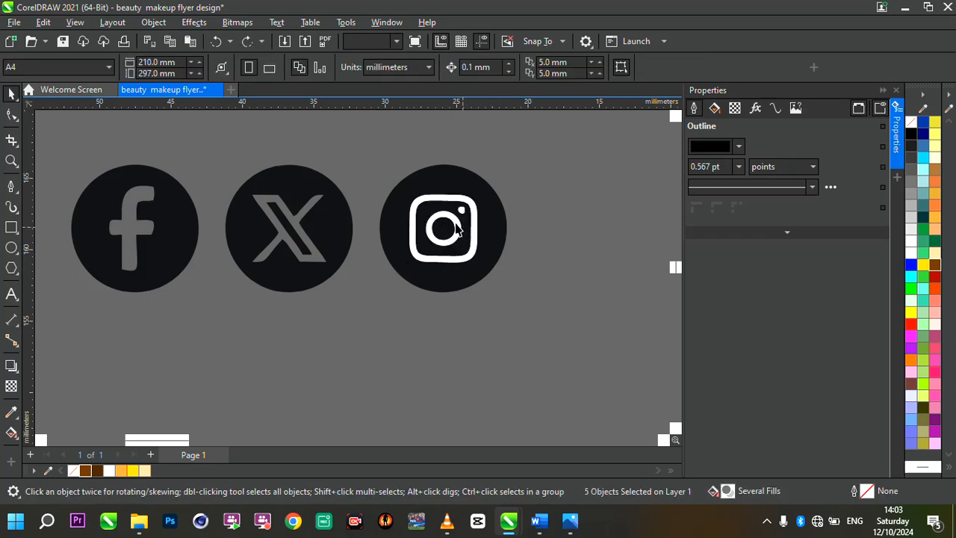
Delete the white ring, dot and rounded frame inside the Instagram icon, keeping its dark pieces.
{"action": "left_click", "coordinate": [461, 216]}
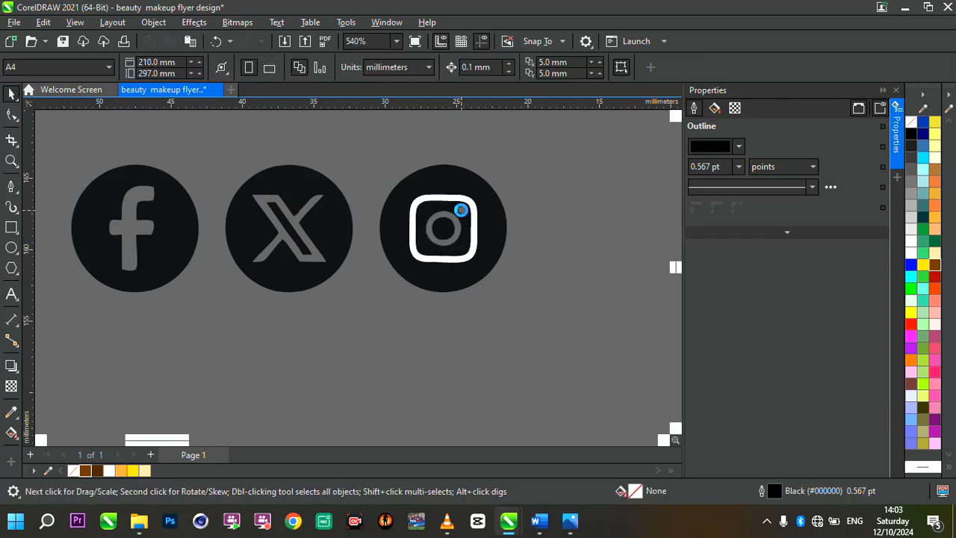
{"action": "left_click", "coordinate": [446, 203]}
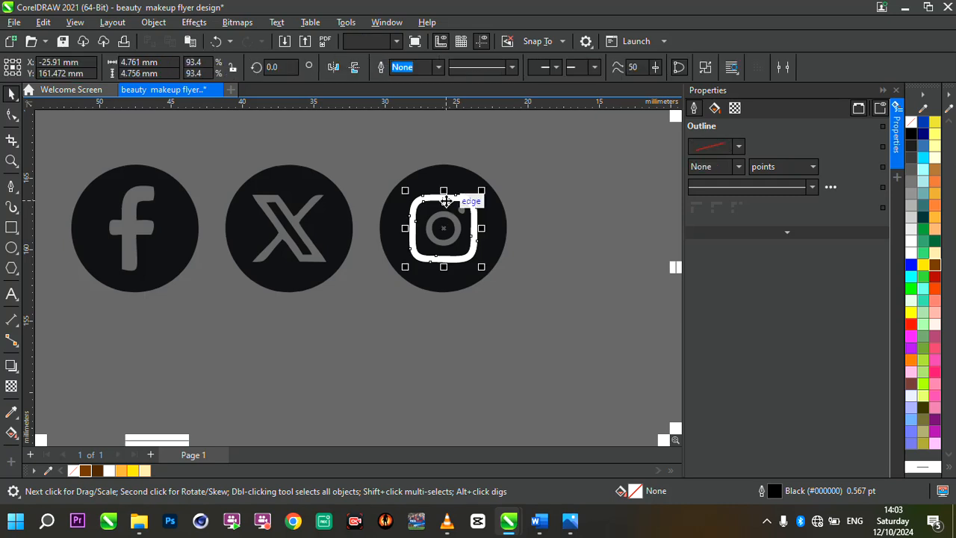
{"action": "key", "text": "Delete"}
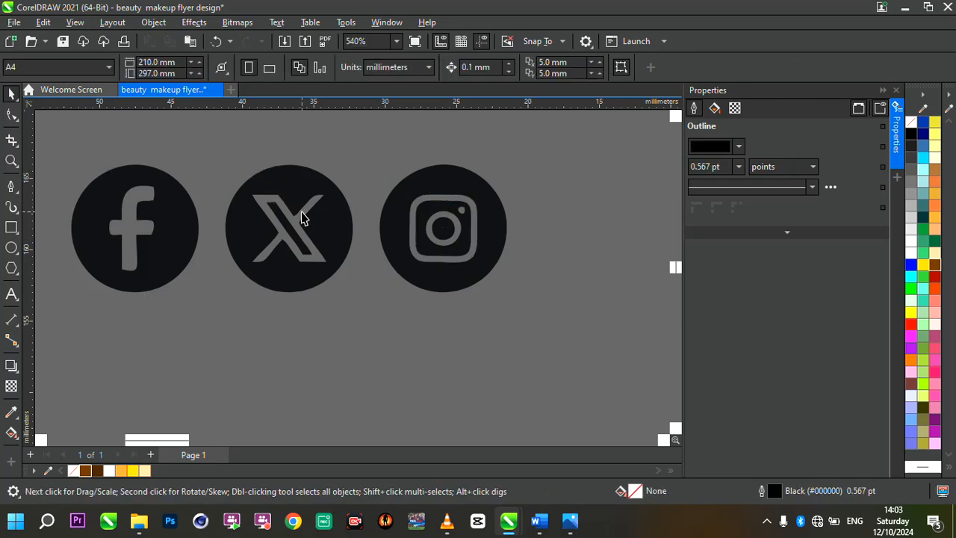
Group the pieces of the Instagram icon and fill the group with the dark brown #422100.
{"action": "scroll", "coordinate": [299, 214], "scroll_direction": "down", "scroll_amount": 3}
{"action": "scroll", "coordinate": [302, 217], "scroll_direction": "up", "scroll_amount": 4}
{"action": "left_click_drag", "start_coordinate": [346, 157], "coordinate": [500, 292]}
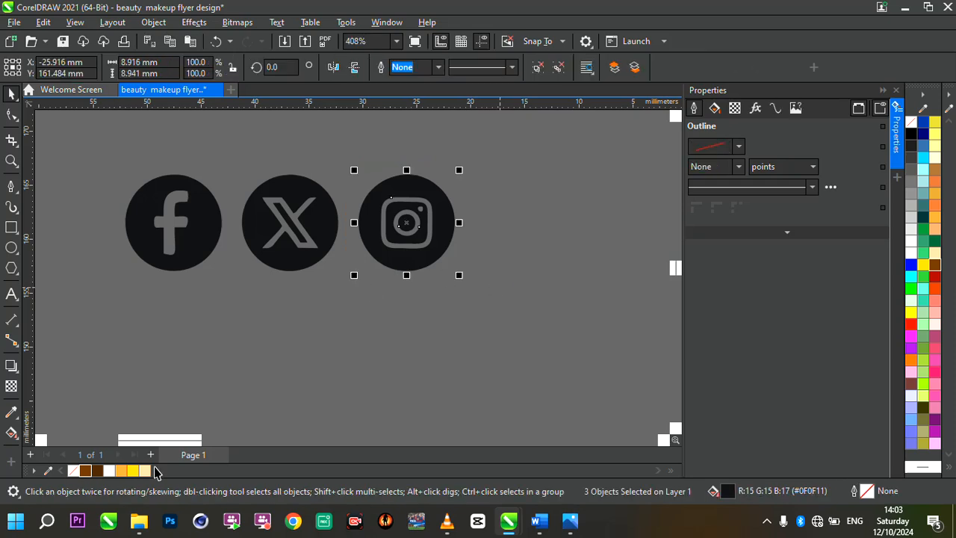
{"action": "key", "text": "ctrl+g"}
{"action": "left_click", "coordinate": [96, 473]}
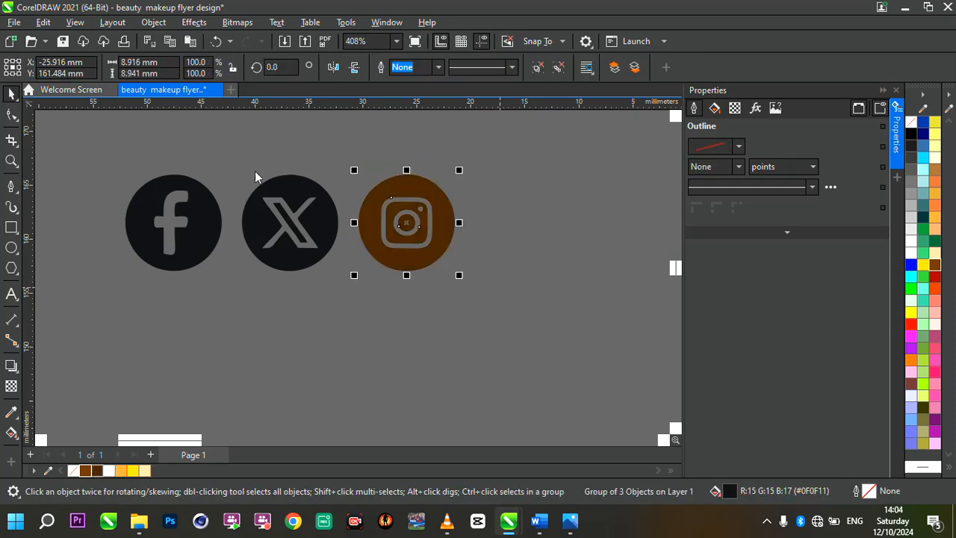
Fill the X and Facebook icons with dark brown #422100, grouping the X pieces and combining the Facebook pieces.
{"action": "left_click_drag", "start_coordinate": [232, 162], "coordinate": [354, 292]}
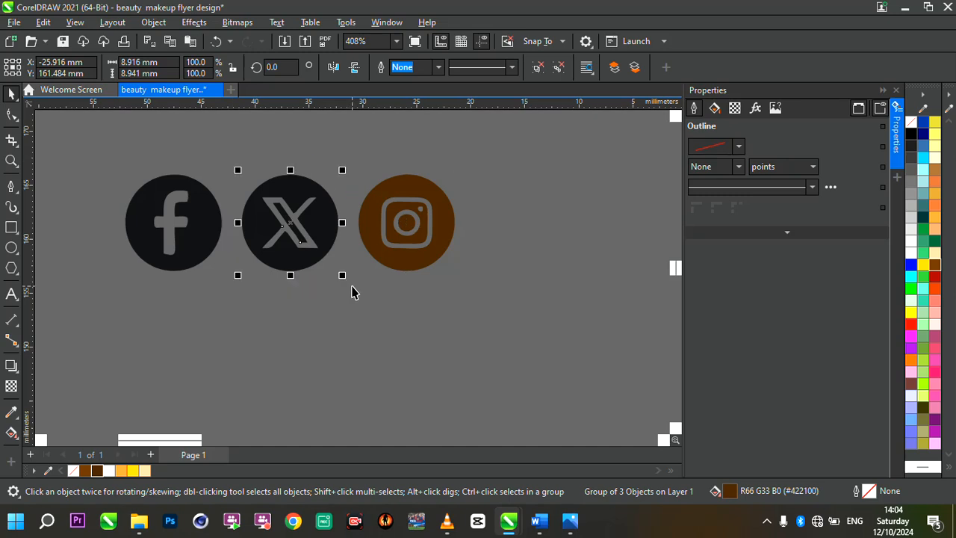
{"action": "left_click", "coordinate": [96, 471]}
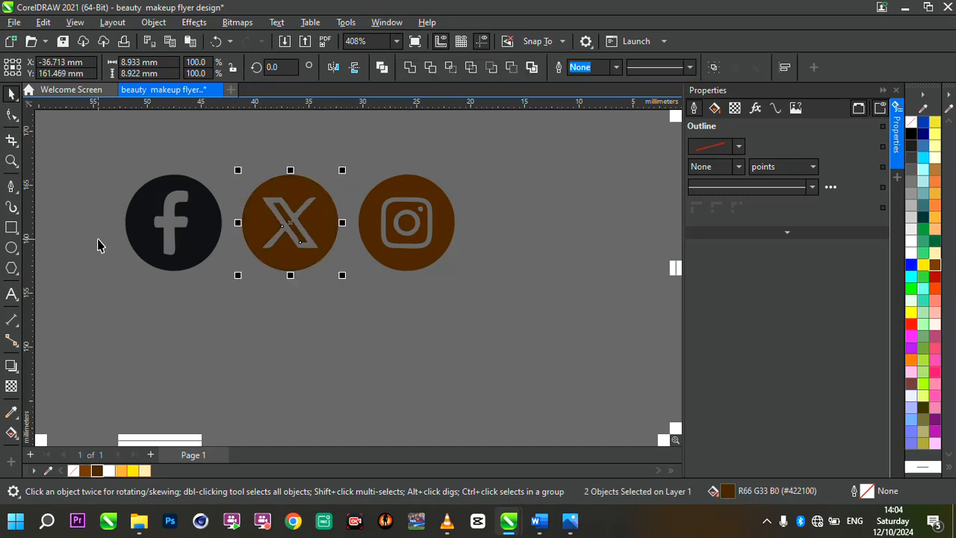
{"action": "key", "text": "ctrl+g"}
{"action": "left_click_drag", "start_coordinate": [102, 154], "coordinate": [247, 301]}
{"action": "key", "text": "ctrl+l"}
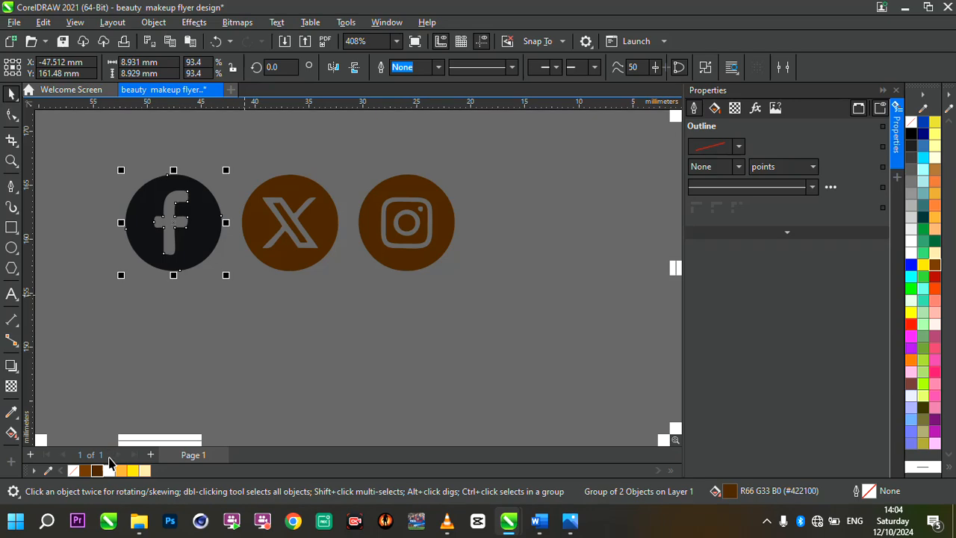
{"action": "left_click", "coordinate": [96, 472]}
Scale the three social icons together to about 22.4 mm wide and place them below the contact details on the flyer.
{"action": "scroll", "coordinate": [311, 278], "scroll_direction": "down", "scroll_amount": 5}
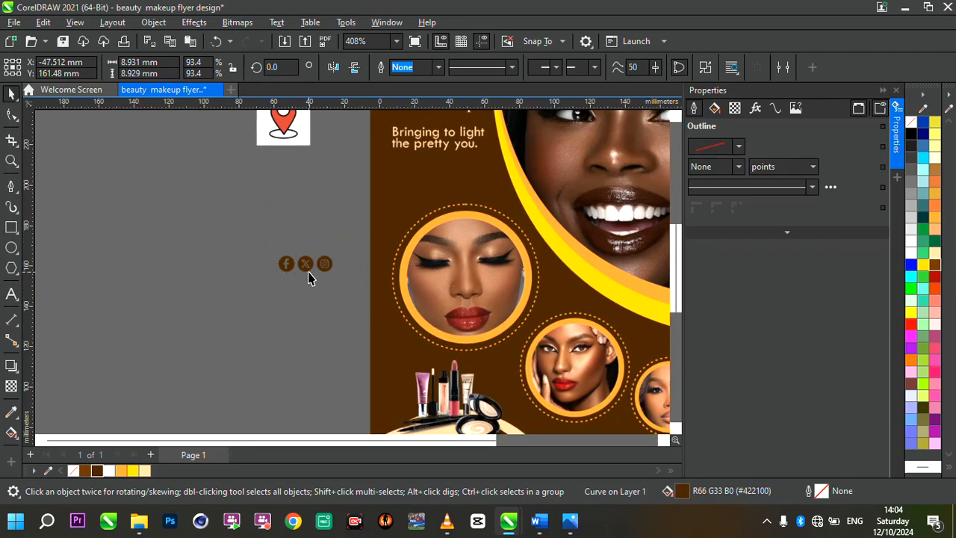
{"action": "left_click_drag", "start_coordinate": [256, 252], "coordinate": [395, 298]}
{"action": "scroll", "coordinate": [235, 260], "scroll_direction": "down", "scroll_amount": 3}
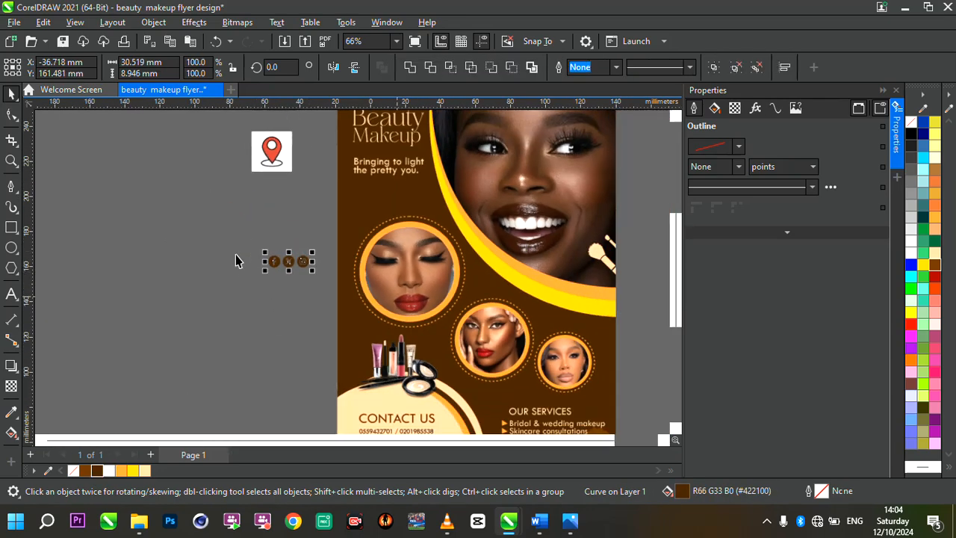
{"action": "scroll", "coordinate": [417, 363], "scroll_direction": "up", "scroll_amount": 3}
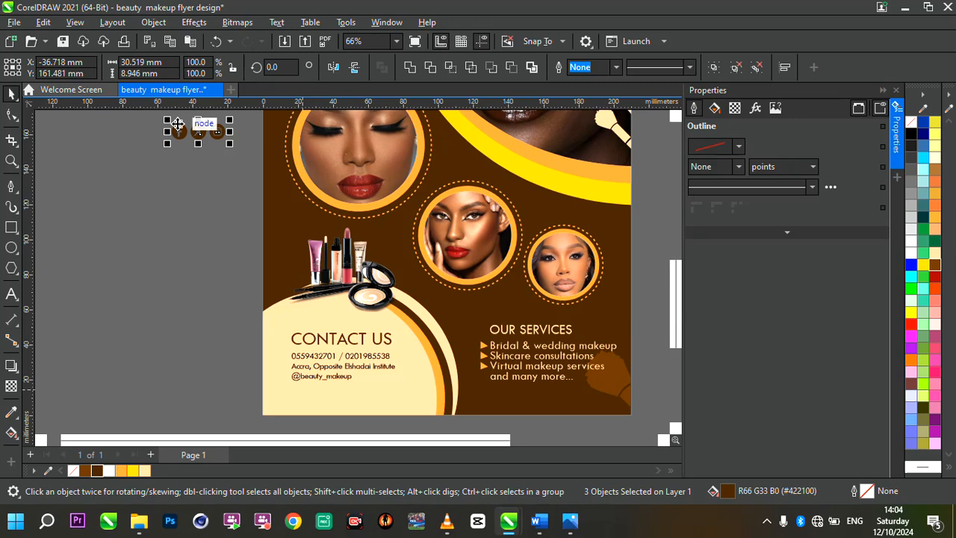
{"action": "left_click_drag", "start_coordinate": [209, 126], "coordinate": [284, 367]}
{"action": "scroll", "coordinate": [351, 407], "scroll_direction": "up", "scroll_amount": 3}
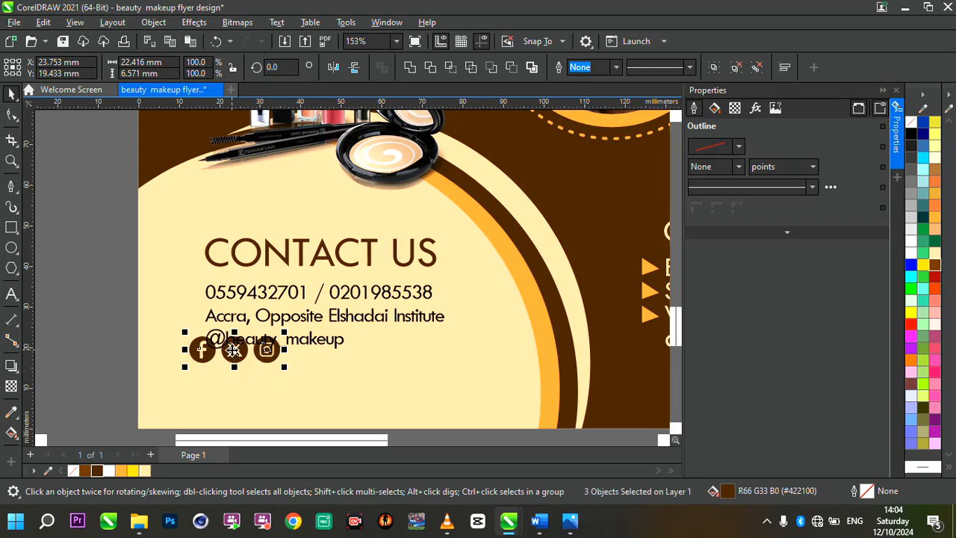
{"action": "left_click_drag", "start_coordinate": [234, 349], "coordinate": [226, 366]}
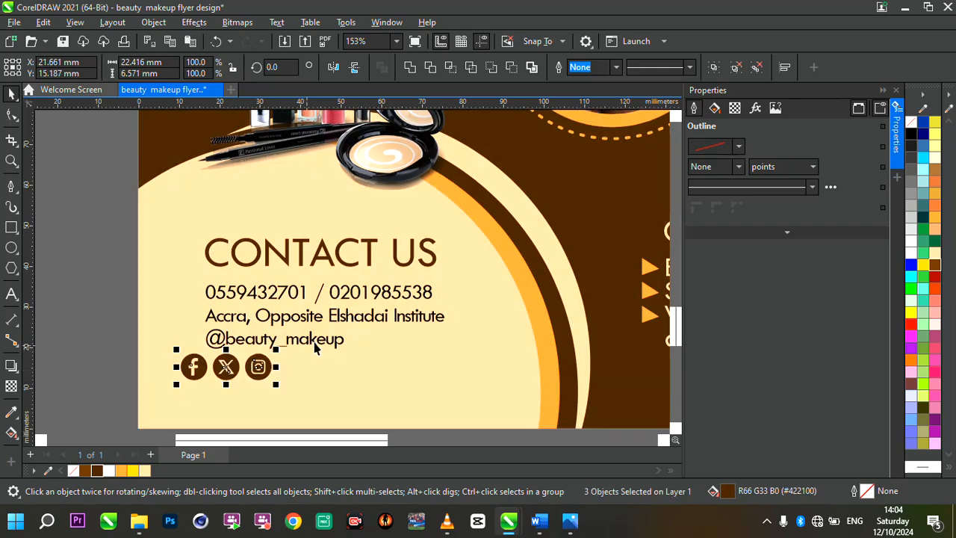
{"action": "double_click", "coordinate": [316, 340]}
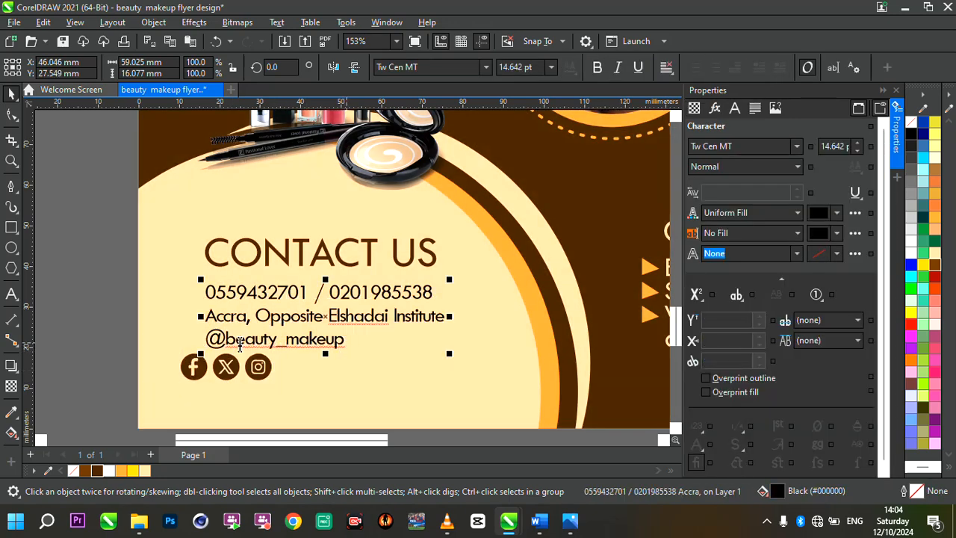
{"action": "triple_click", "coordinate": [239, 343]}
{"action": "key", "text": "ctrl+c"}
{"action": "key", "text": "BackSpace"}
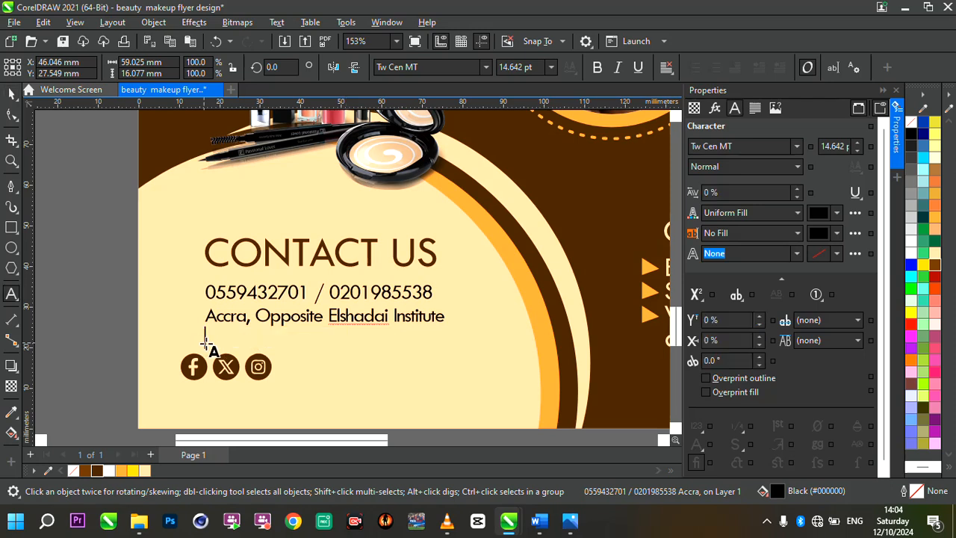
{"action": "left_click", "coordinate": [271, 366]}
{"action": "key", "text": "ctrl+v"}
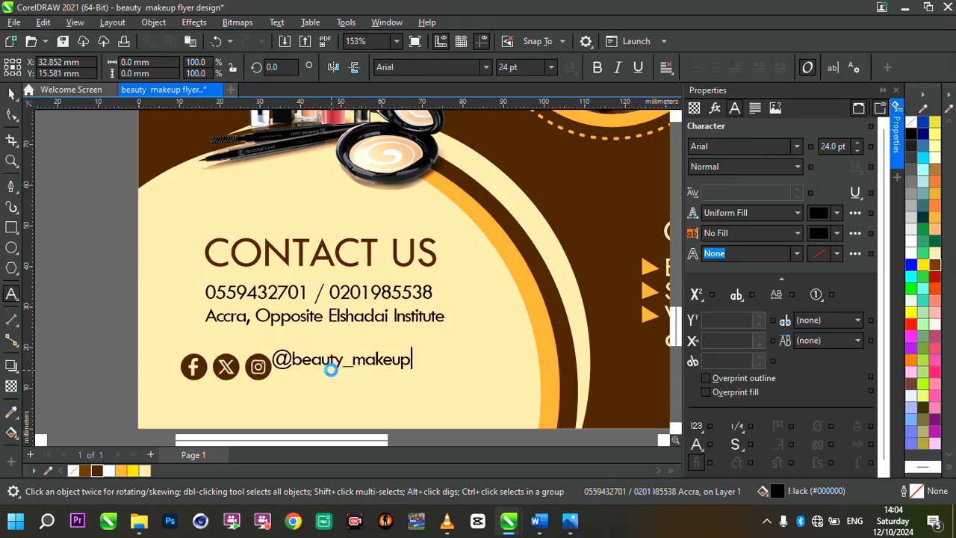
{"action": "left_click_drag", "start_coordinate": [340, 372], "coordinate": [342, 388]}
{"action": "left_click_drag", "start_coordinate": [444, 359], "coordinate": [484, 340]}
{"action": "left_click_drag", "start_coordinate": [378, 373], "coordinate": [381, 370]}
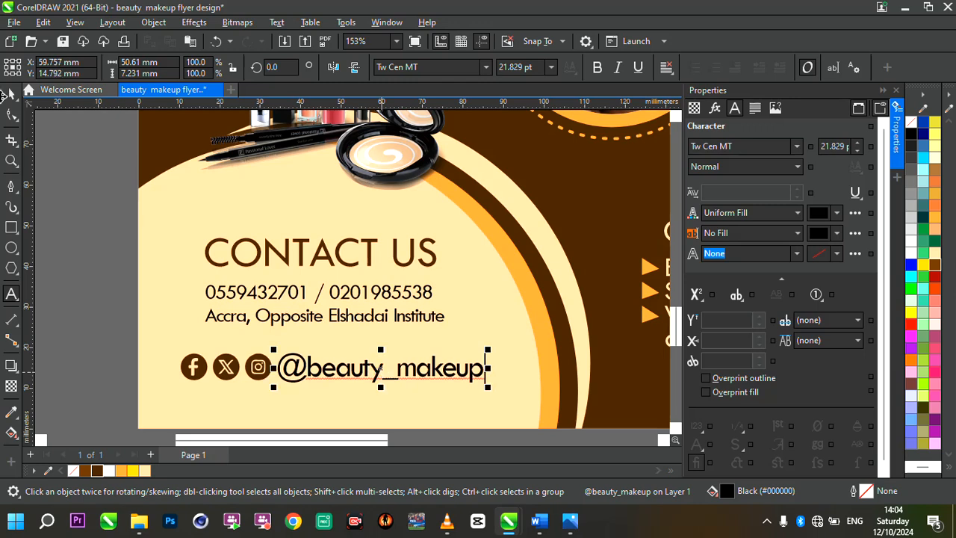
{"action": "left_click", "coordinate": [116, 350]}
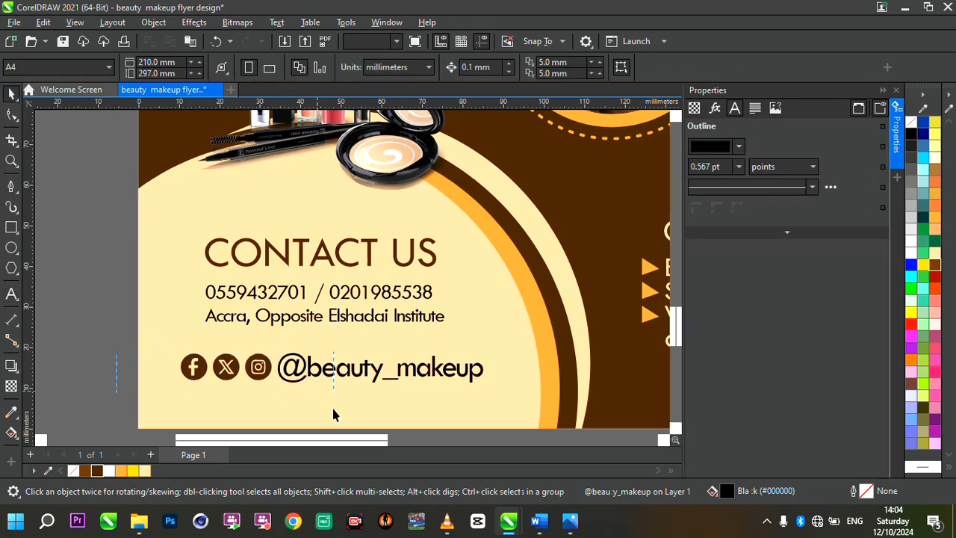
{"action": "left_click_drag", "start_coordinate": [333, 416], "coordinate": [333, 416]}
{"action": "left_click_drag", "start_coordinate": [276, 350], "coordinate": [255, 368]}
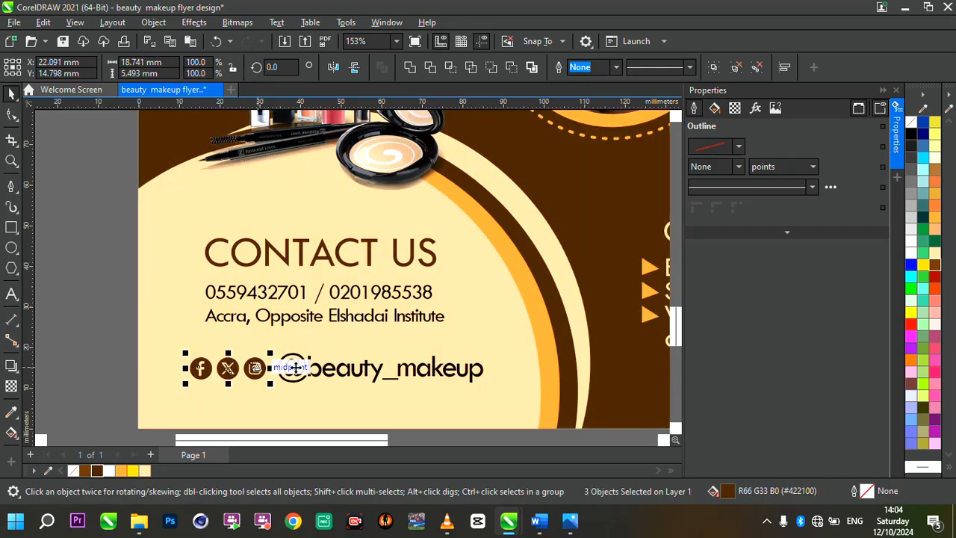
{"action": "left_click", "coordinate": [302, 373]}
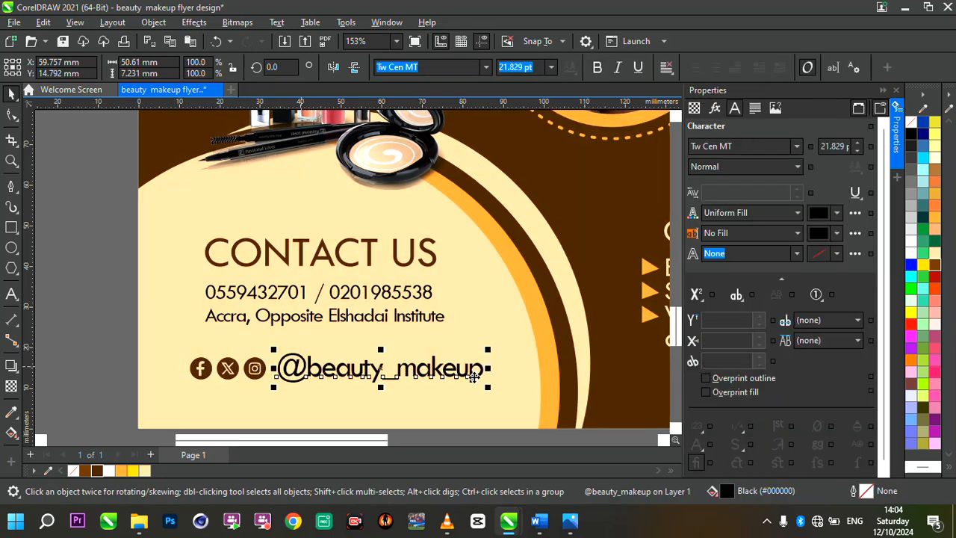
{"action": "left_click_drag", "start_coordinate": [489, 390], "coordinate": [452, 396]}
{"action": "left_click_drag", "start_coordinate": [113, 342], "coordinate": [482, 416]}
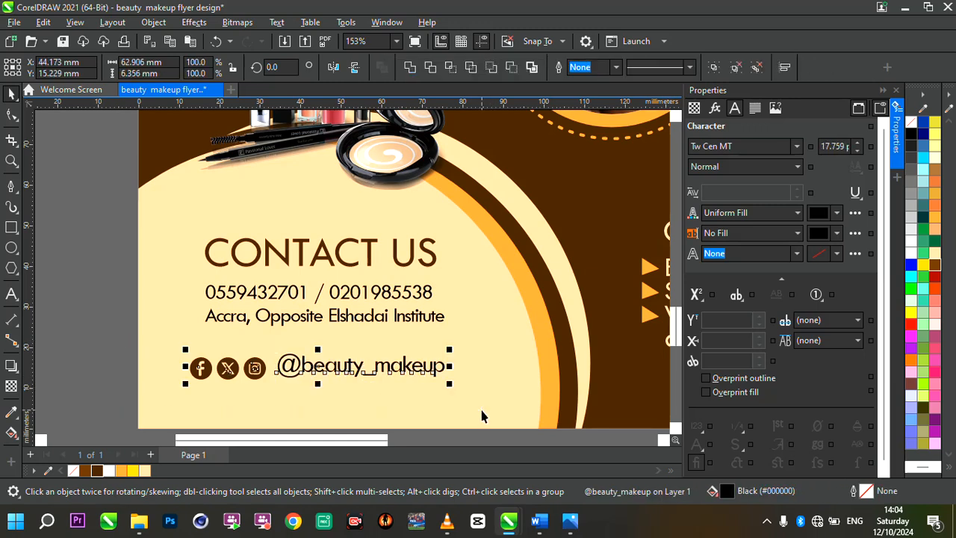
{"action": "left_click", "coordinate": [370, 420]}
{"action": "scroll", "coordinate": [297, 376], "scroll_direction": "up", "scroll_amount": 3}
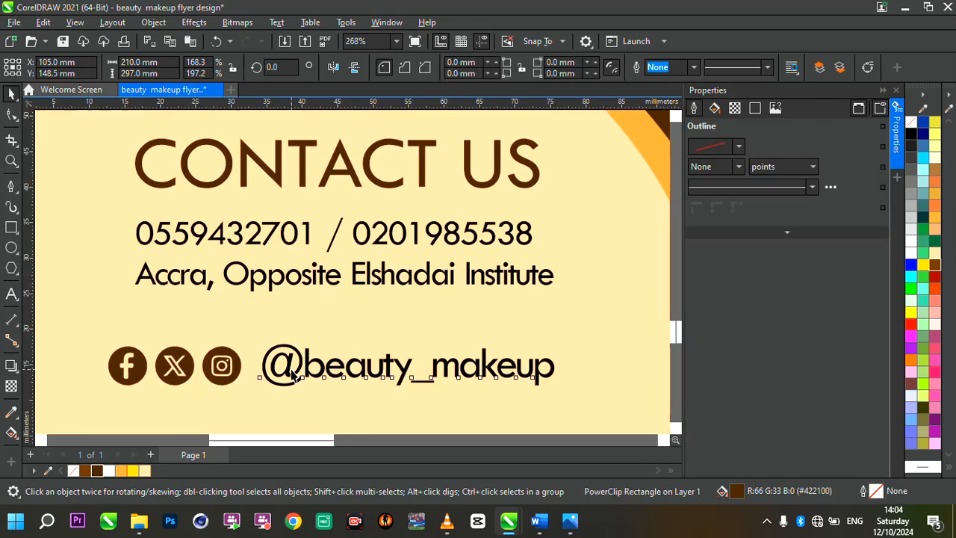
{"action": "left_click", "coordinate": [292, 376]}
{"action": "left_click_drag", "start_coordinate": [293, 375], "coordinate": [277, 368]}
Scale the icons and handle text together to about 54.6 mm wide and place the row beneath the address line.
{"action": "scroll", "coordinate": [292, 374], "scroll_direction": "down", "scroll_amount": 3}
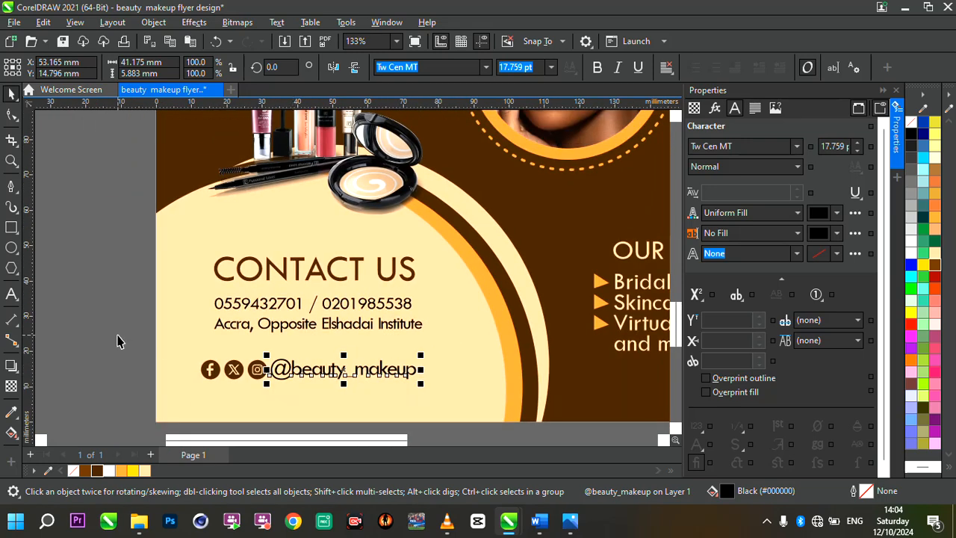
{"action": "left_click_drag", "start_coordinate": [117, 337], "coordinate": [419, 384]}
{"action": "scroll", "coordinate": [329, 381], "scroll_direction": "up", "scroll_amount": 2}
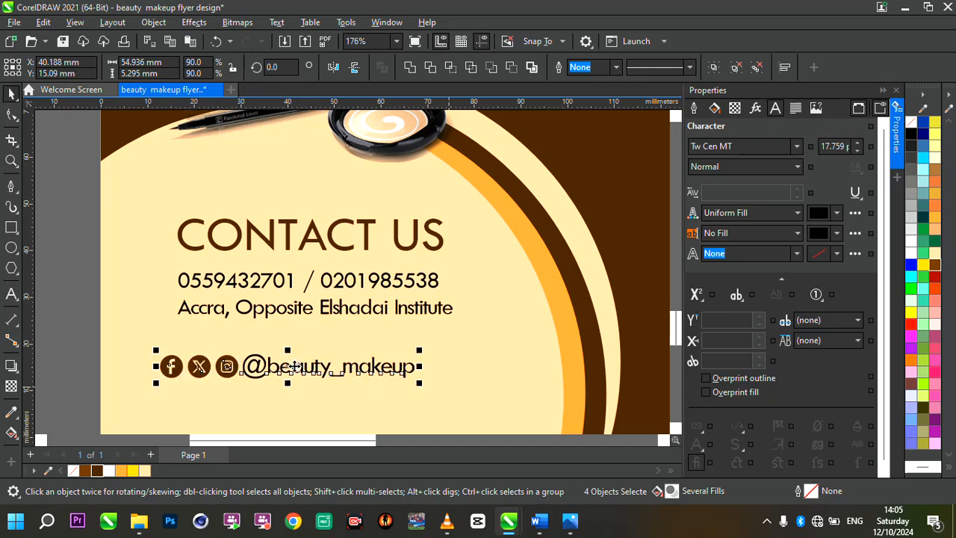
{"action": "left_click_drag", "start_coordinate": [272, 364], "coordinate": [339, 347]}
{"action": "scroll", "coordinate": [339, 347], "scroll_direction": "down", "scroll_amount": 8}
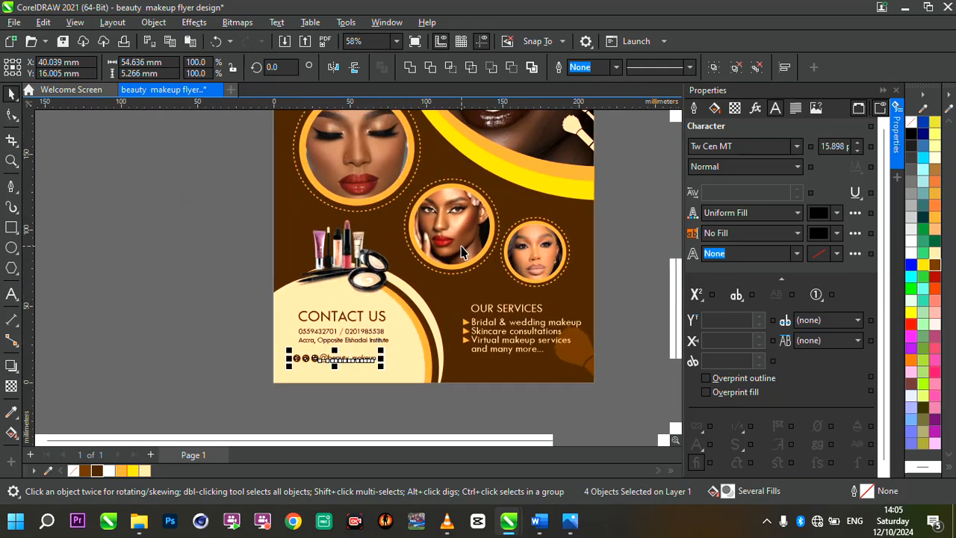
Trace the location pin bitmap beside the page into vector shapes using the Line Art outline trace.
{"action": "scroll", "coordinate": [323, 187], "scroll_direction": "up", "scroll_amount": 2}
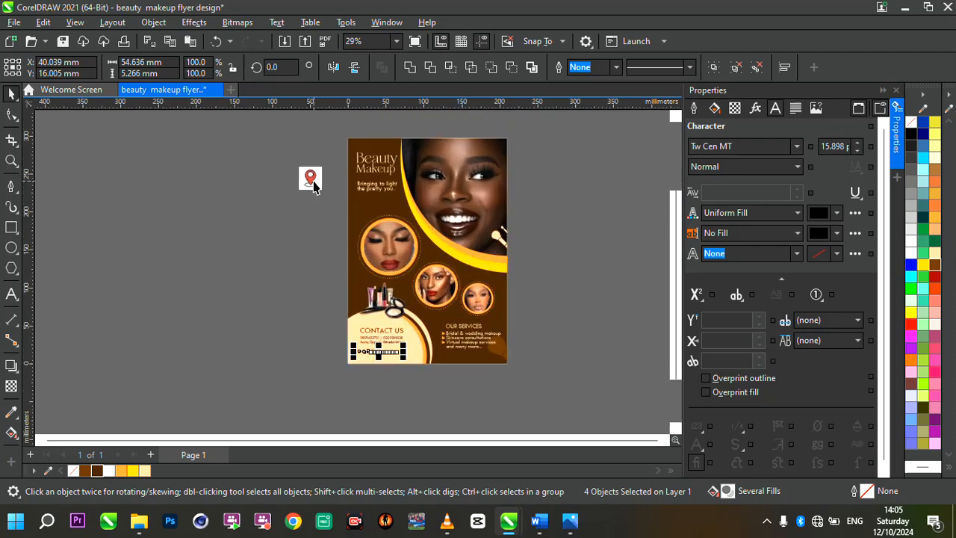
{"action": "left_click", "coordinate": [311, 181]}
{"action": "scroll", "coordinate": [311, 181], "scroll_direction": "up", "scroll_amount": 5}
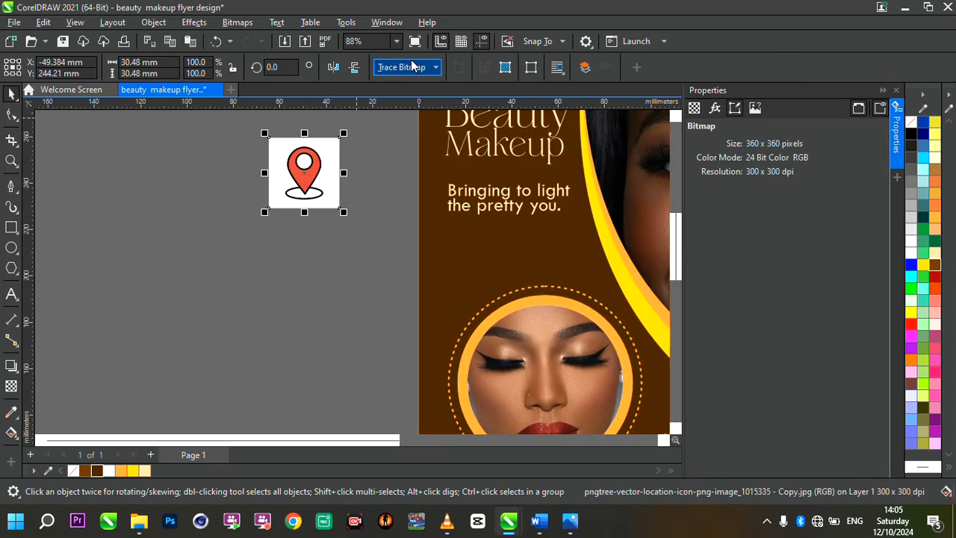
{"action": "left_click", "coordinate": [424, 66]}
{"action": "mouse_move", "coordinate": [463, 117]}
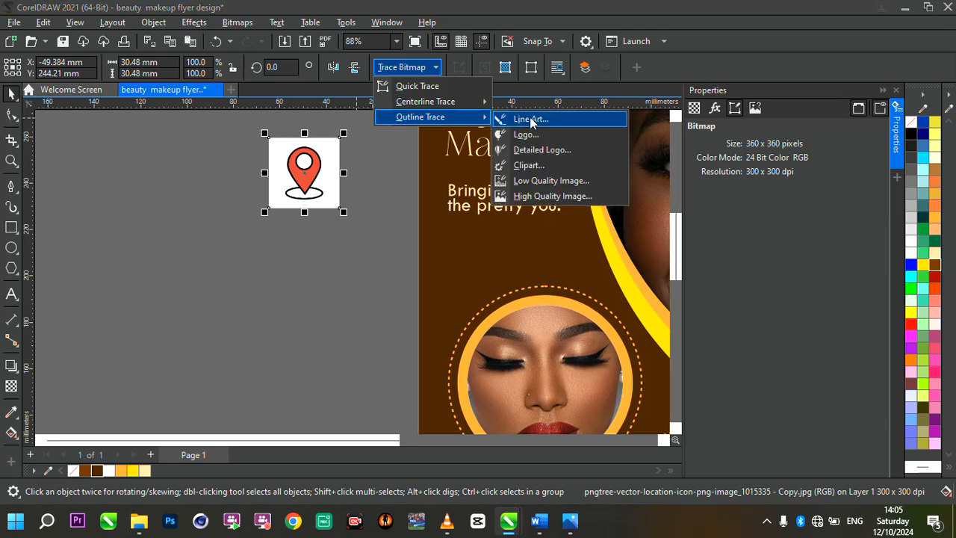
{"action": "left_click", "coordinate": [541, 121]}
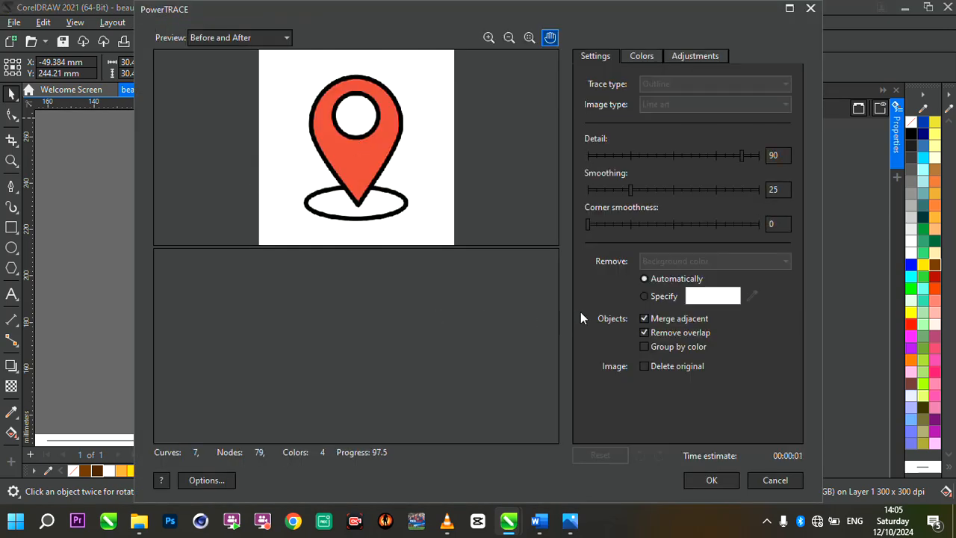
{"action": "key", "text": "Return"}
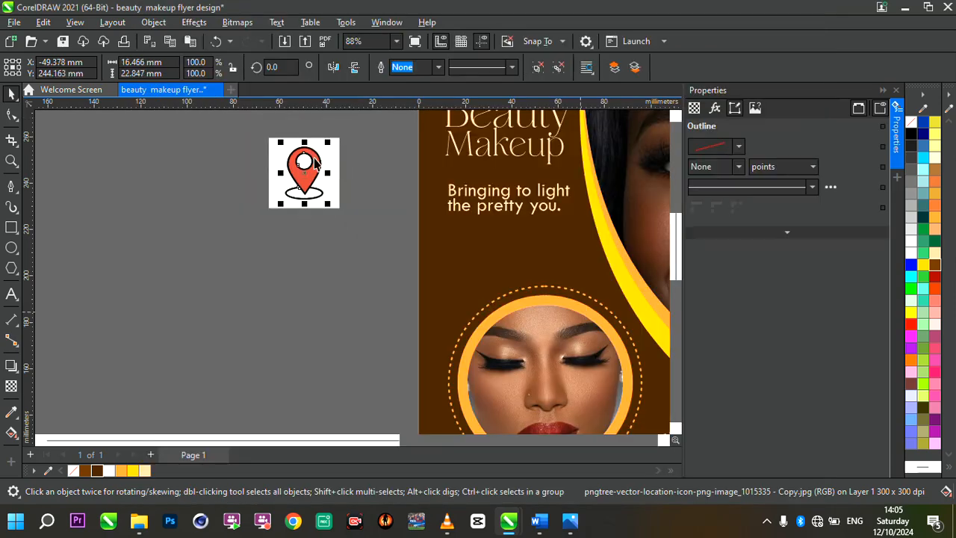
Move the traced location pin off its source image and delete the original bitmap.
{"action": "scroll", "coordinate": [354, 167], "scroll_direction": "up", "scroll_amount": 3}
{"action": "key", "text": "Escape"}
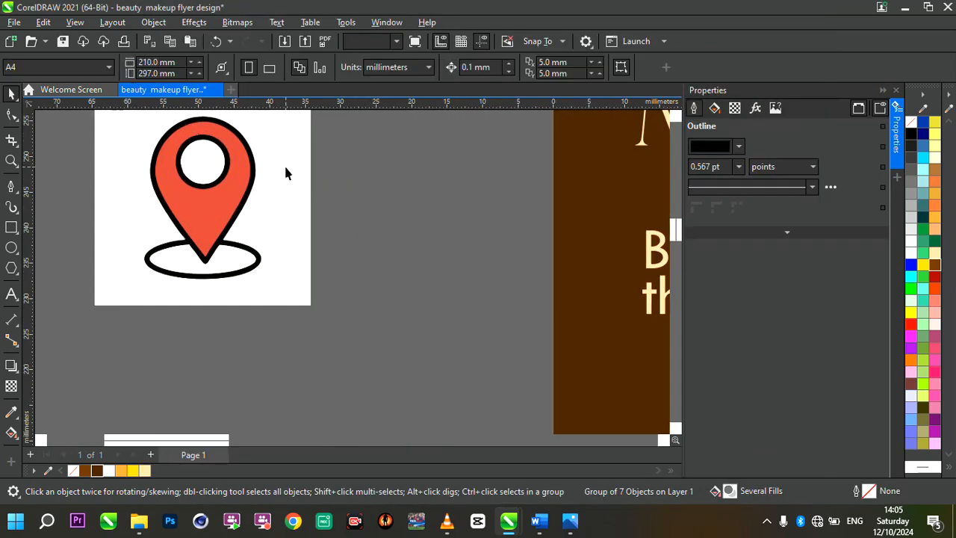
{"action": "left_click", "coordinate": [286, 173]}
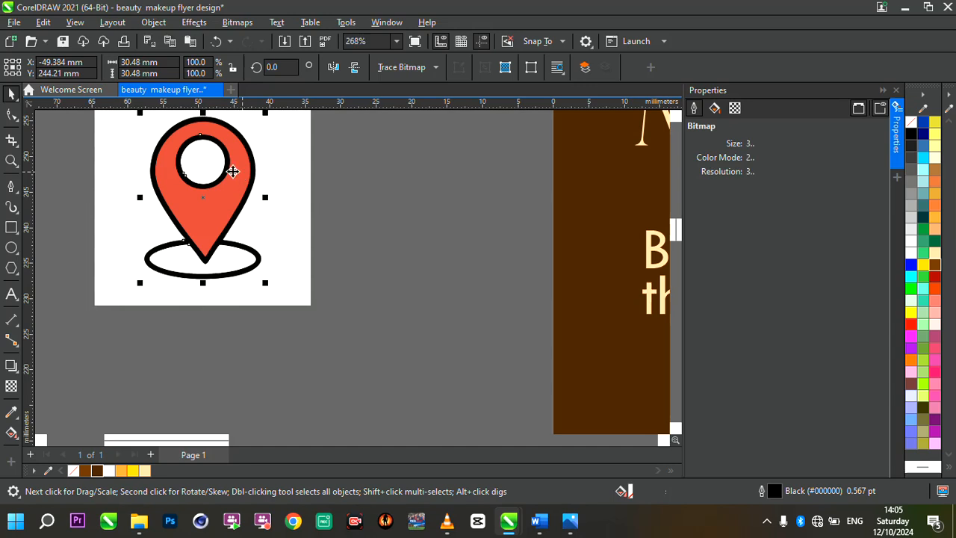
{"action": "left_click", "coordinate": [239, 172]}
{"action": "left_click_drag", "start_coordinate": [222, 192], "coordinate": [453, 213]}
{"action": "left_click", "coordinate": [228, 199]}
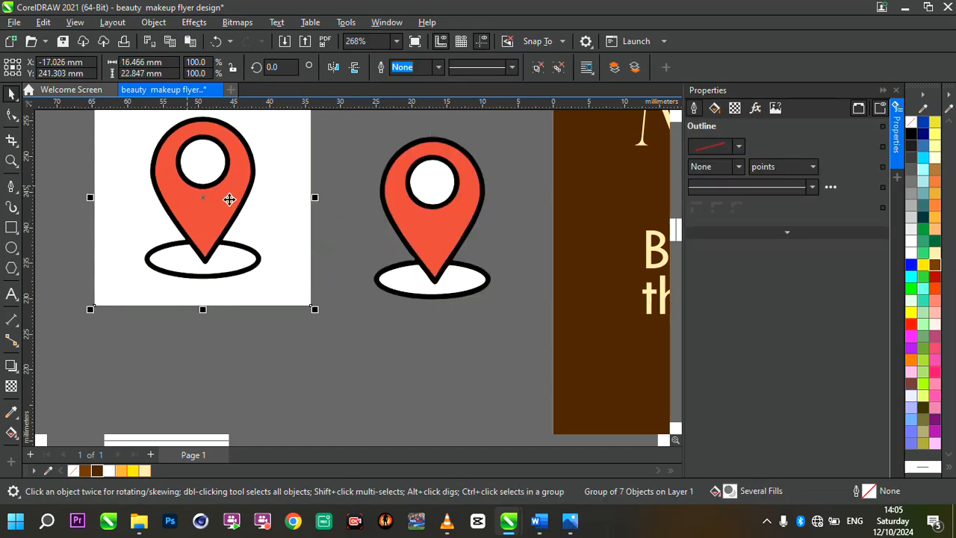
{"action": "key", "text": "Delete"}
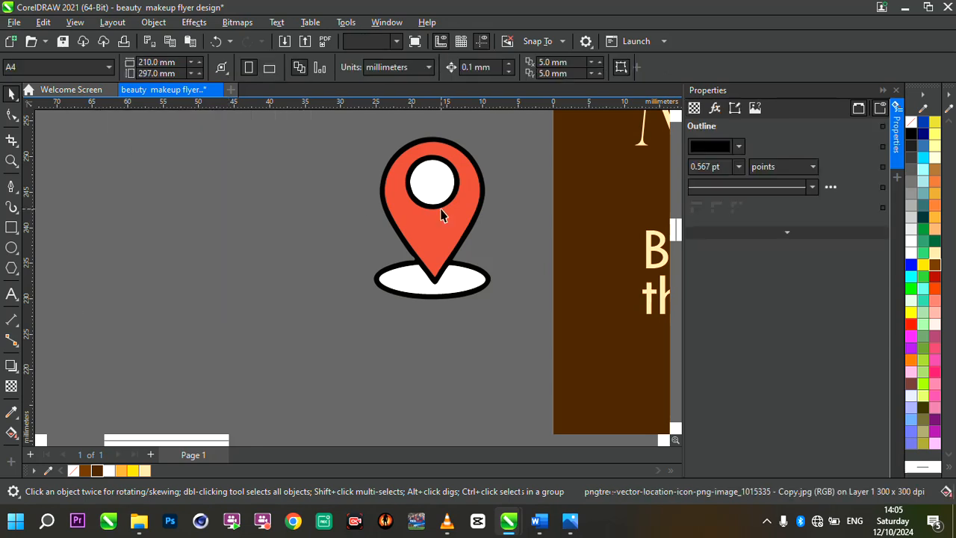
Break the traced pin apart and delete its white fills, black outlines and base ellipse, keeping only the red pin shape.
{"action": "left_click", "coordinate": [440, 216]}
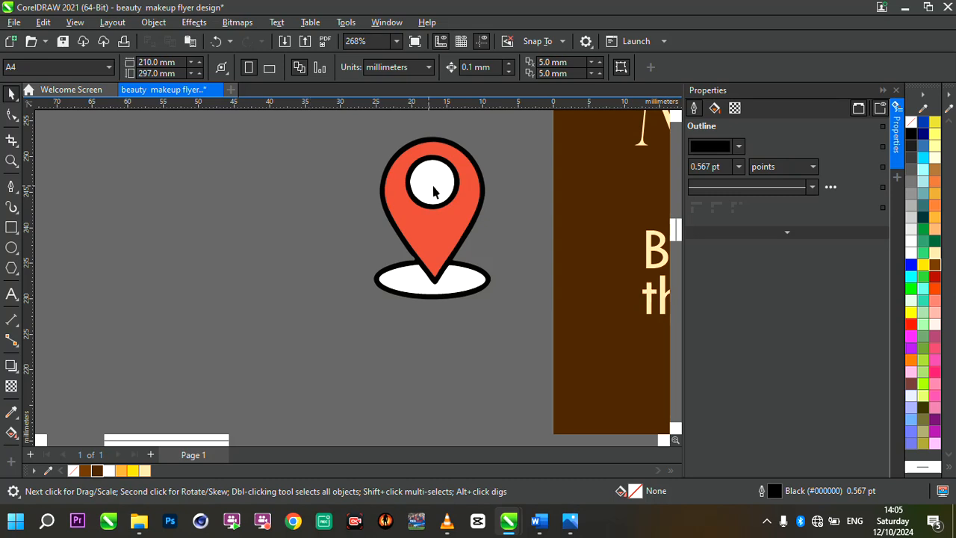
{"action": "left_click", "coordinate": [438, 192]}
{"action": "key", "text": "Delete"}
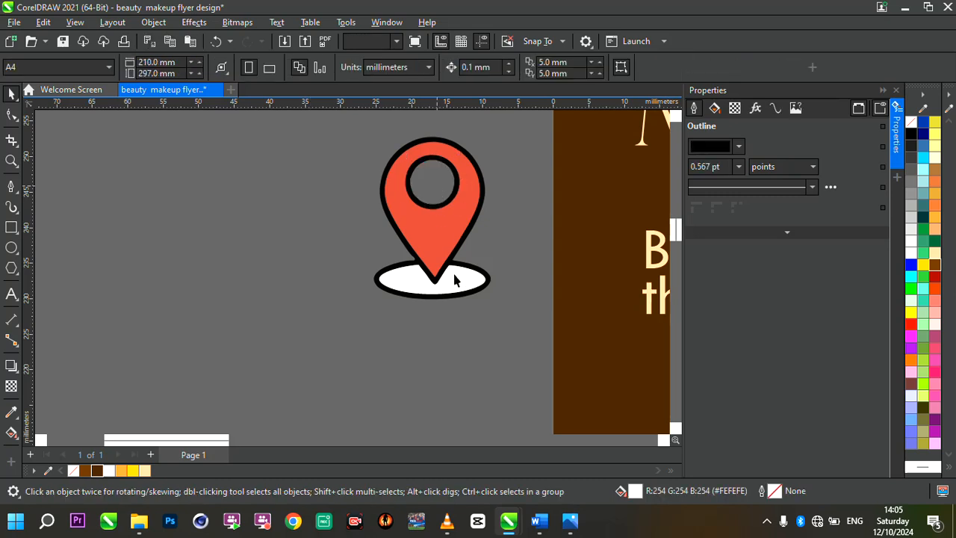
{"action": "left_click", "coordinate": [443, 275]}
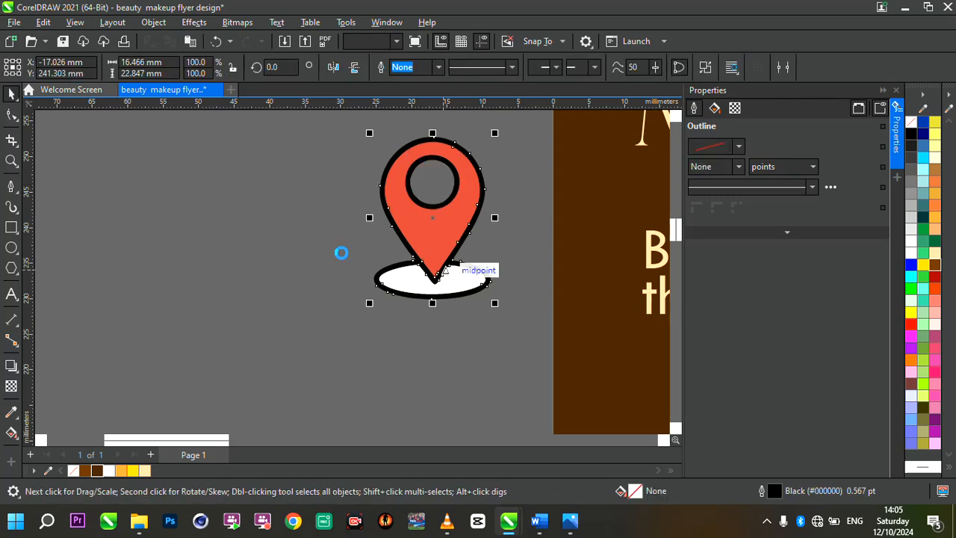
{"action": "key", "text": "Delete"}
{"action": "left_click_drag", "start_coordinate": [340, 250], "coordinate": [499, 314]}
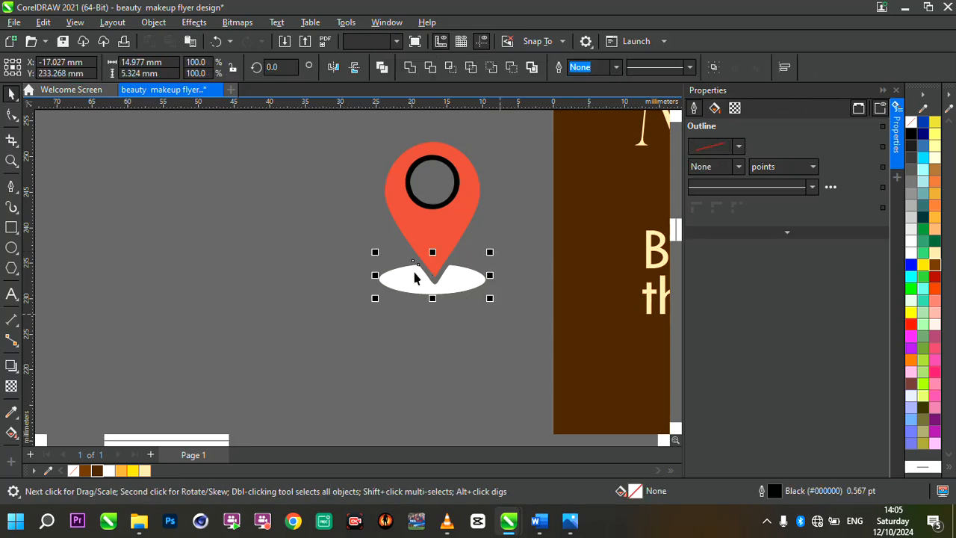
{"action": "key", "text": "Delete"}
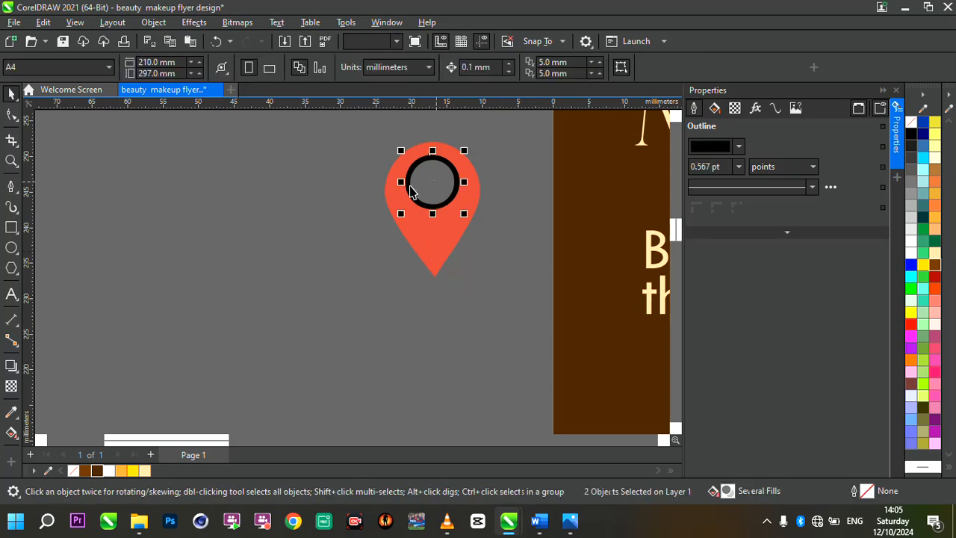
{"action": "left_click", "coordinate": [410, 191]}
{"action": "left_click", "coordinate": [406, 234]}
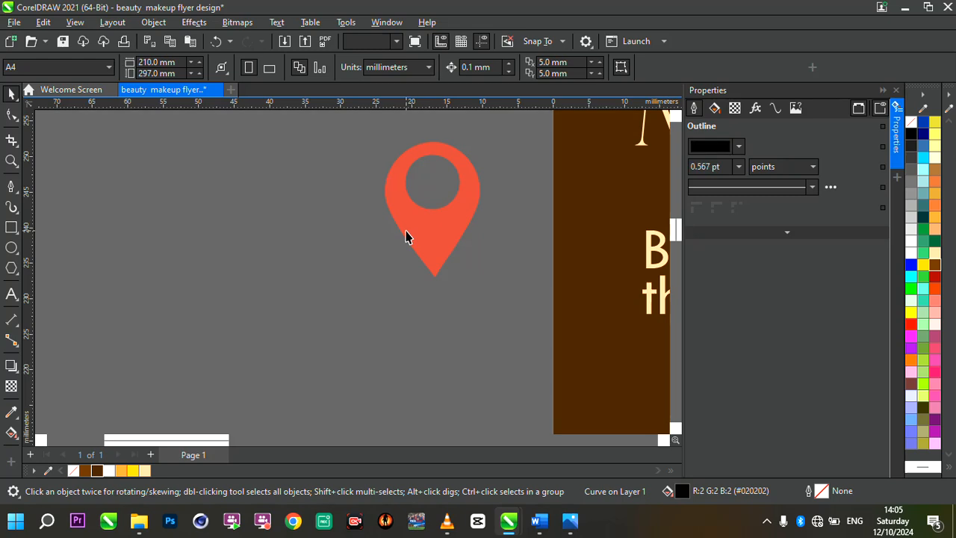
Move the red pin into the contact section beside the contact details and fill it with dark brown #422100.
{"action": "scroll", "coordinate": [406, 235], "scroll_direction": "down", "scroll_amount": 5}
{"action": "scroll", "coordinate": [388, 236], "scroll_direction": "up", "scroll_amount": 2}
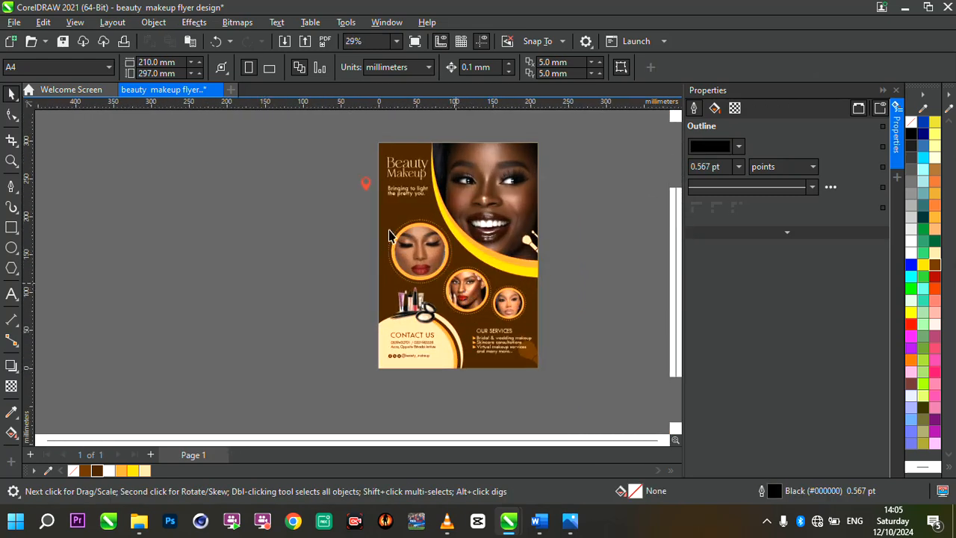
{"action": "left_click", "coordinate": [365, 188]}
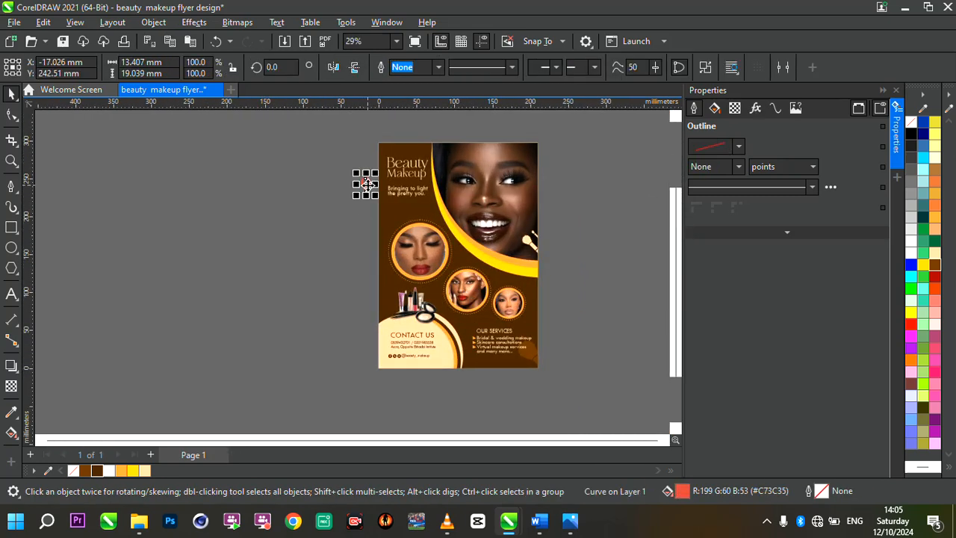
{"action": "left_click_drag", "start_coordinate": [366, 189], "coordinate": [399, 334]}
{"action": "scroll", "coordinate": [387, 348], "scroll_direction": "up", "scroll_amount": 4}
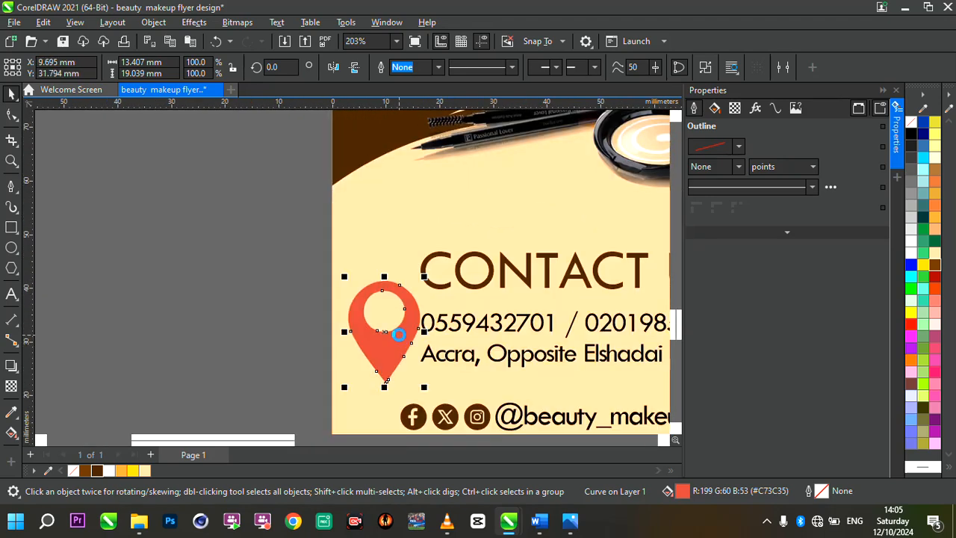
{"action": "left_click", "coordinate": [97, 471]}
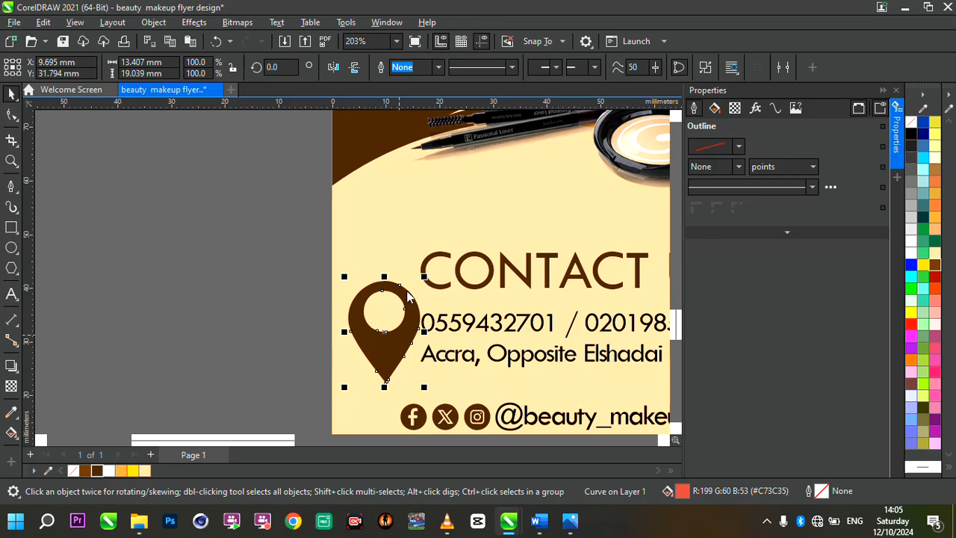
Shrink the pin to about 2.5 mm wide by 3.6 mm high and place it directly before the address line.
{"action": "left_click_drag", "start_coordinate": [425, 279], "coordinate": [380, 323]}
{"action": "left_click_drag", "start_coordinate": [363, 366], "coordinate": [403, 348]}
{"action": "scroll", "coordinate": [464, 349], "scroll_direction": "up", "scroll_amount": 2}
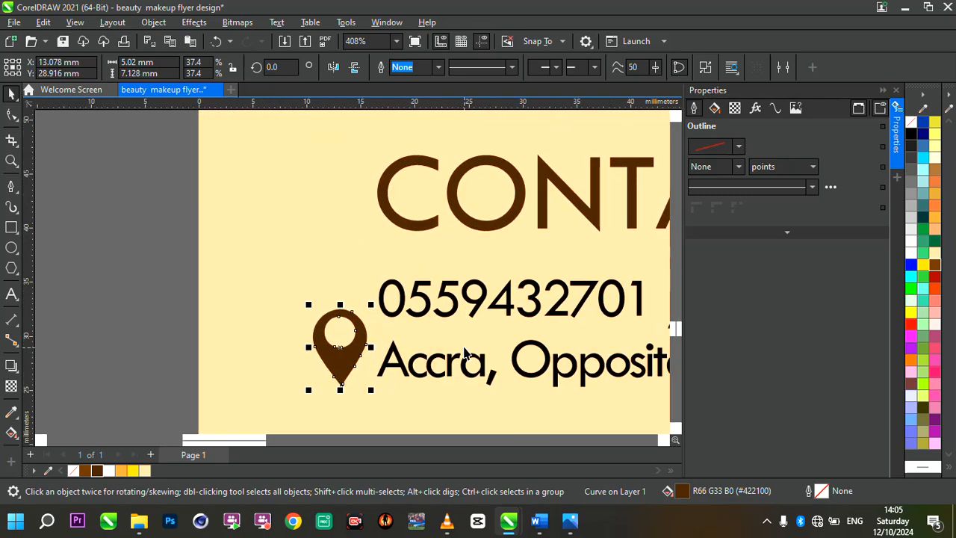
{"action": "left_click_drag", "start_coordinate": [372, 305], "coordinate": [357, 314]}
{"action": "left_click_drag", "start_coordinate": [305, 332], "coordinate": [357, 364]}
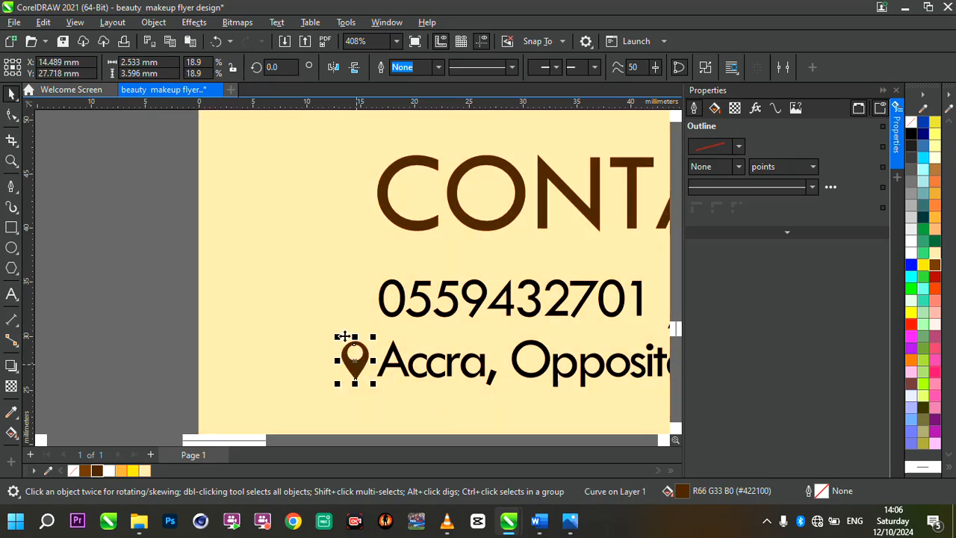
Move the social icons and handle row up about 4.8 mm so it sits just beneath the address line.
{"action": "scroll", "coordinate": [344, 336], "scroll_direction": "down", "scroll_amount": 4}
{"action": "scroll", "coordinate": [429, 367], "scroll_direction": "up", "scroll_amount": 2}
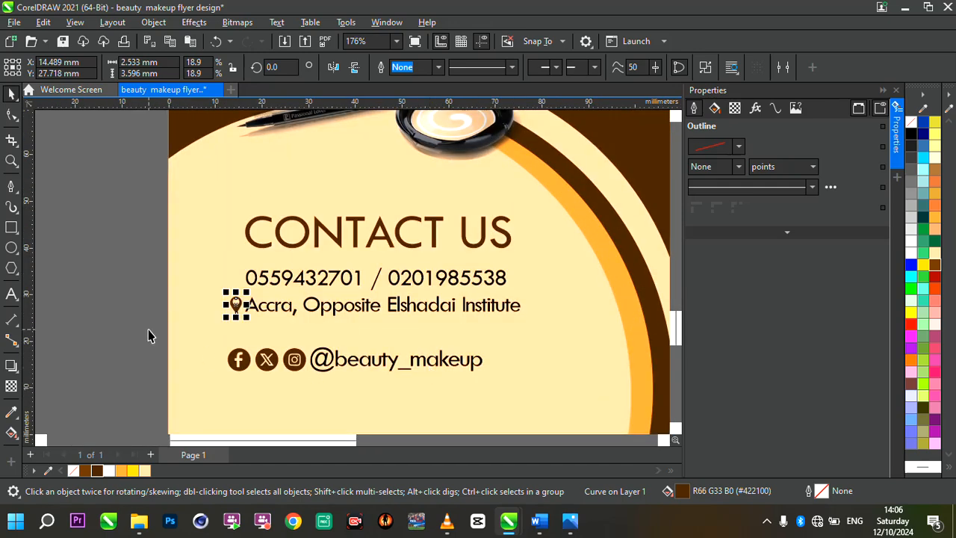
{"action": "left_click_drag", "start_coordinate": [148, 329], "coordinate": [494, 385]}
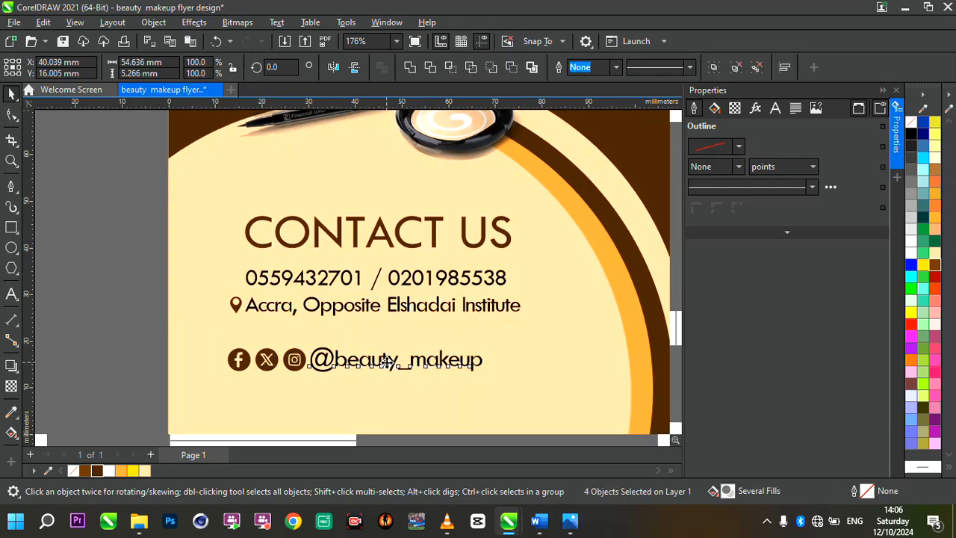
{"action": "left_click_drag", "start_coordinate": [387, 361], "coordinate": [387, 338]}
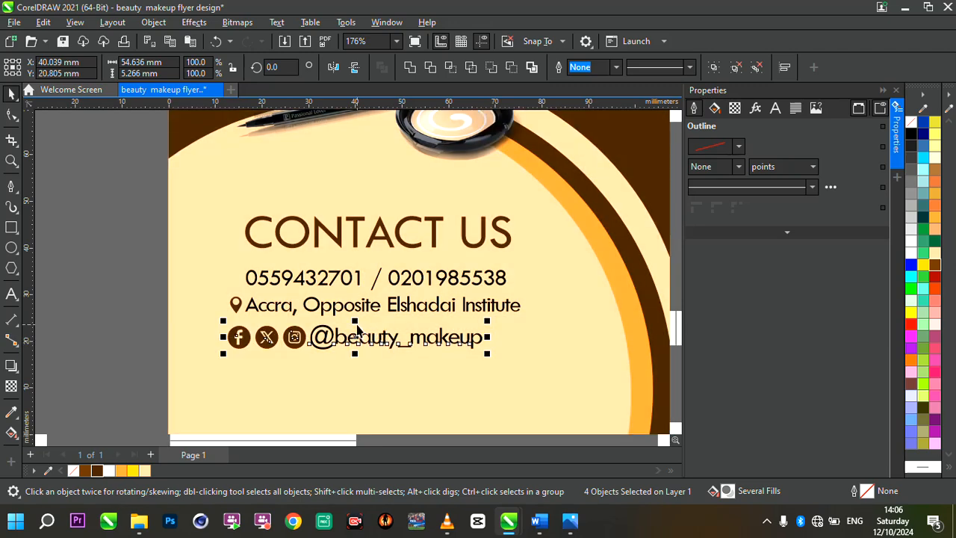
{"action": "key", "text": "Escape"}
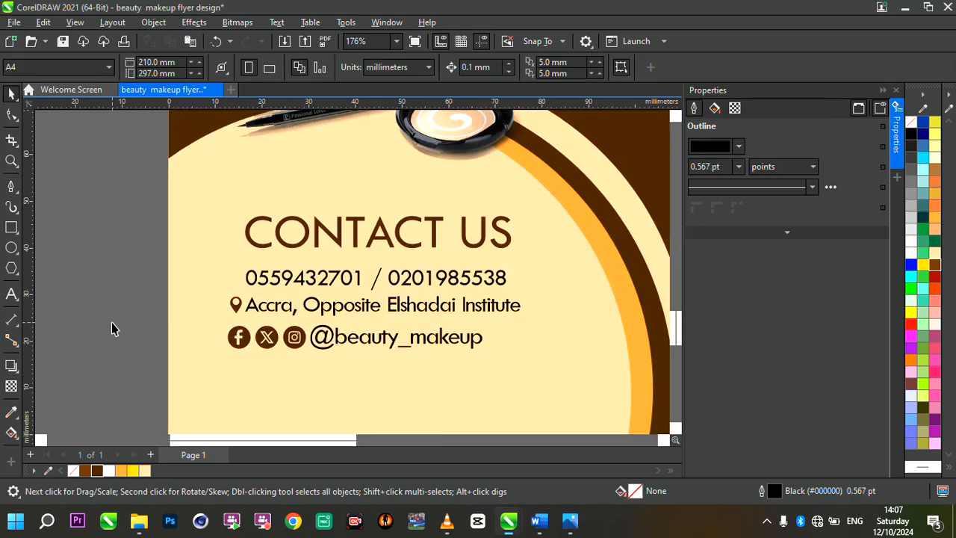
Import pngtree-phone-icon-in-solid-circle-png-image_2380227.jpg from the Desktop and place it about 7.3 mm wide before the phone numbers.
{"action": "scroll", "coordinate": [300, 281], "scroll_direction": "up", "scroll_amount": 1}
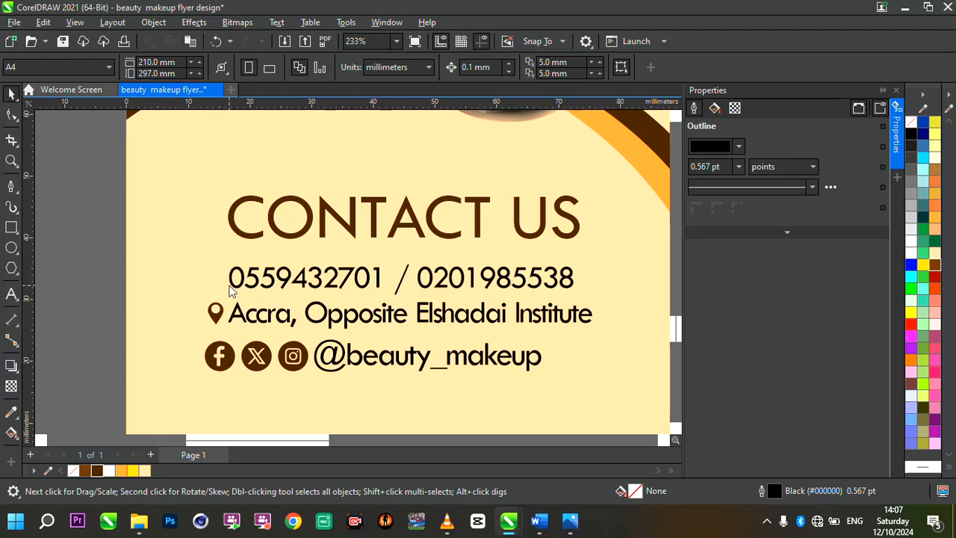
{"action": "key", "text": "ctrl+i"}
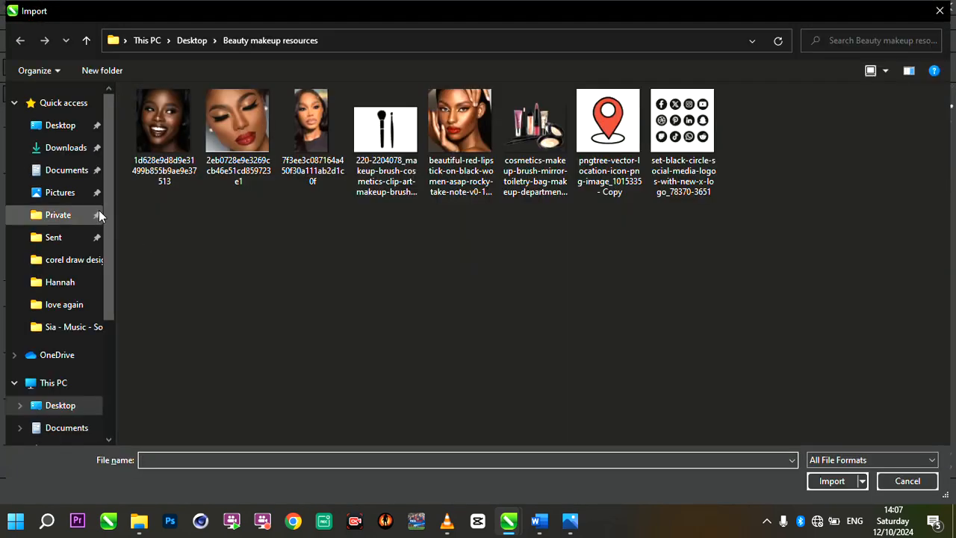
{"action": "left_click", "coordinate": [63, 125]}
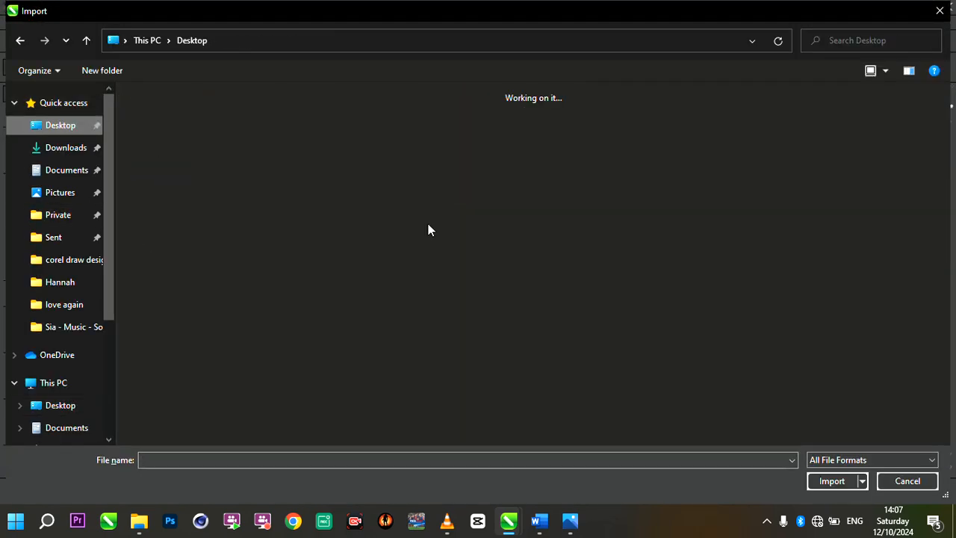
{"action": "double_click", "coordinate": [199, 348]}
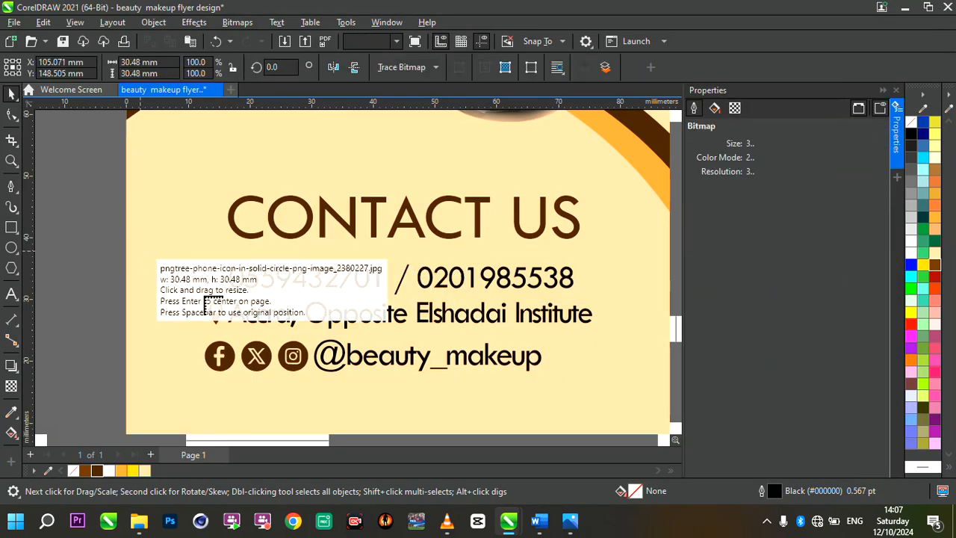
{"action": "left_click_drag", "start_coordinate": [203, 299], "coordinate": [135, 246]}
Trace the imported phone icon into vector shapes using the Line Art outline trace.
{"action": "left_click", "coordinate": [440, 69]}
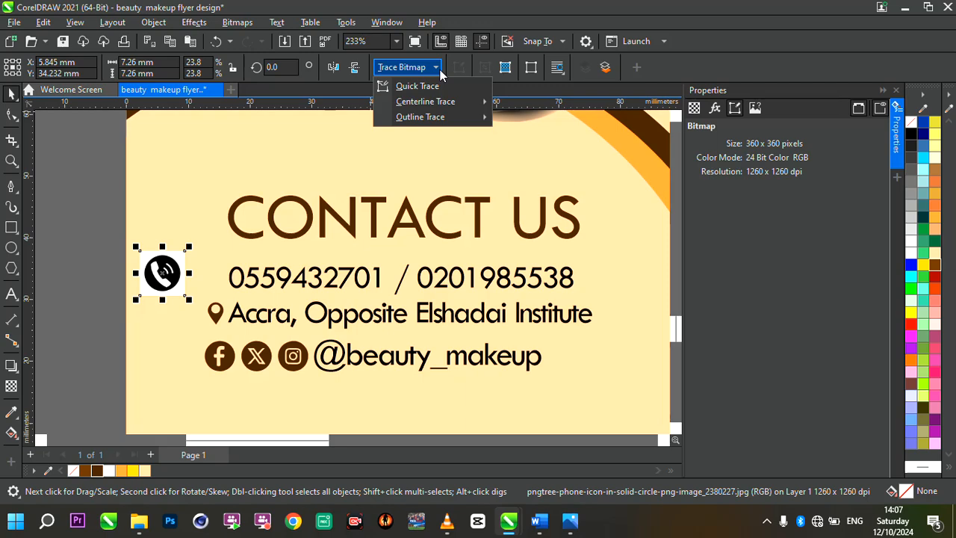
{"action": "mouse_move", "coordinate": [456, 117]}
{"action": "left_click", "coordinate": [549, 119]}
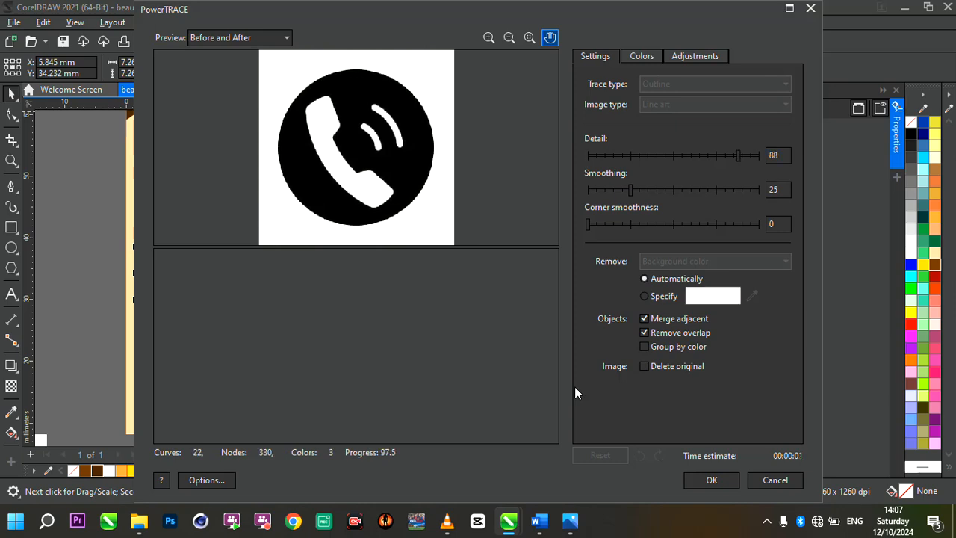
{"action": "key", "text": "Return"}
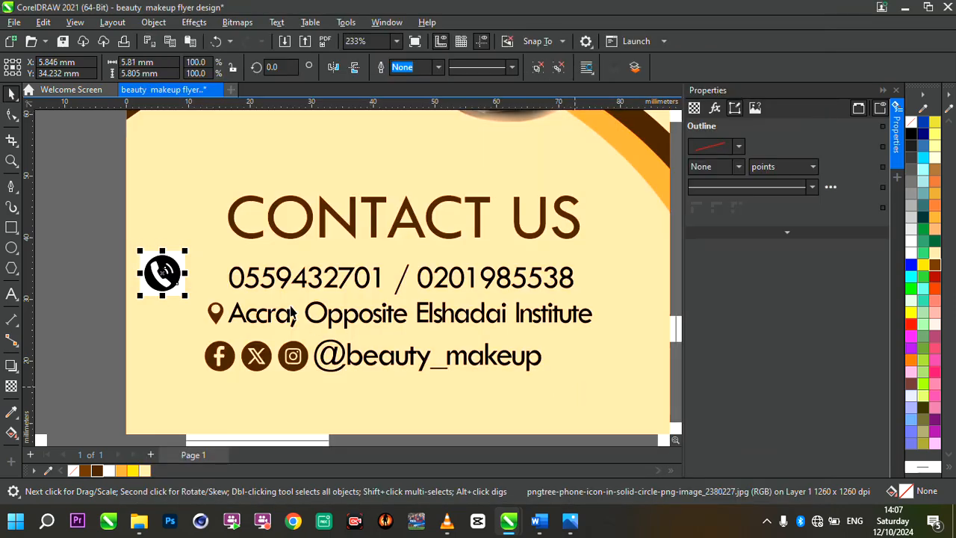
Move the traced phone icon next to the phone numbers, delete its source bitmap and select the traced icon.
{"action": "scroll", "coordinate": [165, 284], "scroll_direction": "up", "scroll_amount": 3}
{"action": "left_click_drag", "start_coordinate": [164, 286], "coordinate": [264, 282]}
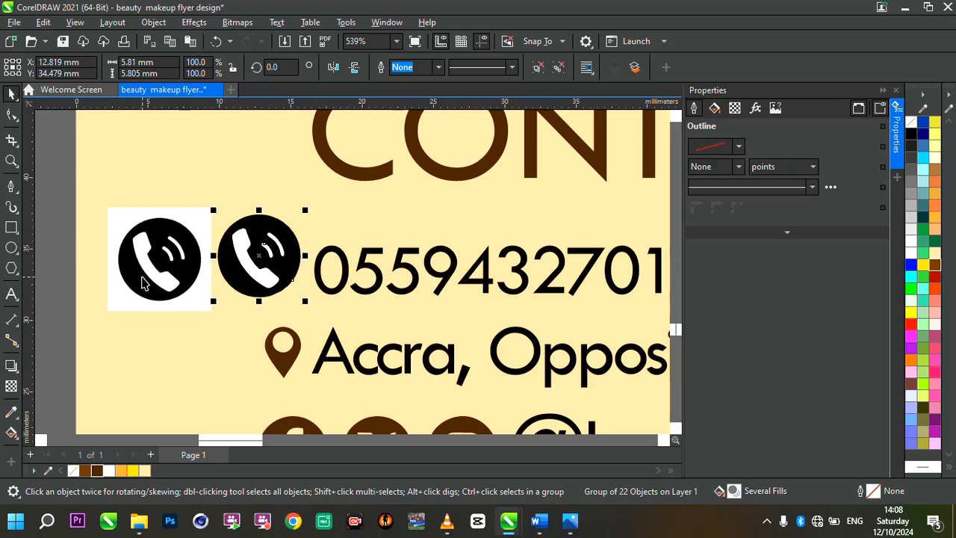
{"action": "left_click", "coordinate": [142, 283]}
{"action": "key", "text": "Delete"}
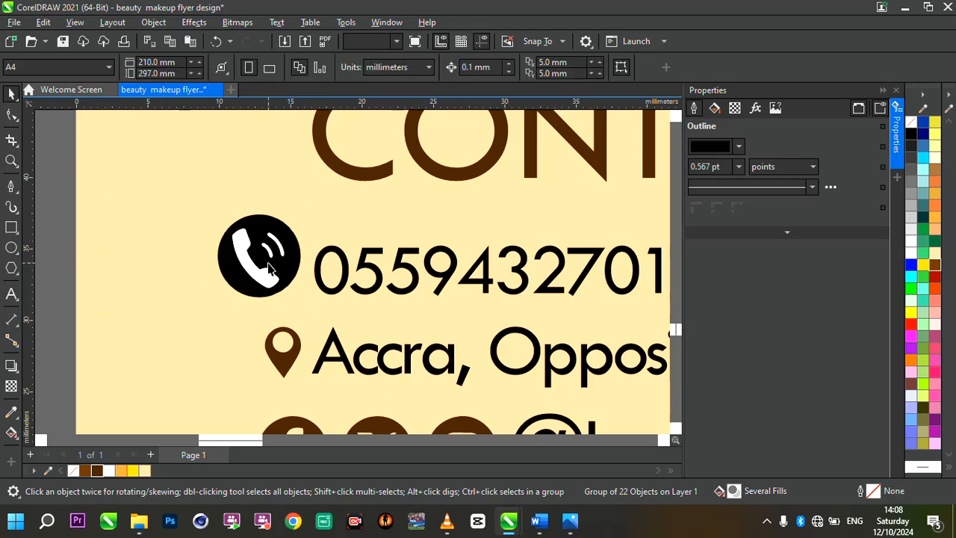
{"action": "left_click", "coordinate": [265, 270]}
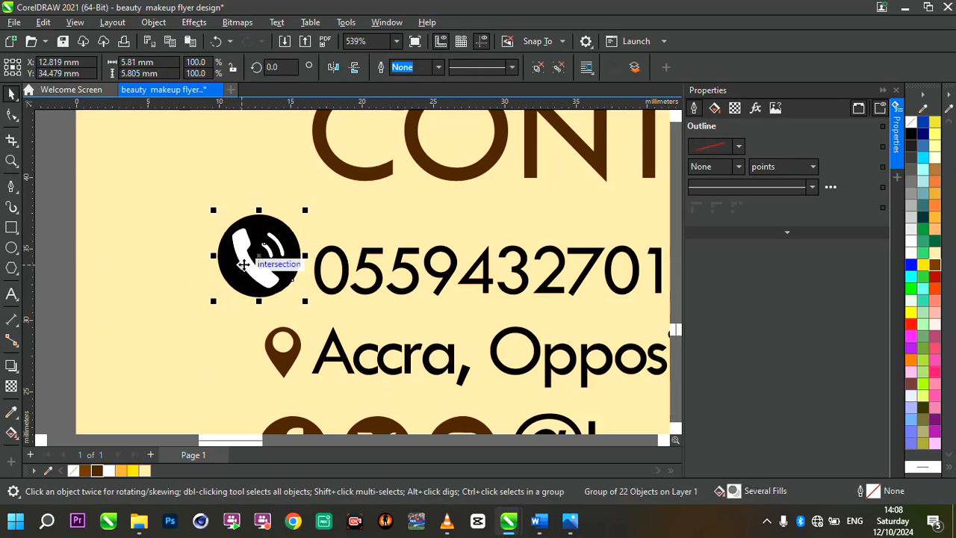
Ungroup the traced phone icon and move its white handset and signal shapes out of the black circle.
{"action": "key", "text": "ctrl+a"}
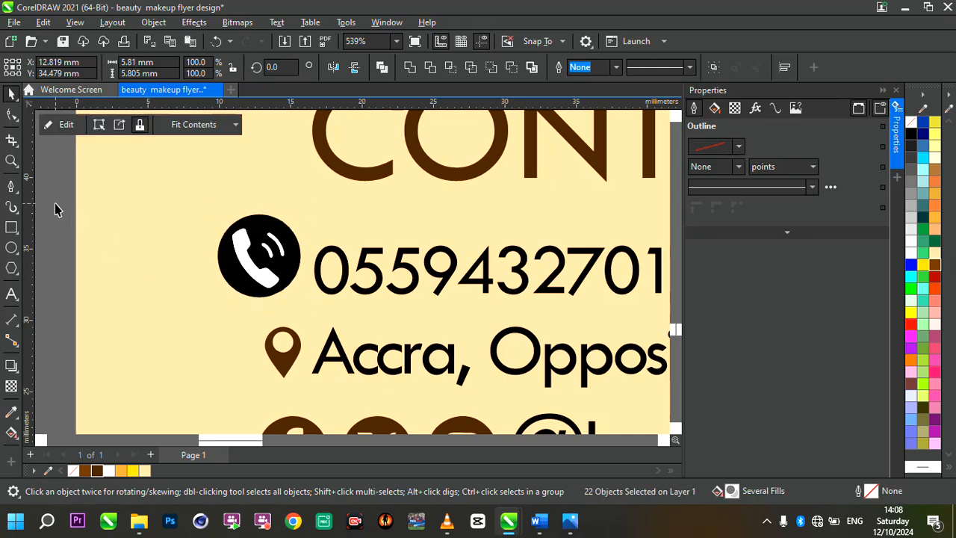
{"action": "left_click", "coordinate": [288, 278]}
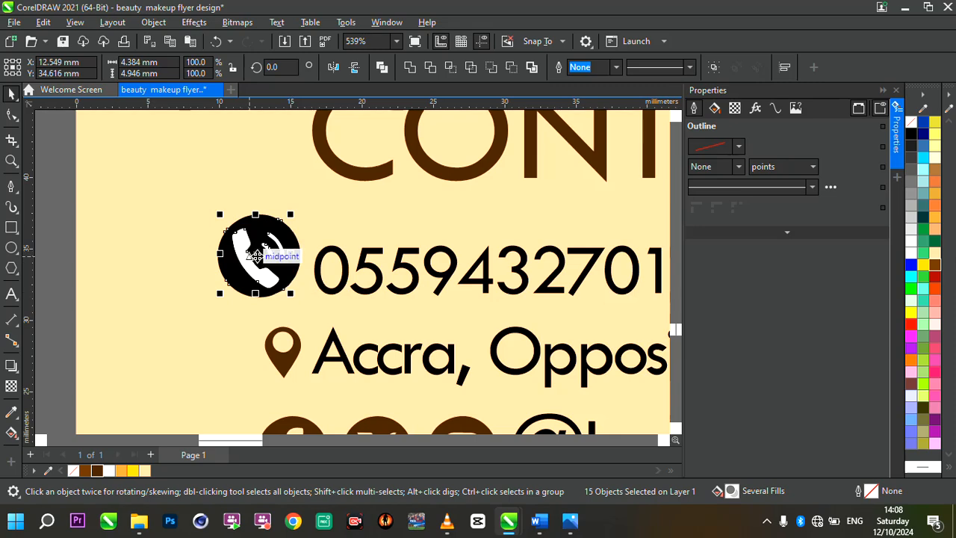
{"action": "left_click_drag", "start_coordinate": [255, 258], "coordinate": [153, 254]}
{"action": "scroll", "coordinate": [153, 254], "scroll_direction": "up", "scroll_amount": 3}
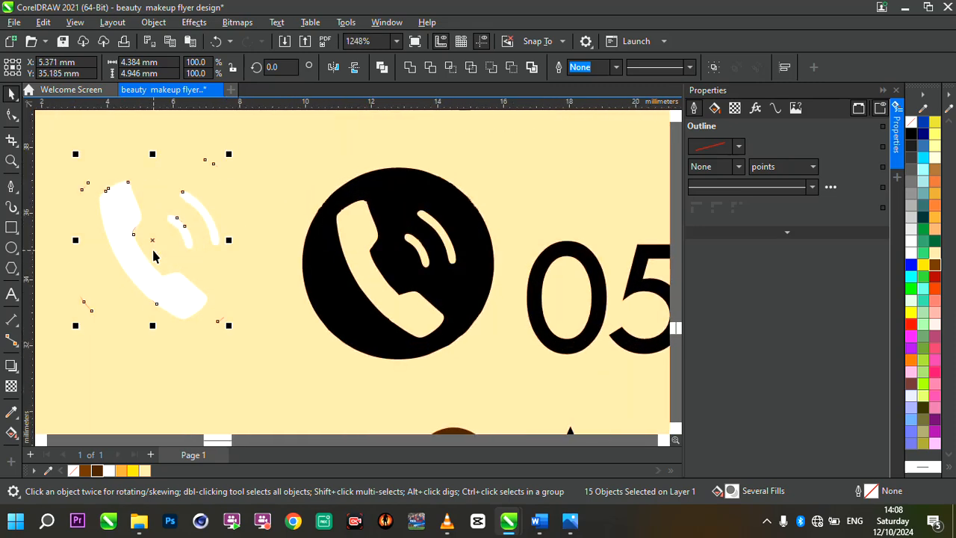
{"action": "scroll", "coordinate": [153, 254], "scroll_direction": "down", "scroll_amount": 1}
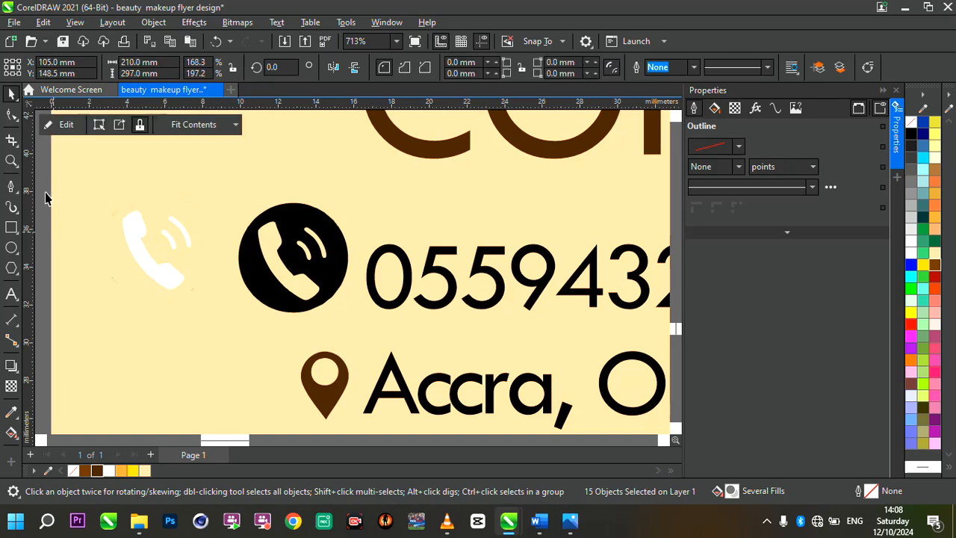
Delete the stray trace fragments around the white handset and the leftover black circle.
{"action": "left_click_drag", "start_coordinate": [45, 197], "coordinate": [147, 305]}
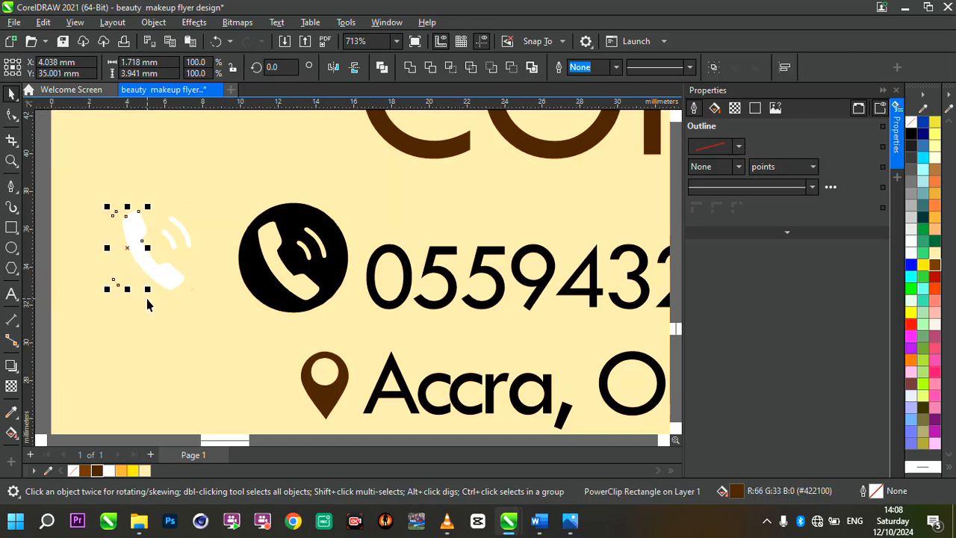
{"action": "key", "text": "Delete"}
{"action": "left_click", "coordinate": [246, 272]}
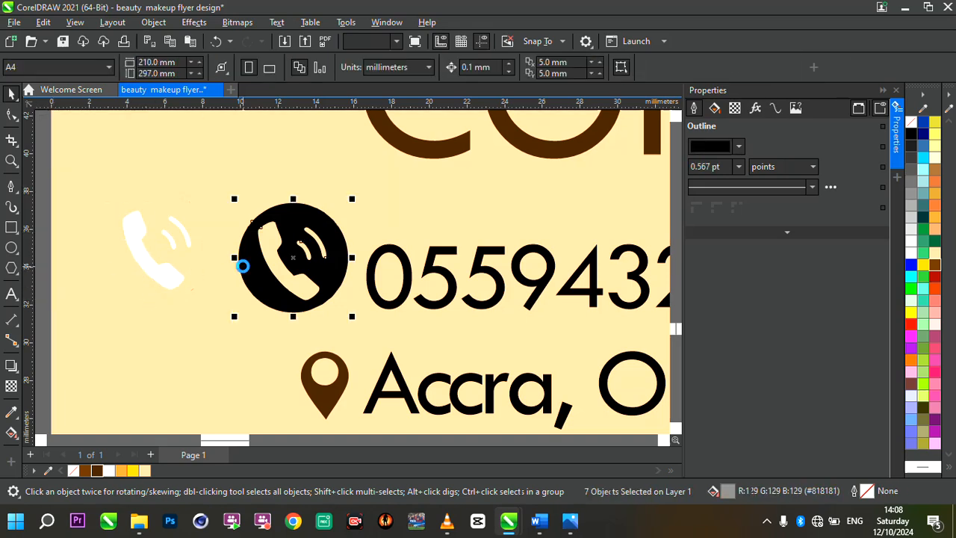
{"action": "key", "text": "Delete"}
Group the remaining handset shapes and fill them with the dark brown #422100.
{"action": "left_click_drag", "start_coordinate": [43, 188], "coordinate": [231, 310]}
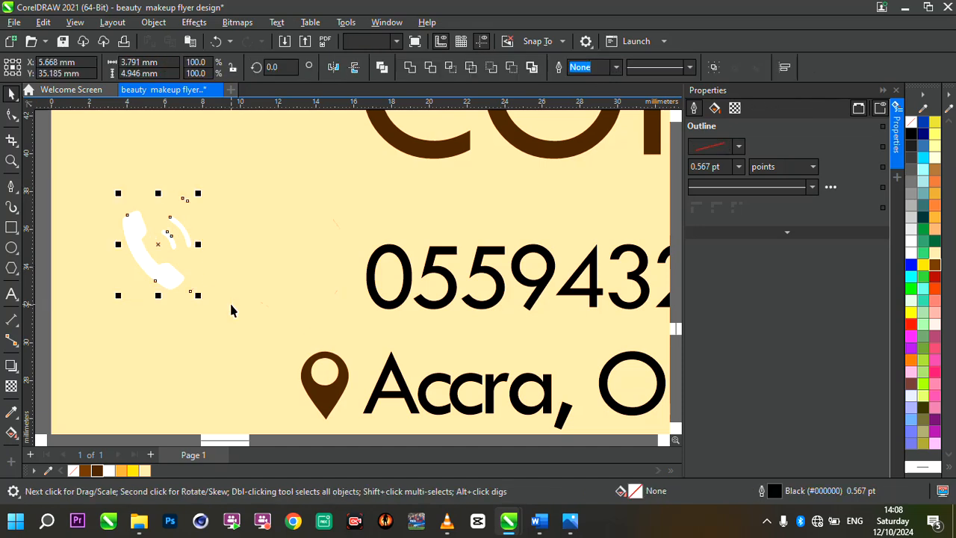
{"action": "key", "text": "ctrl+g"}
{"action": "left_click", "coordinate": [97, 470]}
{"action": "left_click", "coordinate": [117, 201]}
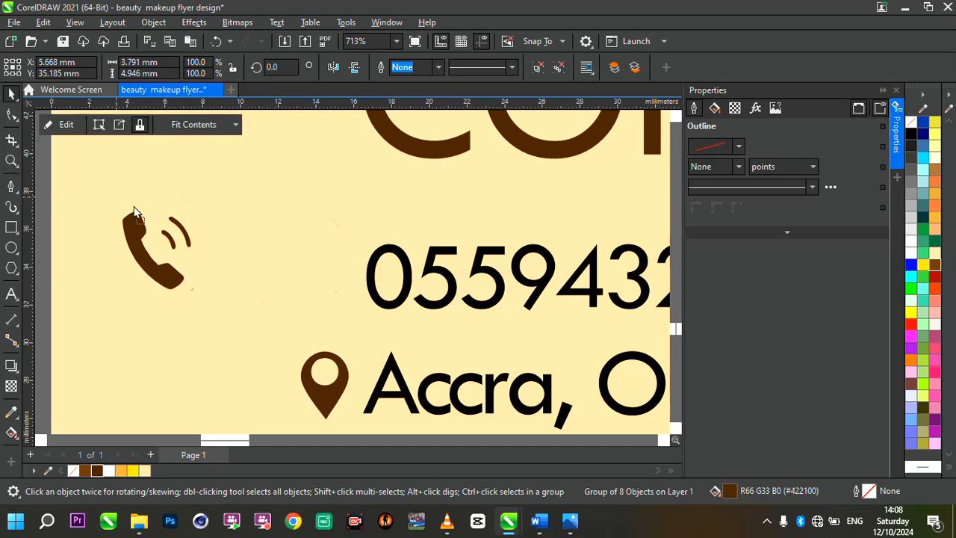
Place the brown phone icon directly before the phone numbers and scale it to about 3.4 mm wide.
{"action": "left_click", "coordinate": [135, 249]}
{"action": "left_click_drag", "start_coordinate": [135, 249], "coordinate": [295, 274]}
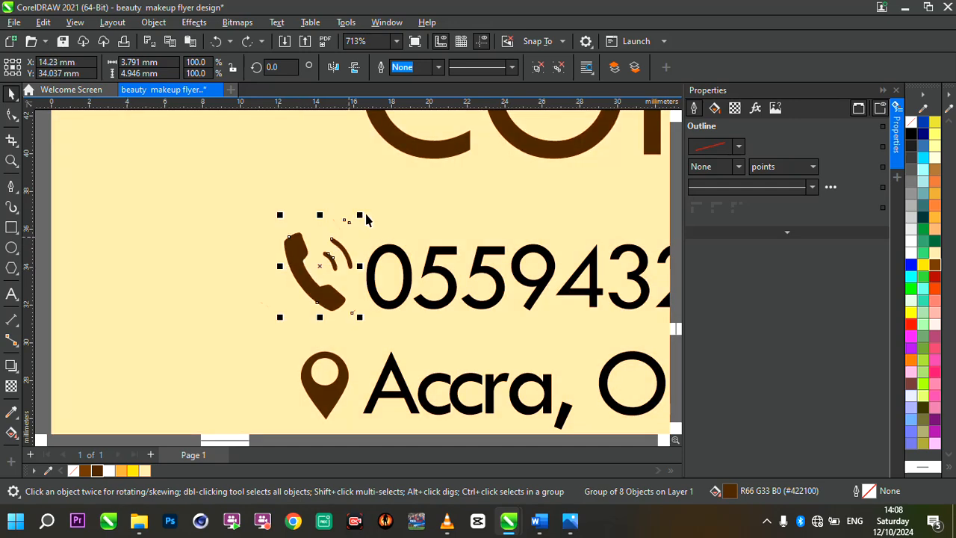
{"action": "left_click_drag", "start_coordinate": [363, 216], "coordinate": [352, 223]}
{"action": "scroll", "coordinate": [303, 253], "scroll_direction": "down", "scroll_amount": 2}
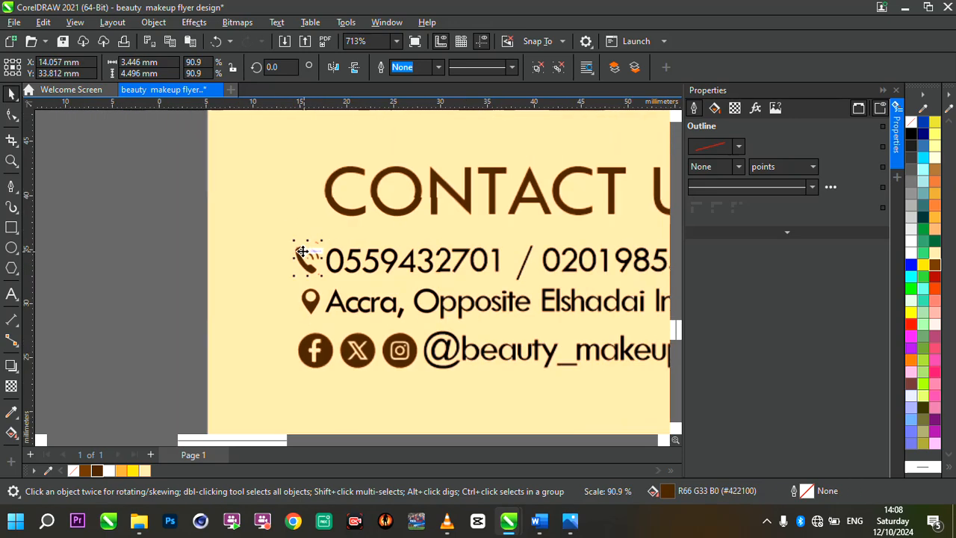
{"action": "scroll", "coordinate": [302, 253], "scroll_direction": "down", "scroll_amount": 7}
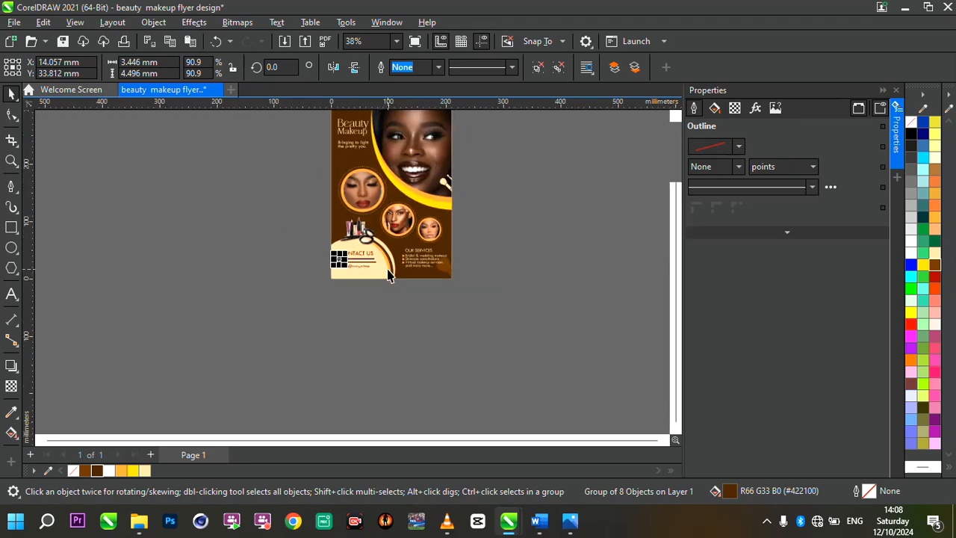
{"action": "scroll", "coordinate": [499, 163], "scroll_direction": "up", "scroll_amount": 1}
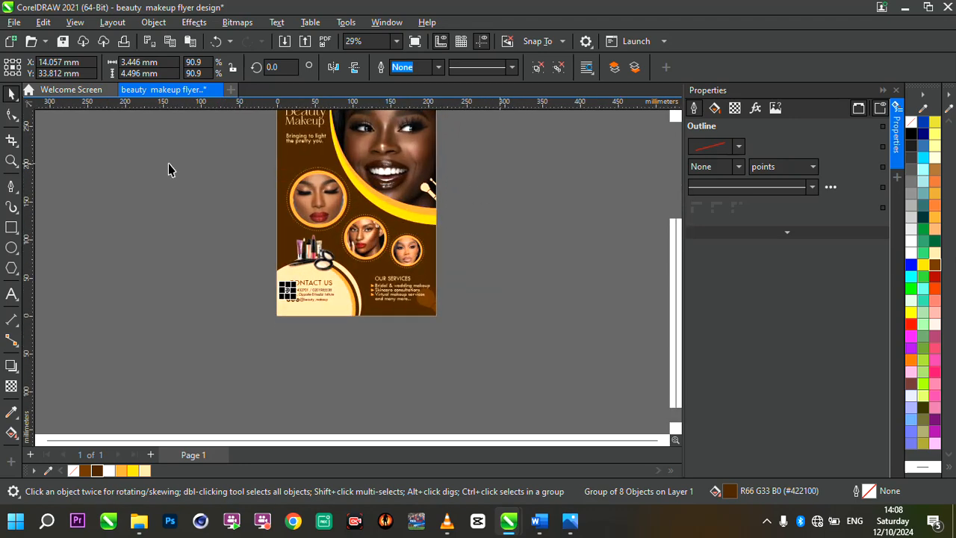
Enlarge the biggest framed portrait circle together with its dashed ring to about 88.4 mm wide.
{"action": "double_click", "coordinate": [10, 160]}
{"action": "key", "text": "space"}
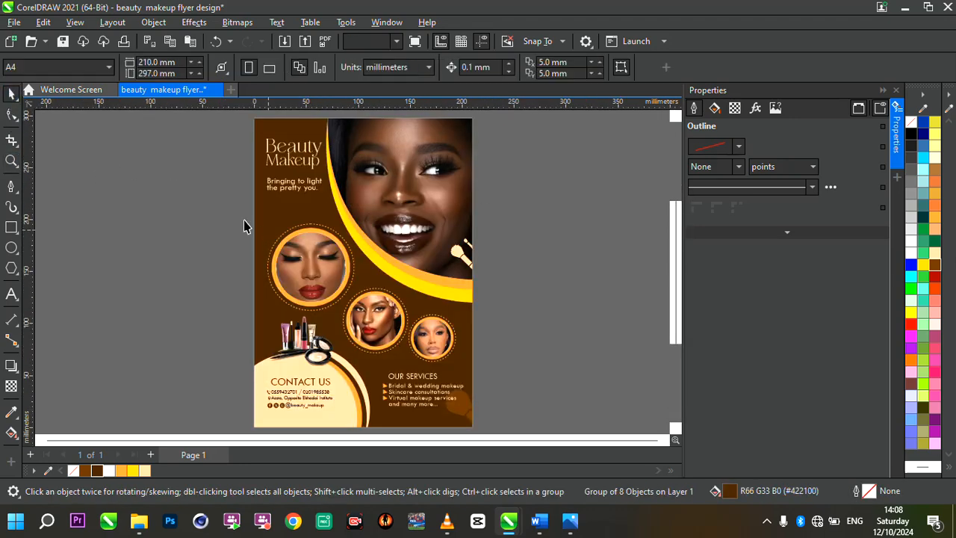
{"action": "left_click_drag", "start_coordinate": [236, 218], "coordinate": [396, 323]}
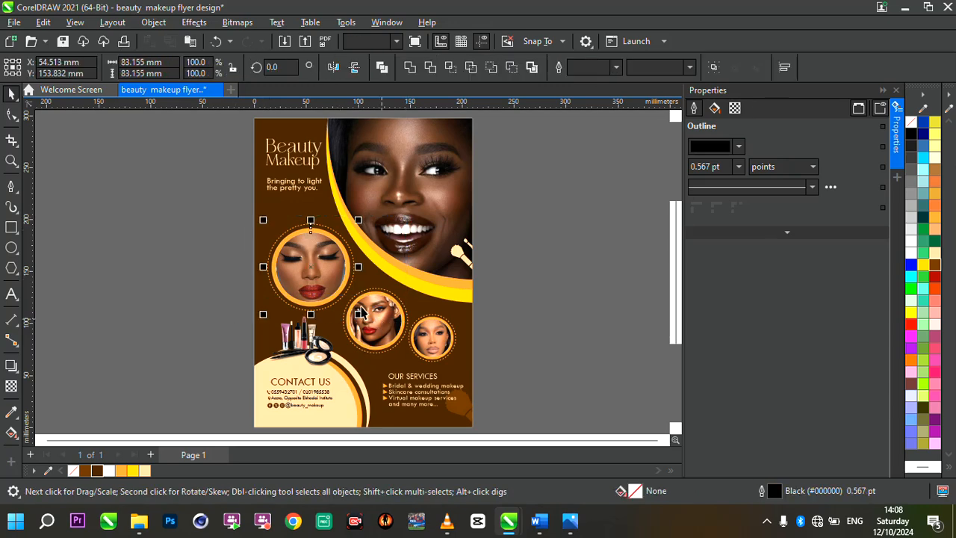
{"action": "left_click_drag", "start_coordinate": [255, 217], "coordinate": [255, 215]}
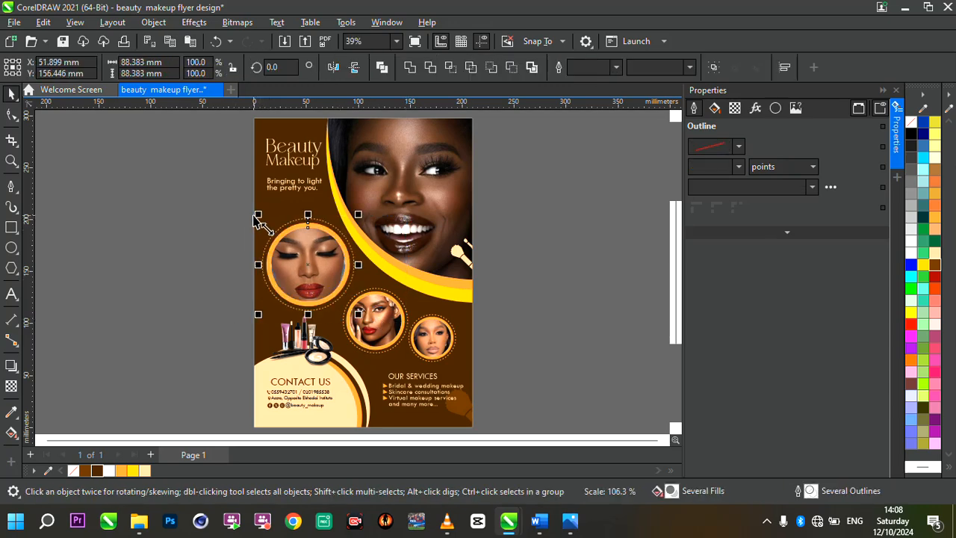
{"action": "scroll", "coordinate": [295, 255], "scroll_direction": "down", "scroll_amount": 1}
{"action": "scroll", "coordinate": [459, 301], "scroll_direction": "up", "scroll_amount": 1}
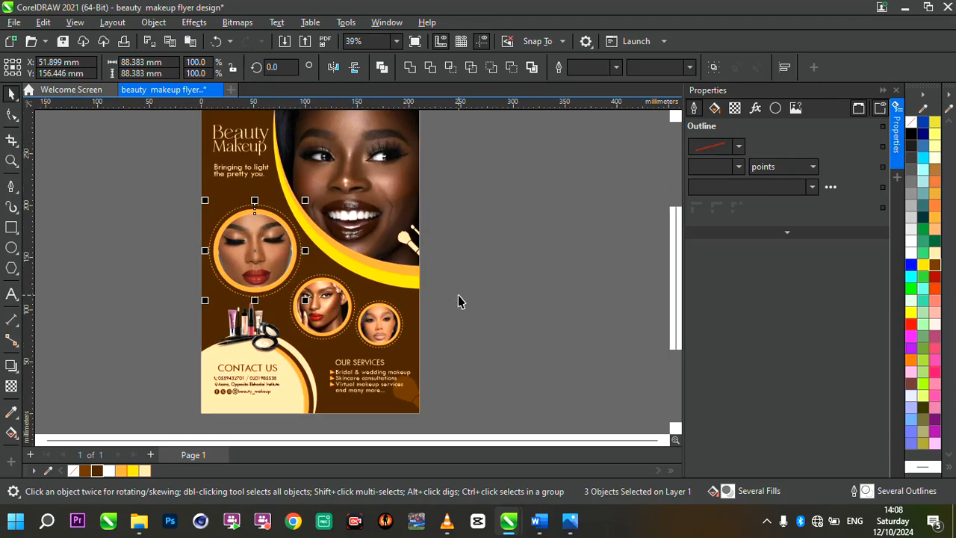
{"action": "scroll", "coordinate": [392, 281], "scroll_direction": "down", "scroll_amount": 1}
{"action": "left_click", "coordinate": [469, 235]}
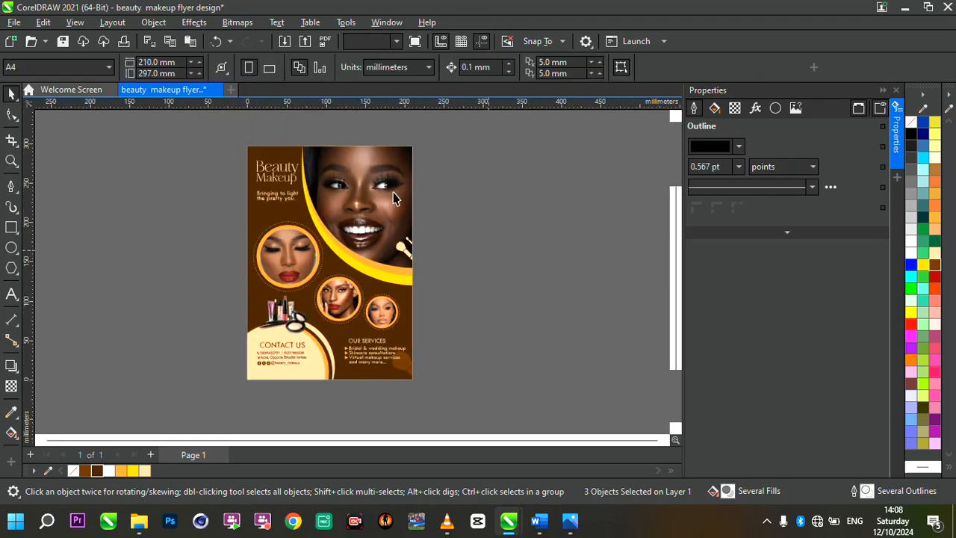
Duplicate the entire flyer design and place the copy beside the original page.
{"action": "left_click_drag", "start_coordinate": [234, 136], "coordinate": [467, 400]}
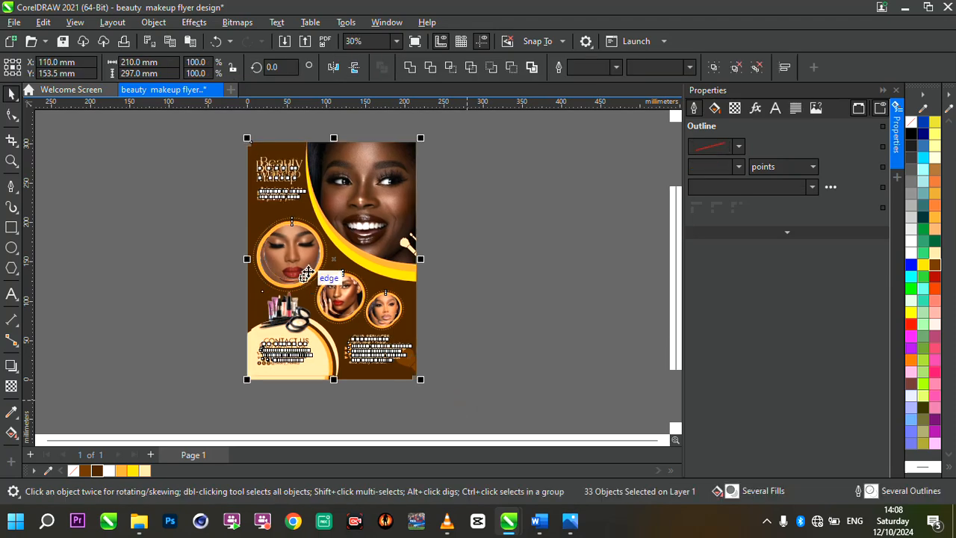
{"action": "left_click_drag", "start_coordinate": [329, 262], "coordinate": [509, 261]}
{"action": "scroll", "coordinate": [625, 239], "scroll_direction": "up", "scroll_amount": 1}
{"action": "left_click", "coordinate": [573, 269]}
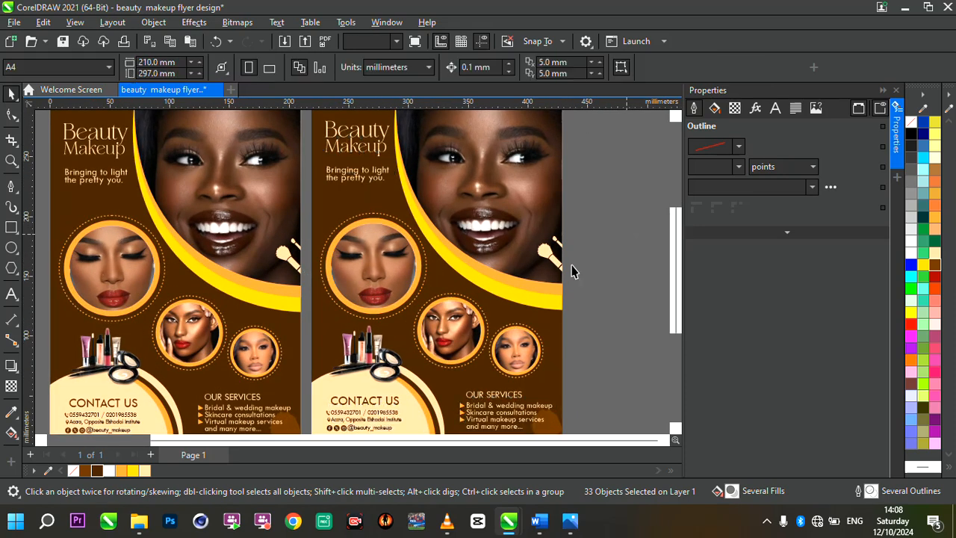
Fill the duplicate flyer's background rectangle with Crimson (#993366).
{"action": "left_click", "coordinate": [553, 330]}
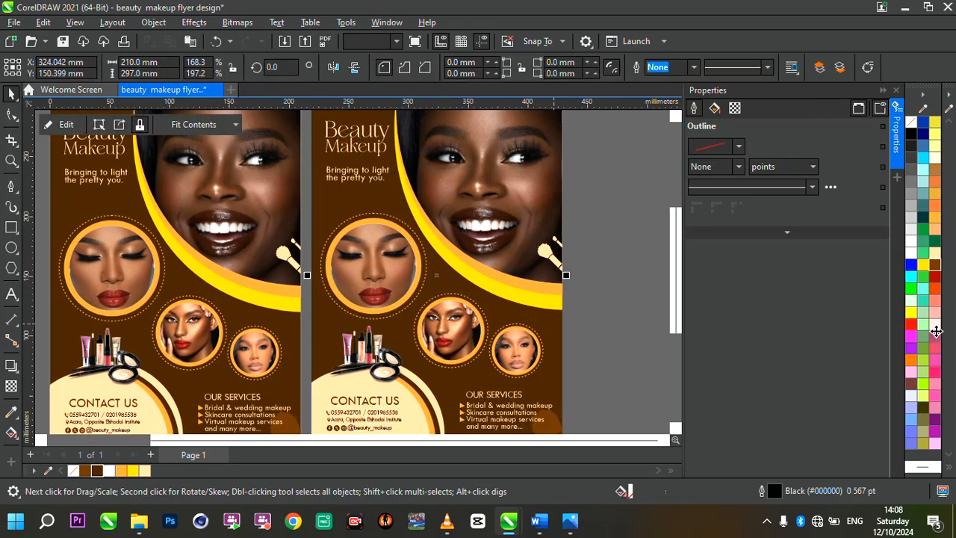
{"action": "left_click", "coordinate": [937, 338]}
{"action": "scroll", "coordinate": [474, 274], "scroll_direction": "down", "scroll_amount": 1}
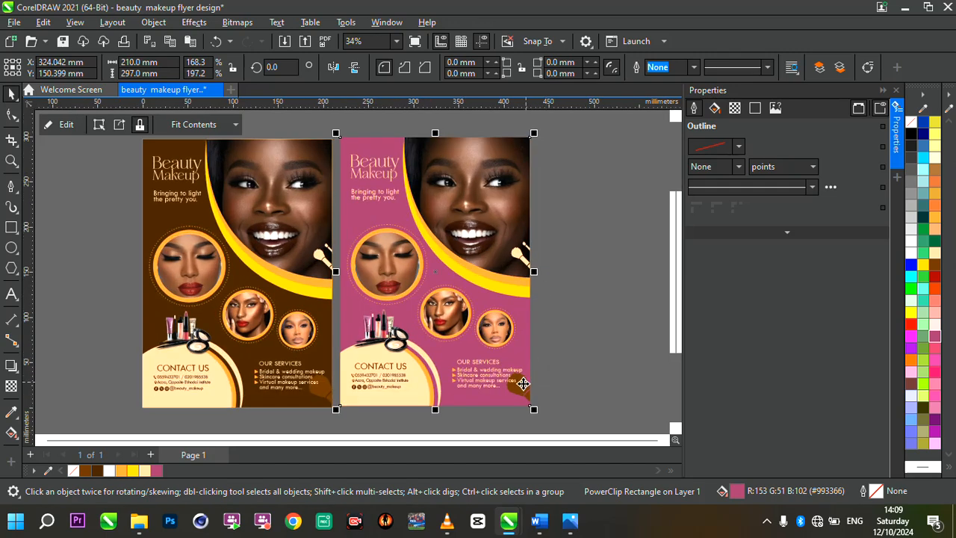
Recolour the makeup brushes beside the services list inside the duplicate's PowerClip to Crimson and finish editing.
{"action": "left_click", "coordinate": [62, 124]}
{"action": "left_click", "coordinate": [523, 385]}
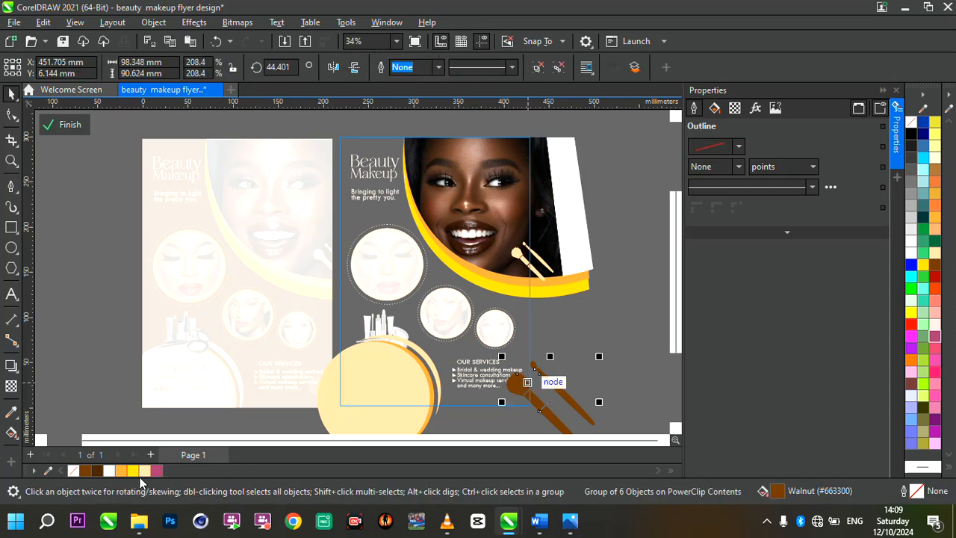
{"action": "left_click", "coordinate": [157, 472]}
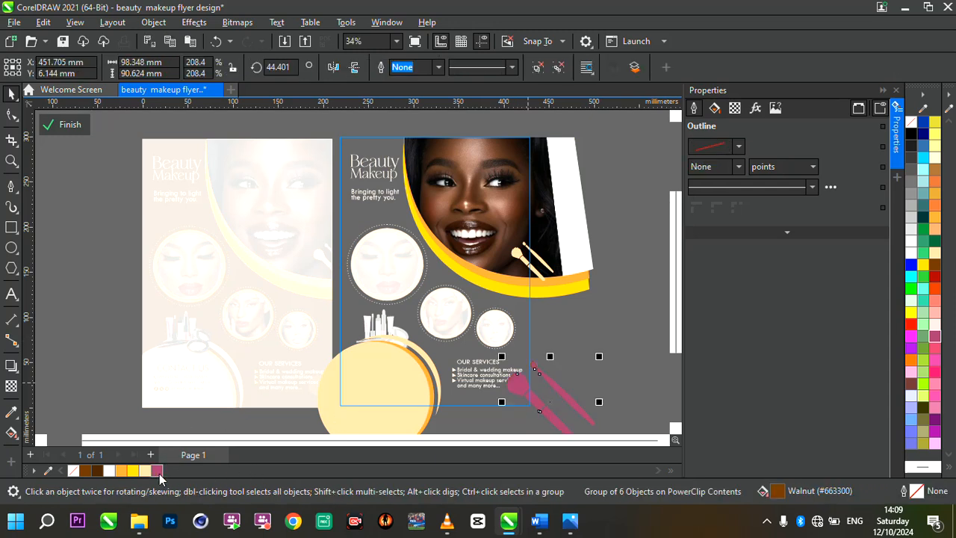
{"action": "left_click", "coordinate": [68, 128]}
Change the duplicate flyer's background fill to the darker magenta #731042 and deselect it.
{"action": "left_click", "coordinate": [521, 312]}
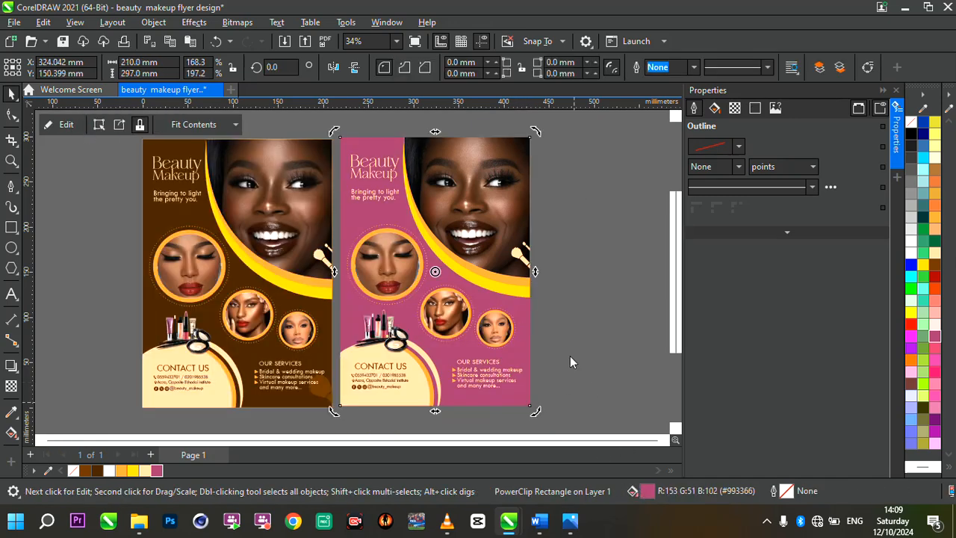
{"action": "key", "text": "shift+F11"}
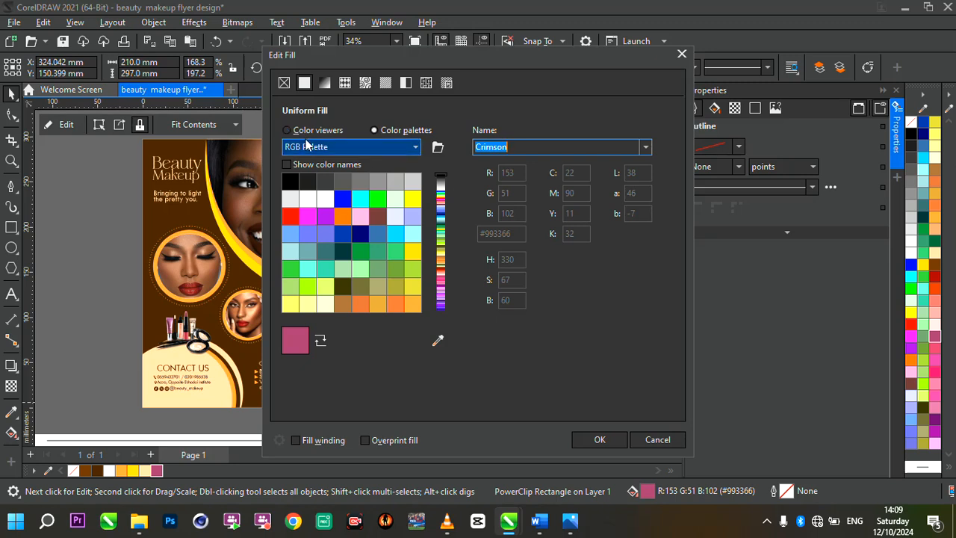
{"action": "left_click", "coordinate": [308, 131]}
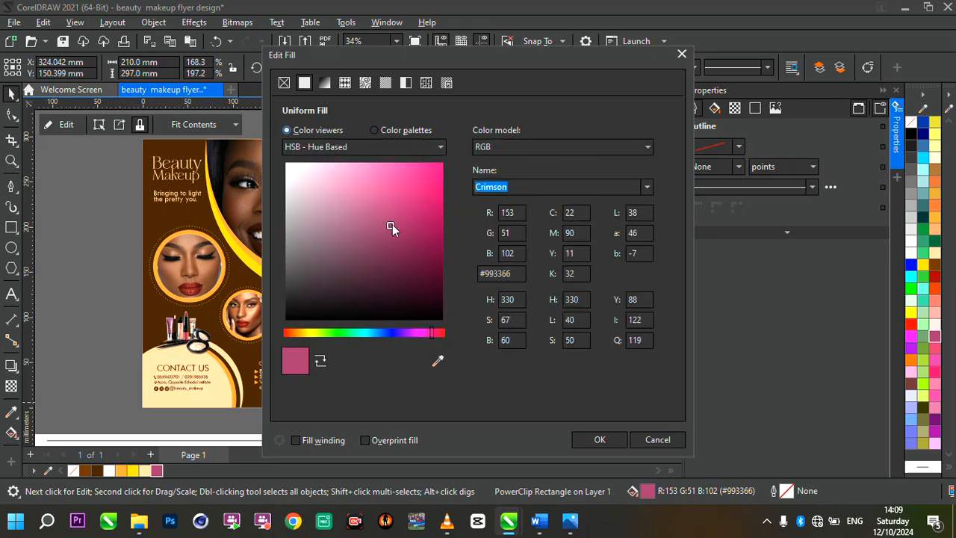
{"action": "left_click", "coordinate": [421, 250]}
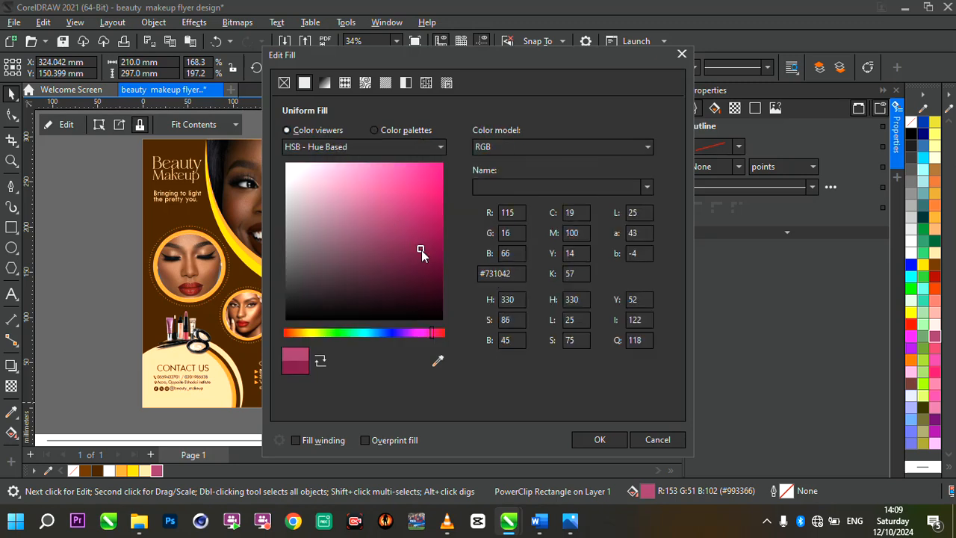
{"action": "key", "text": "Return"}
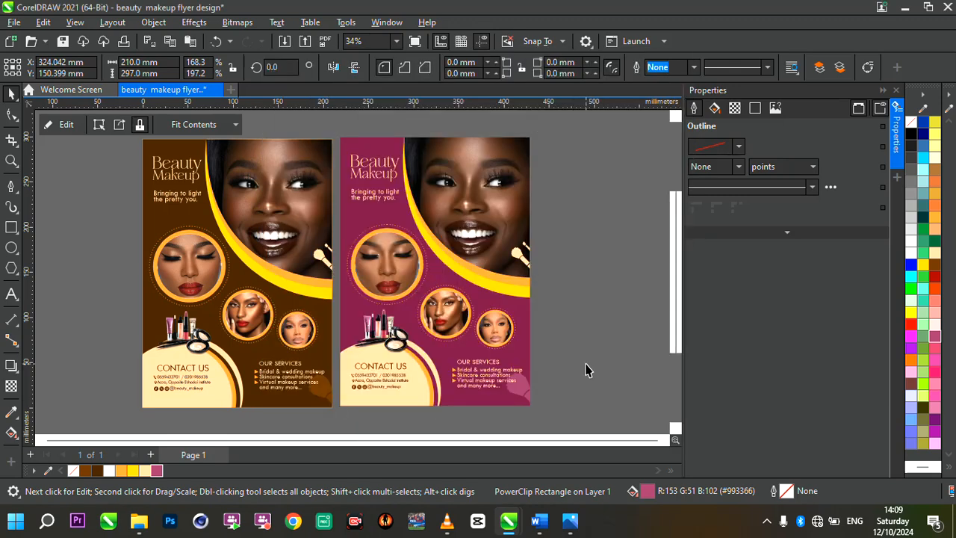
{"action": "scroll", "coordinate": [564, 293], "scroll_direction": "up", "scroll_amount": 1}
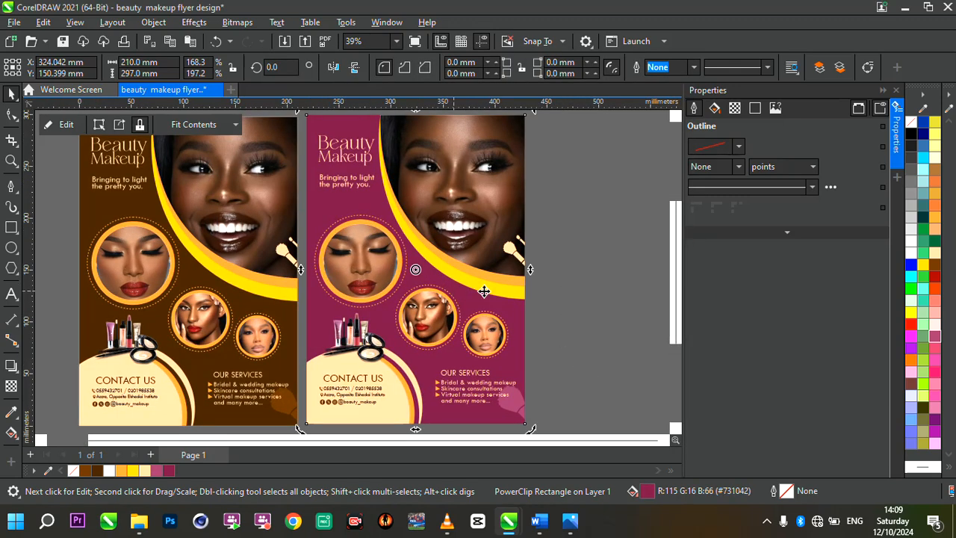
{"action": "scroll", "coordinate": [516, 291], "scroll_direction": "down", "scroll_amount": 1}
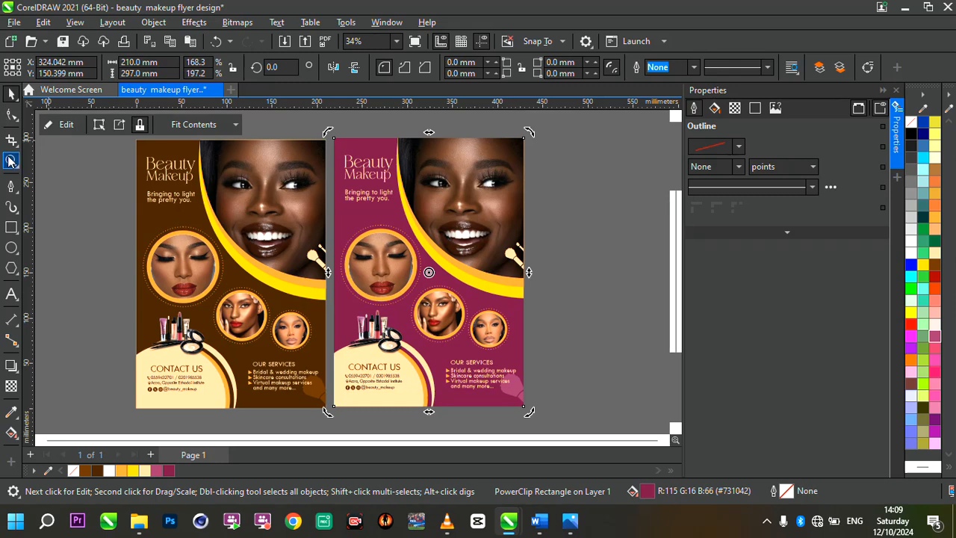
{"action": "double_click", "coordinate": [11, 161]}
{"action": "left_click", "coordinate": [11, 93]}
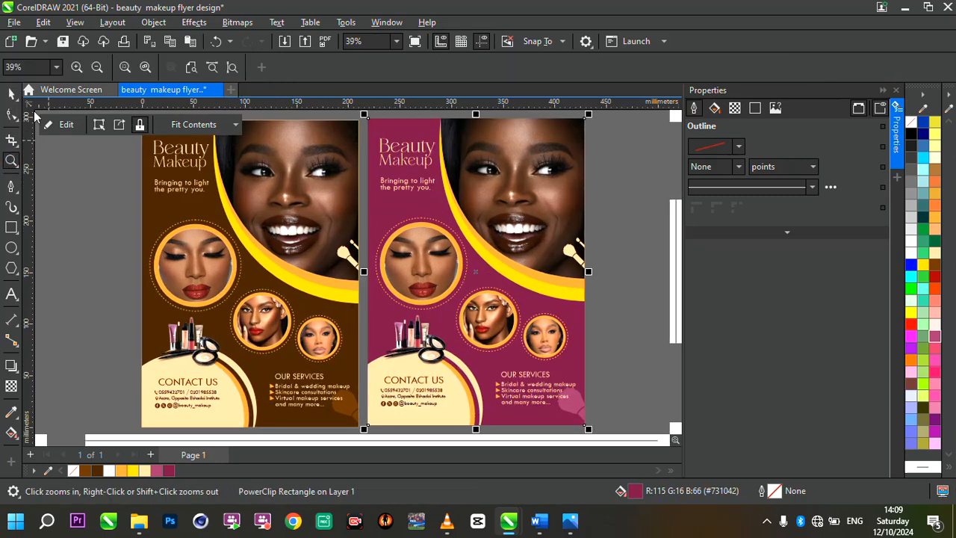
{"action": "left_click", "coordinate": [108, 203]}
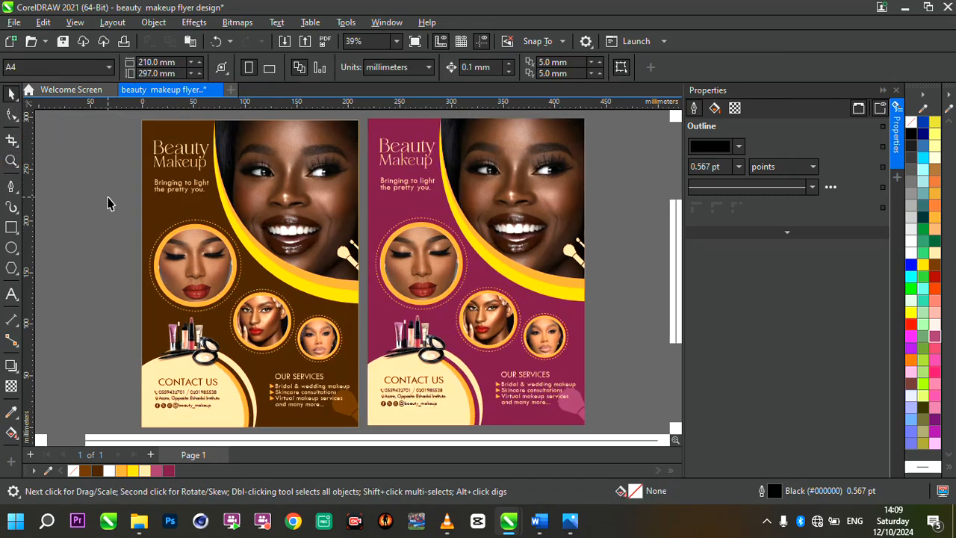